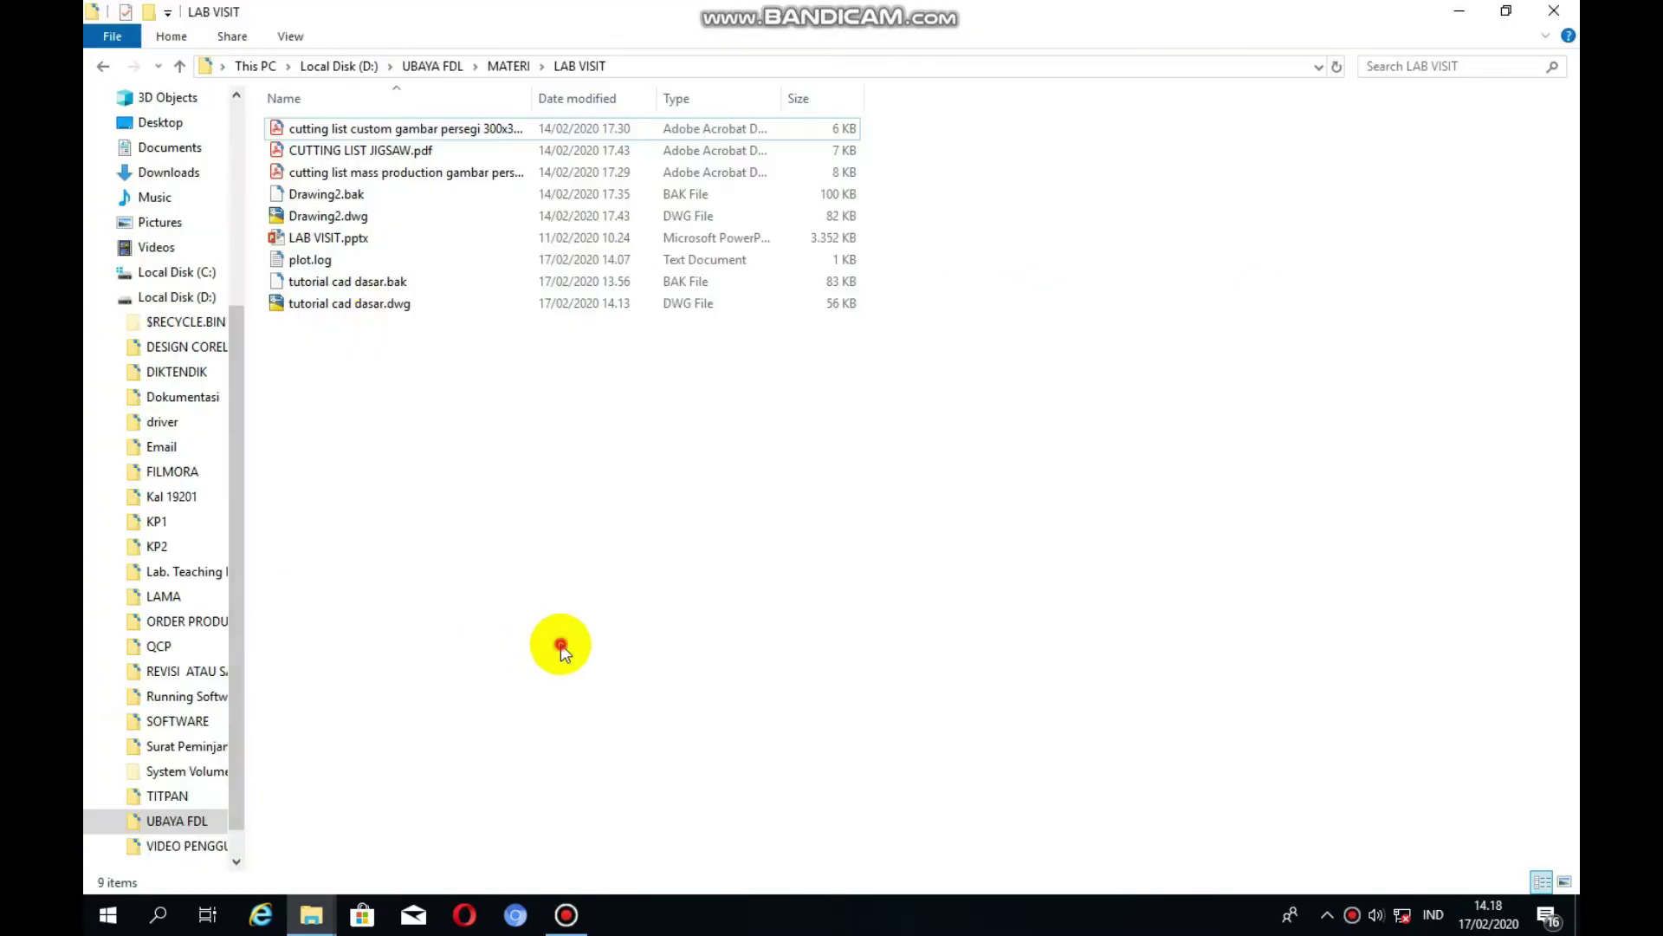
# Open the drawing tutorial cad dasar.dwg from the LAB VISIT folder in AutoCAD and dismiss the Welcome window
pyautogui.doubleClick(331, 305)
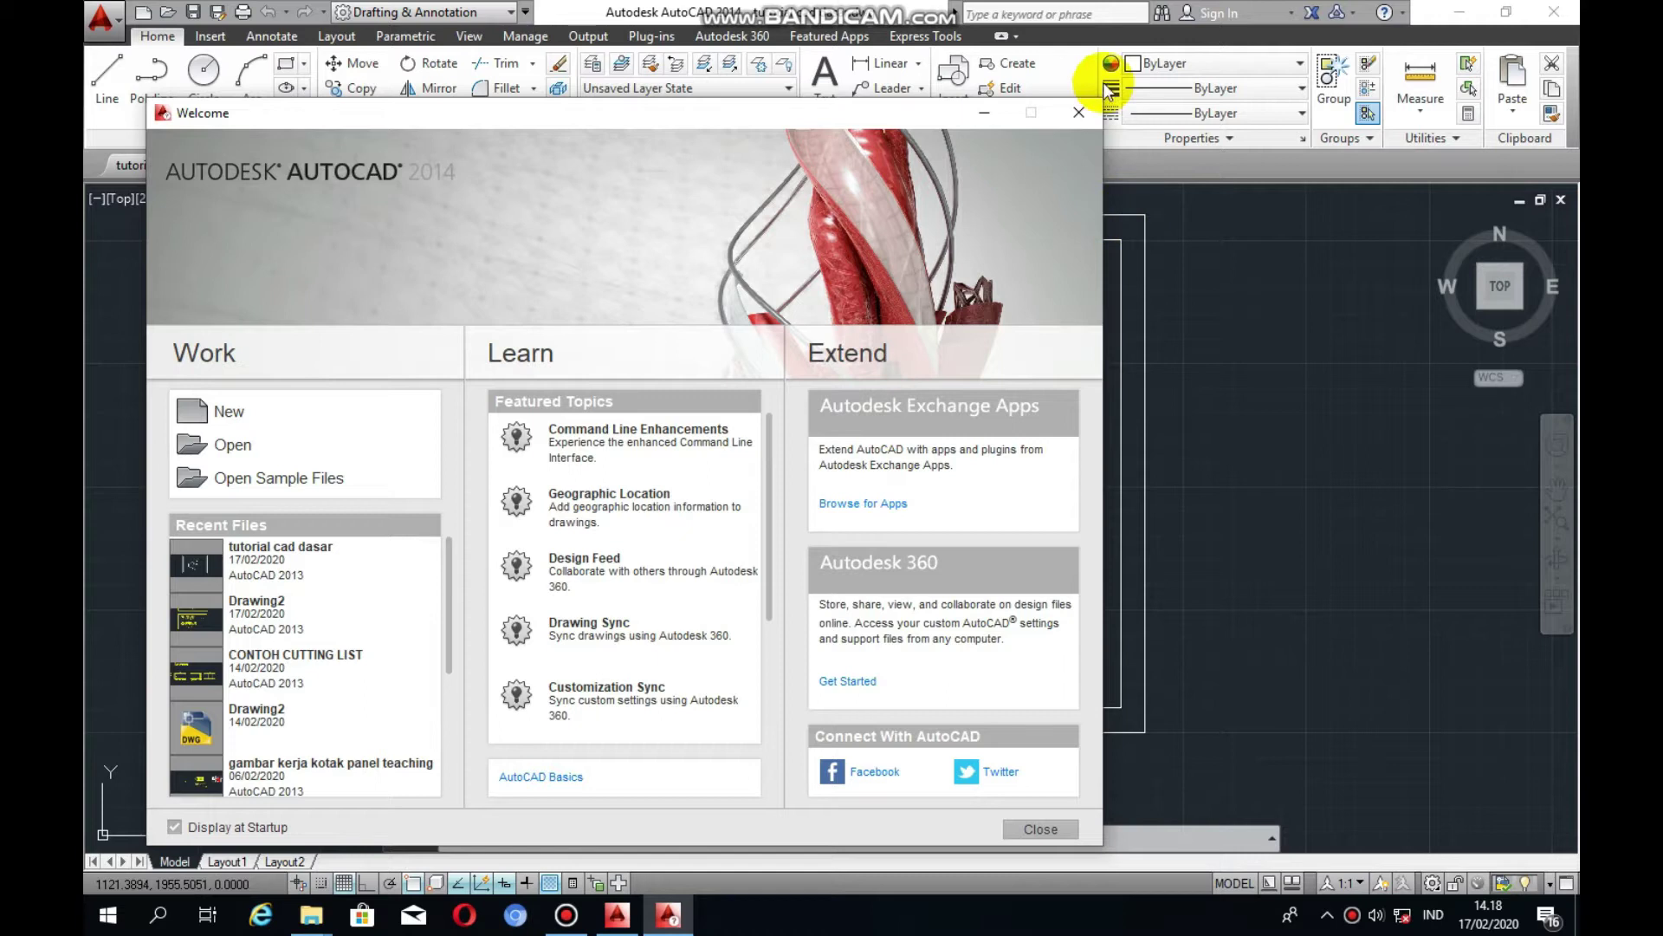
pyautogui.click(1078, 112)
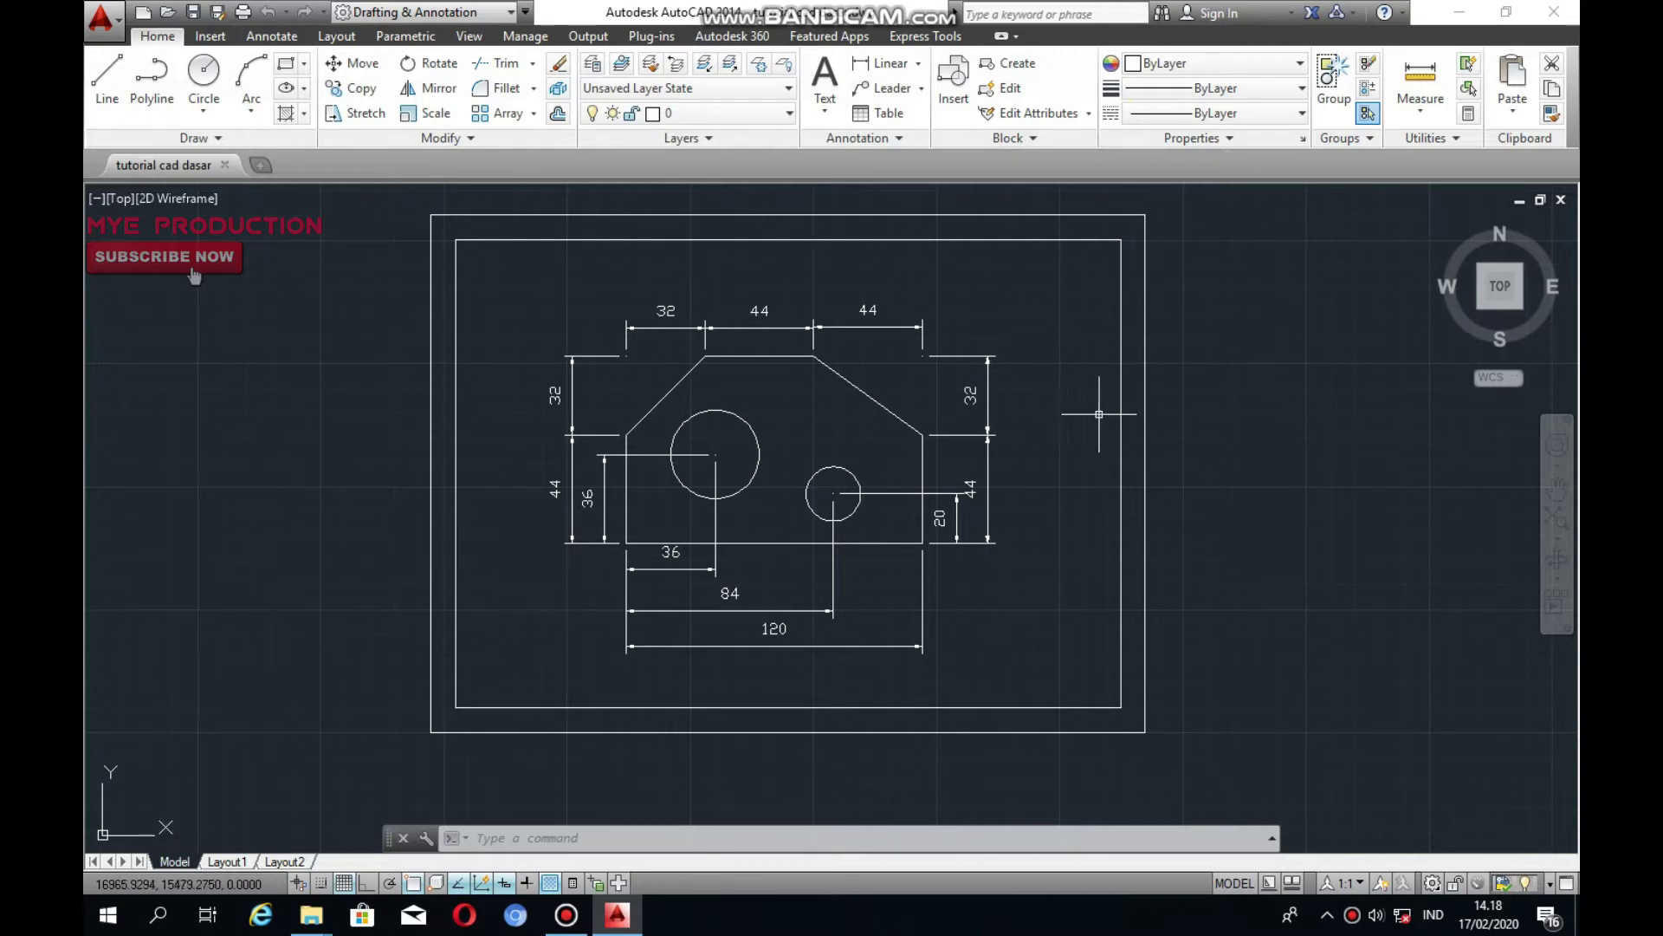
# Erase everything in the drawing, including the dimensioned part and the double border frame
pyautogui.moveTo(1208, 712)
pyautogui.mouseDown(button='middle')
pyautogui.moveTo(1180, 720)
pyautogui.moveTo(1187, 761)
pyautogui.mouseUp(button='middle')
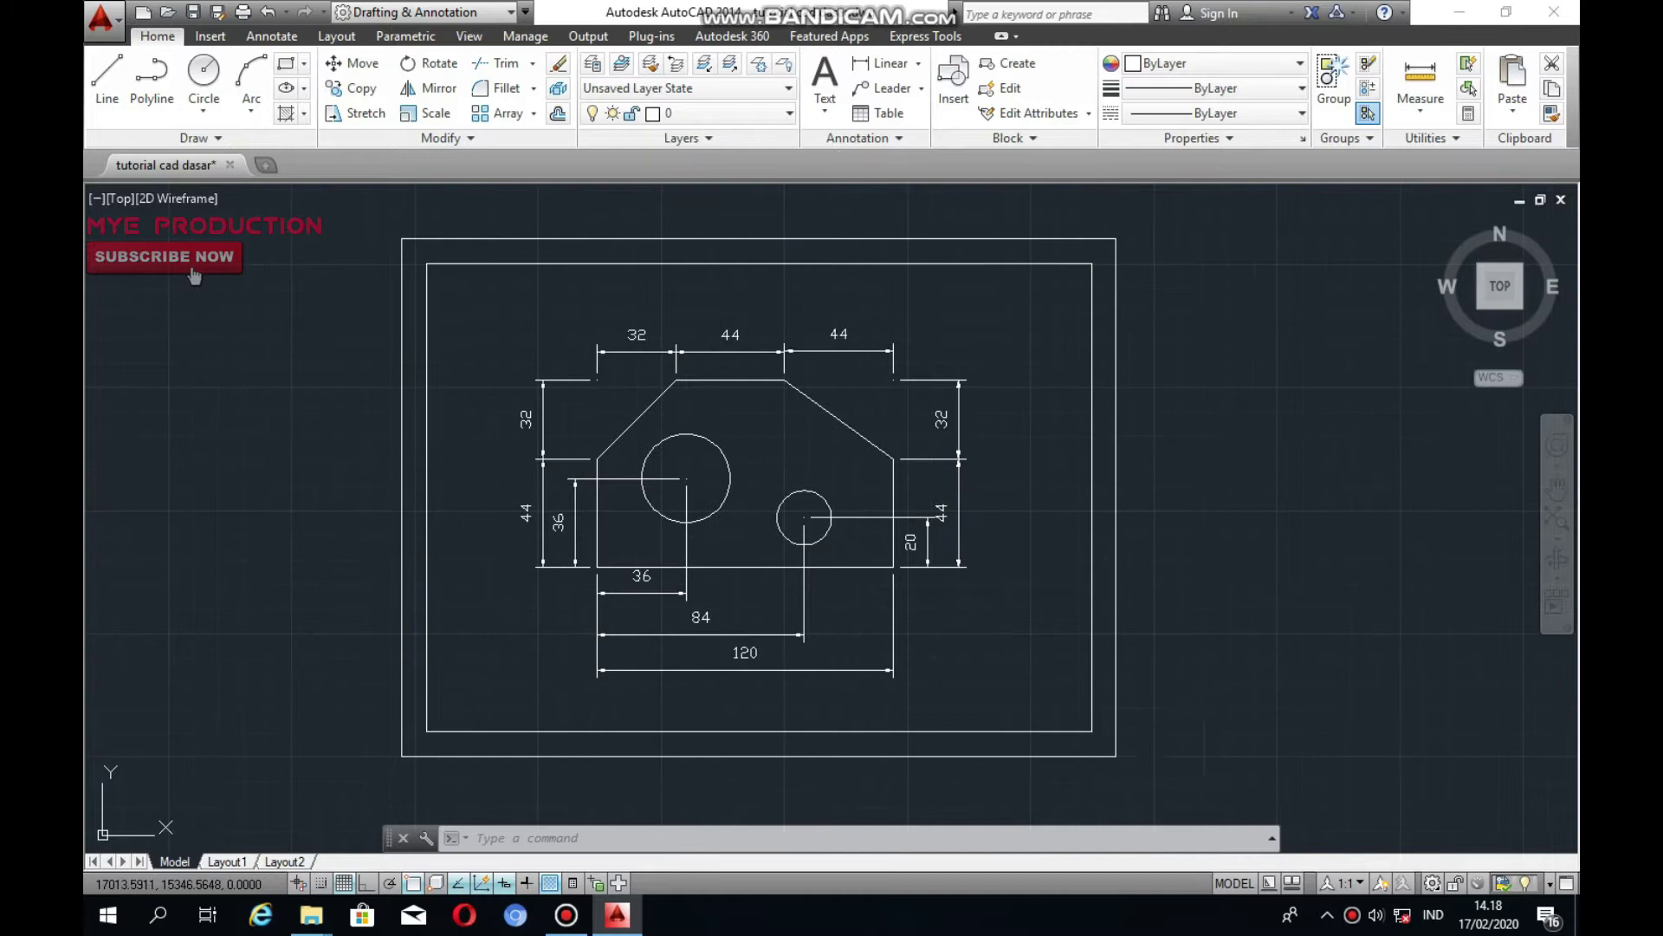
pyautogui.click(1188, 765)
pyautogui.click(360, 217)
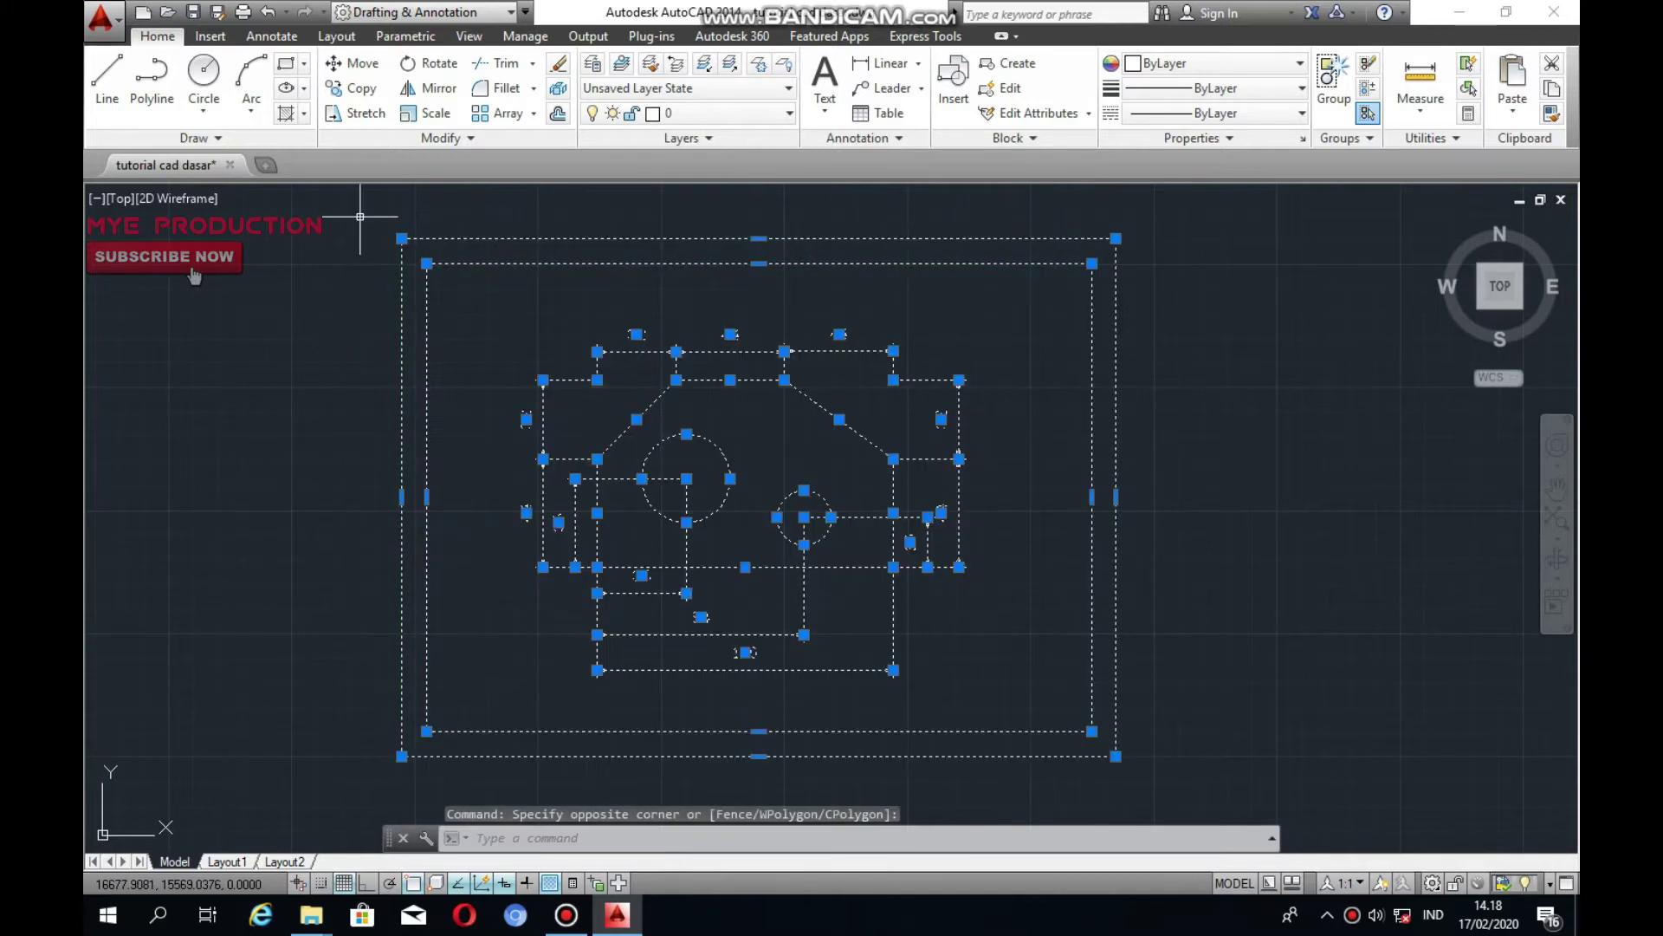
pyautogui.press('Return')
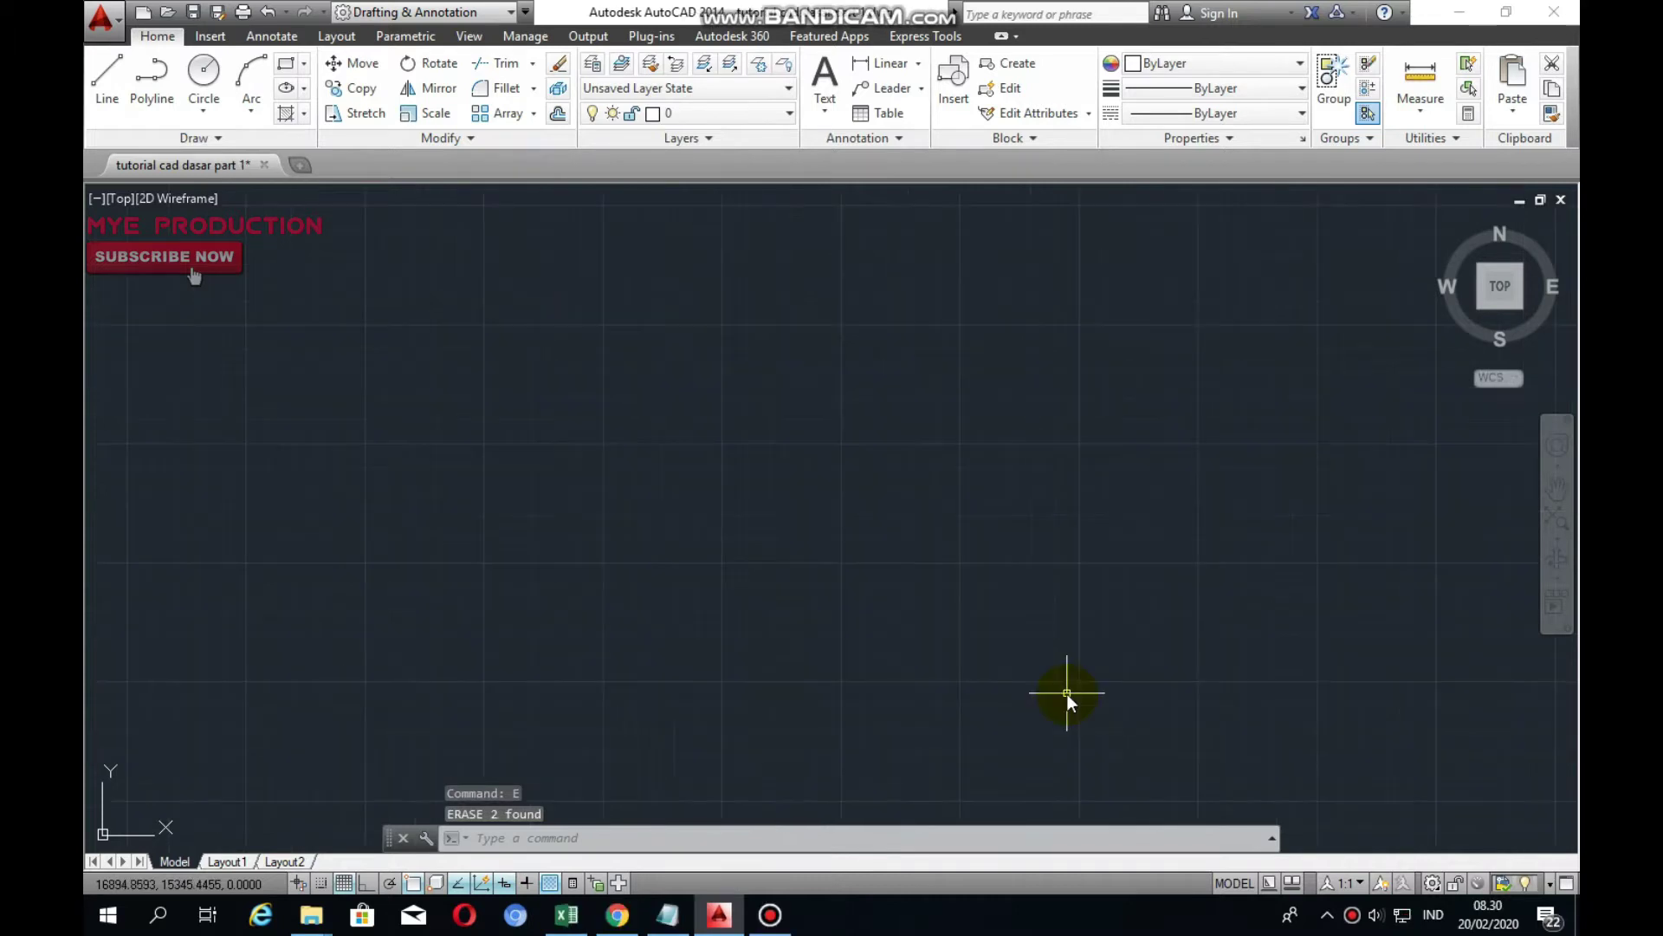
# Open the dimension style skala 1 - 1 for modification and dismiss the update pop-up
pyautogui.write('d')
pyautogui.press('Return')
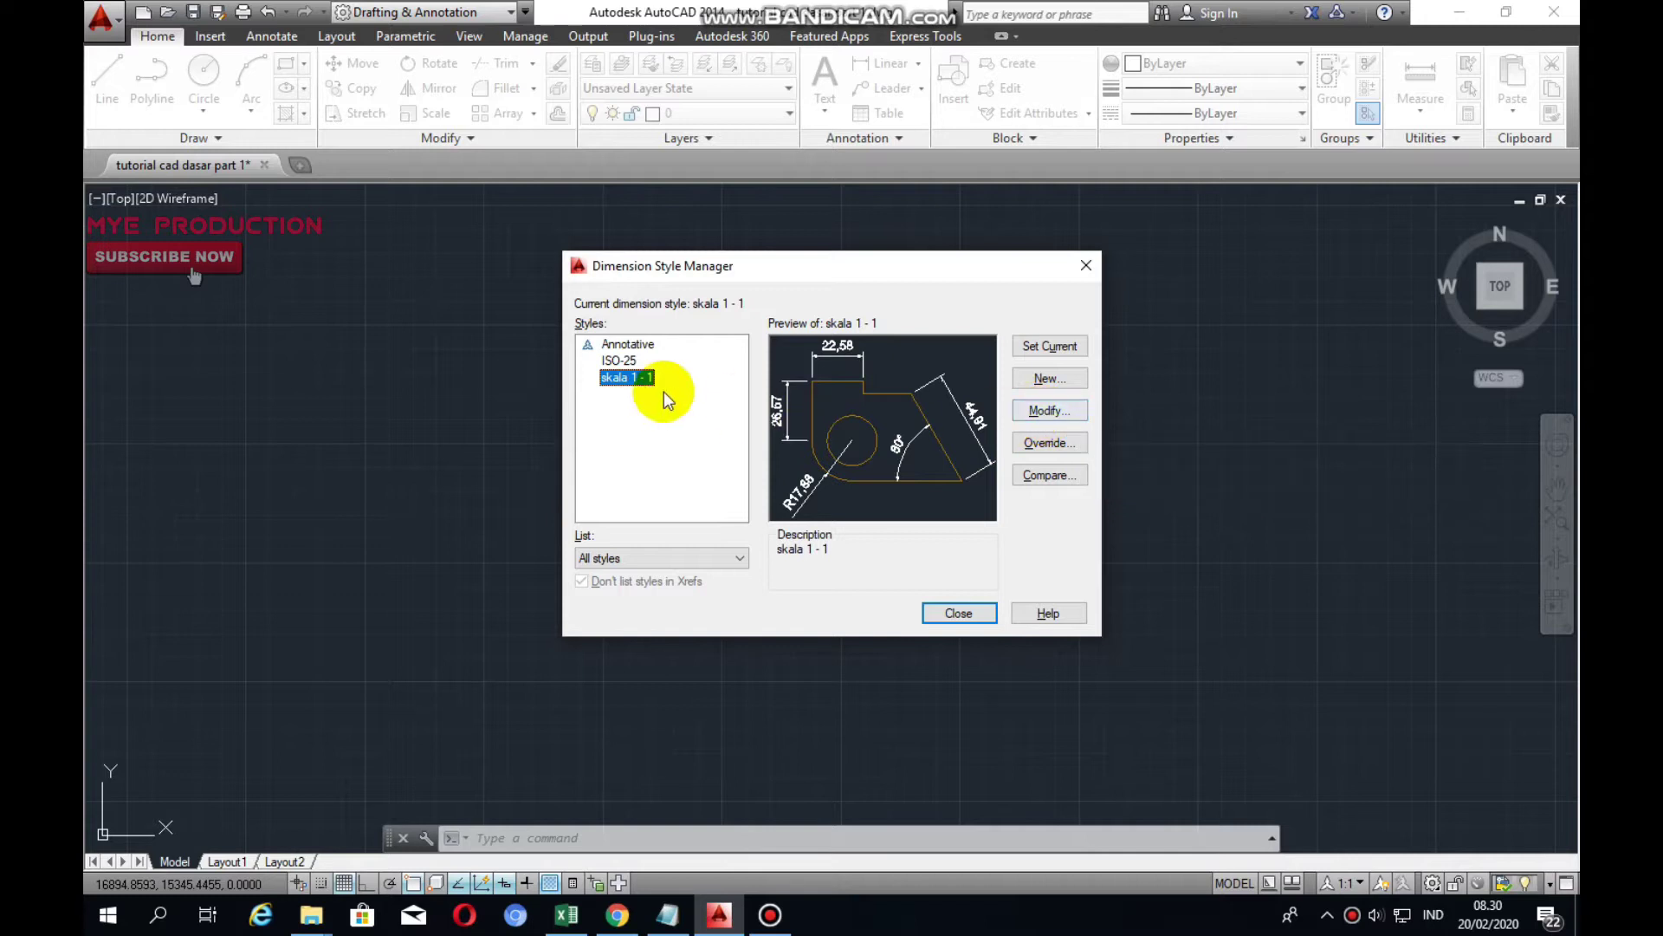
pyautogui.click(1053, 379)
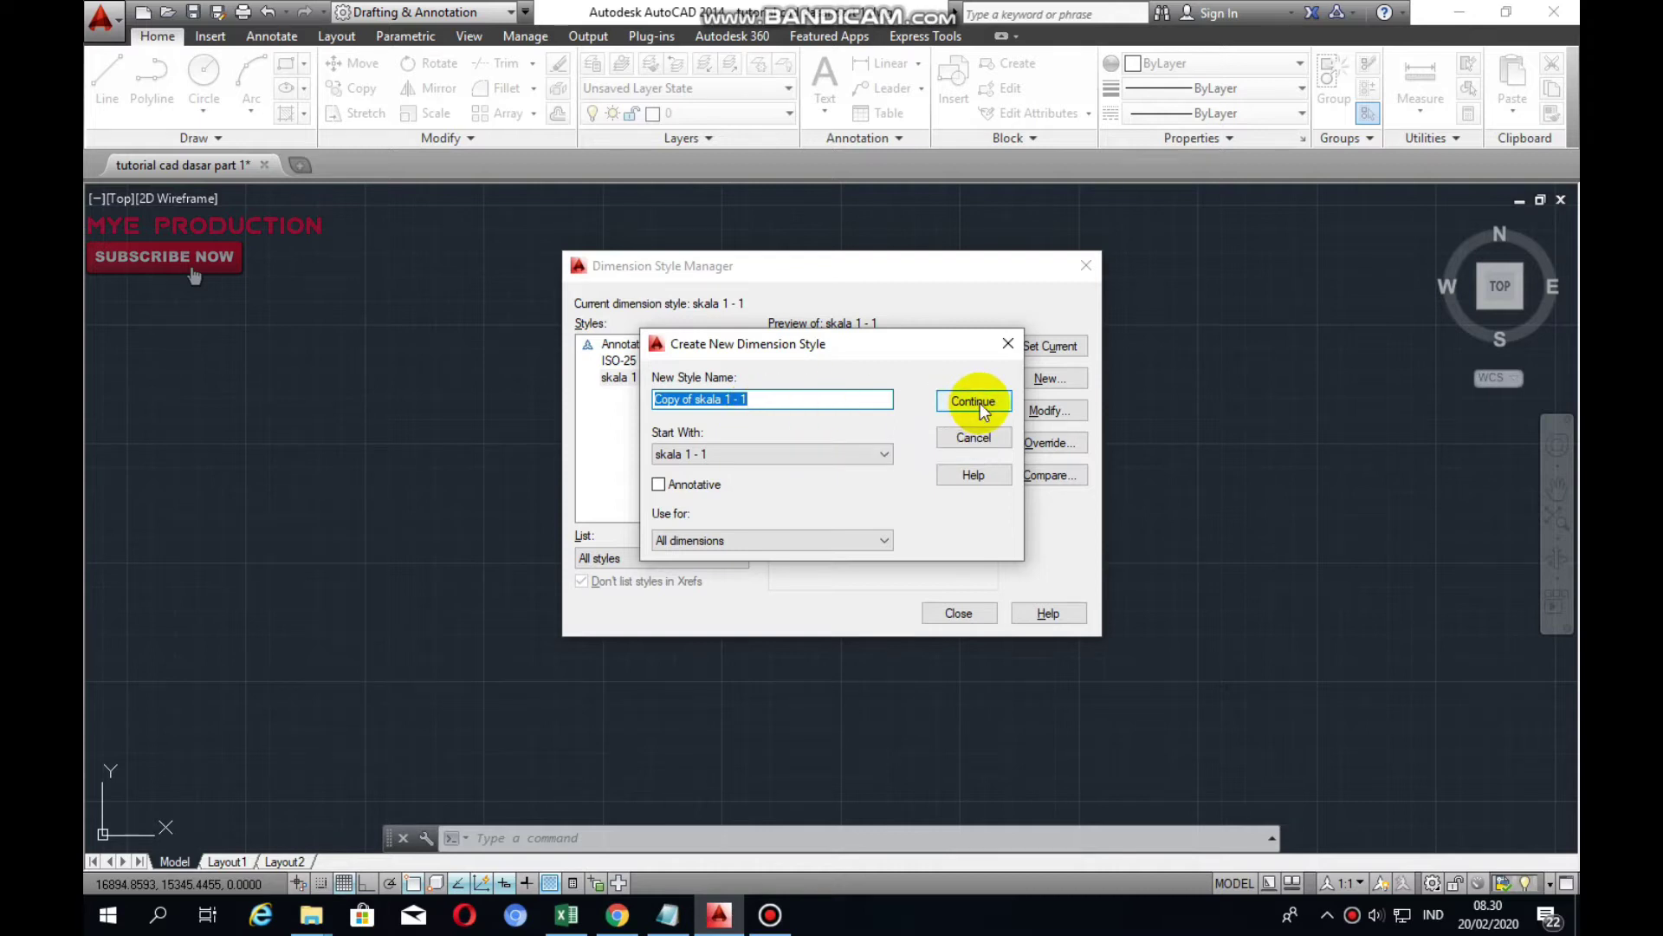
pyautogui.click(1007, 346)
pyautogui.click(1069, 411)
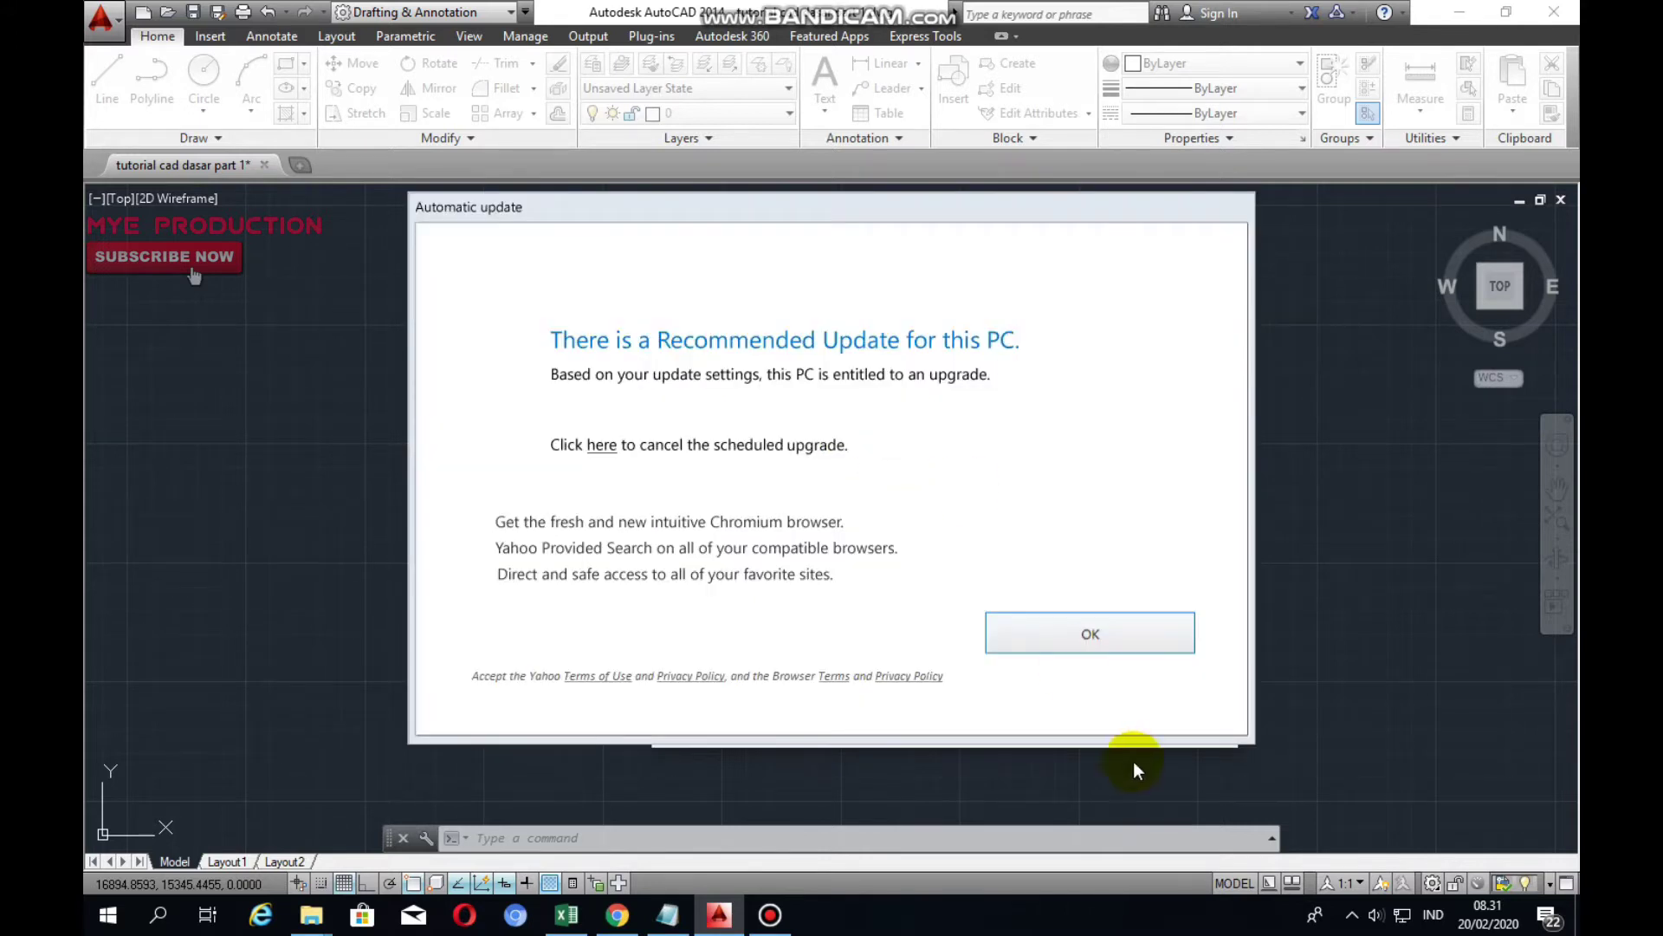
pyautogui.click(1157, 633)
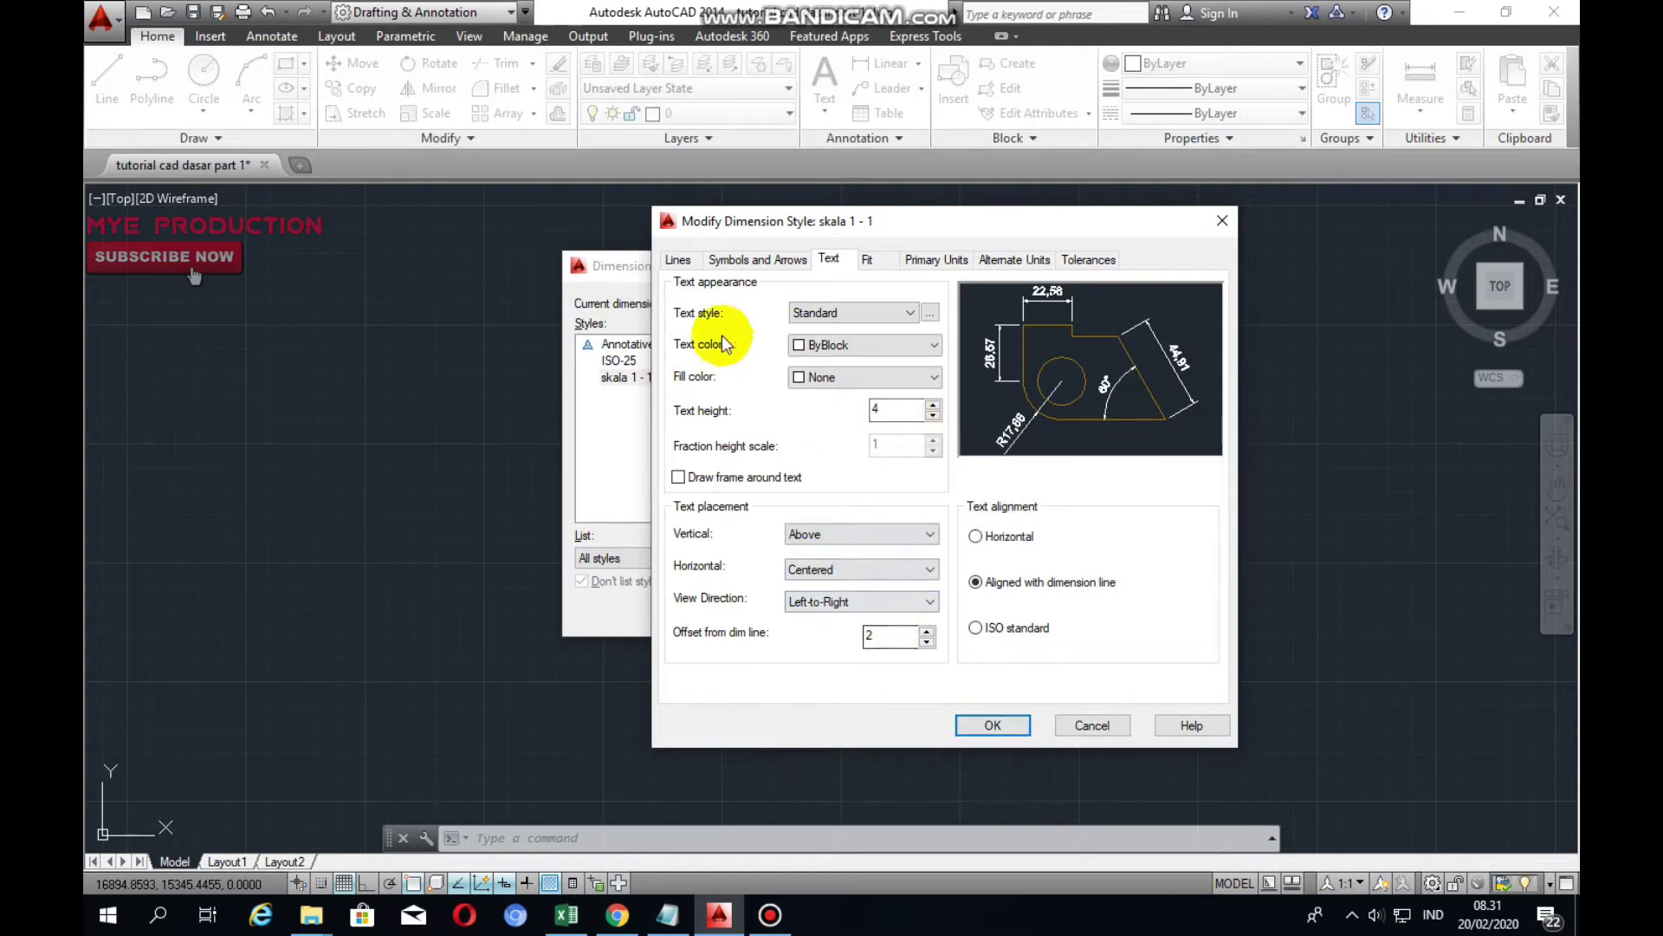
# Review the arrow size, baseline spacing and origin offset settings of the dimension style
pyautogui.click(788, 261)
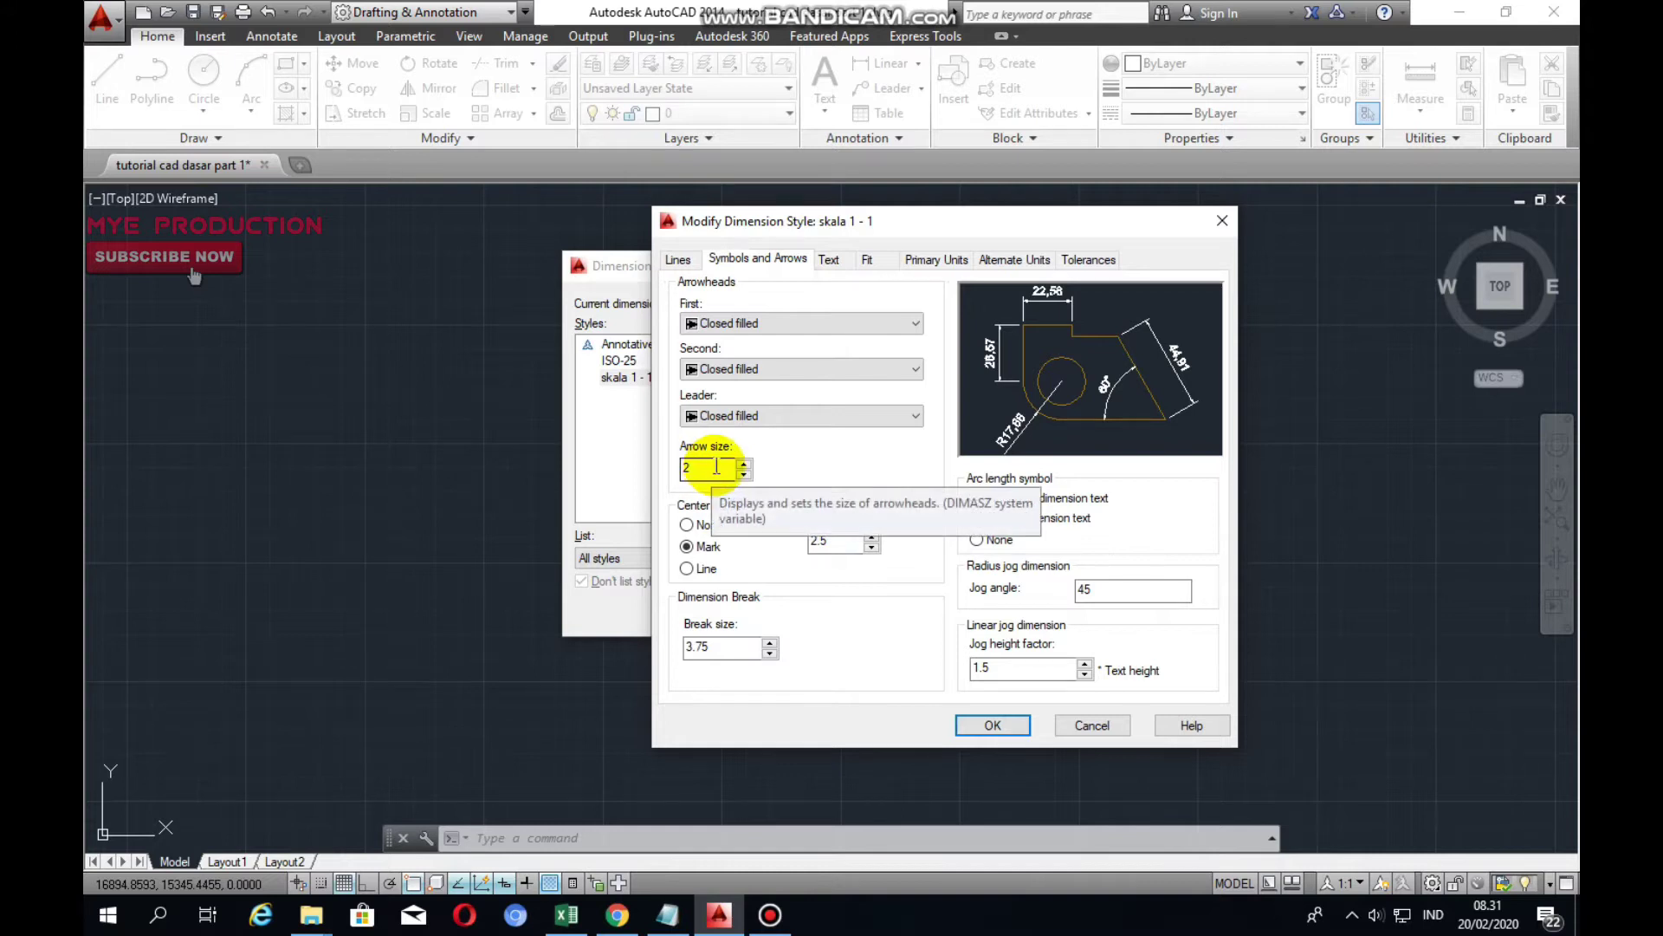
pyautogui.click(678, 259)
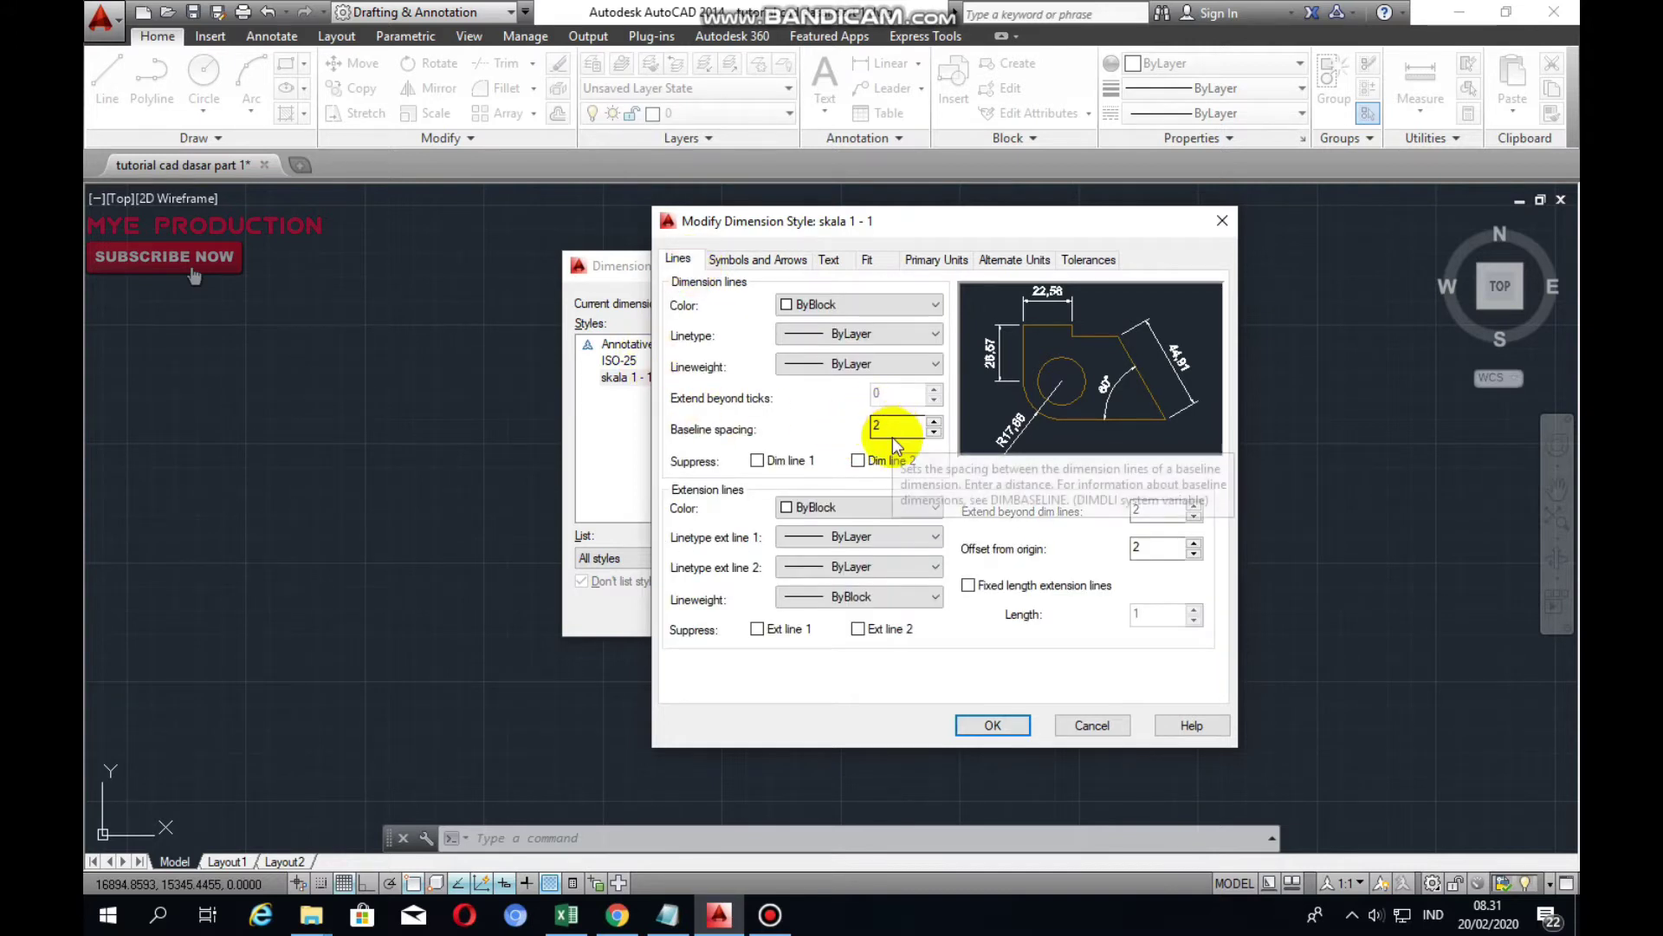
pyautogui.click(1148, 549)
# Set the font of the Standard text style to Times New Roman, apply it and make the style current
pyautogui.click(827, 259)
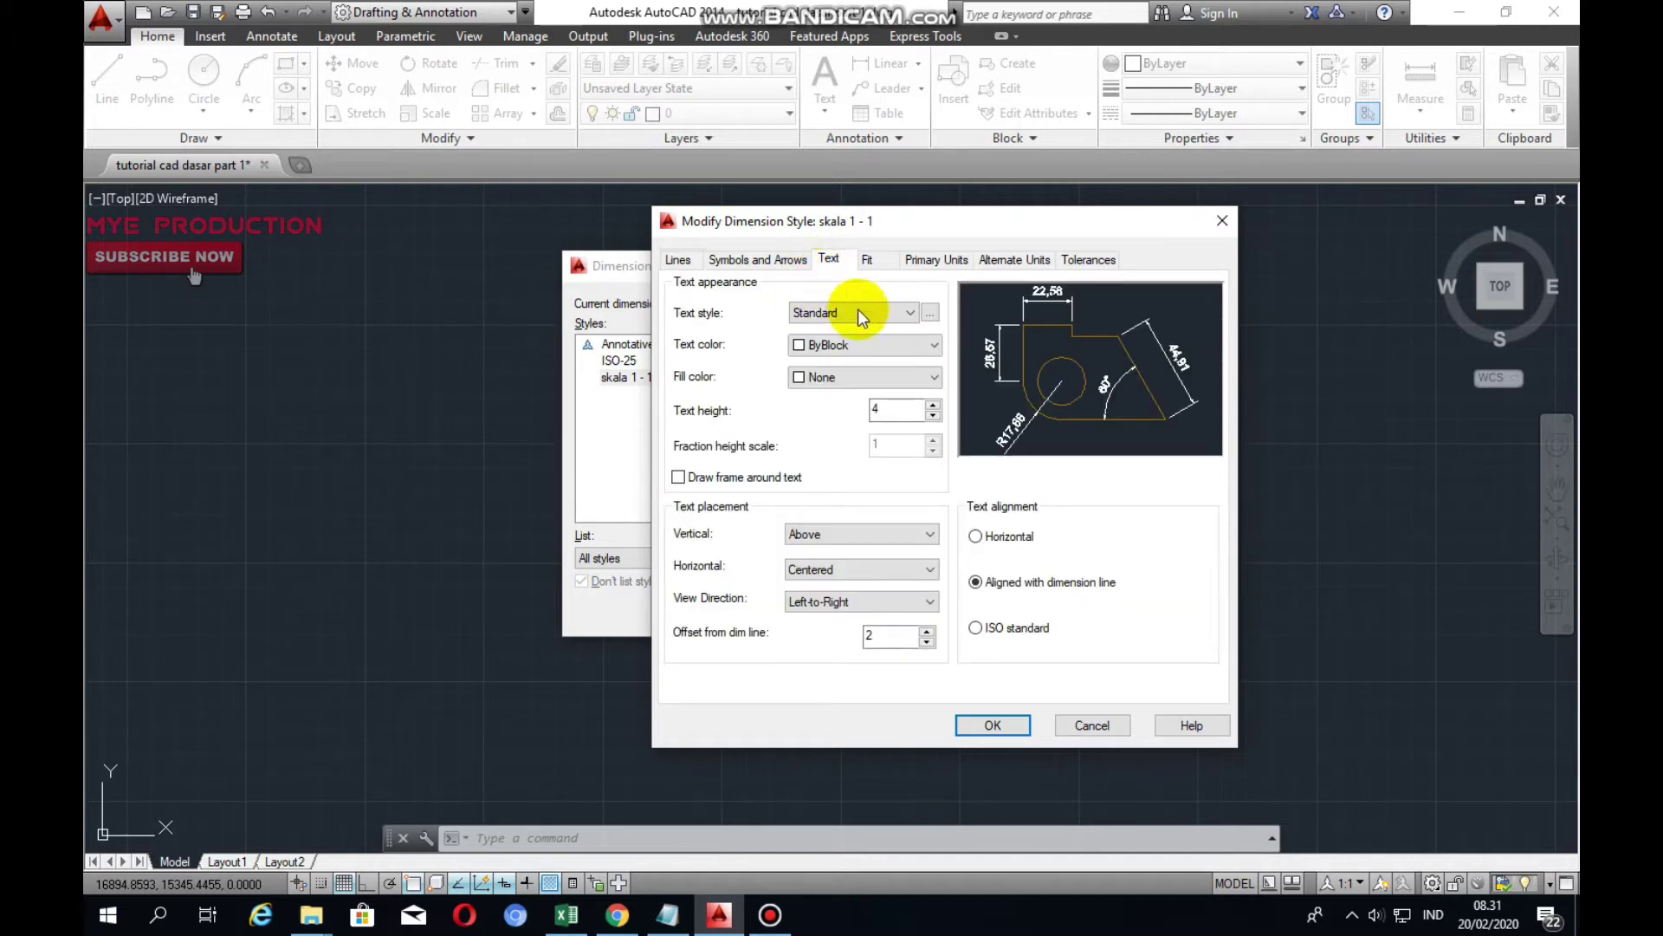
pyautogui.click(932, 314)
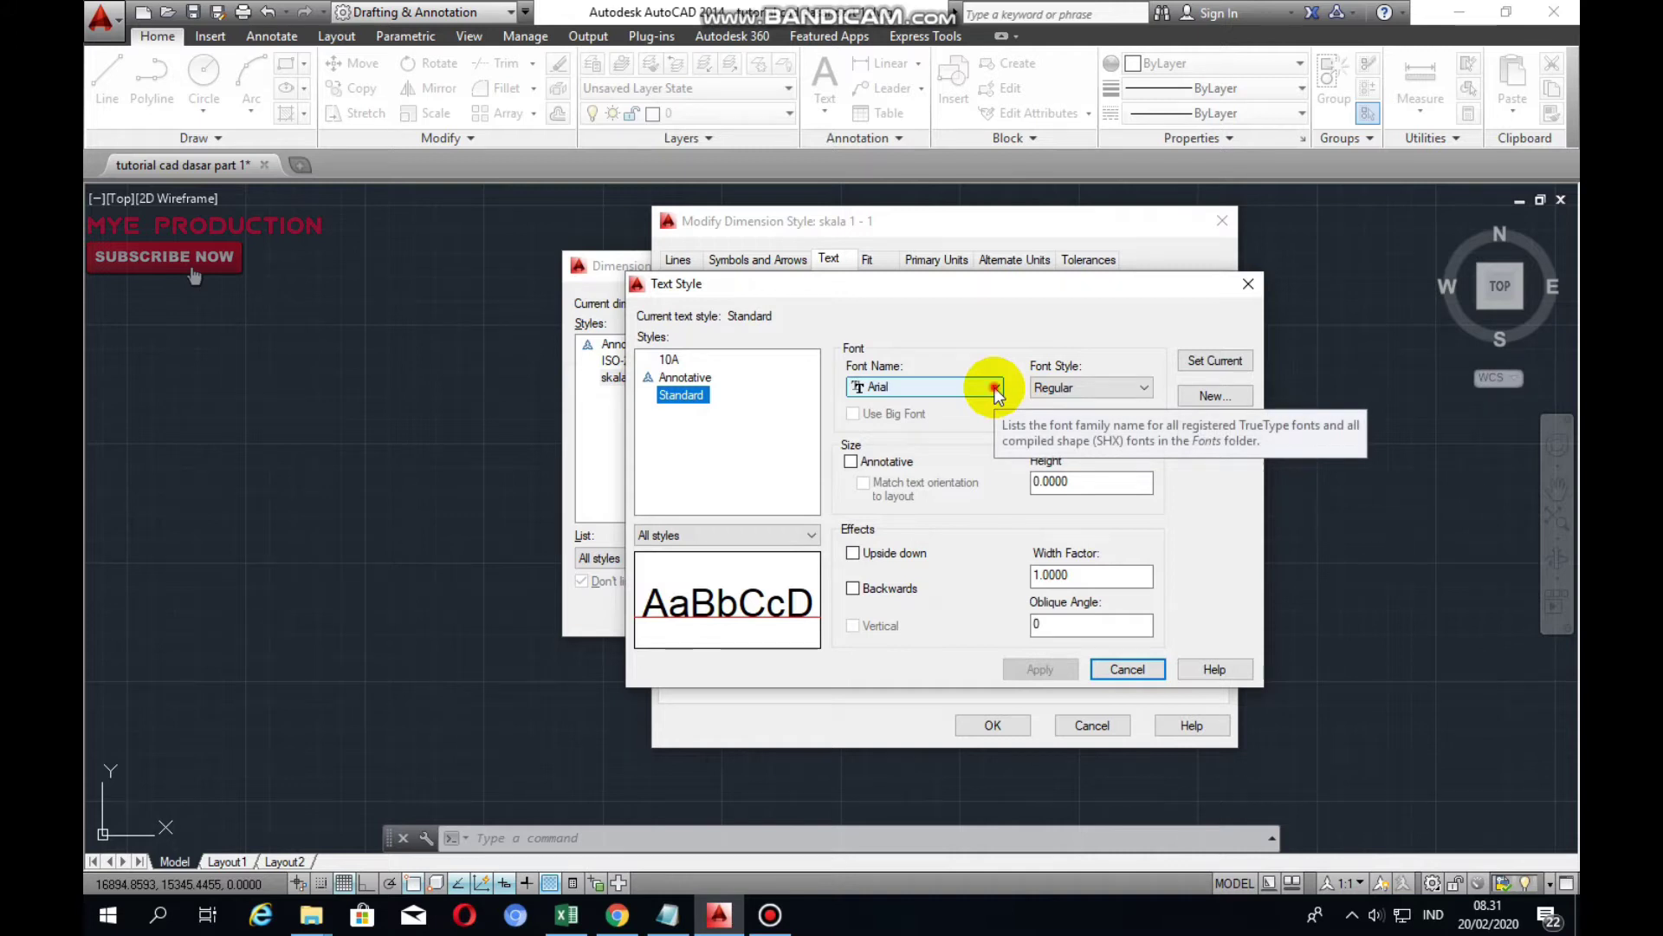
pyautogui.click(994, 388)
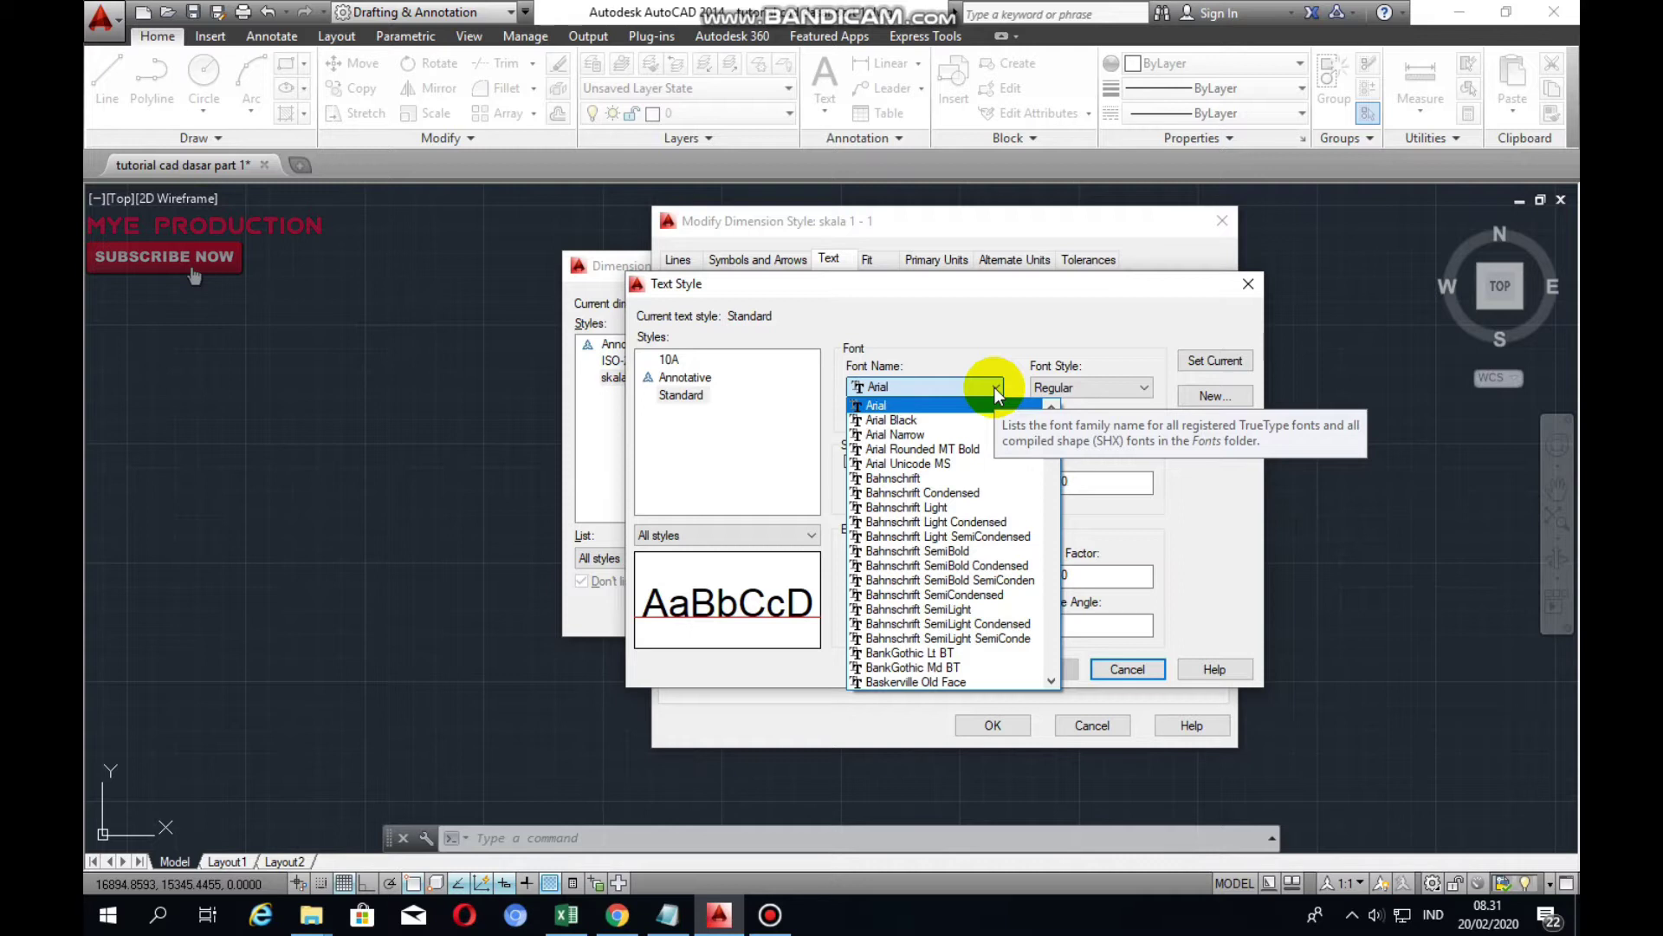
pyautogui.write('ti')
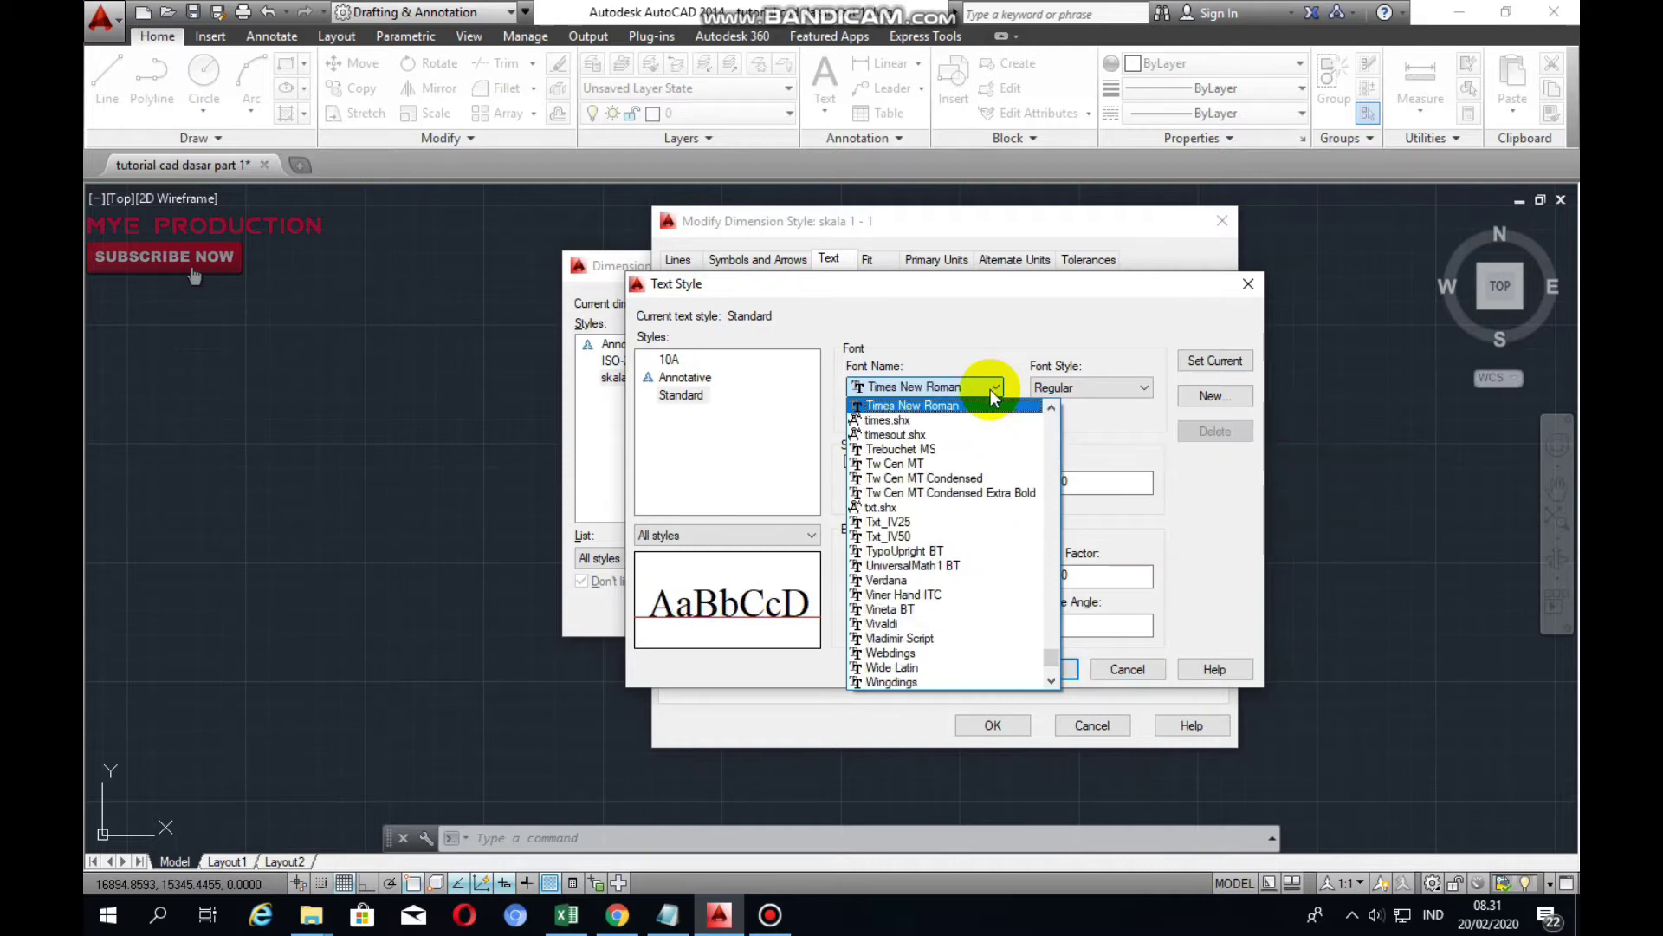
pyautogui.click(966, 408)
pyautogui.click(1050, 670)
pyautogui.click(1217, 362)
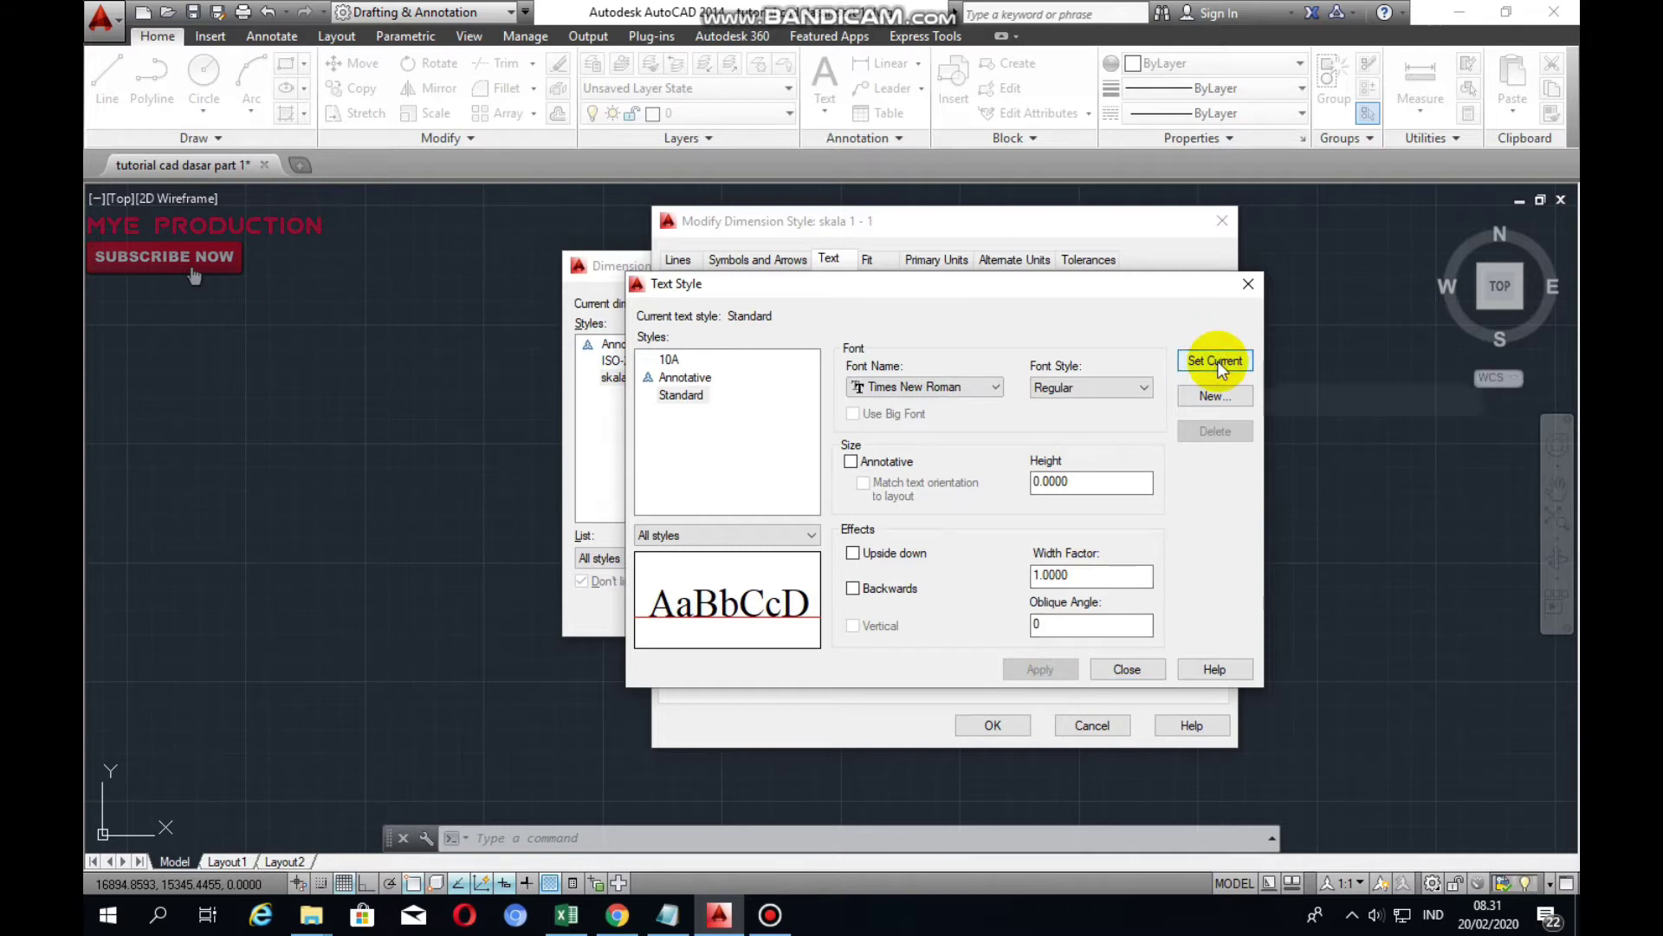
# Set the Standard text style's font to Arial, apply it, make the style current and close the text style settings
pyautogui.click(986, 388)
pyautogui.write('ar')
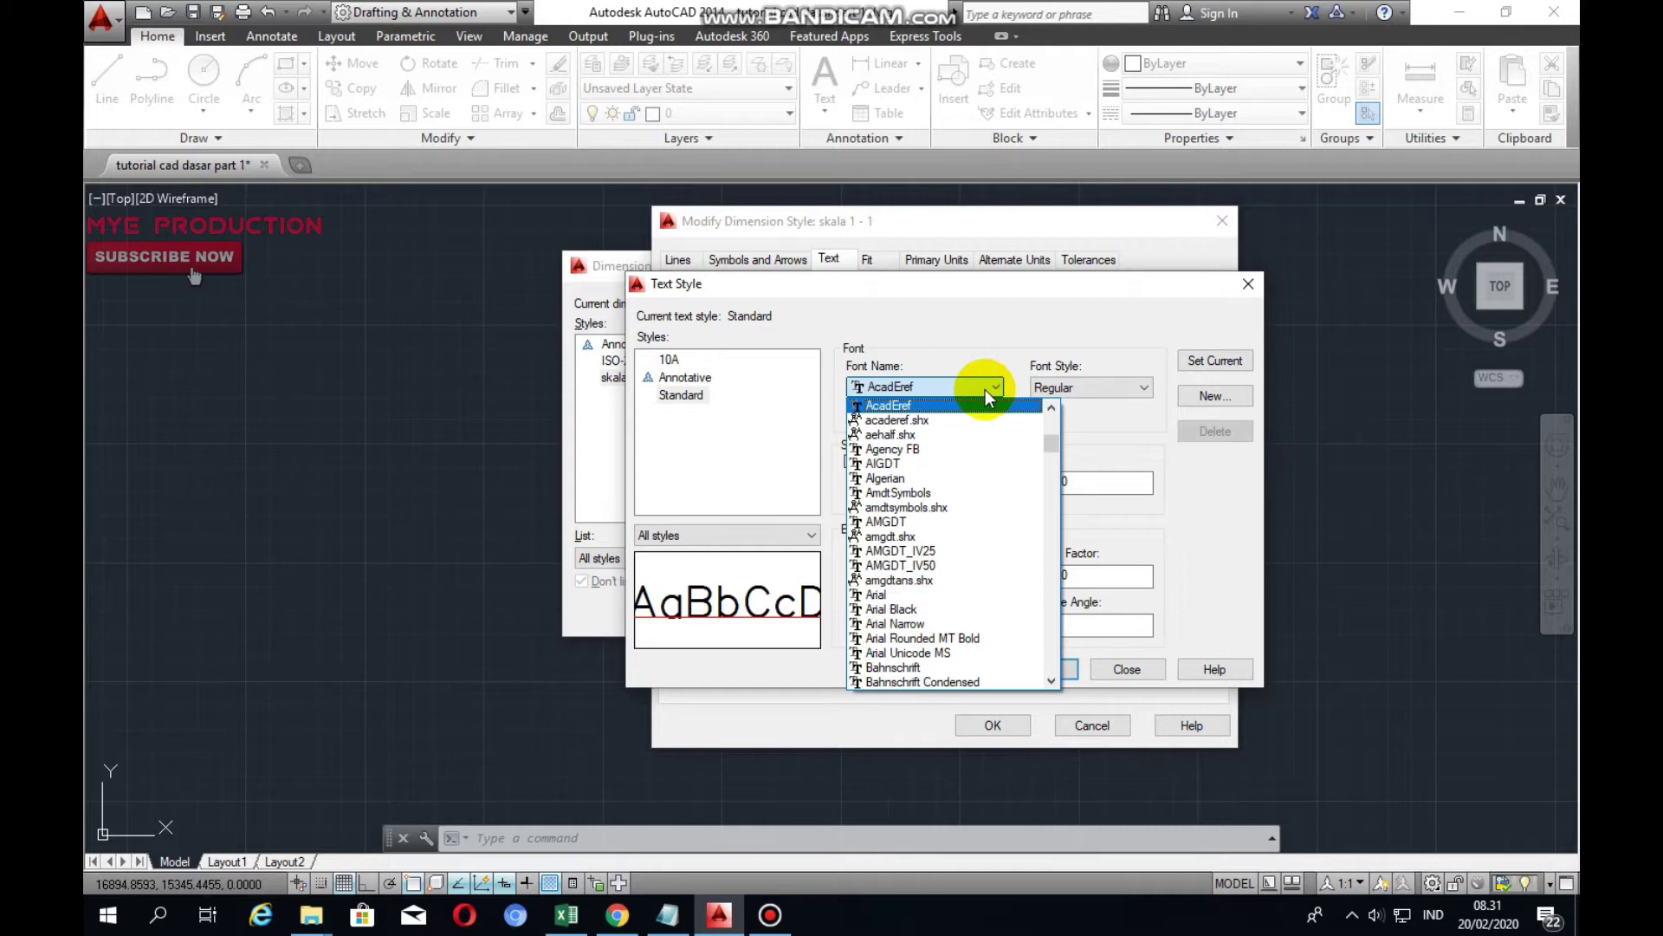
pyautogui.click(981, 396)
pyautogui.click(1064, 669)
pyautogui.click(1225, 360)
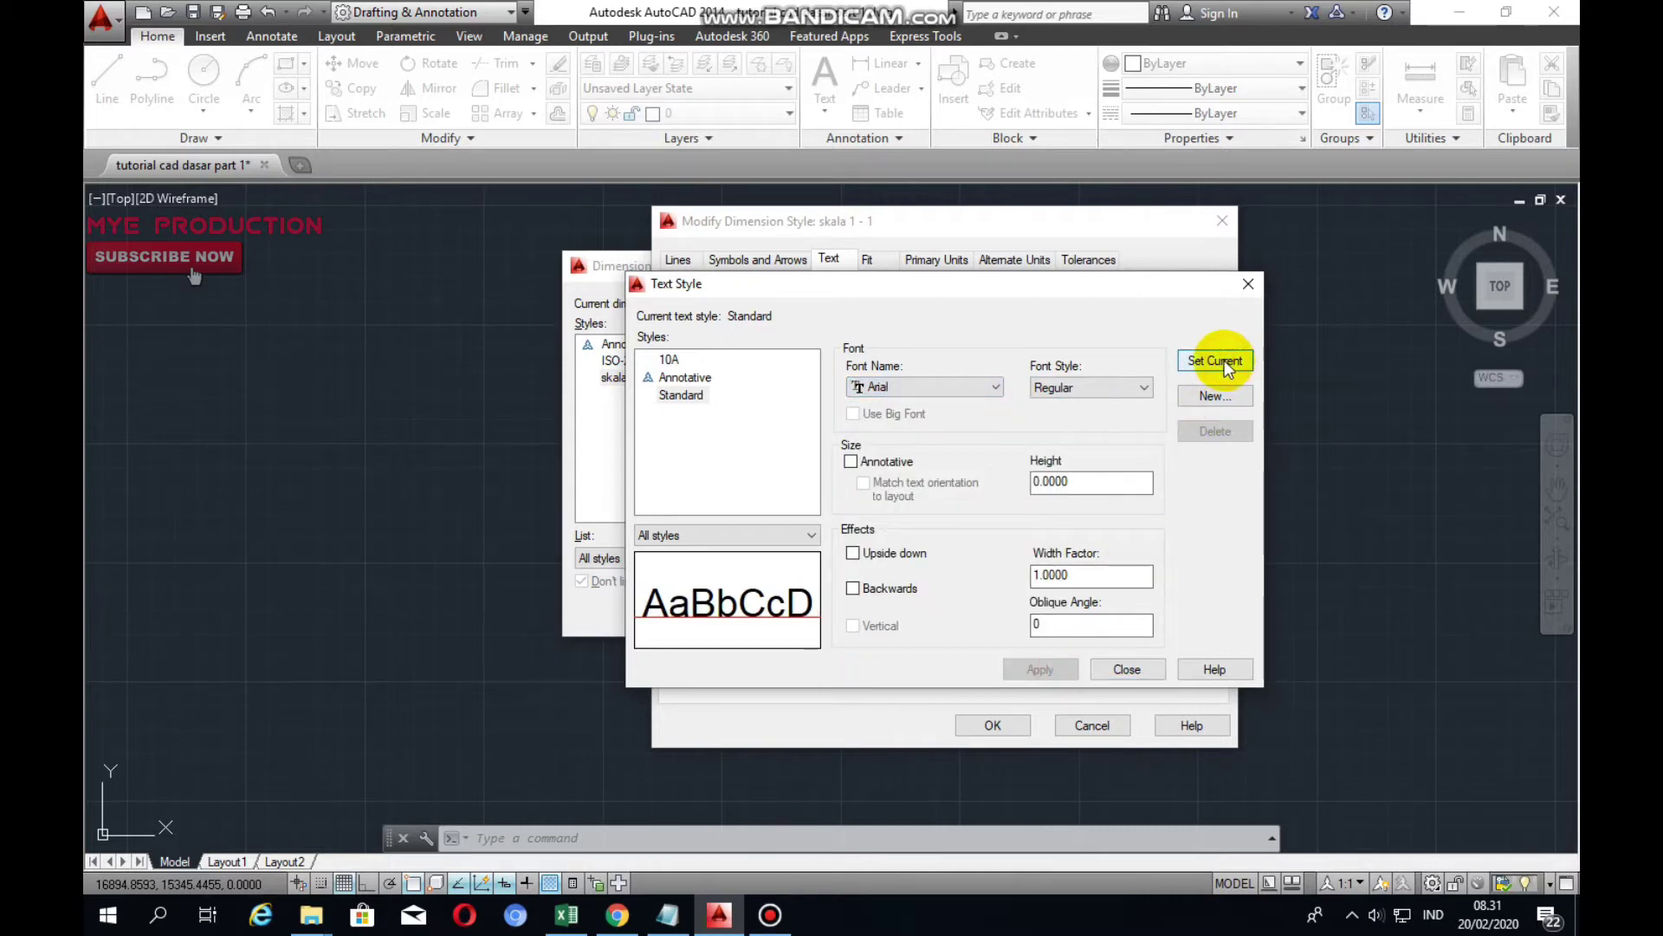
pyautogui.click(1128, 670)
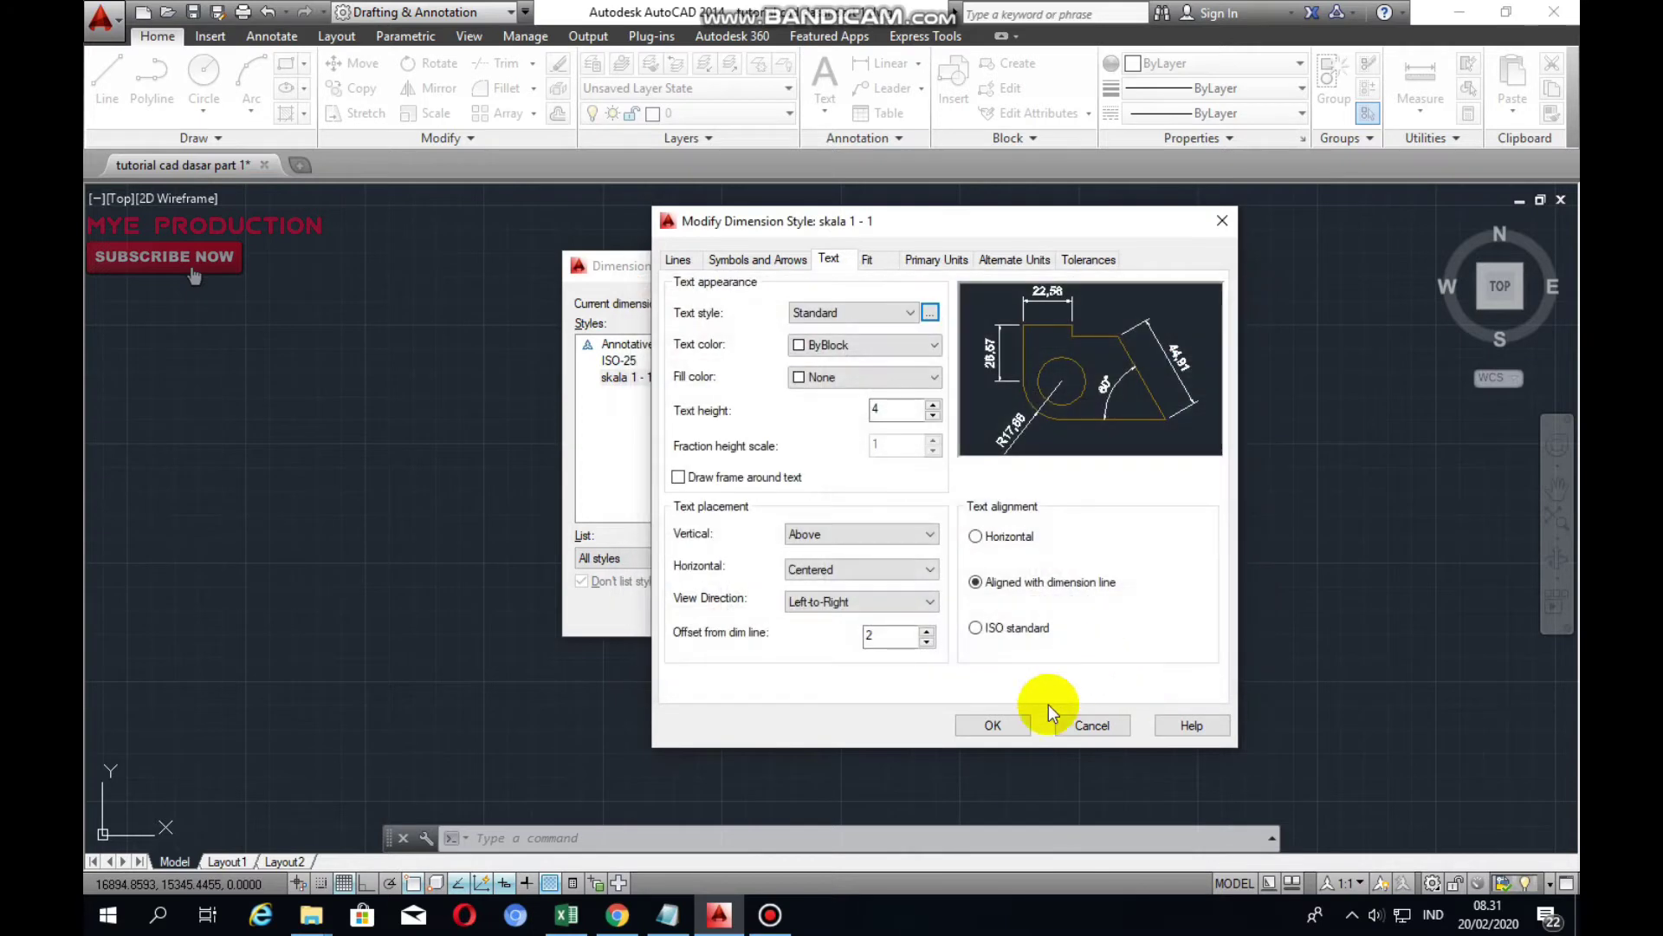
# Review the fit options and set the linear precision of the primary units to 0.00
pyautogui.click(869, 260)
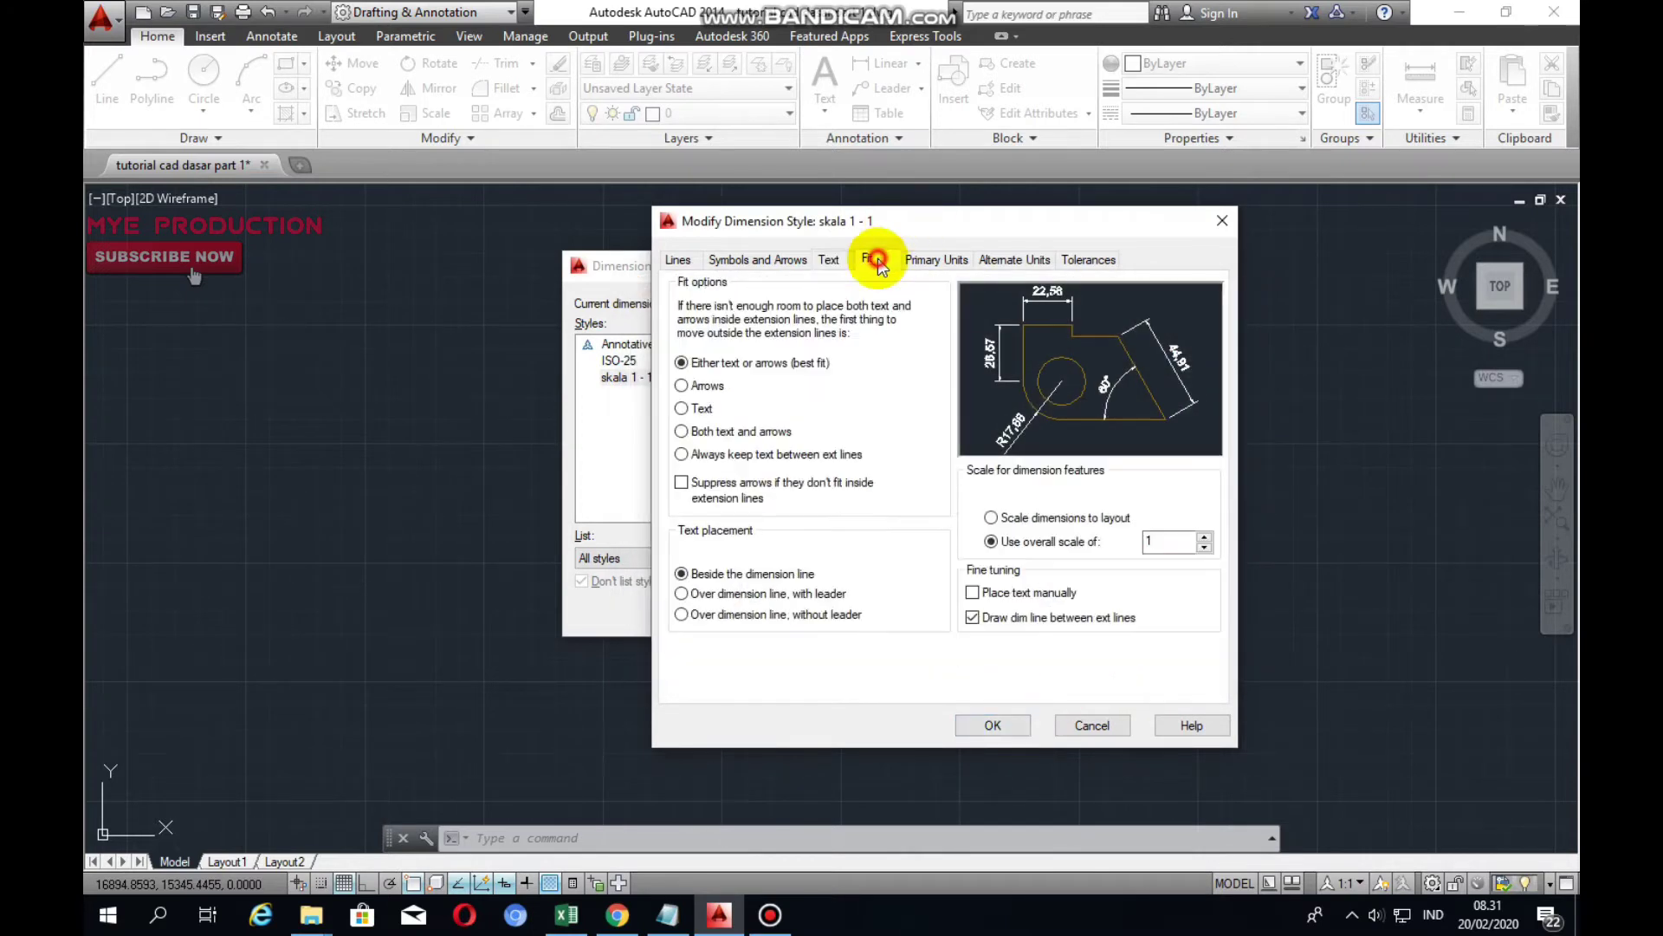
pyautogui.click(940, 260)
pyautogui.click(918, 336)
pyautogui.click(864, 372)
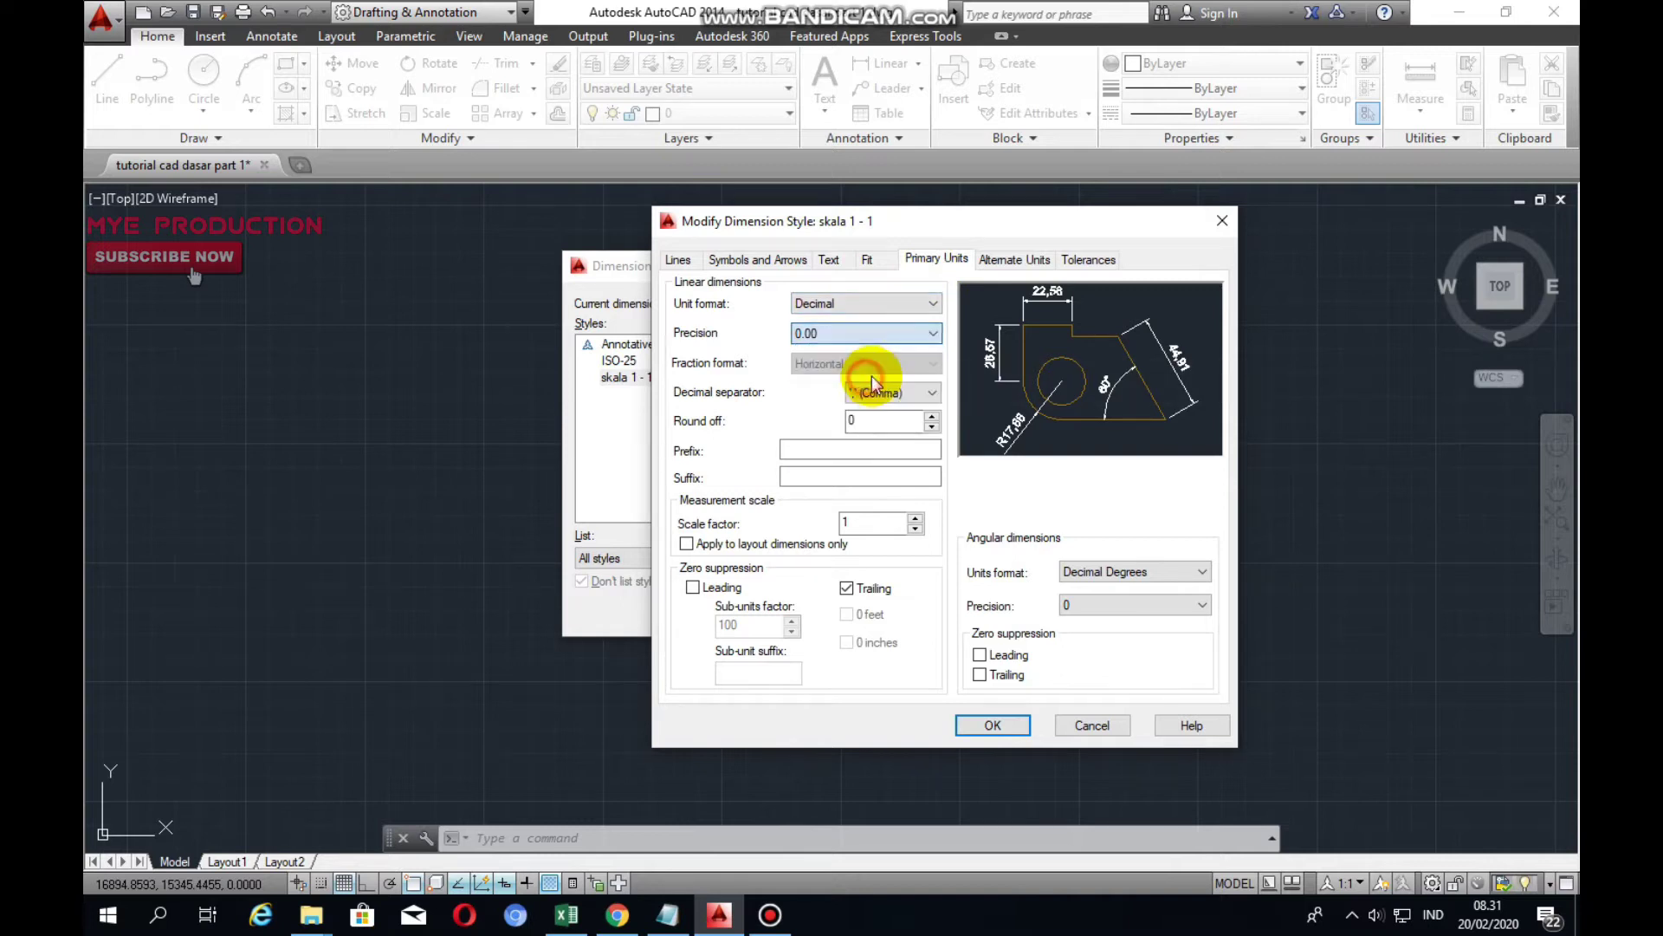
# Check the alternate units and tolerances, accept the style changes and make skala 1 - 1 the current dimension style
pyautogui.click(999, 259)
pyautogui.click(1083, 259)
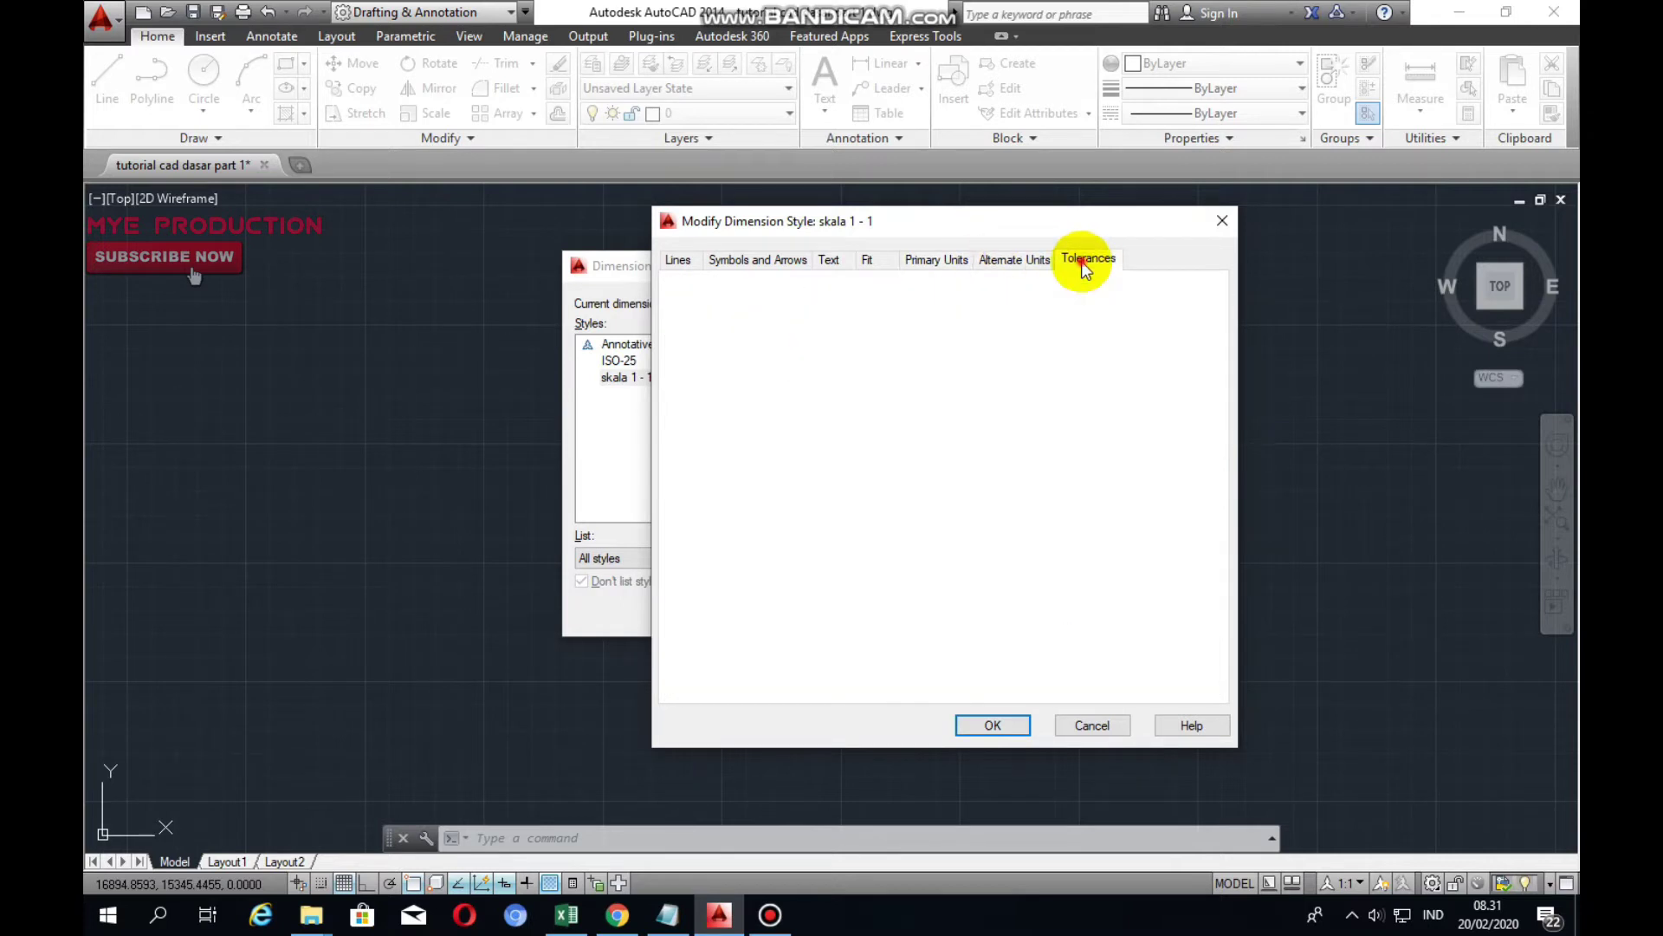
pyautogui.click(1022, 730)
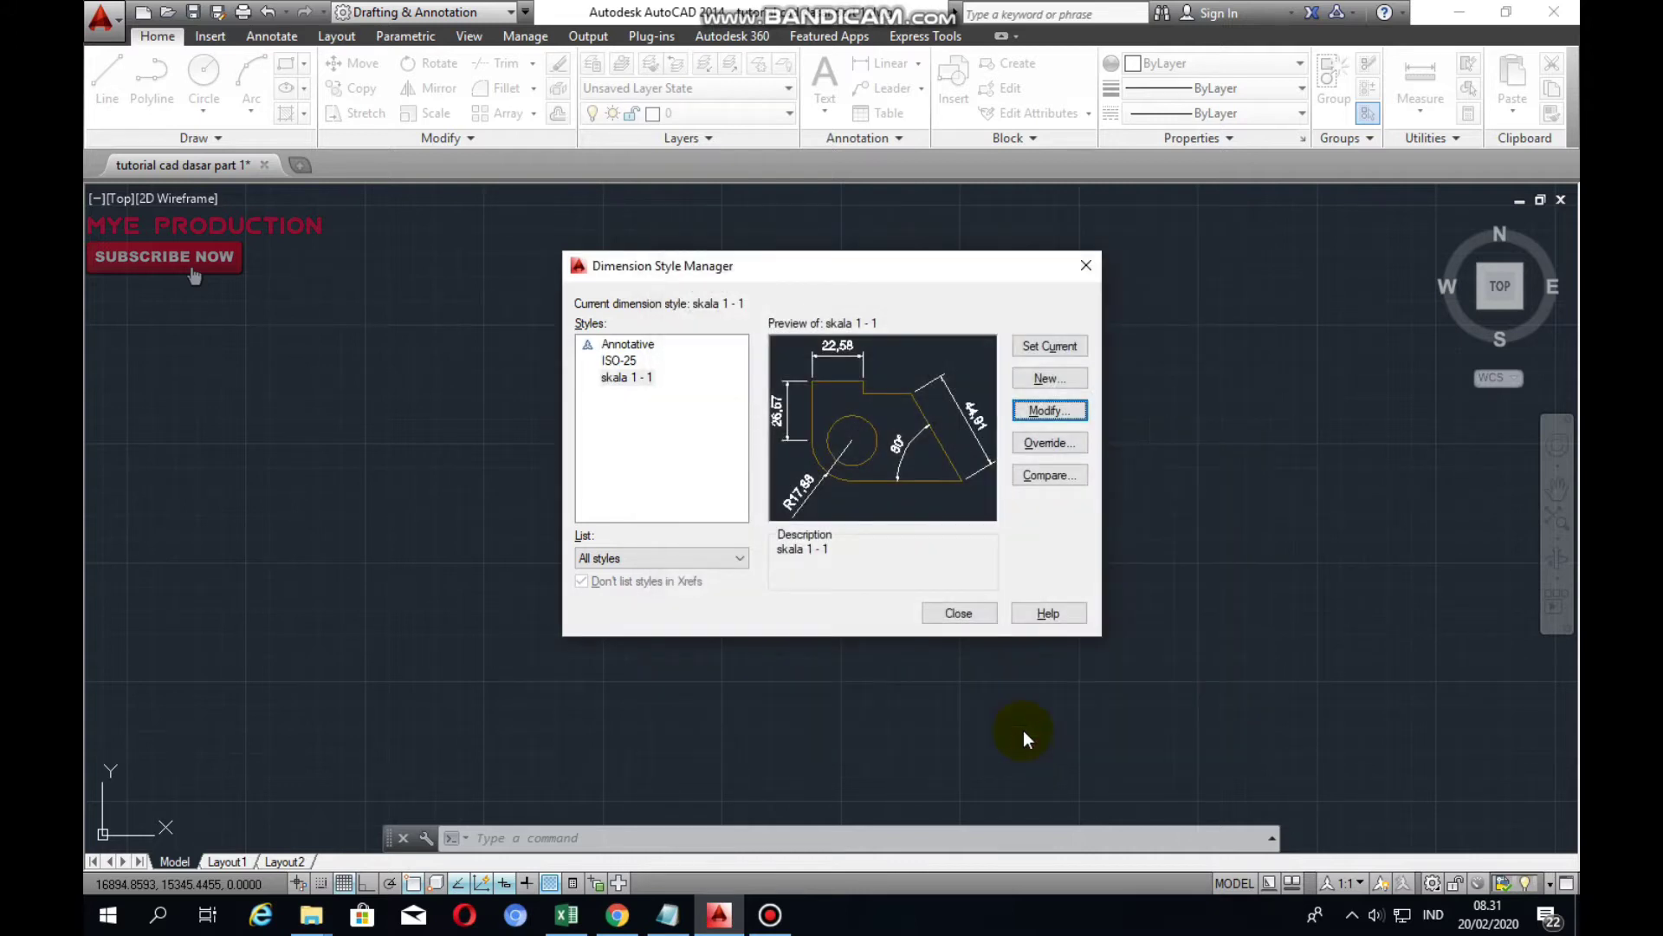
pyautogui.click(1066, 348)
pyautogui.click(960, 613)
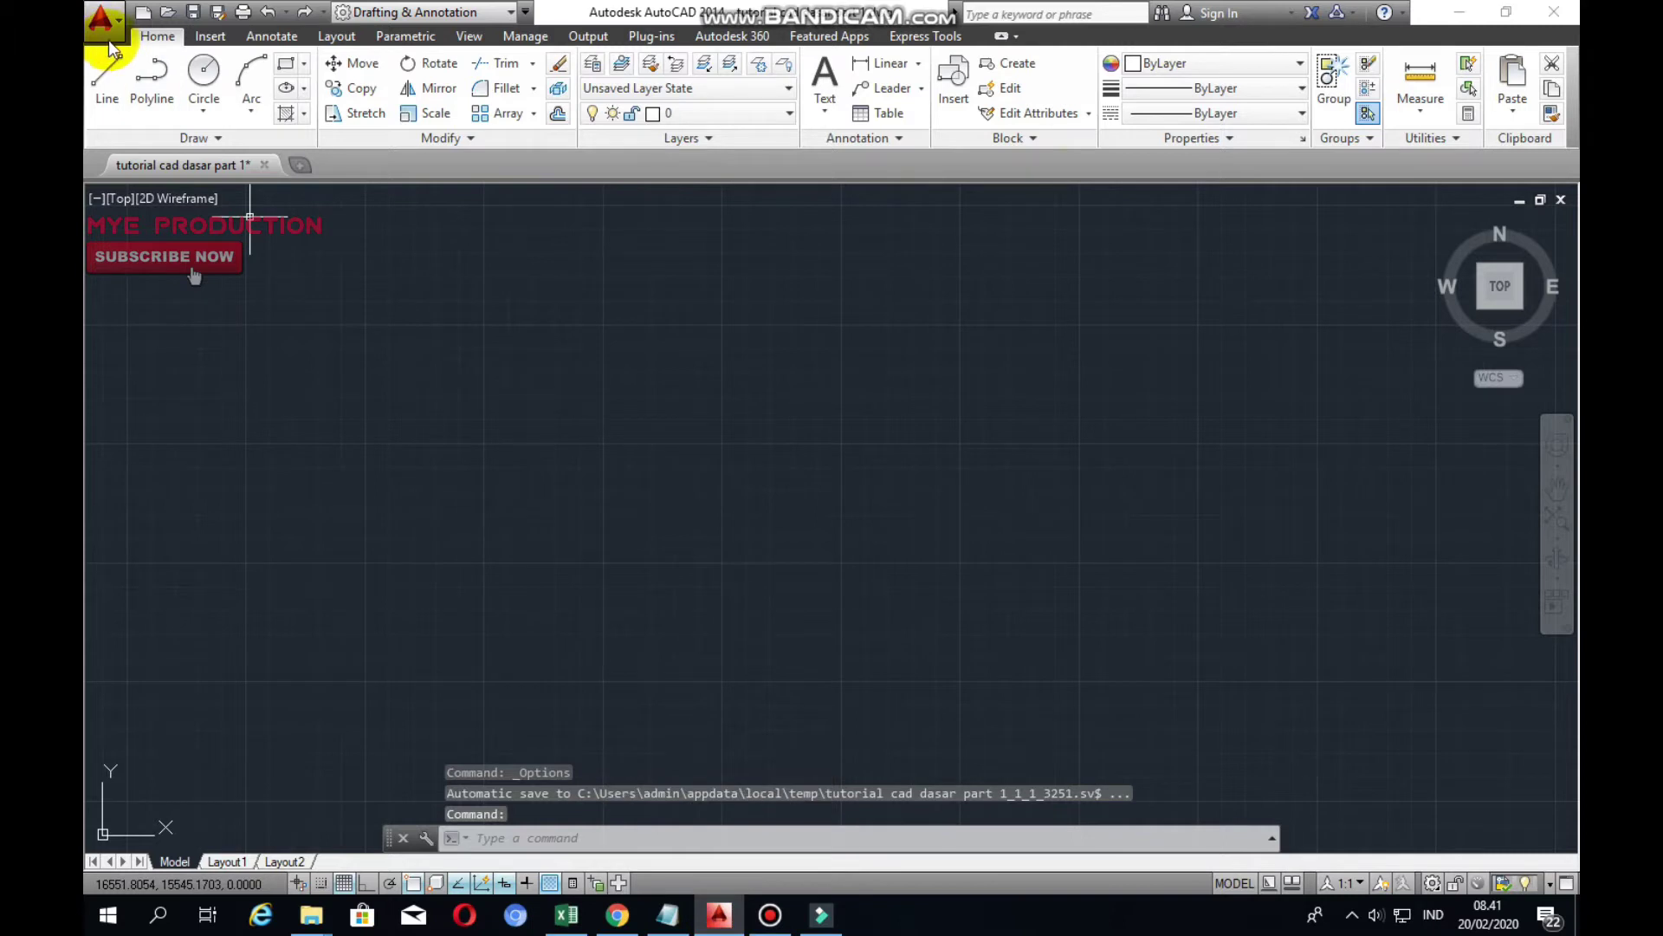
# Review the display settings and the available file save formats in the program options
pyautogui.click(109, 40)
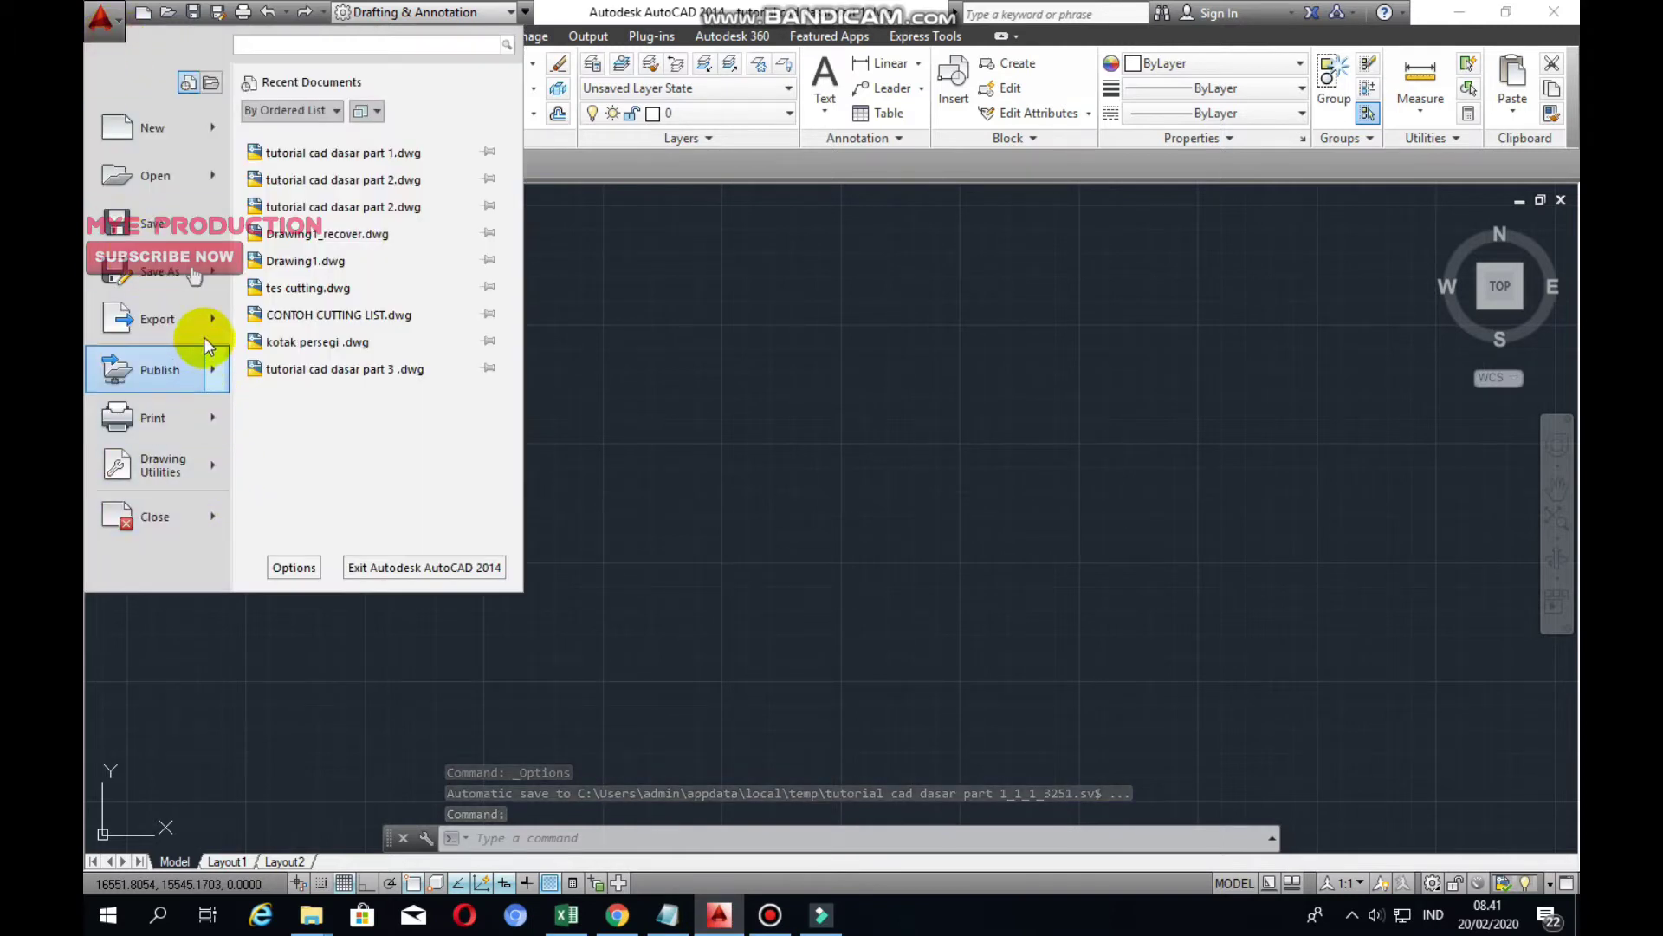
pyautogui.click(294, 568)
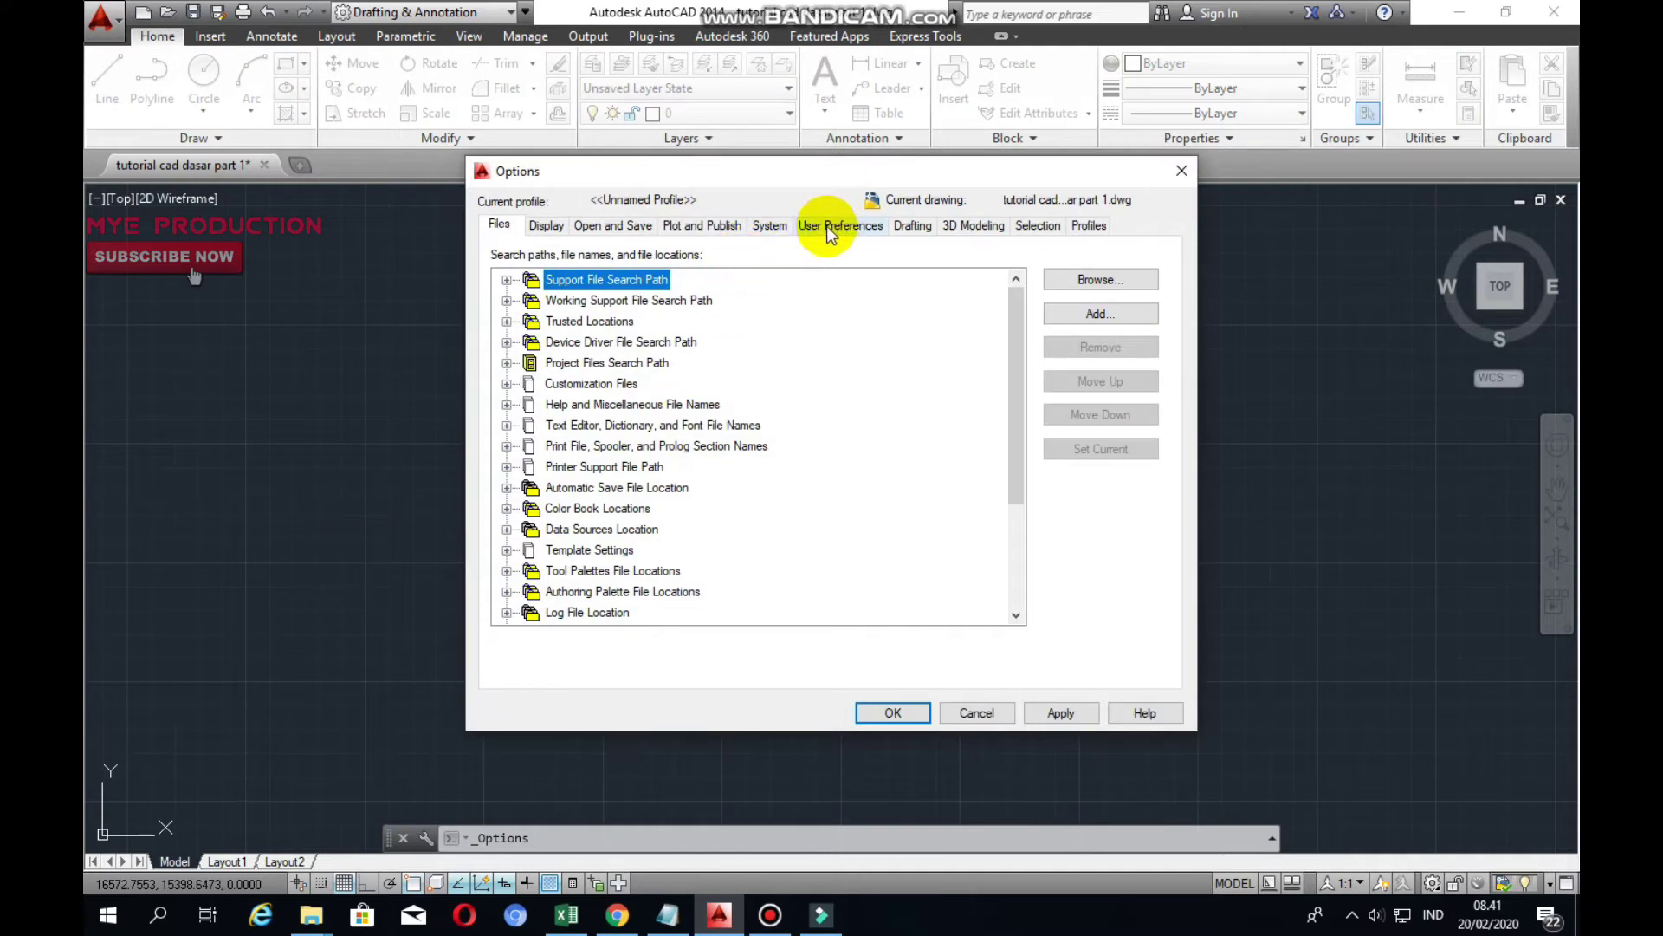
pyautogui.click(550, 227)
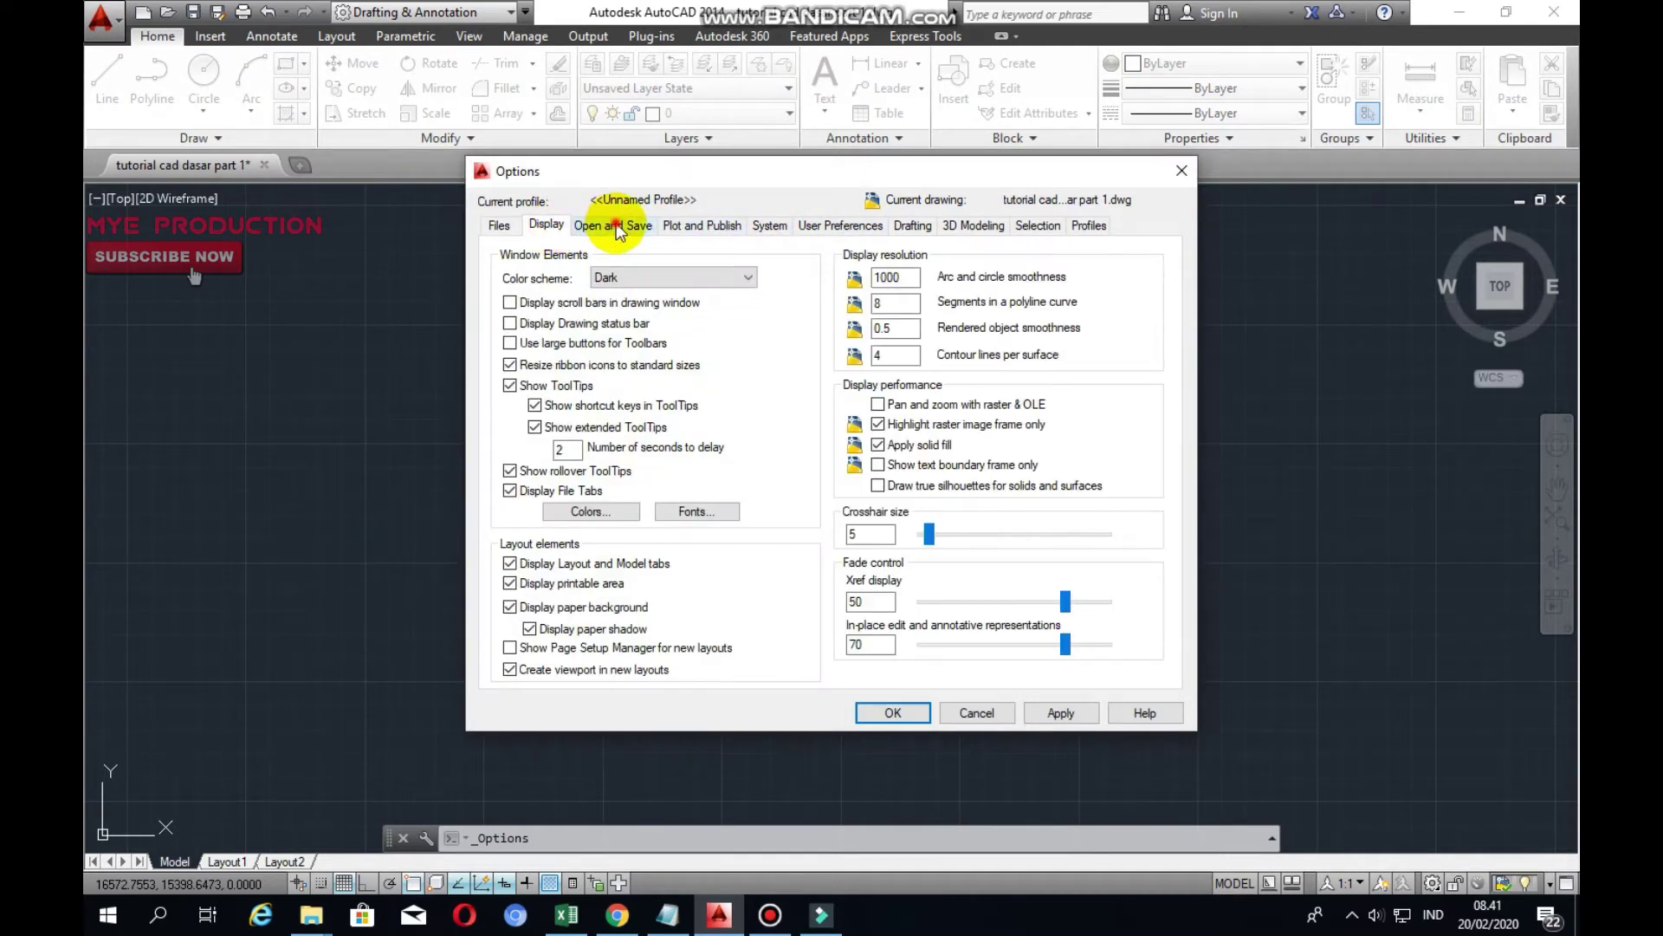
pyautogui.click(616, 229)
pyautogui.click(776, 297)
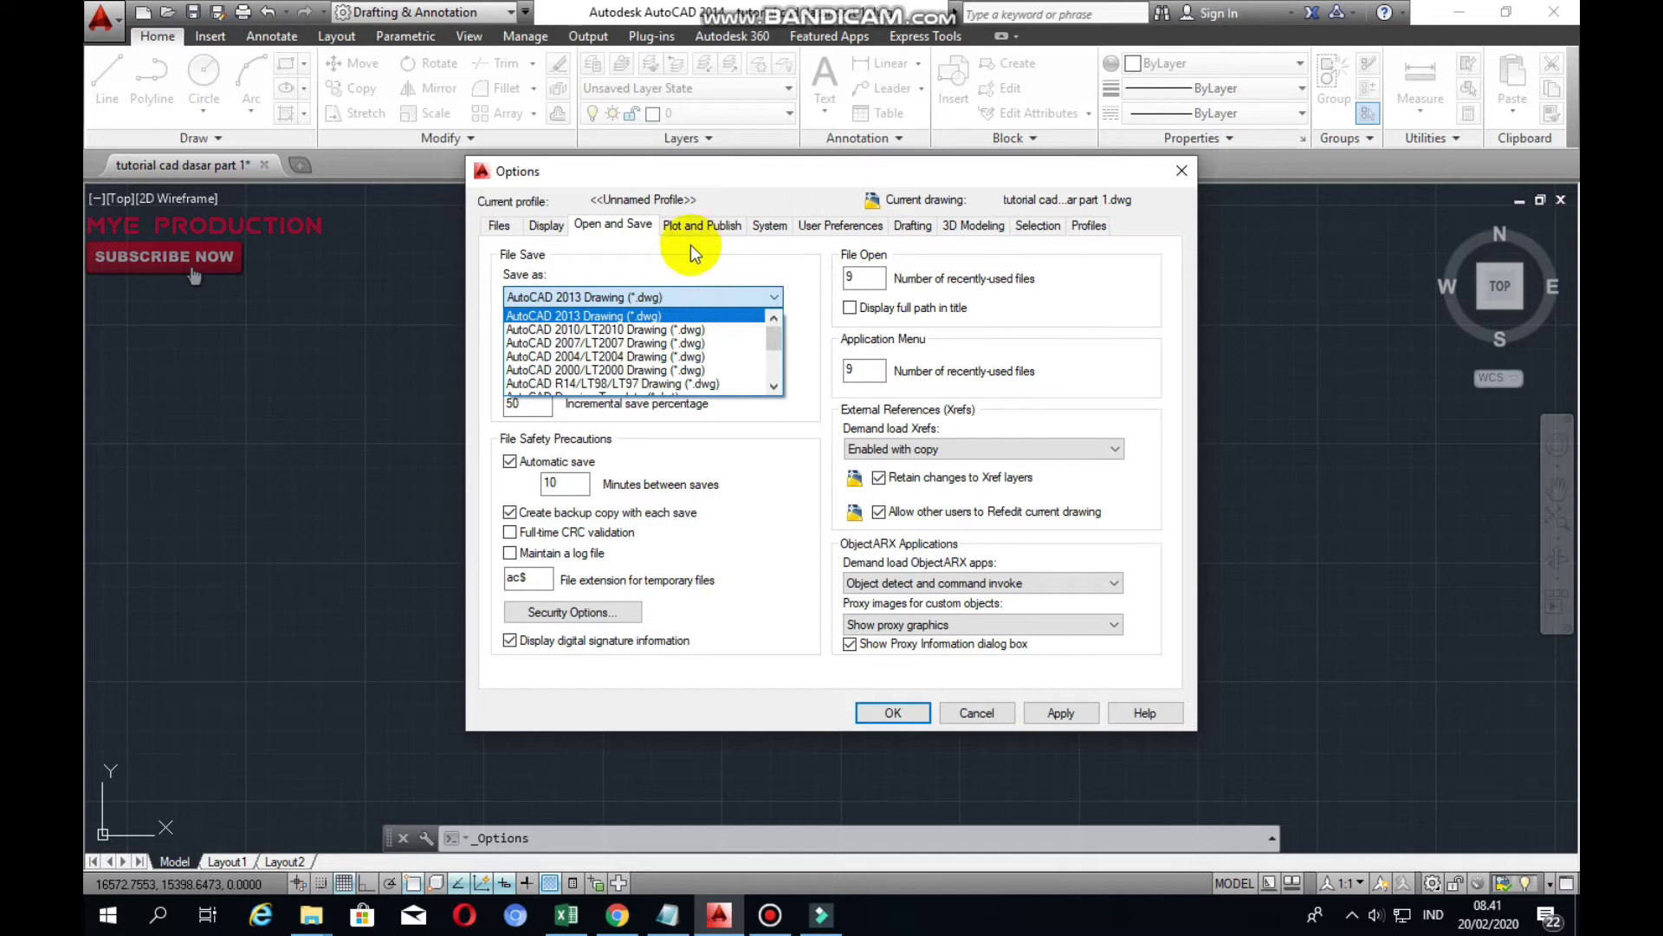
pyautogui.click(811, 359)
pyautogui.press('Return')
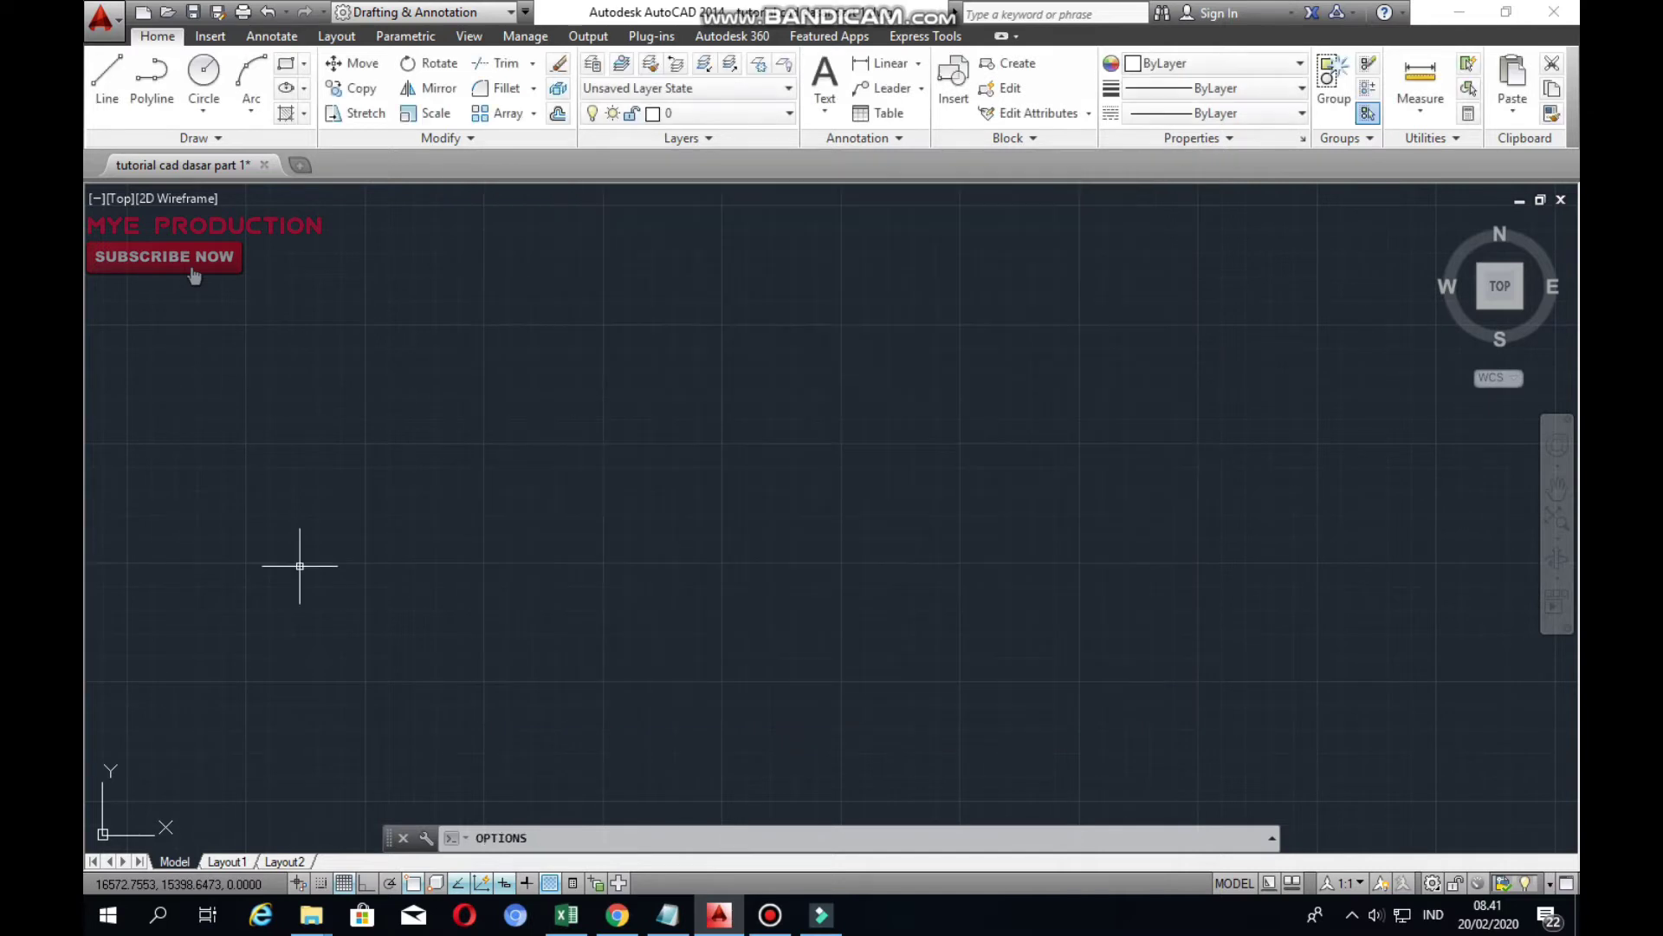
# Reopen the program options and review the plot and publish settings and the system settings
pyautogui.click(102, 19)
pyautogui.click(305, 574)
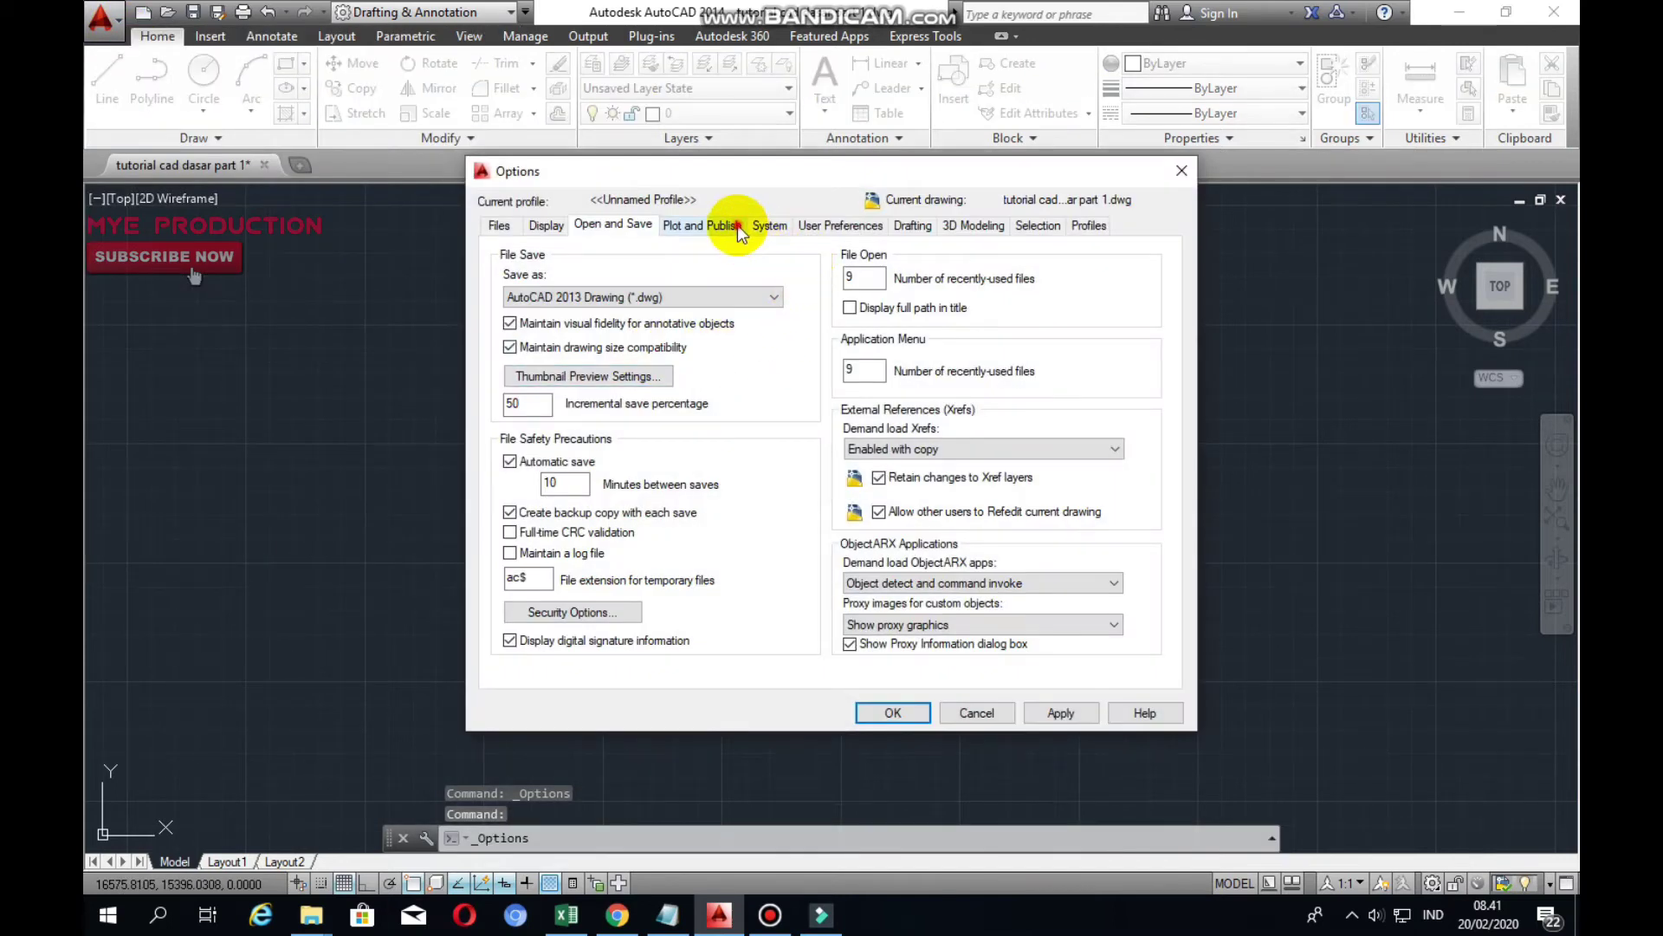
pyautogui.click(737, 225)
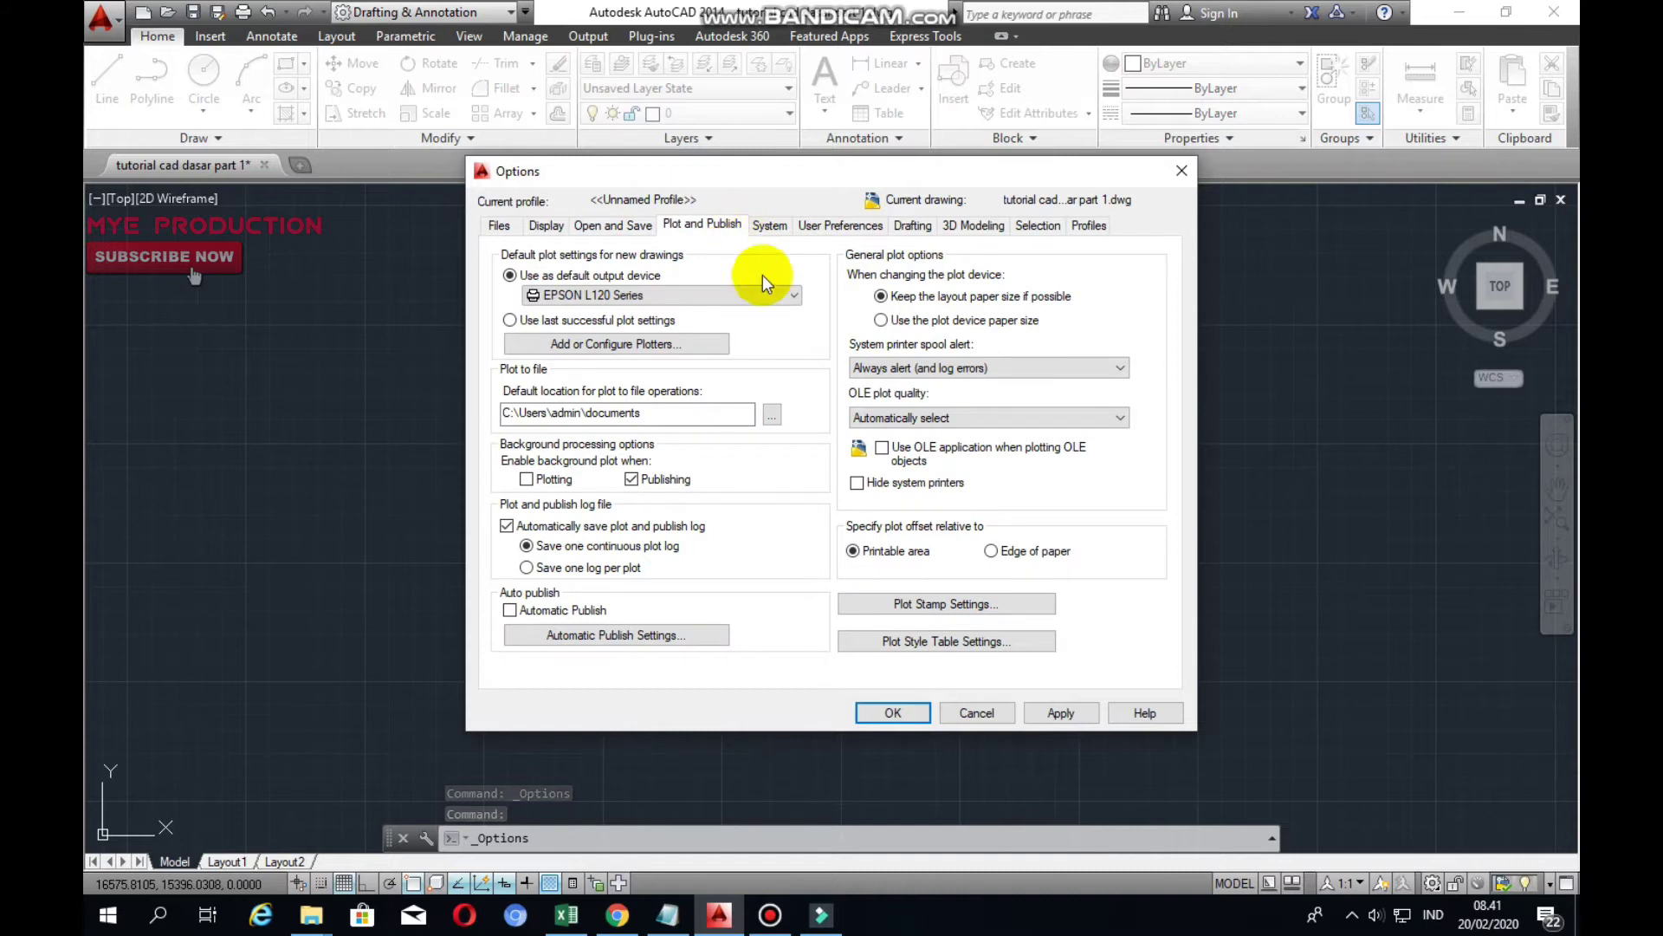
pyautogui.click(768, 226)
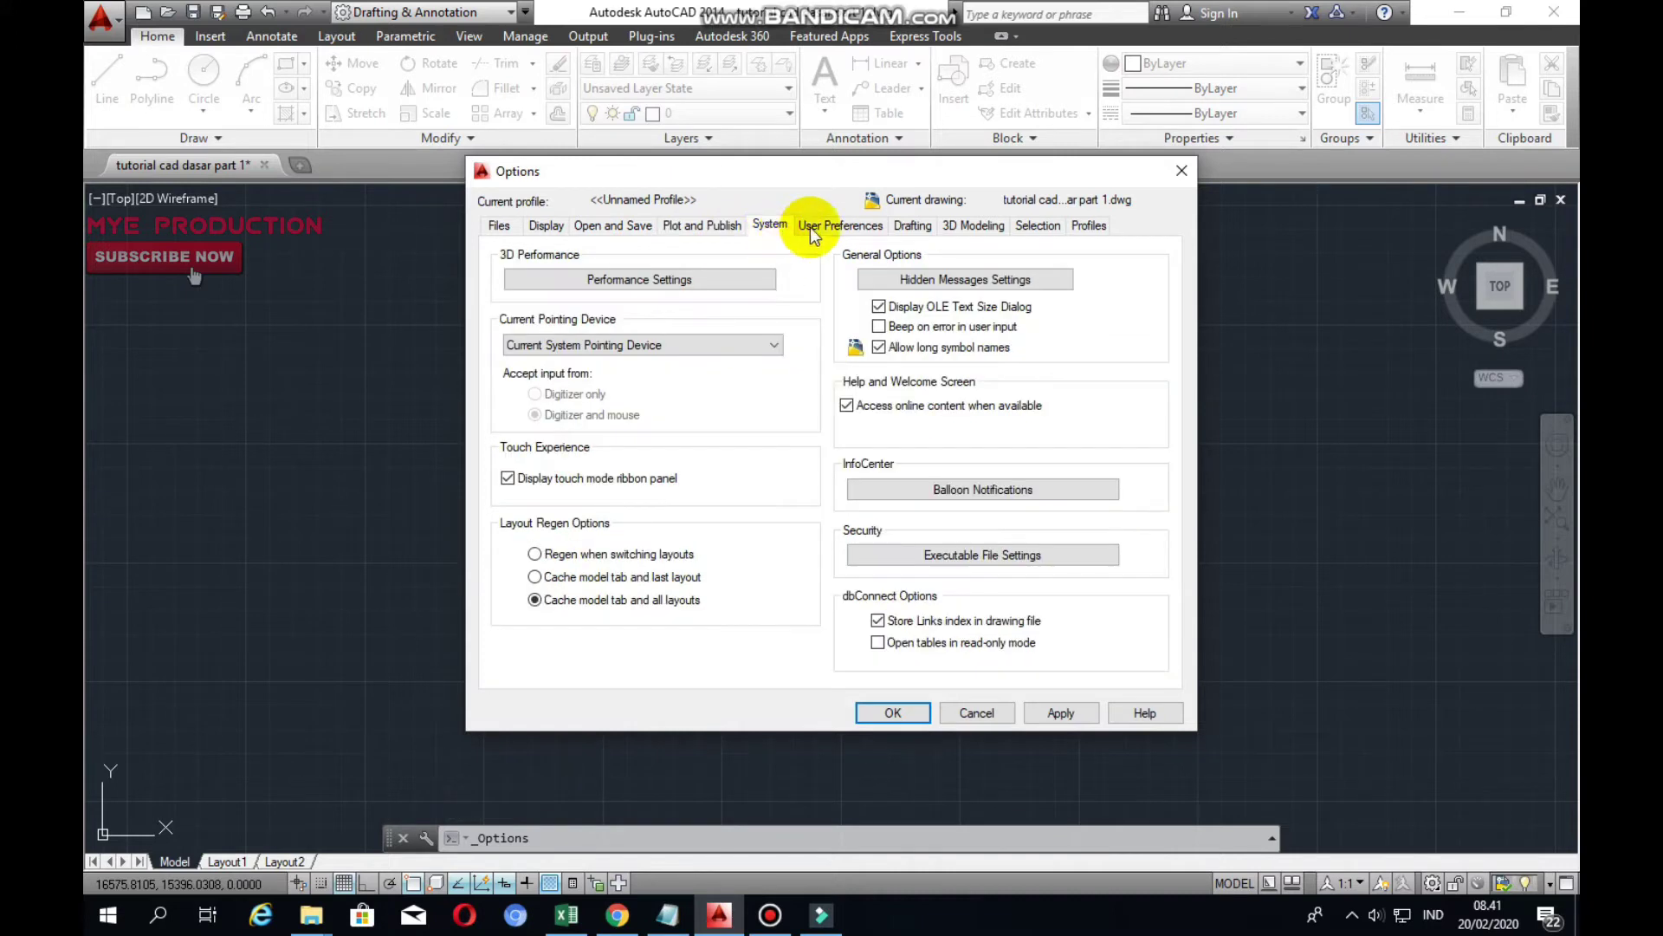
# Set the insertion scale's source content units to Millimeters in the user preferences
pyautogui.click(814, 227)
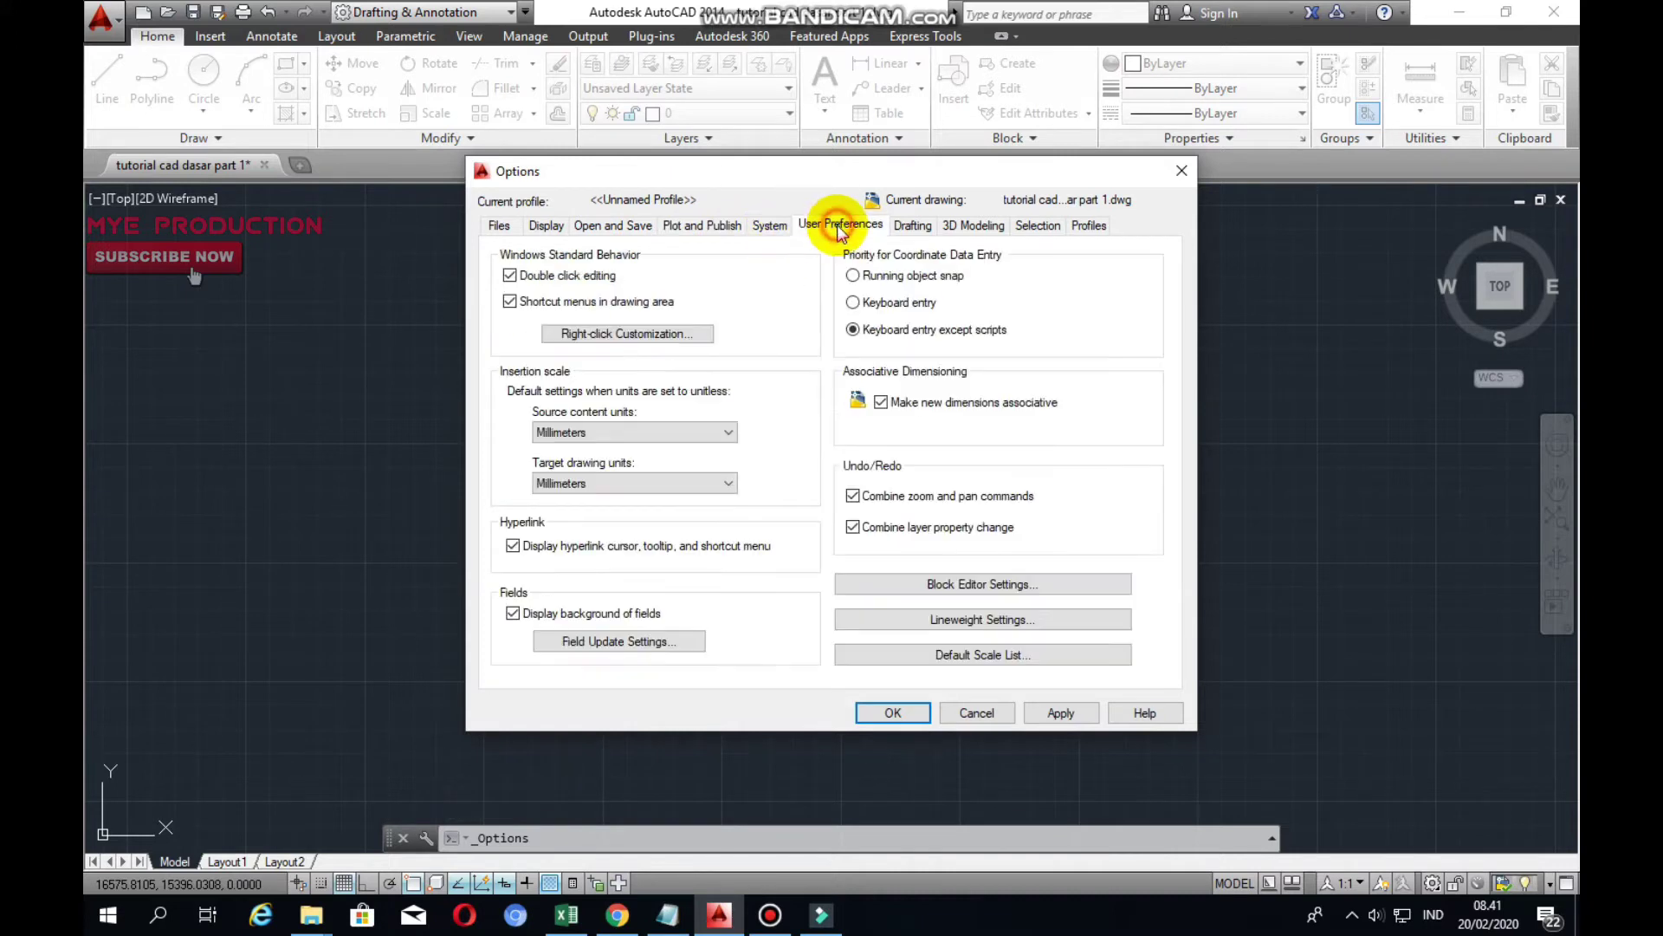
pyautogui.click(731, 433)
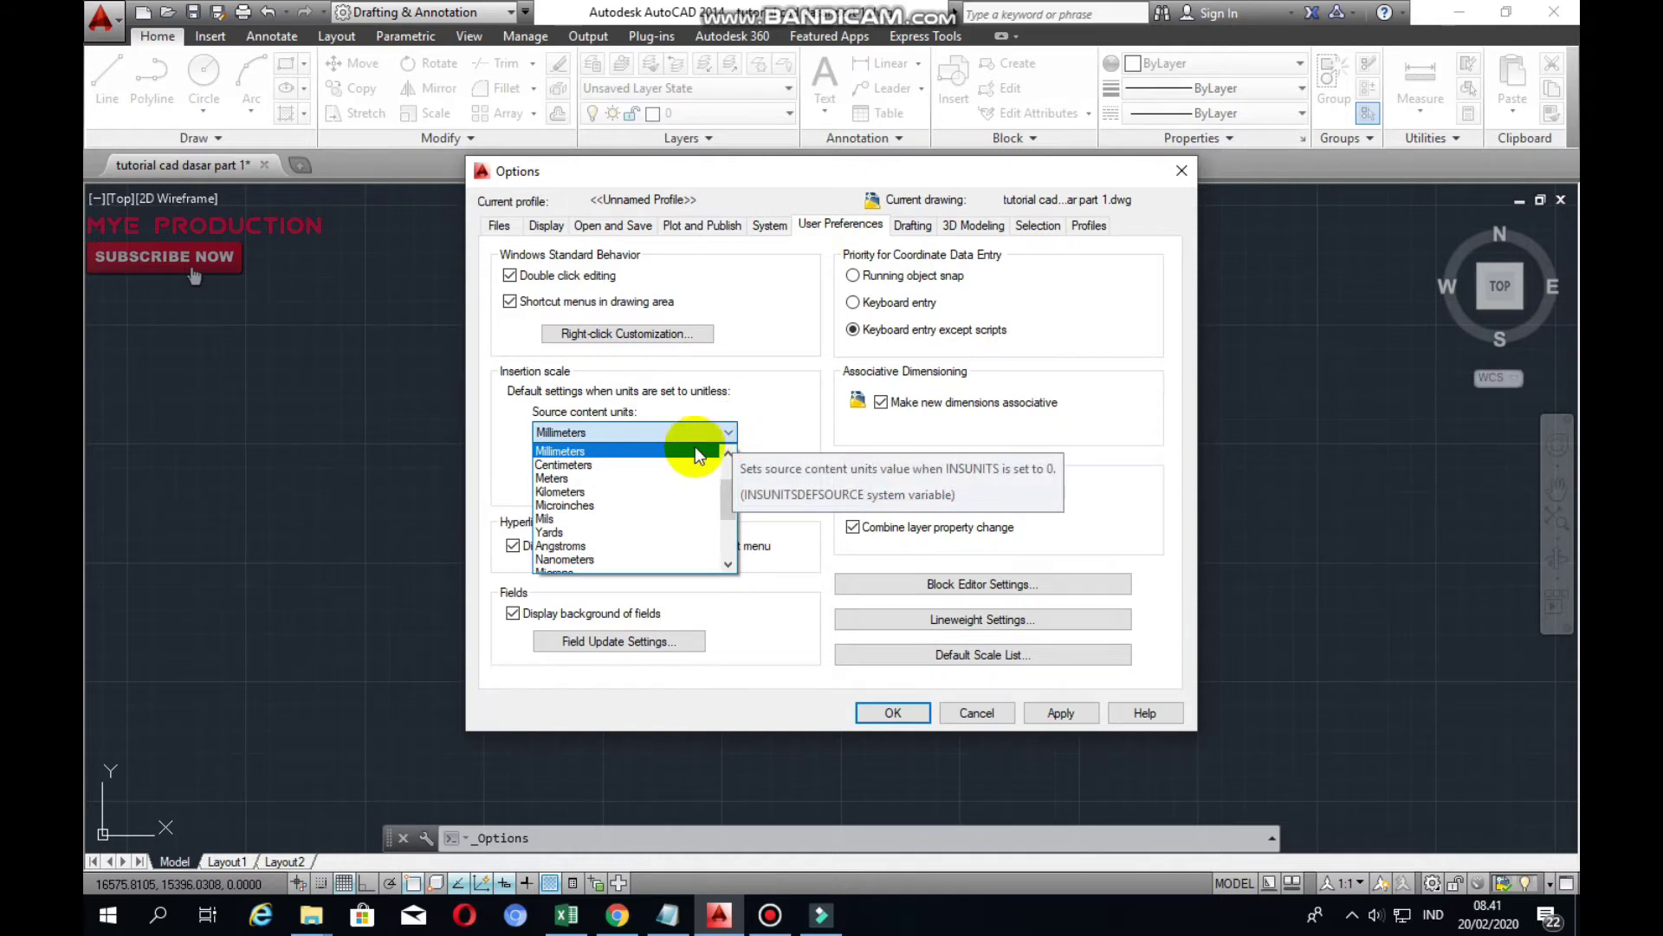
pyautogui.click(619, 450)
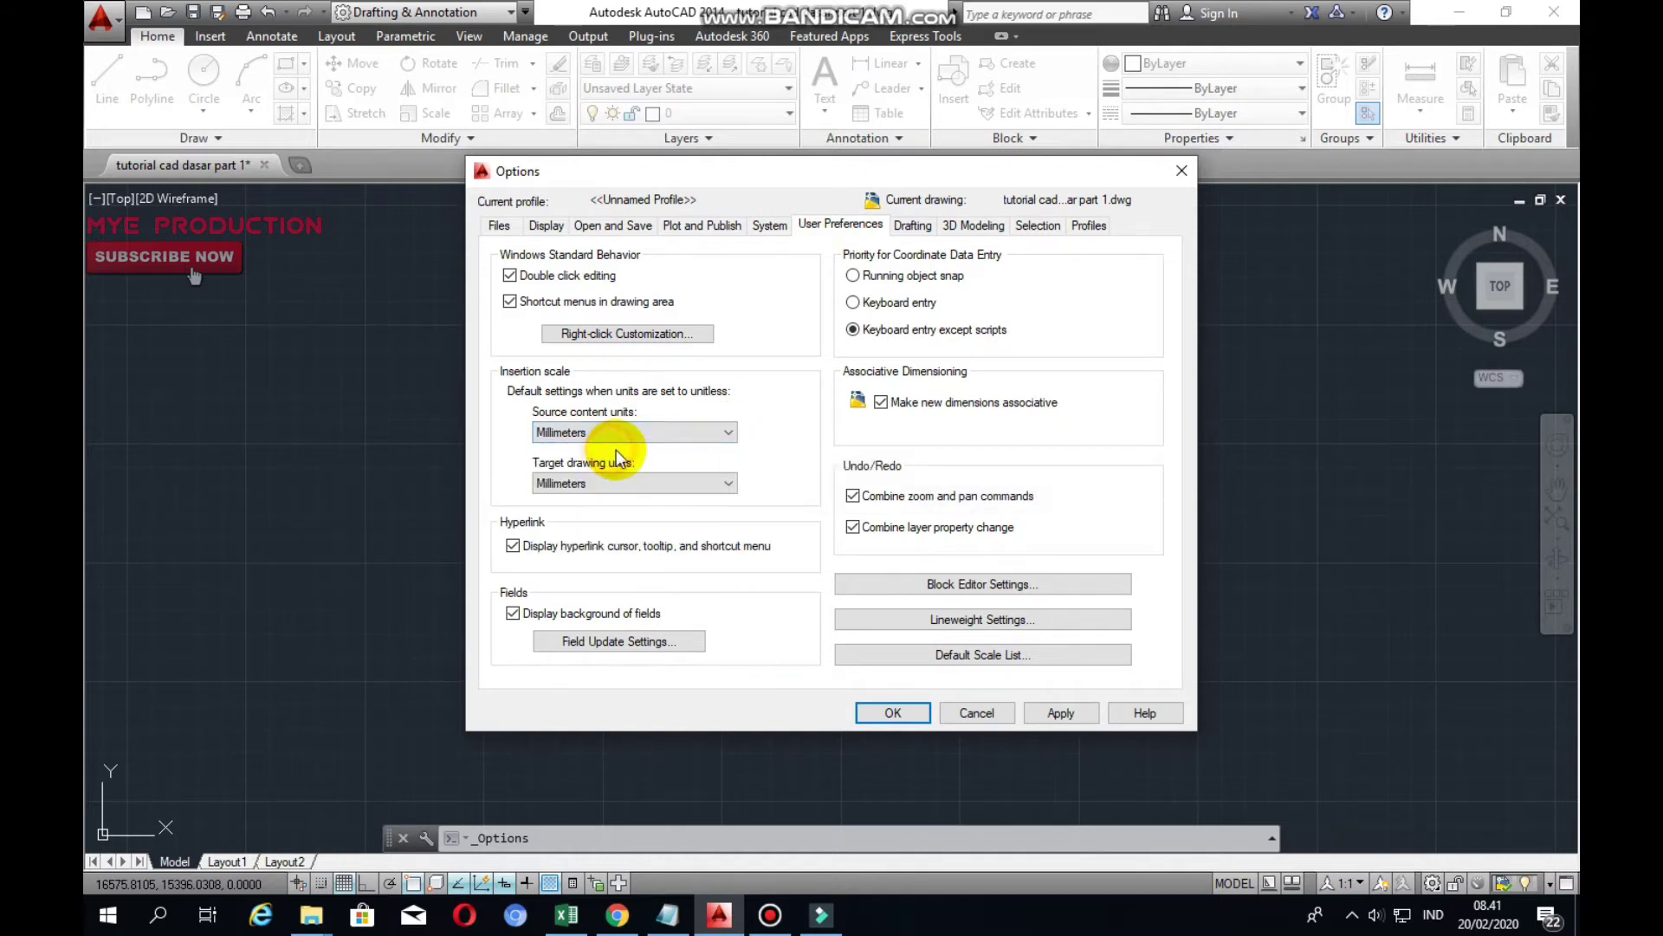
# Set the insertion scale's target drawing units to Millimeters and accept the program options
pyautogui.click(730, 483)
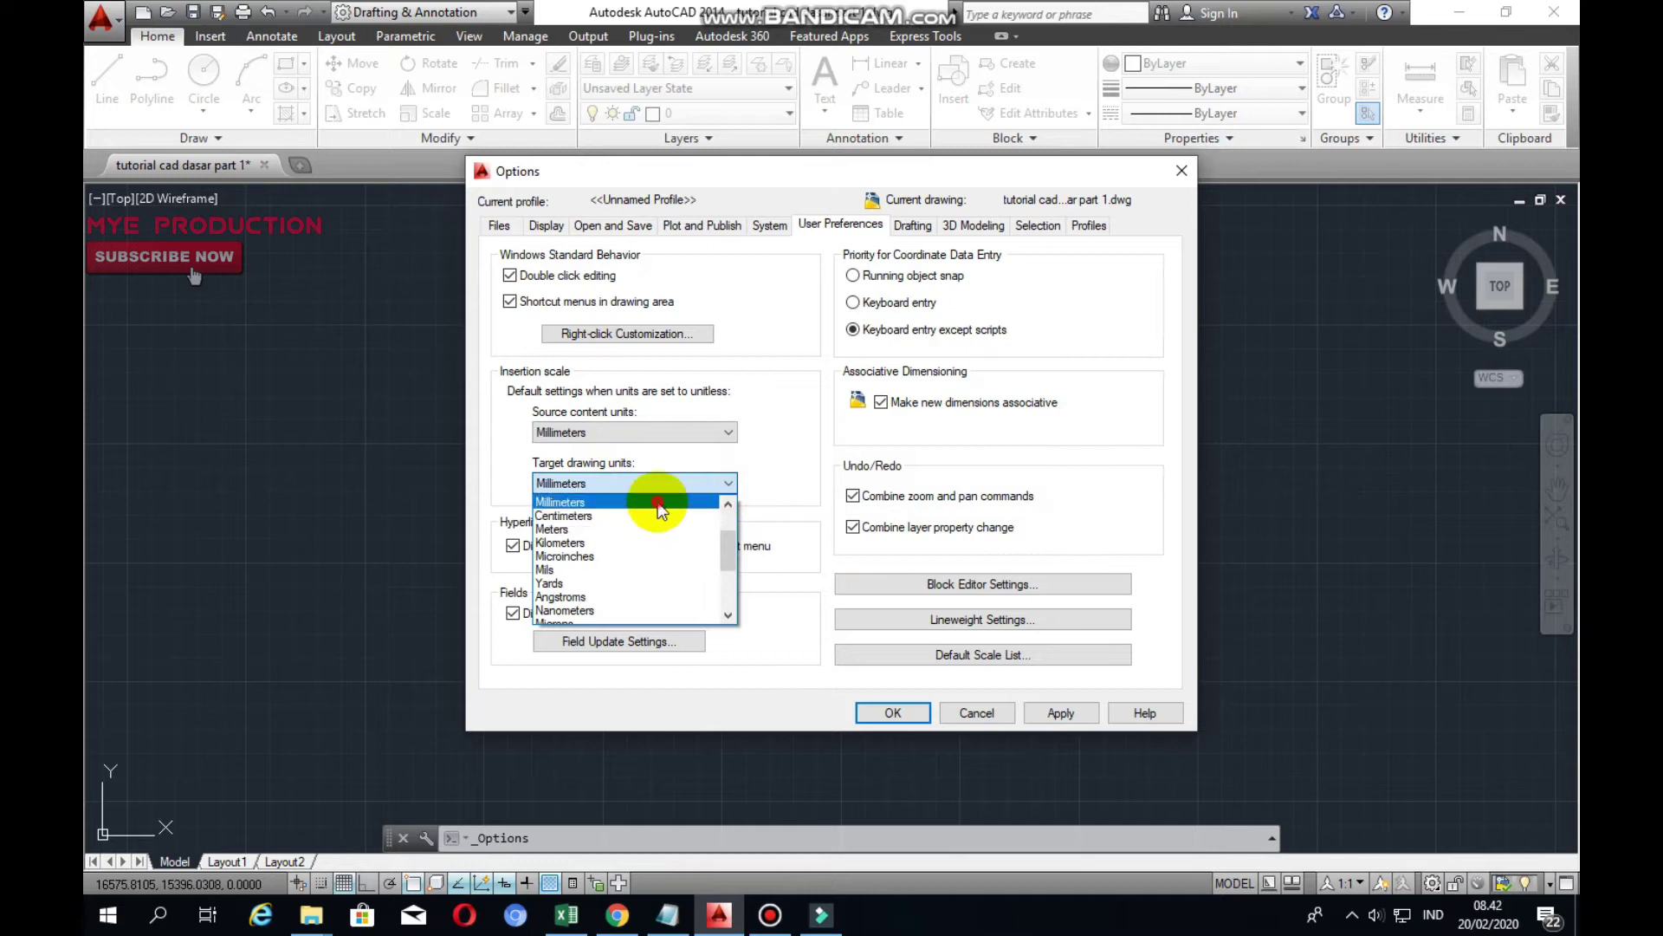
pyautogui.click(659, 503)
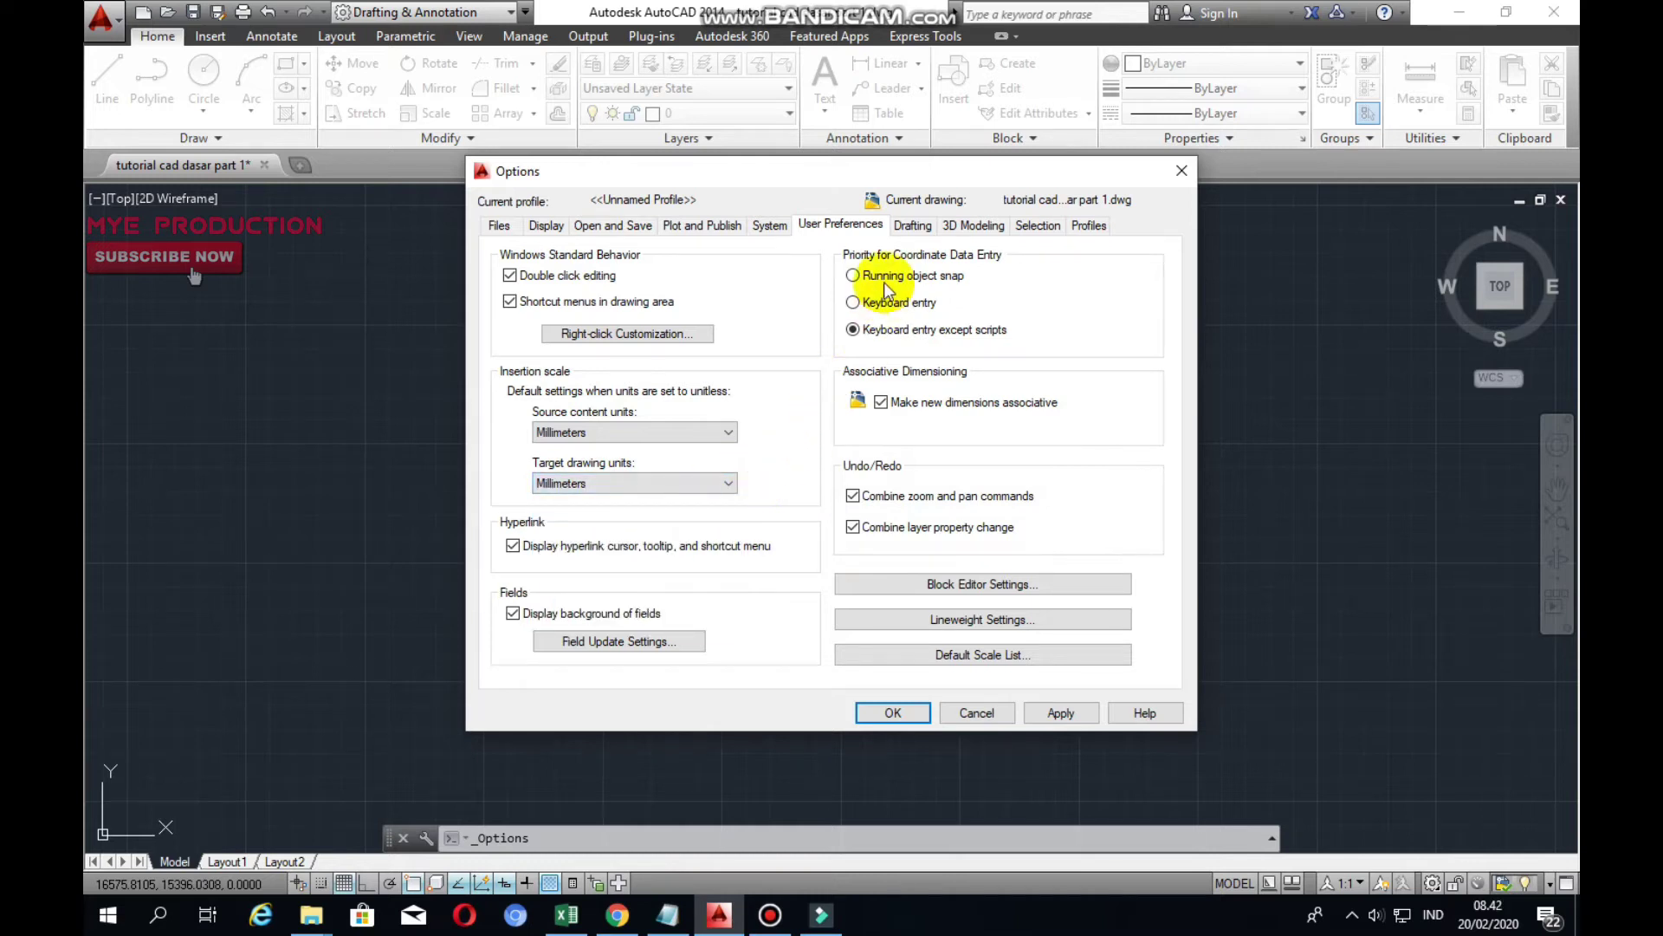
pyautogui.click(917, 714)
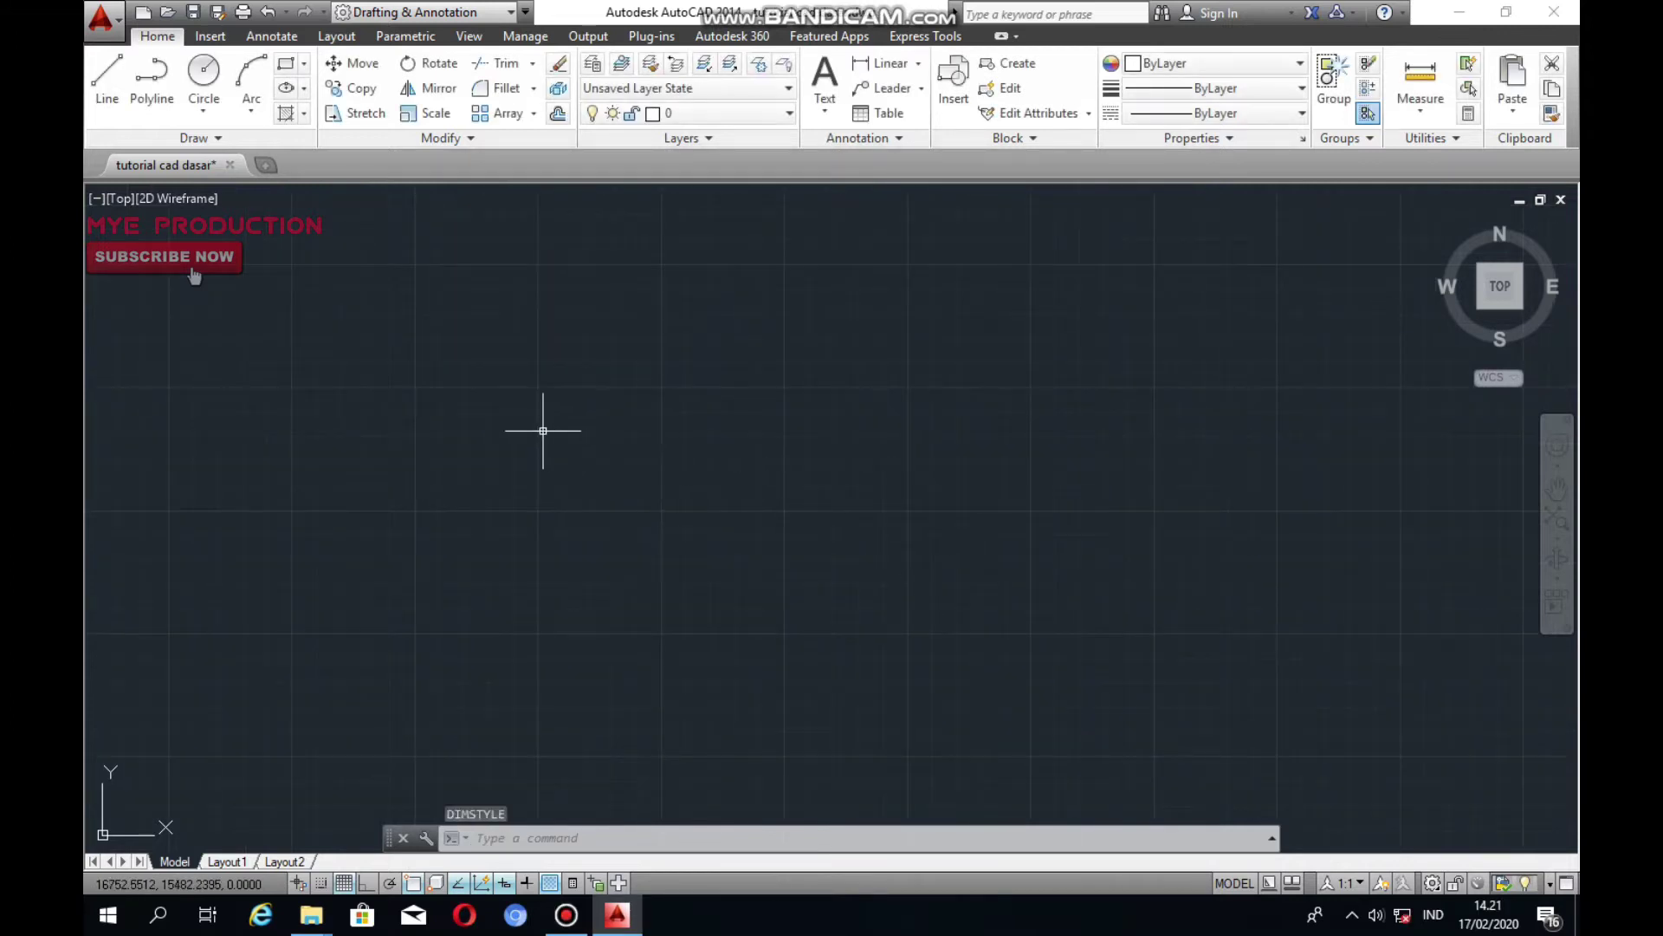
# Check the enabled object snap modes in the drafting settings and accept them
pyautogui.click(413, 883)
pyautogui.rightClick(413, 883)
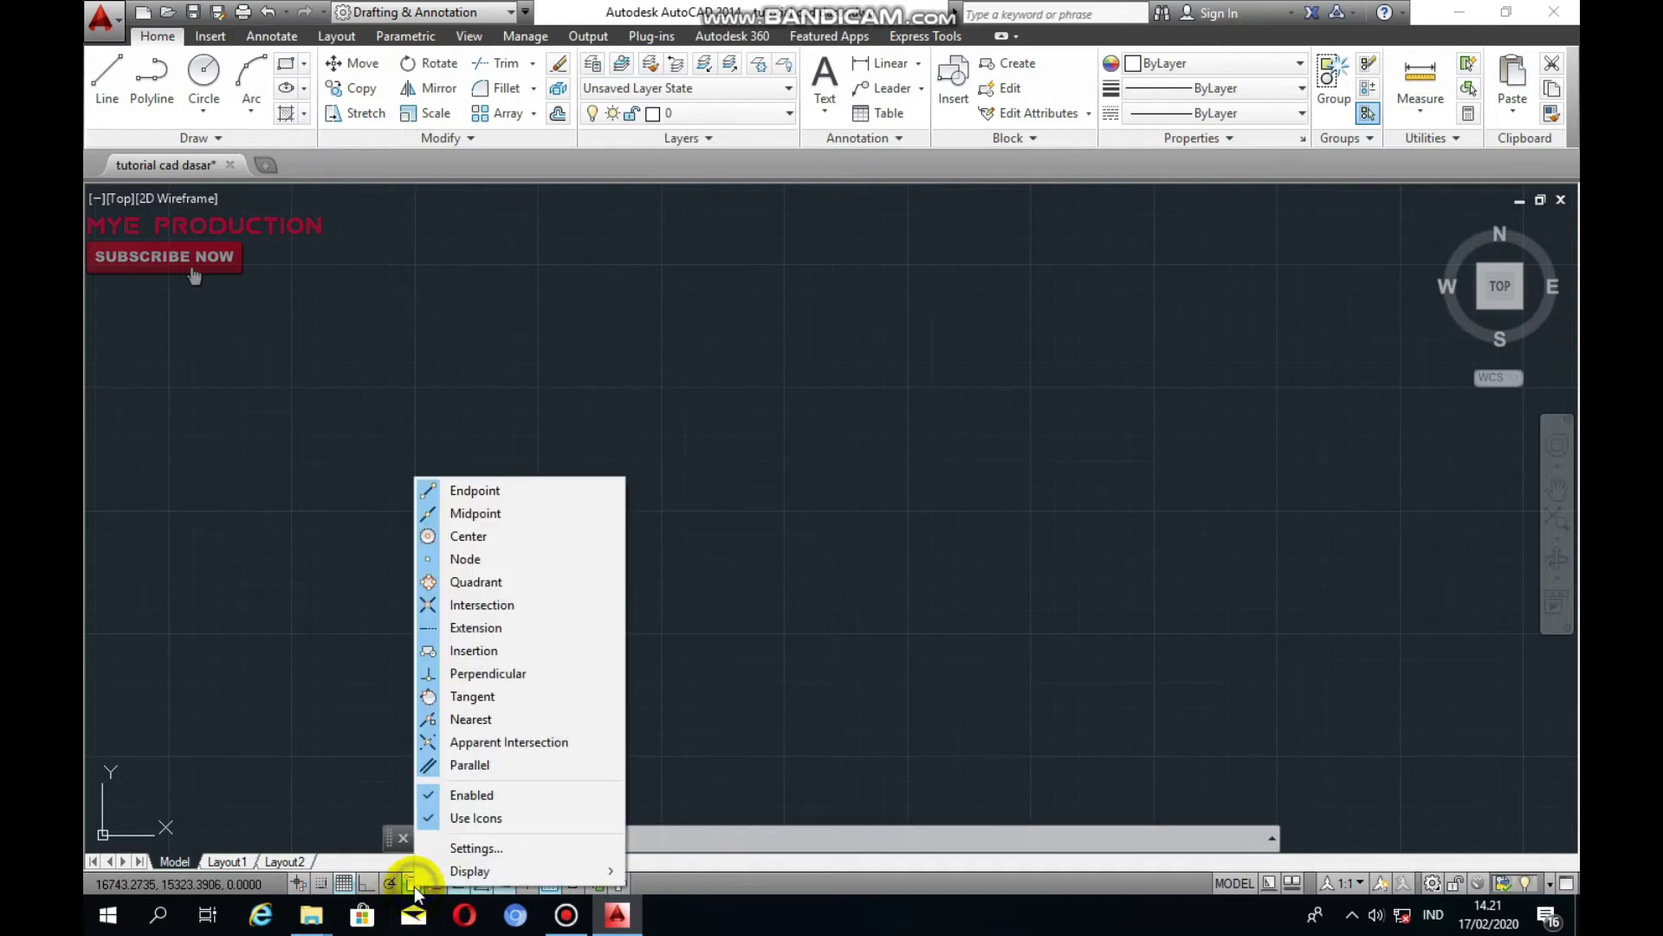
pyautogui.click(481, 850)
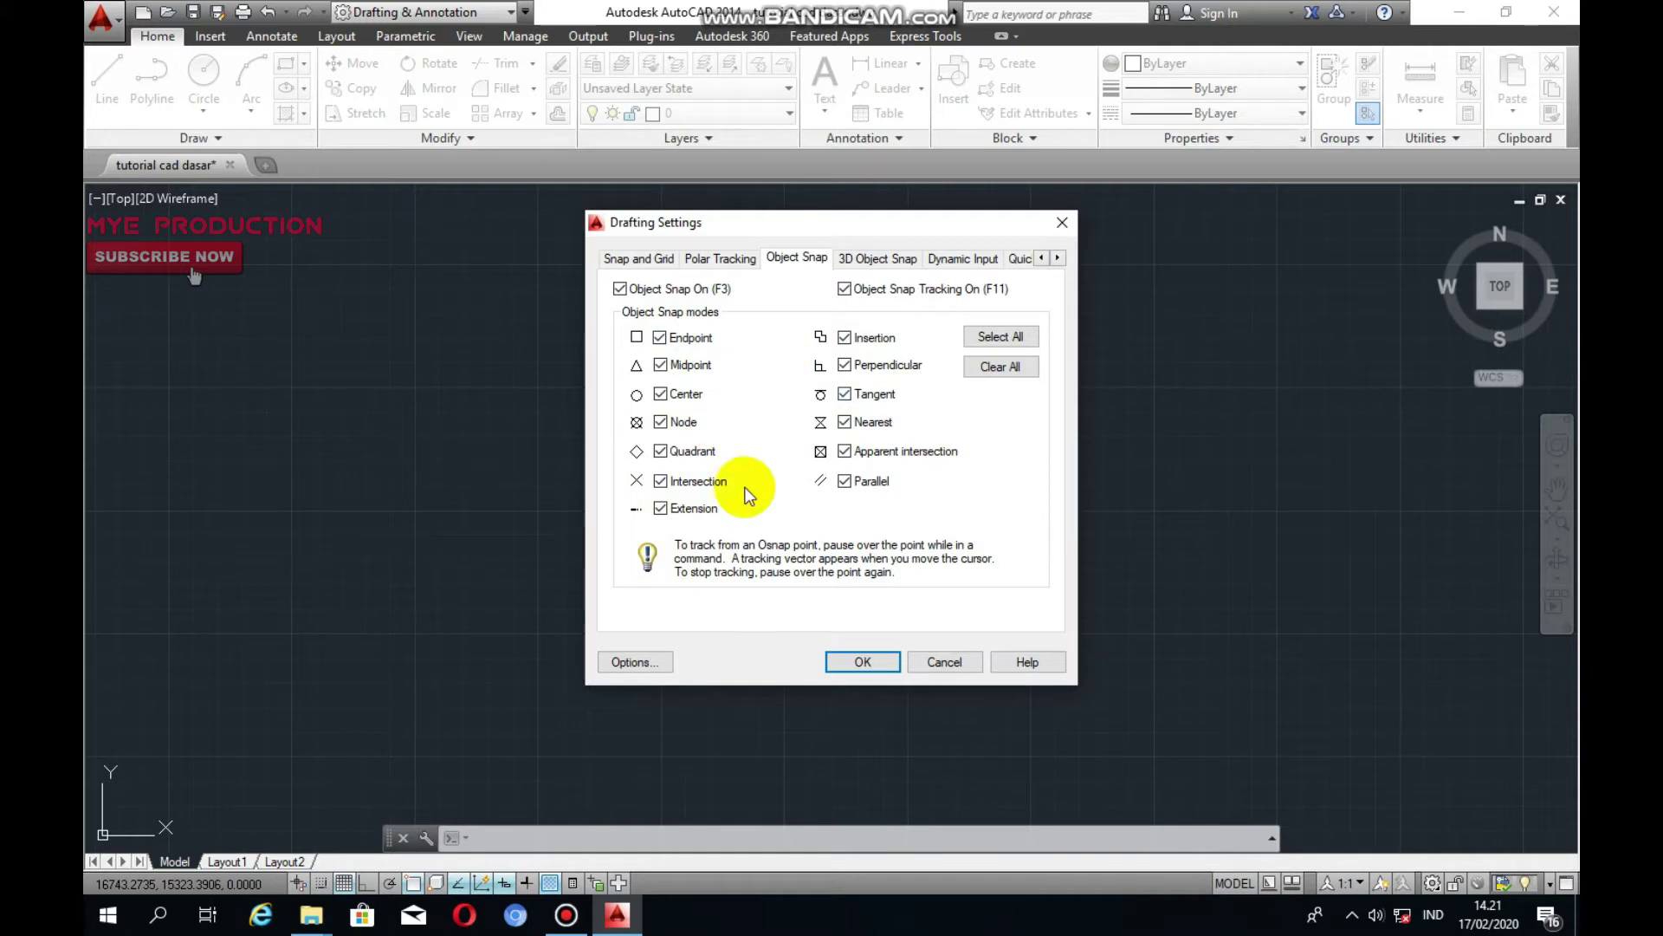
pyautogui.click(872, 662)
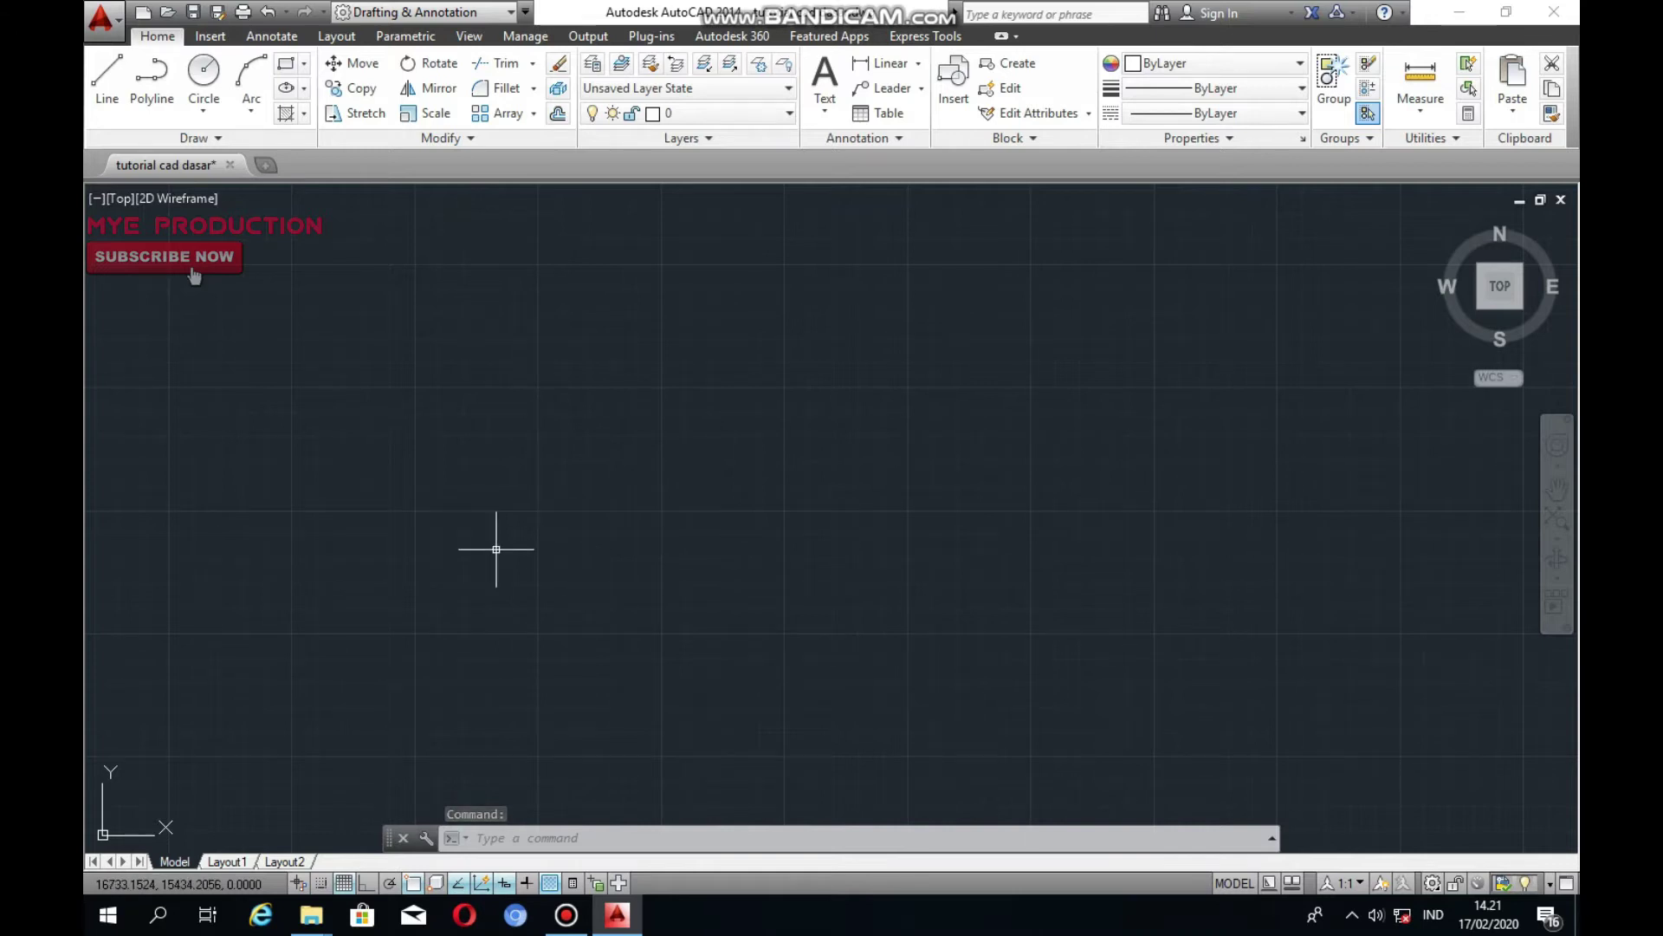
# Turn on Ortho mode and draw a horizontal line 120 mm long to the right in the empty drawing
pyautogui.write('l')
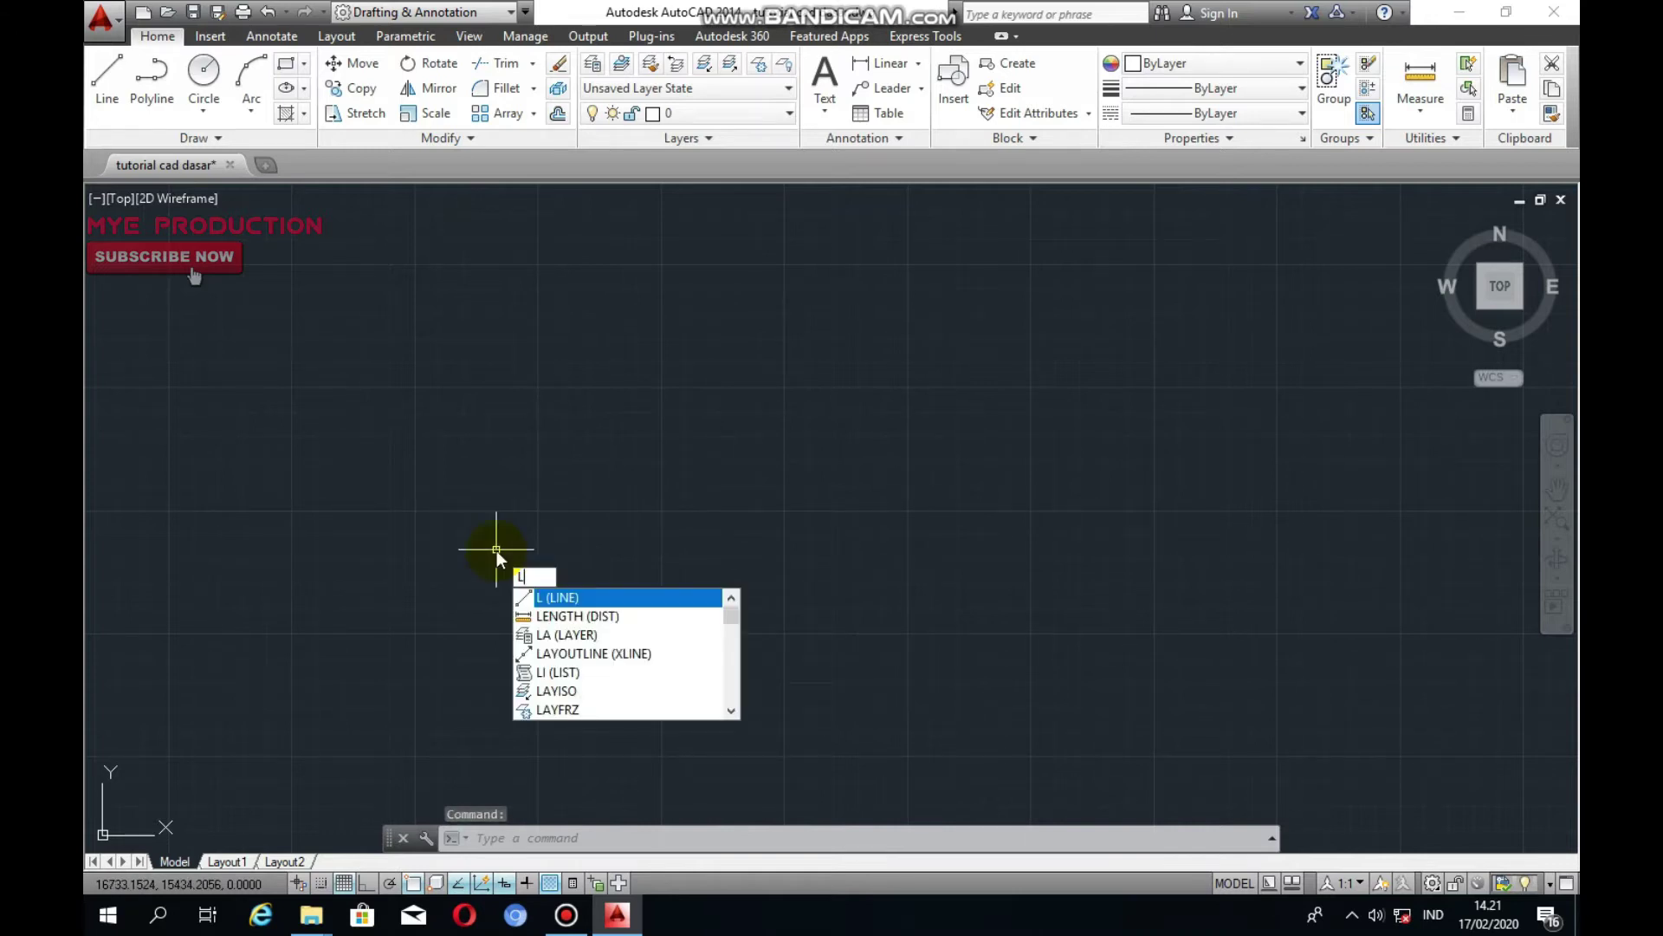
pyautogui.press('Return')
pyautogui.click(457, 632)
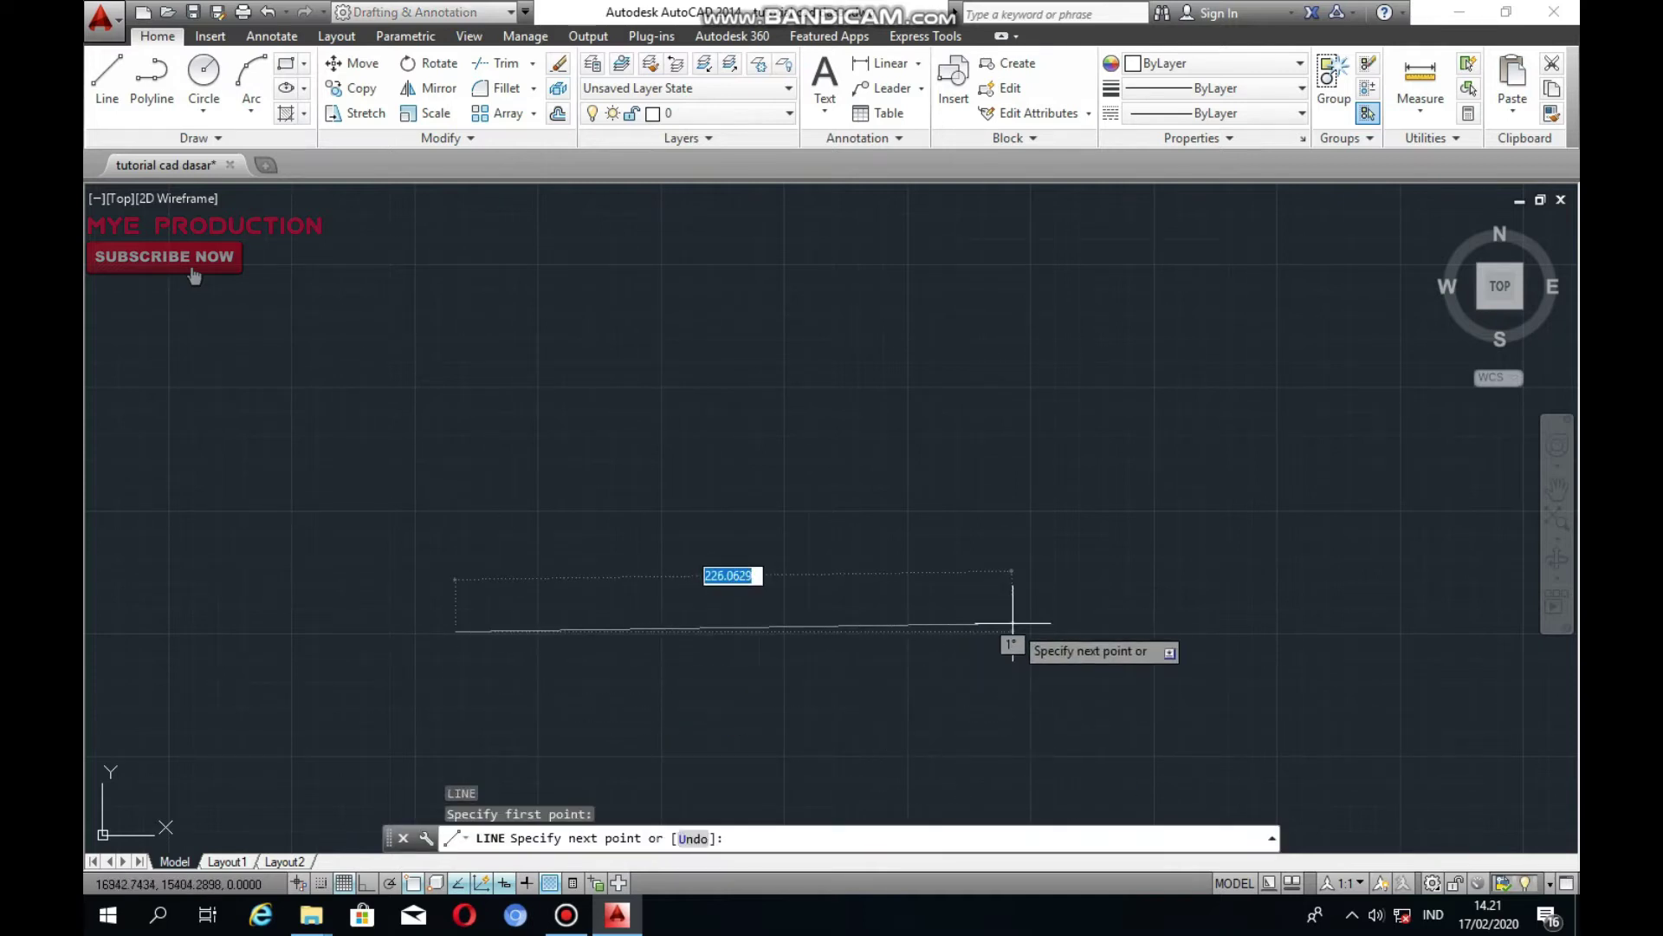
pyautogui.press('F8')
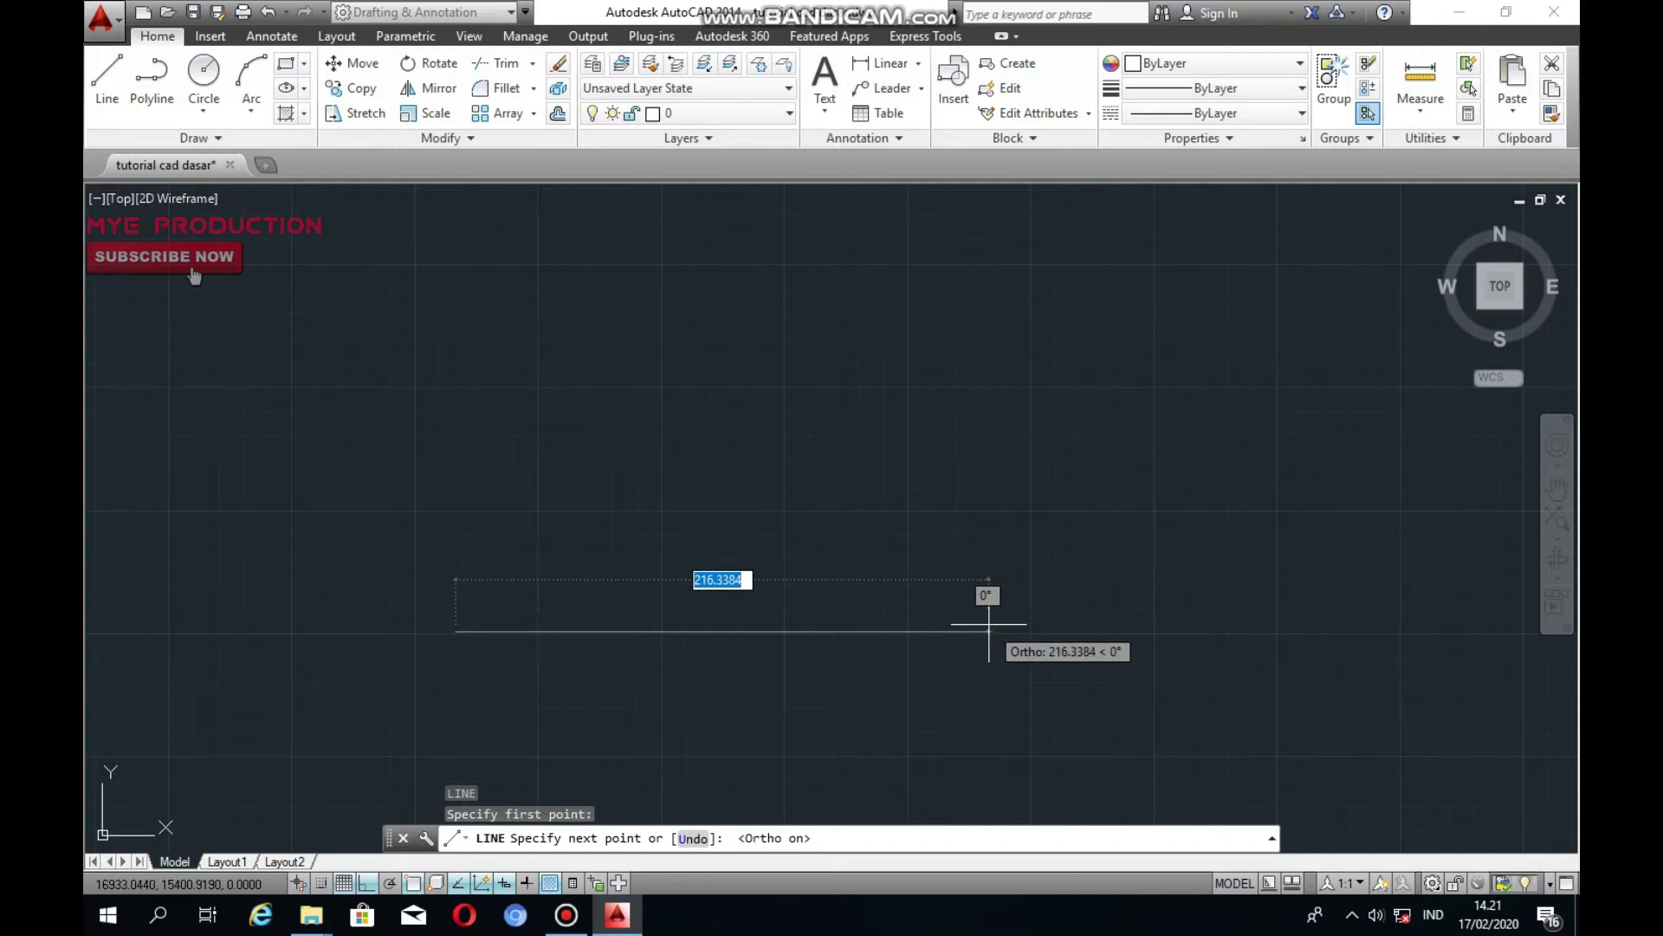
pyautogui.write('120')
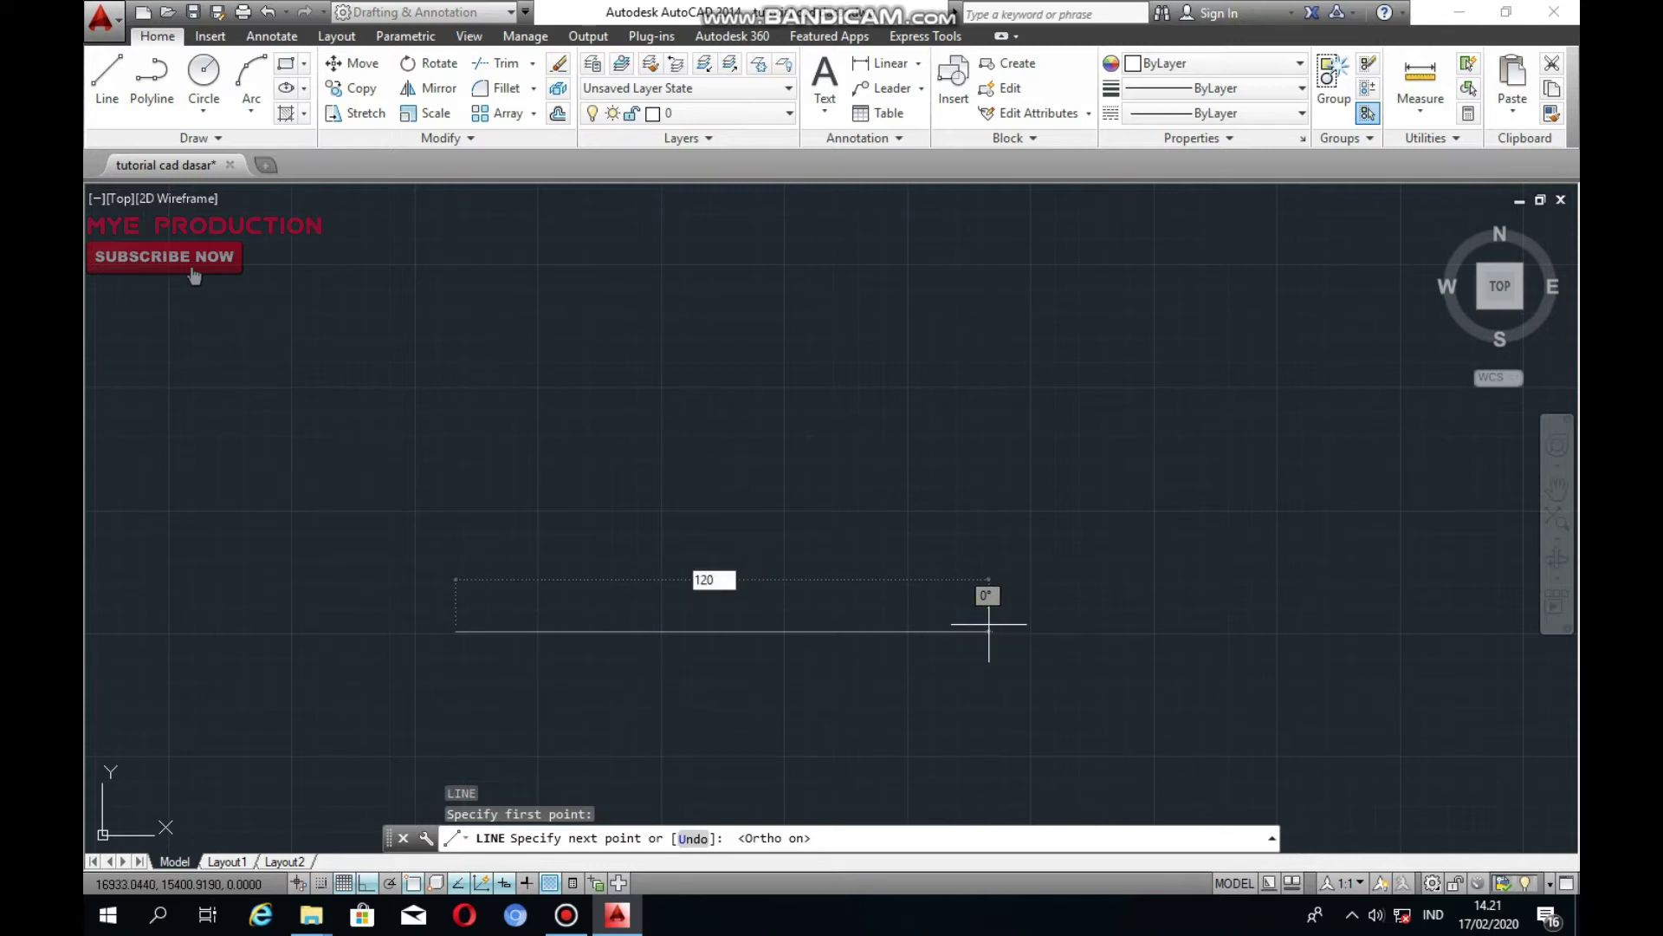
pyautogui.press('Return')
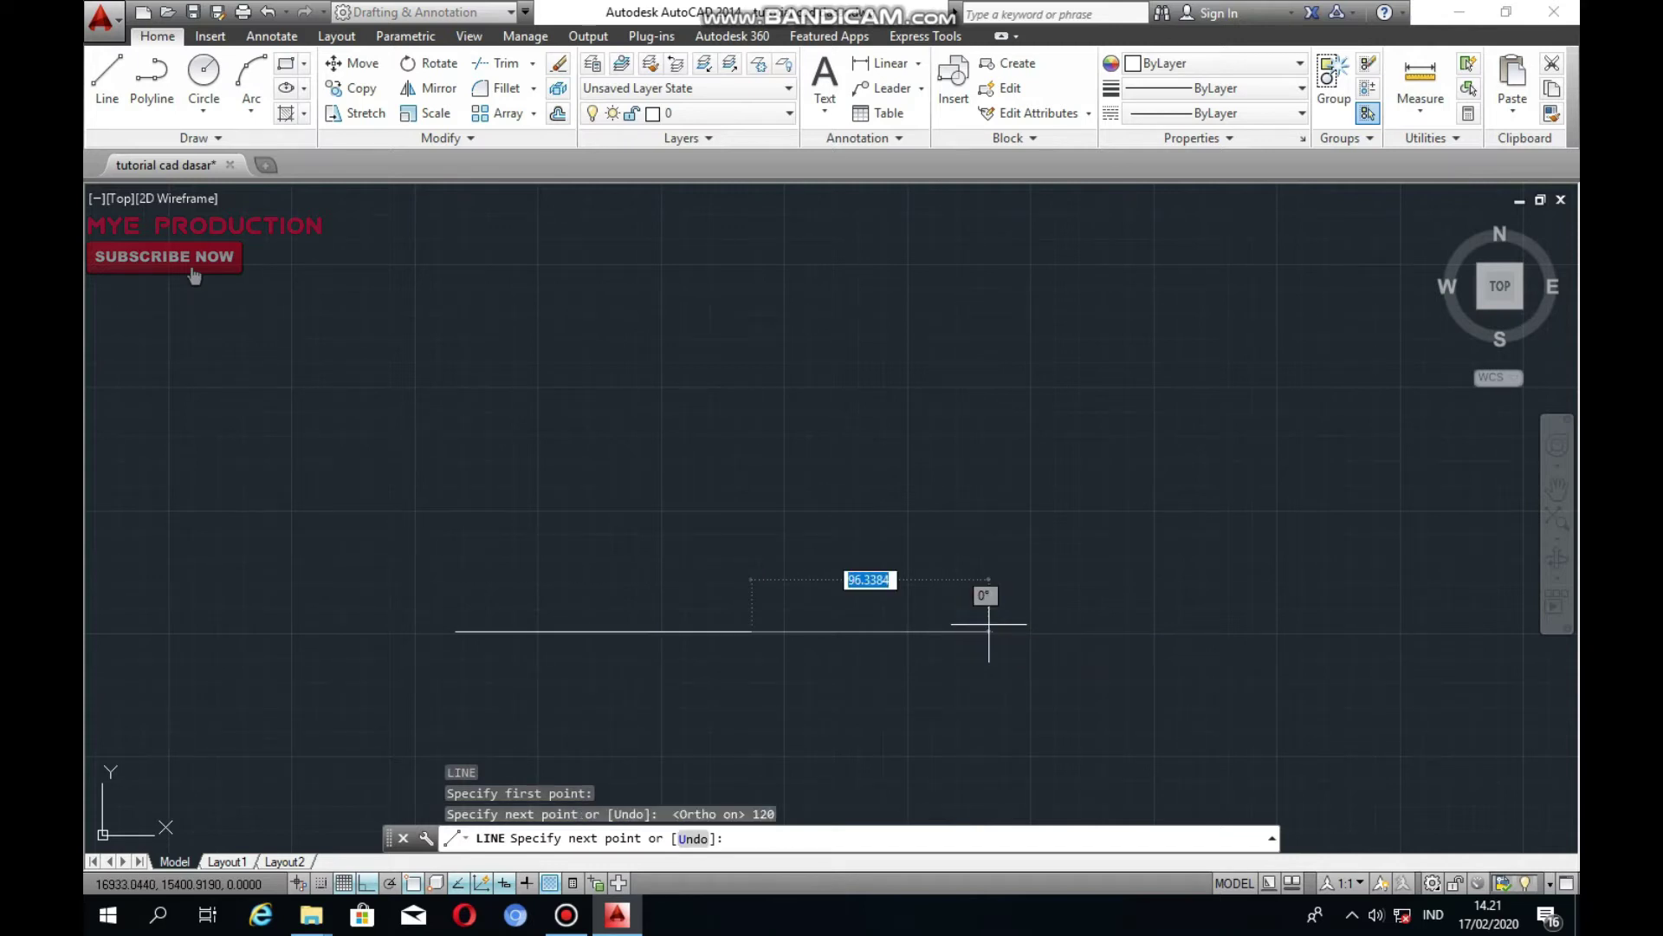
pyautogui.press('Escape')
# Add a linear dimension to the horizontal baseline, placing it below the line
pyautogui.write('dli')
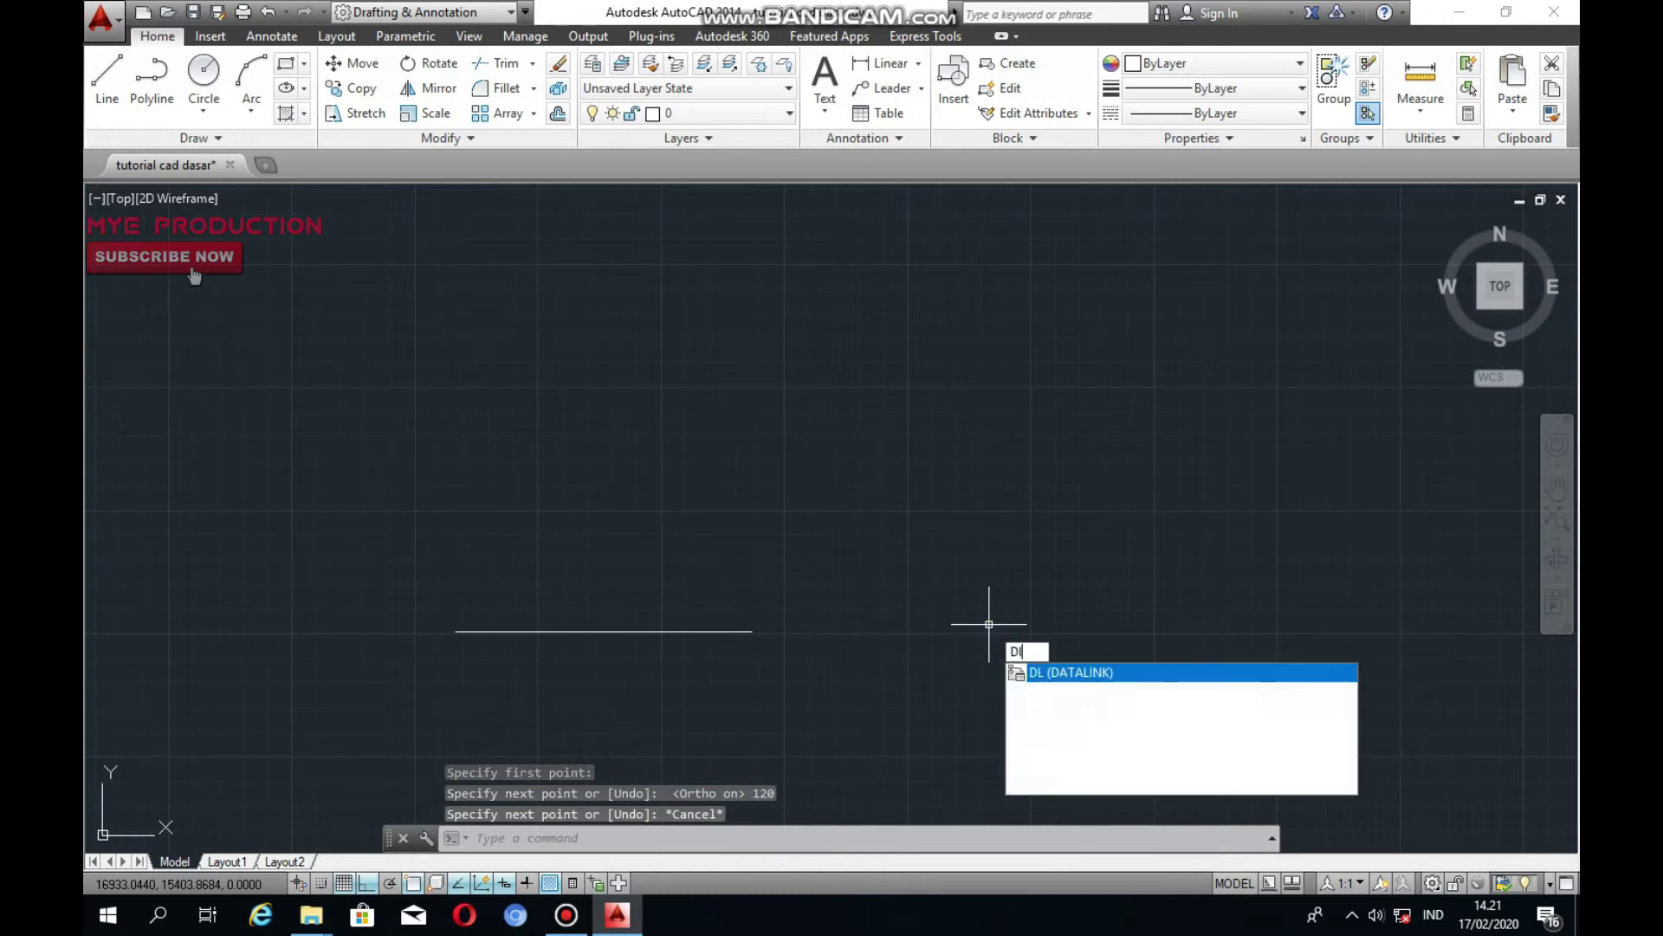
pyautogui.press('Return')
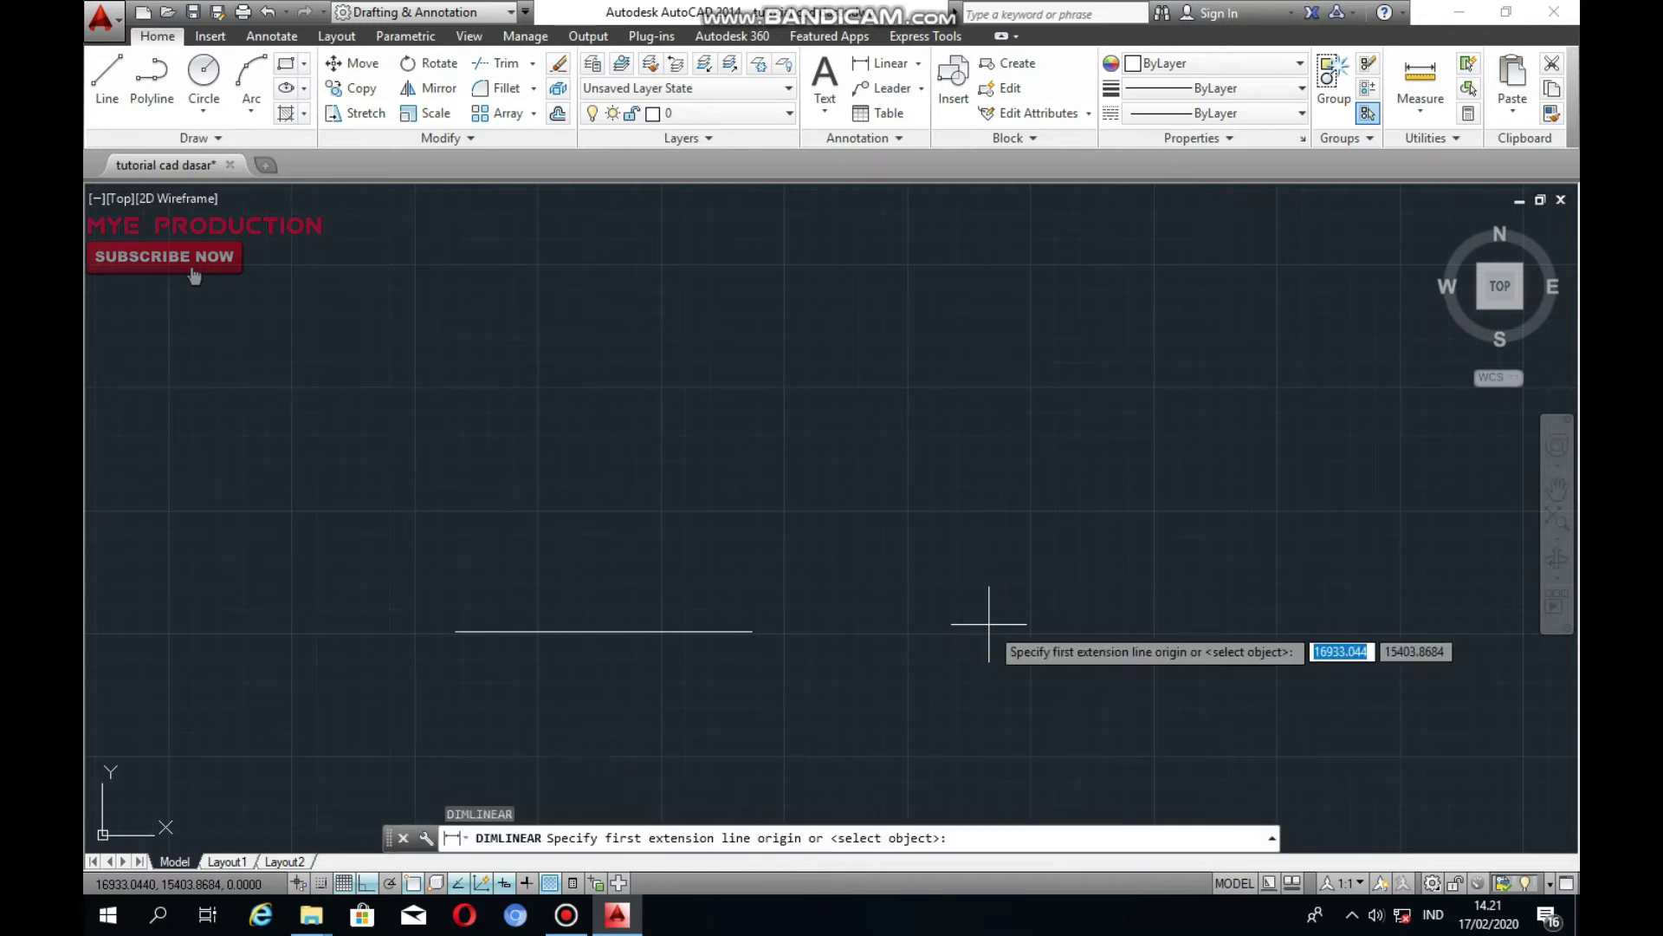
pyautogui.click(456, 631)
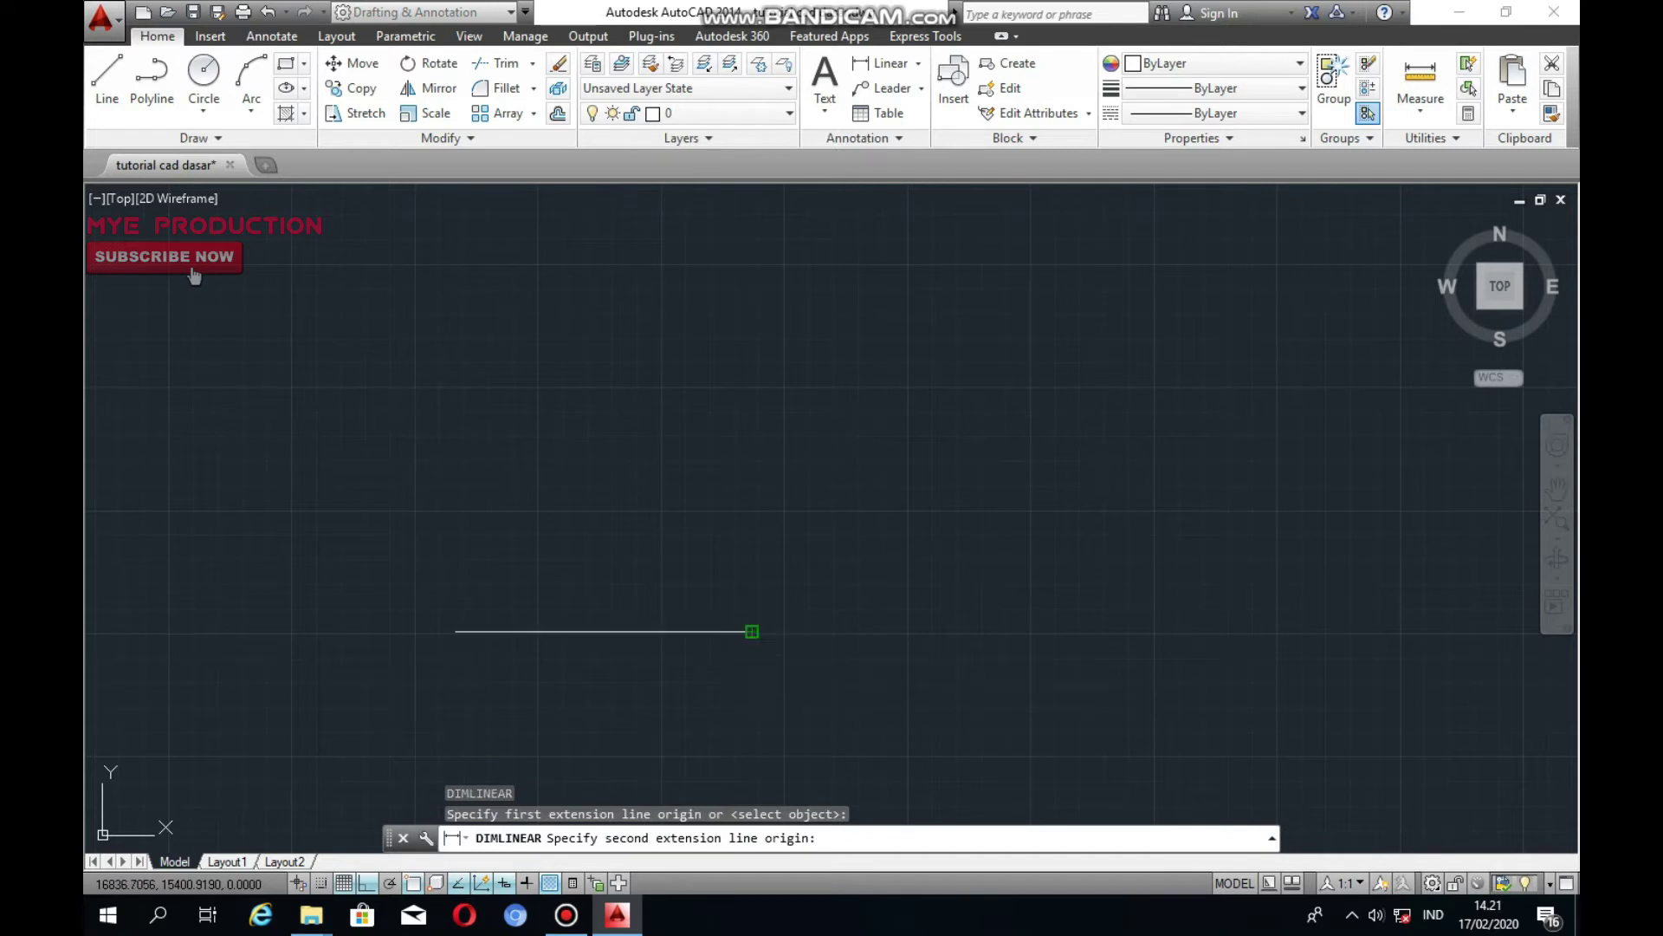
pyautogui.click(752, 632)
pyautogui.click(737, 667)
# Draw a vertical line 44 mm long upward from the right end of the baseline
pyautogui.scroll(4, 693, 668)
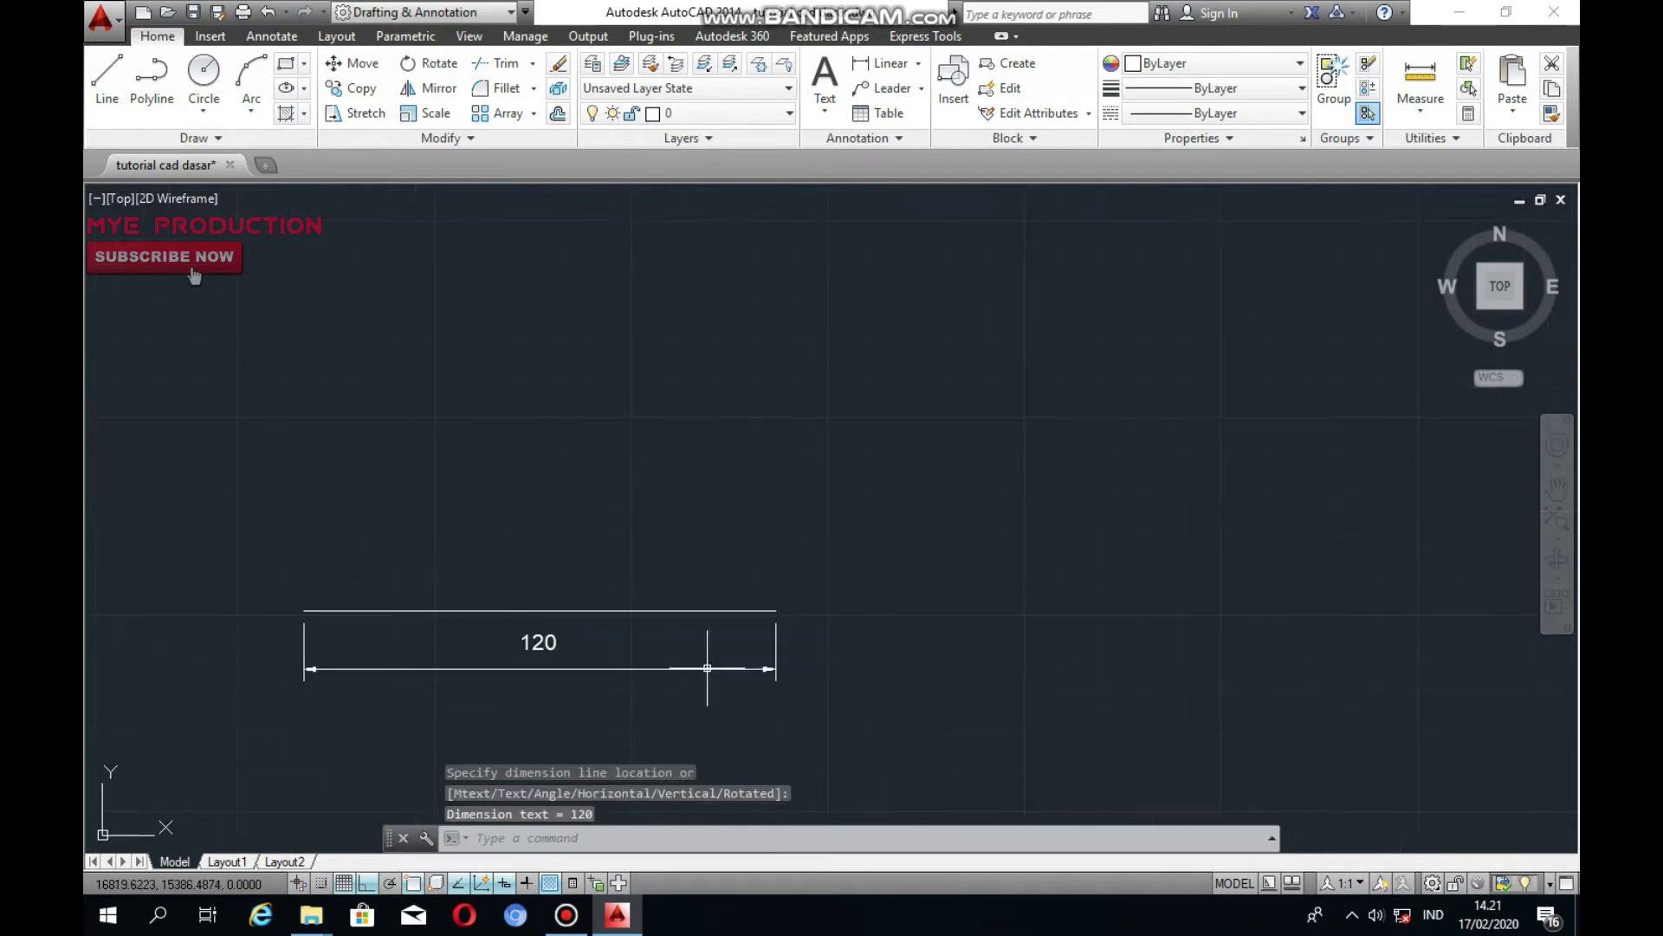
pyautogui.moveTo(701, 589); pyautogui.dragTo(842, 620, button='middle')
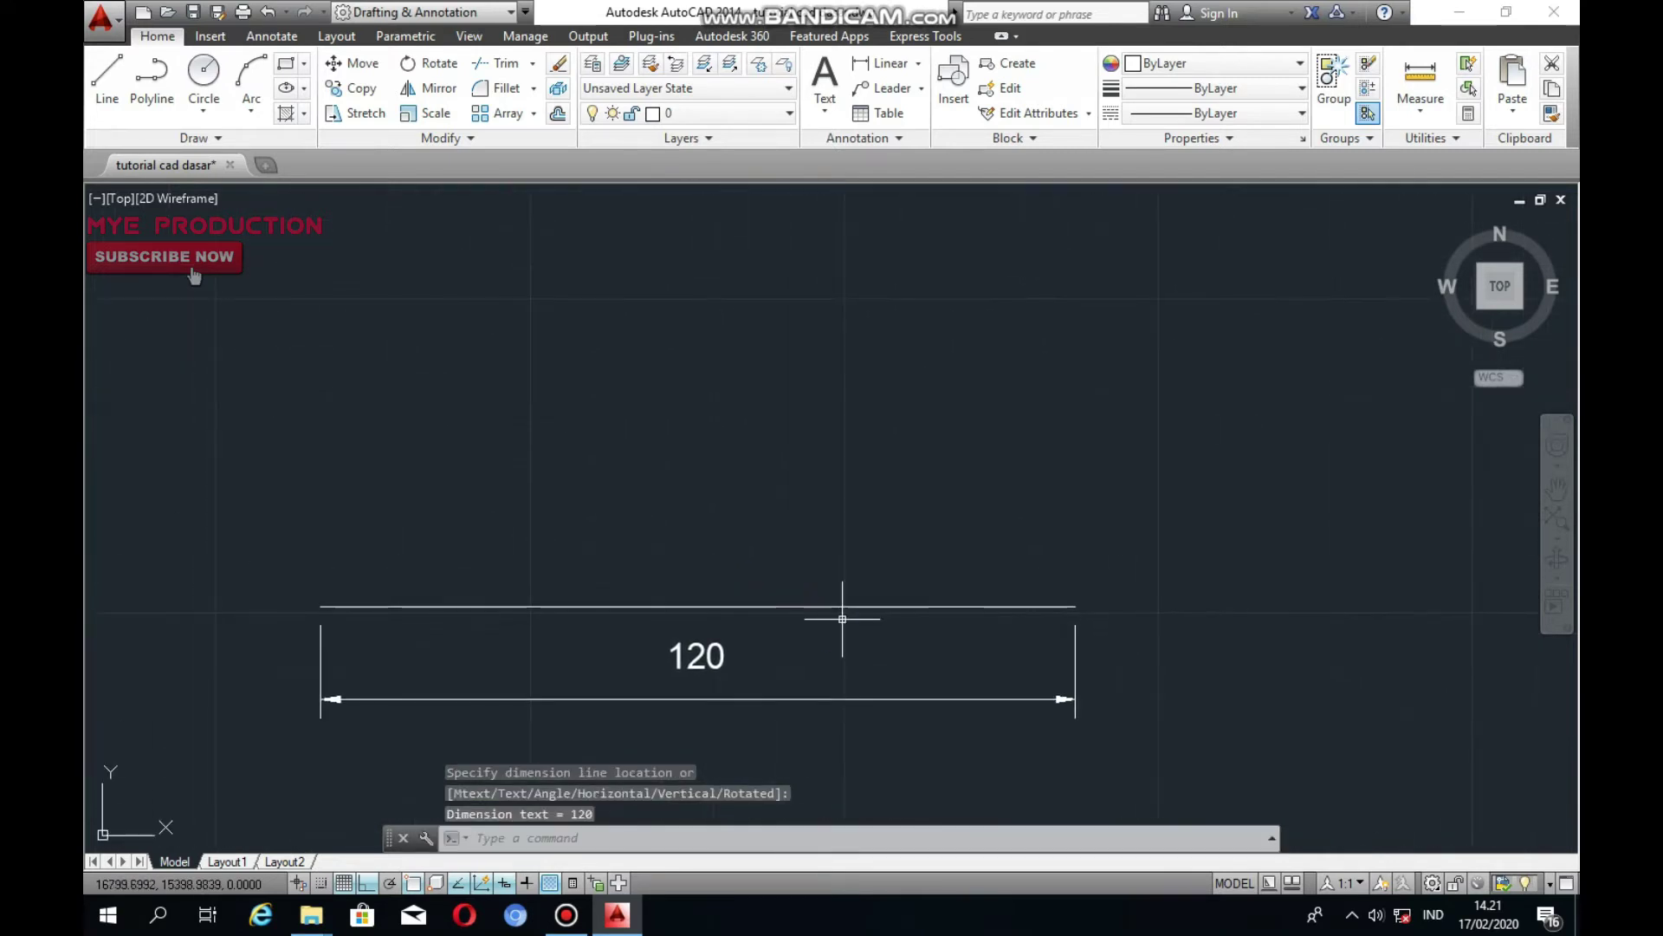
pyautogui.press('Return')
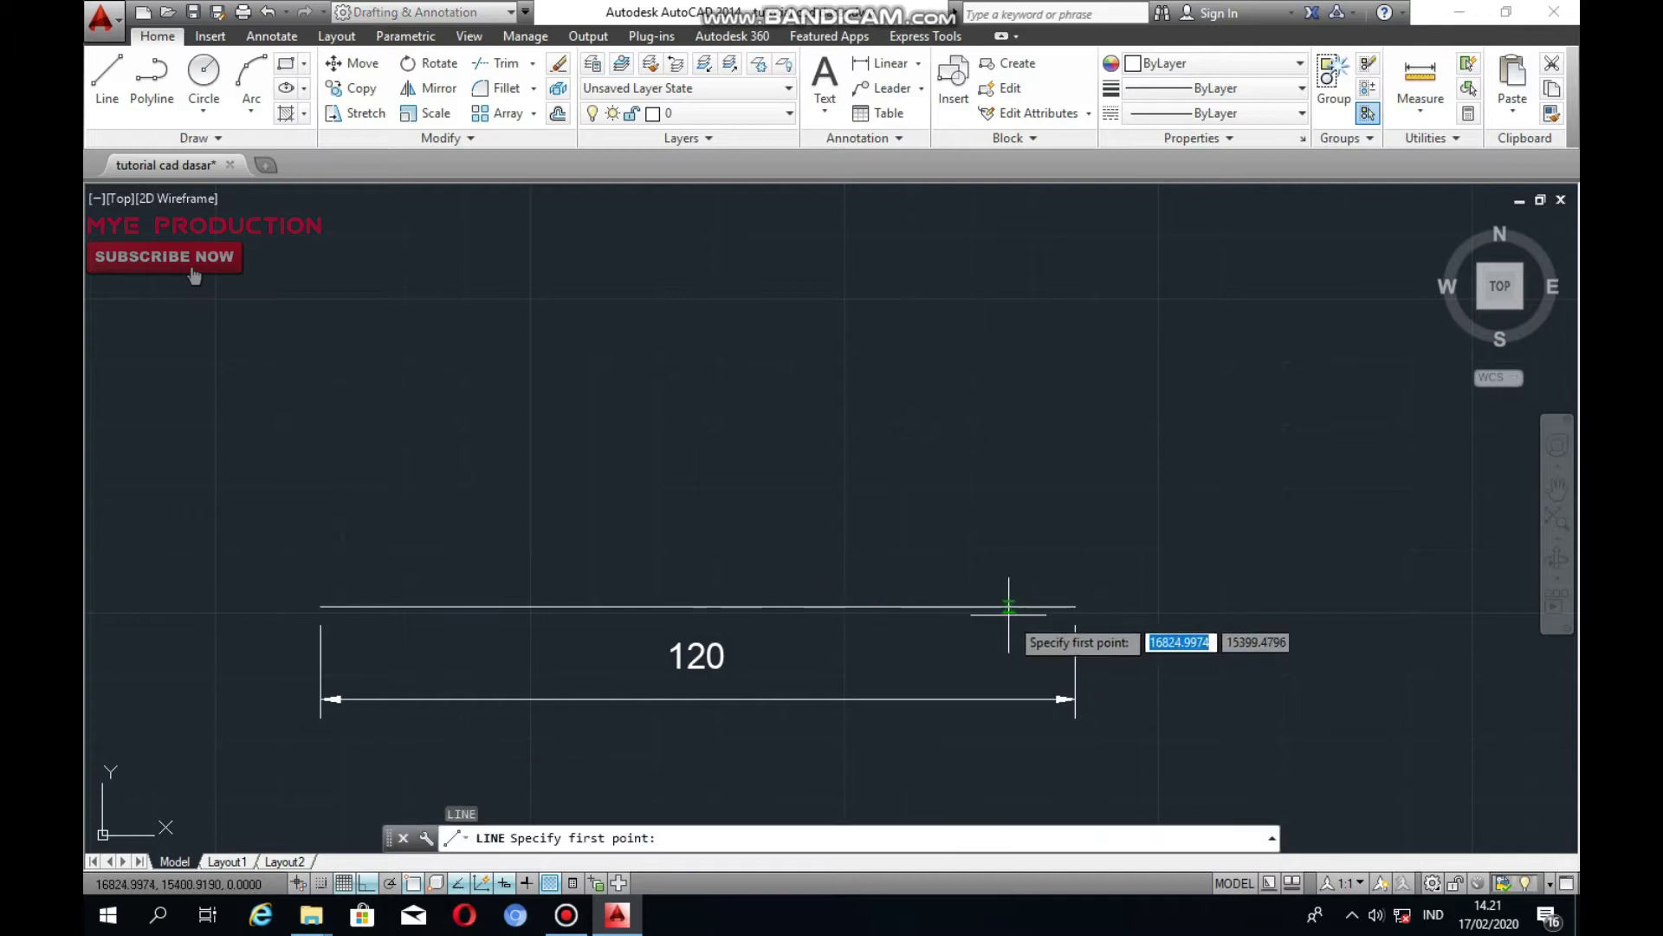
pyautogui.click(1075, 607)
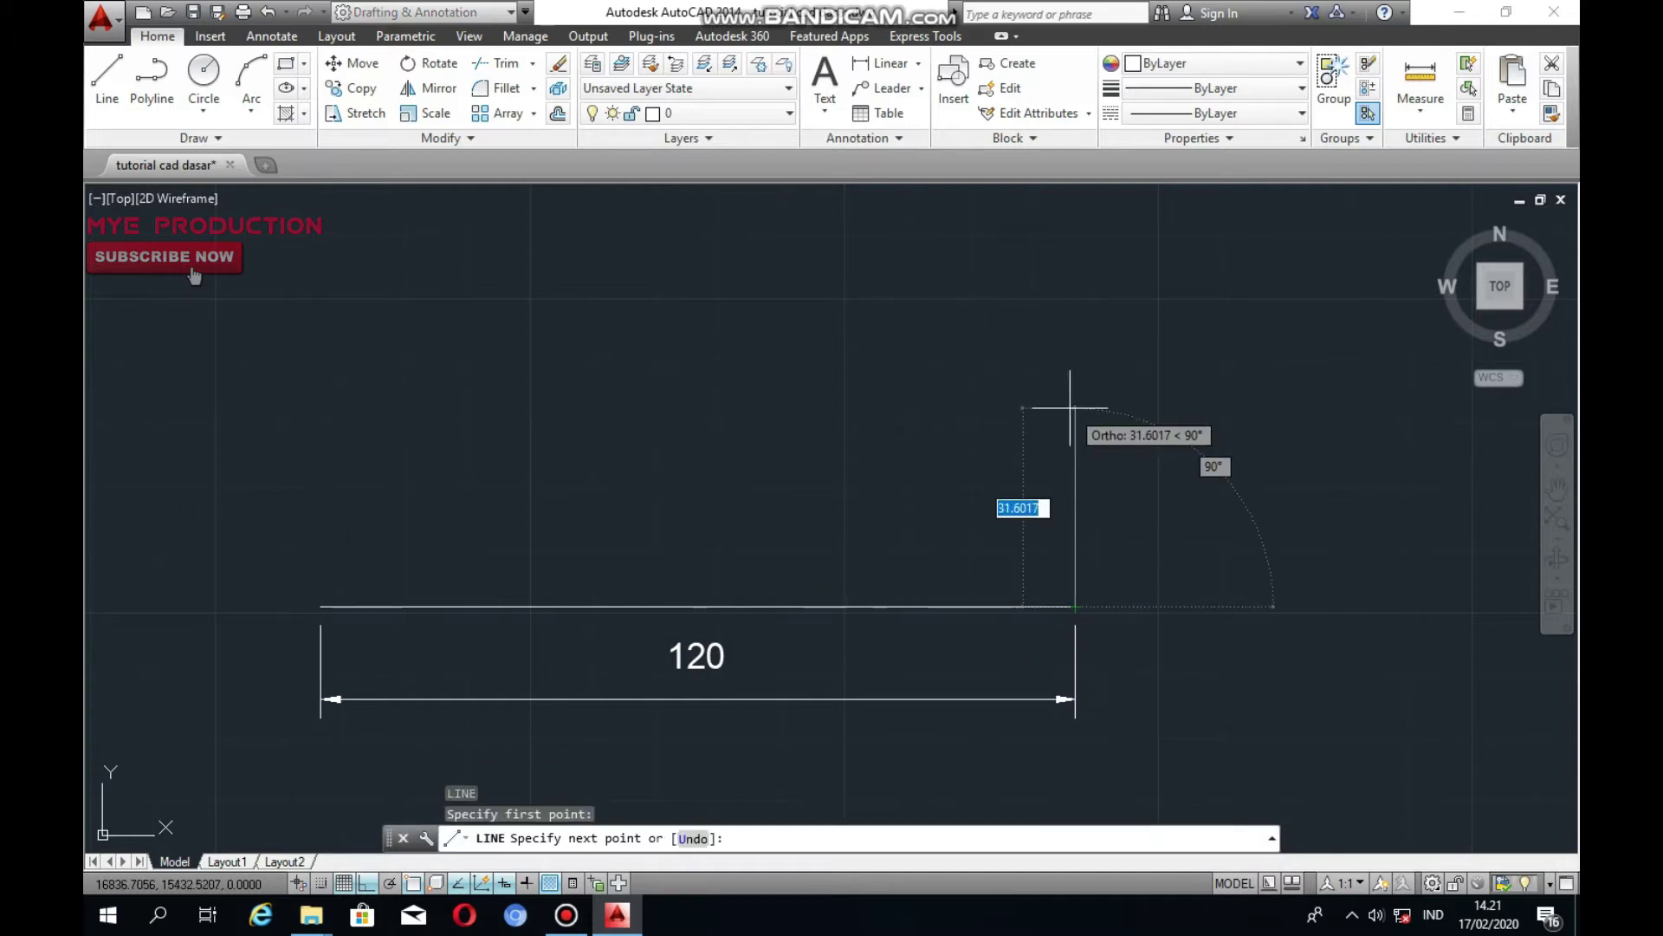
pyautogui.write('44')
pyautogui.press('Return')
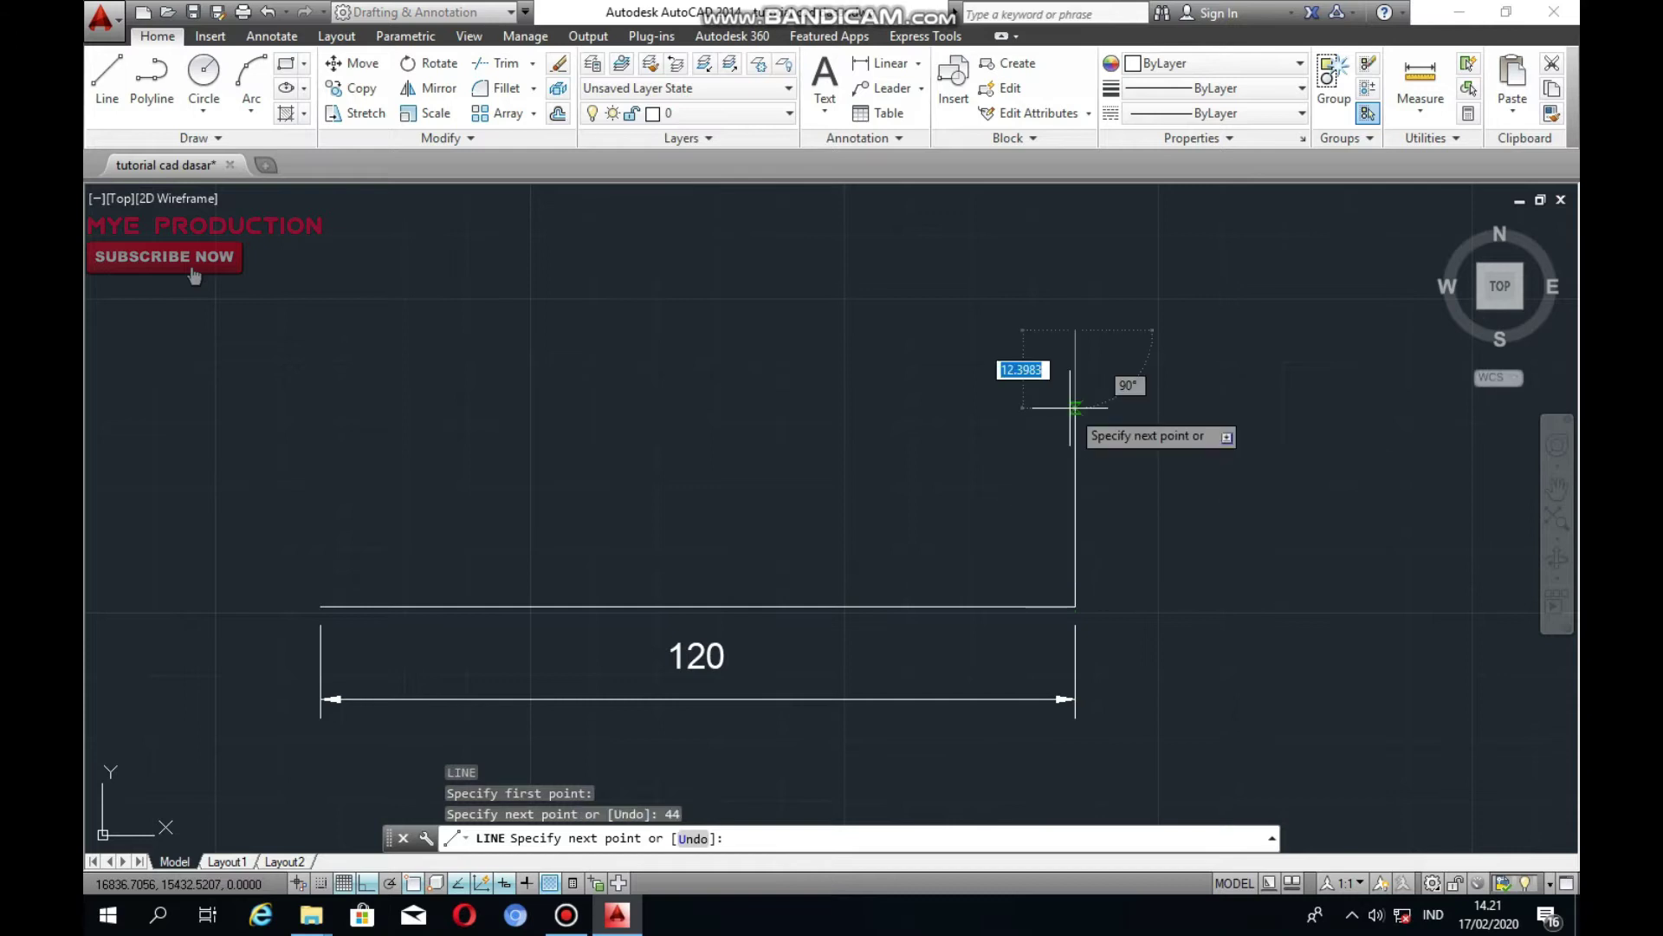
pyautogui.scroll(-2, 1072, 406)
pyautogui.moveTo(1073, 405); pyautogui.dragTo(1089, 450, button='middle')
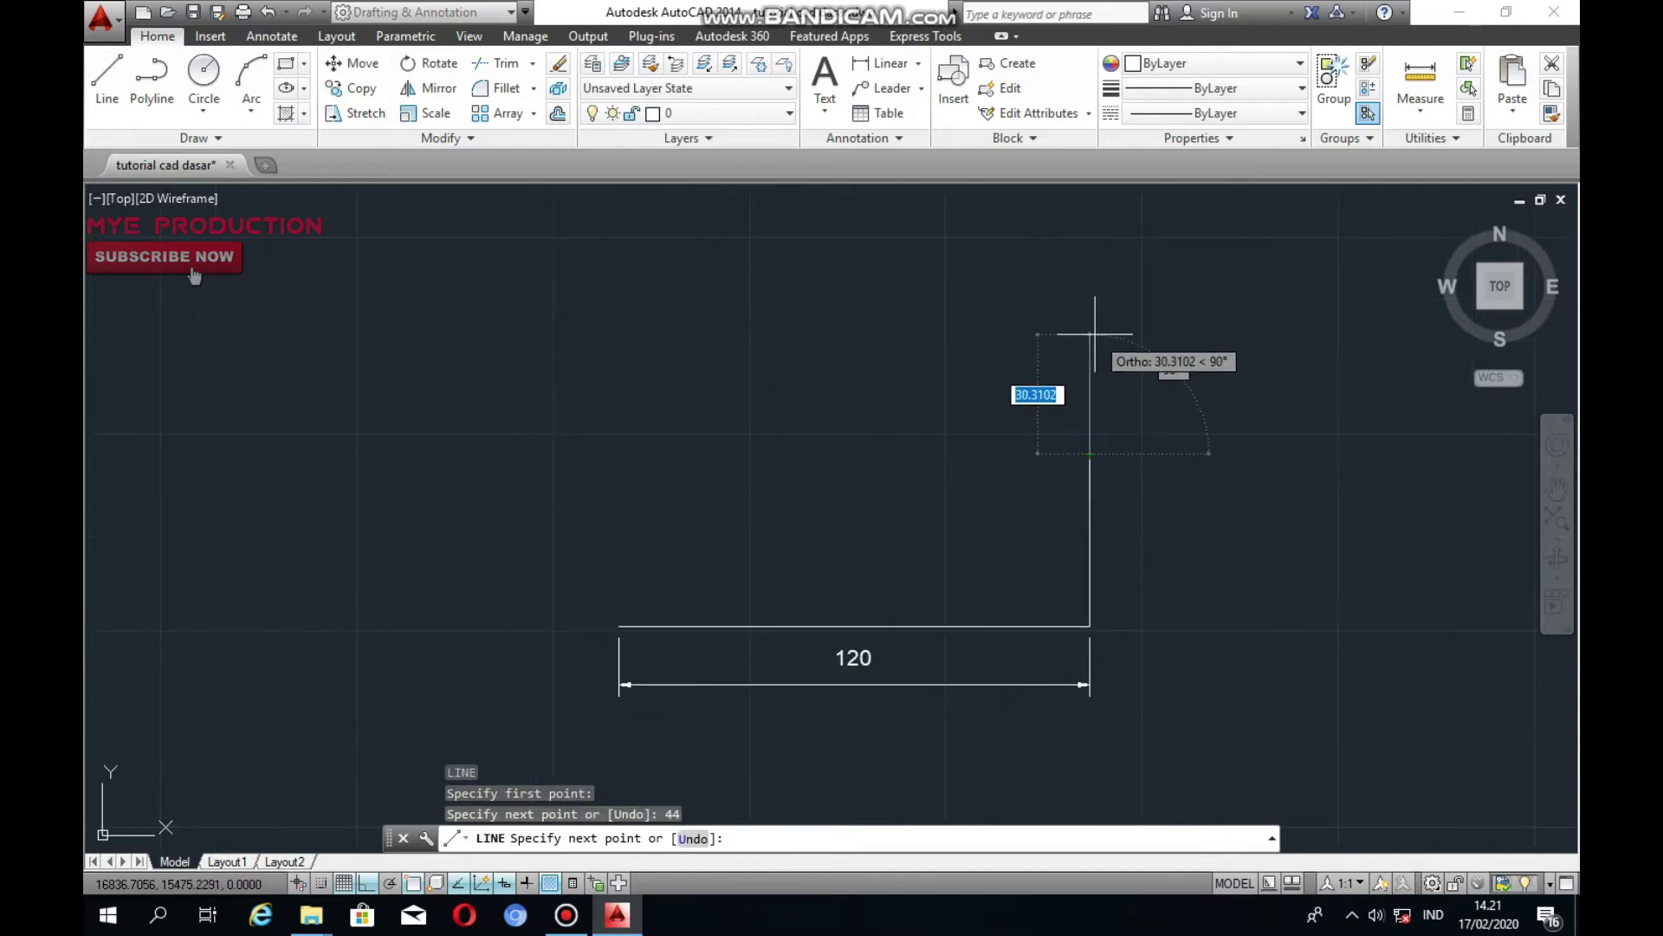
pyautogui.press('Escape')
# Add a linear dimension to the vertical line, placing it on the line's right side
pyautogui.write('d')
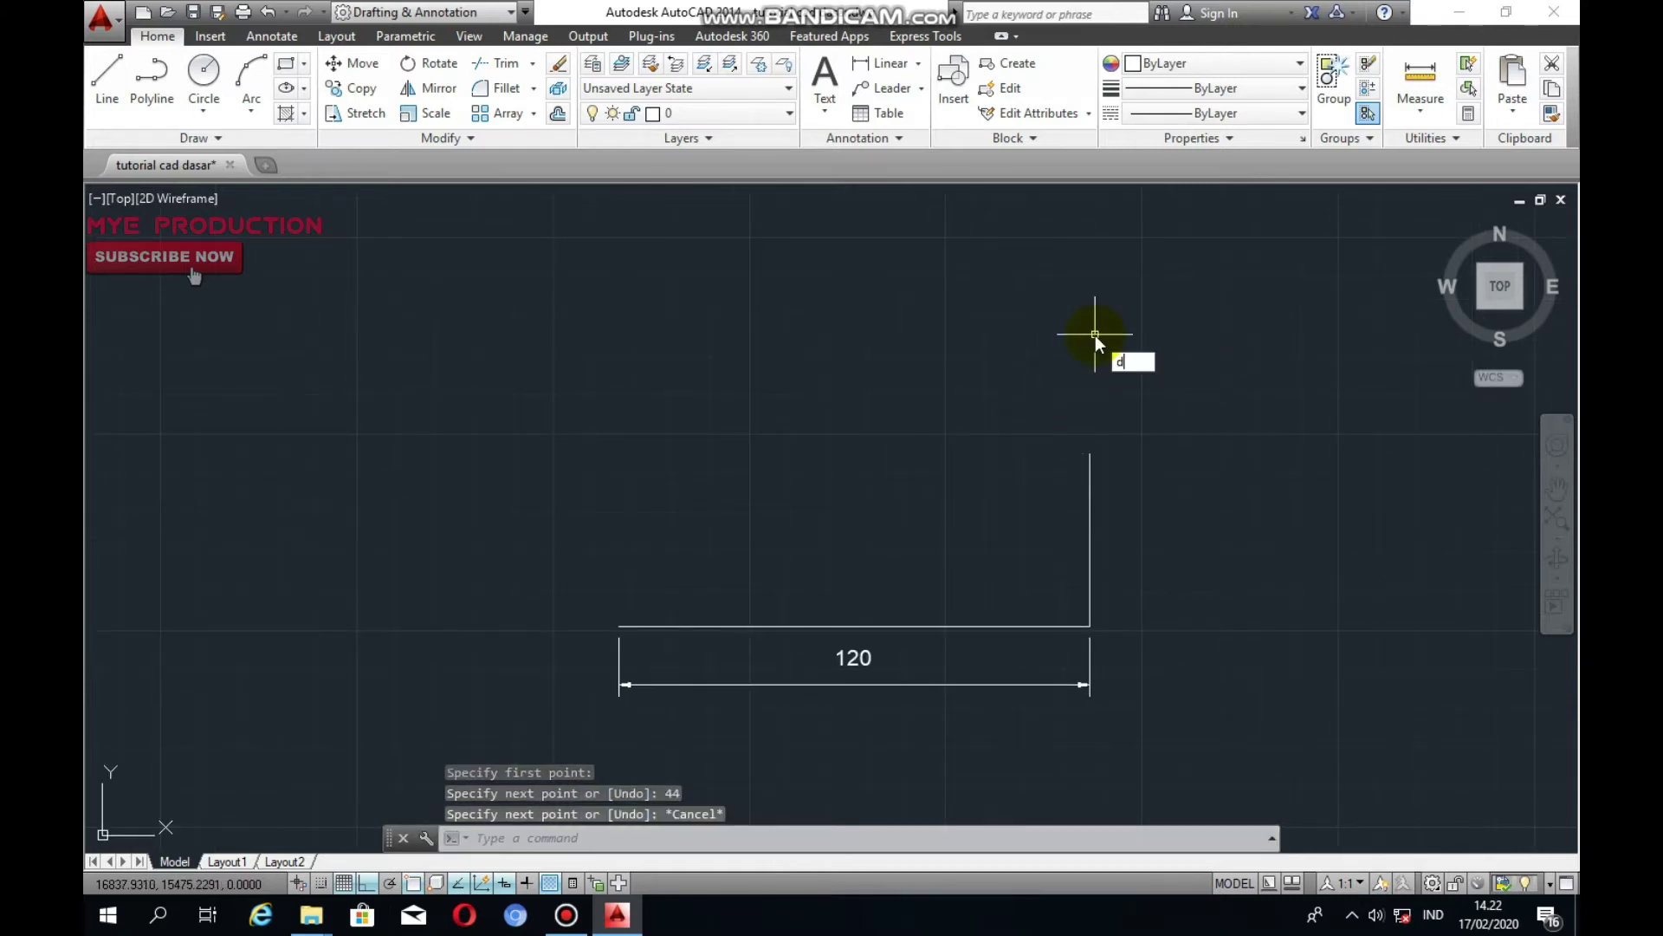
pyautogui.write('li')
pyautogui.press('Return')
pyautogui.click(1089, 454)
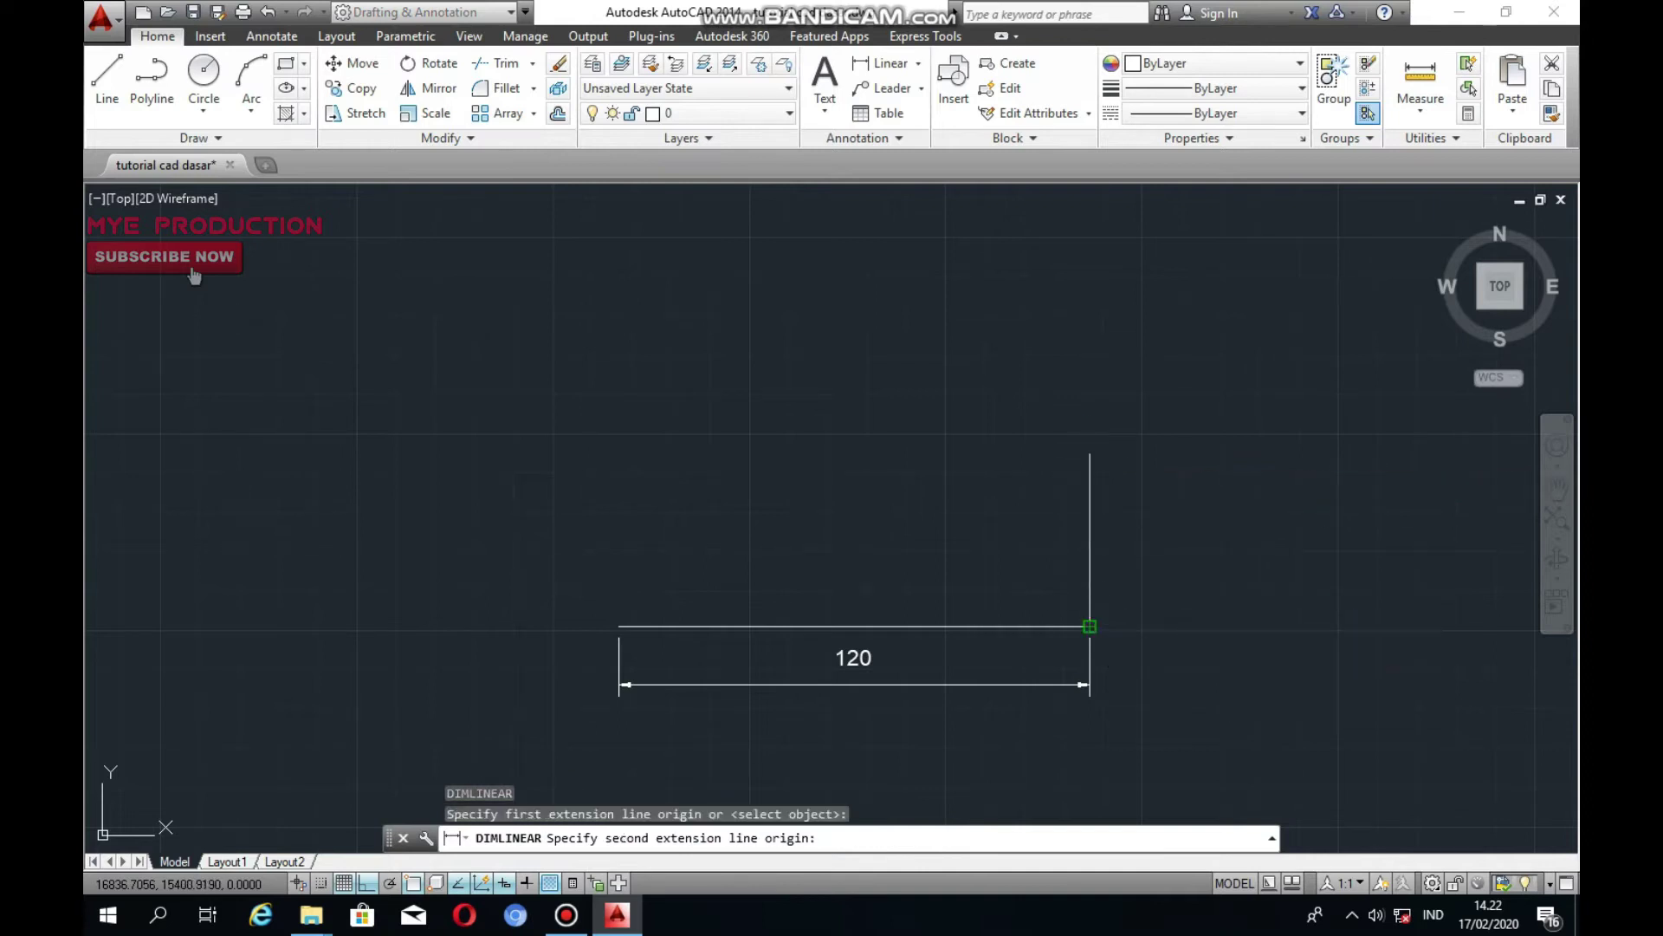
pyautogui.click(1090, 627)
pyautogui.click(1144, 586)
pyautogui.press('Escape')
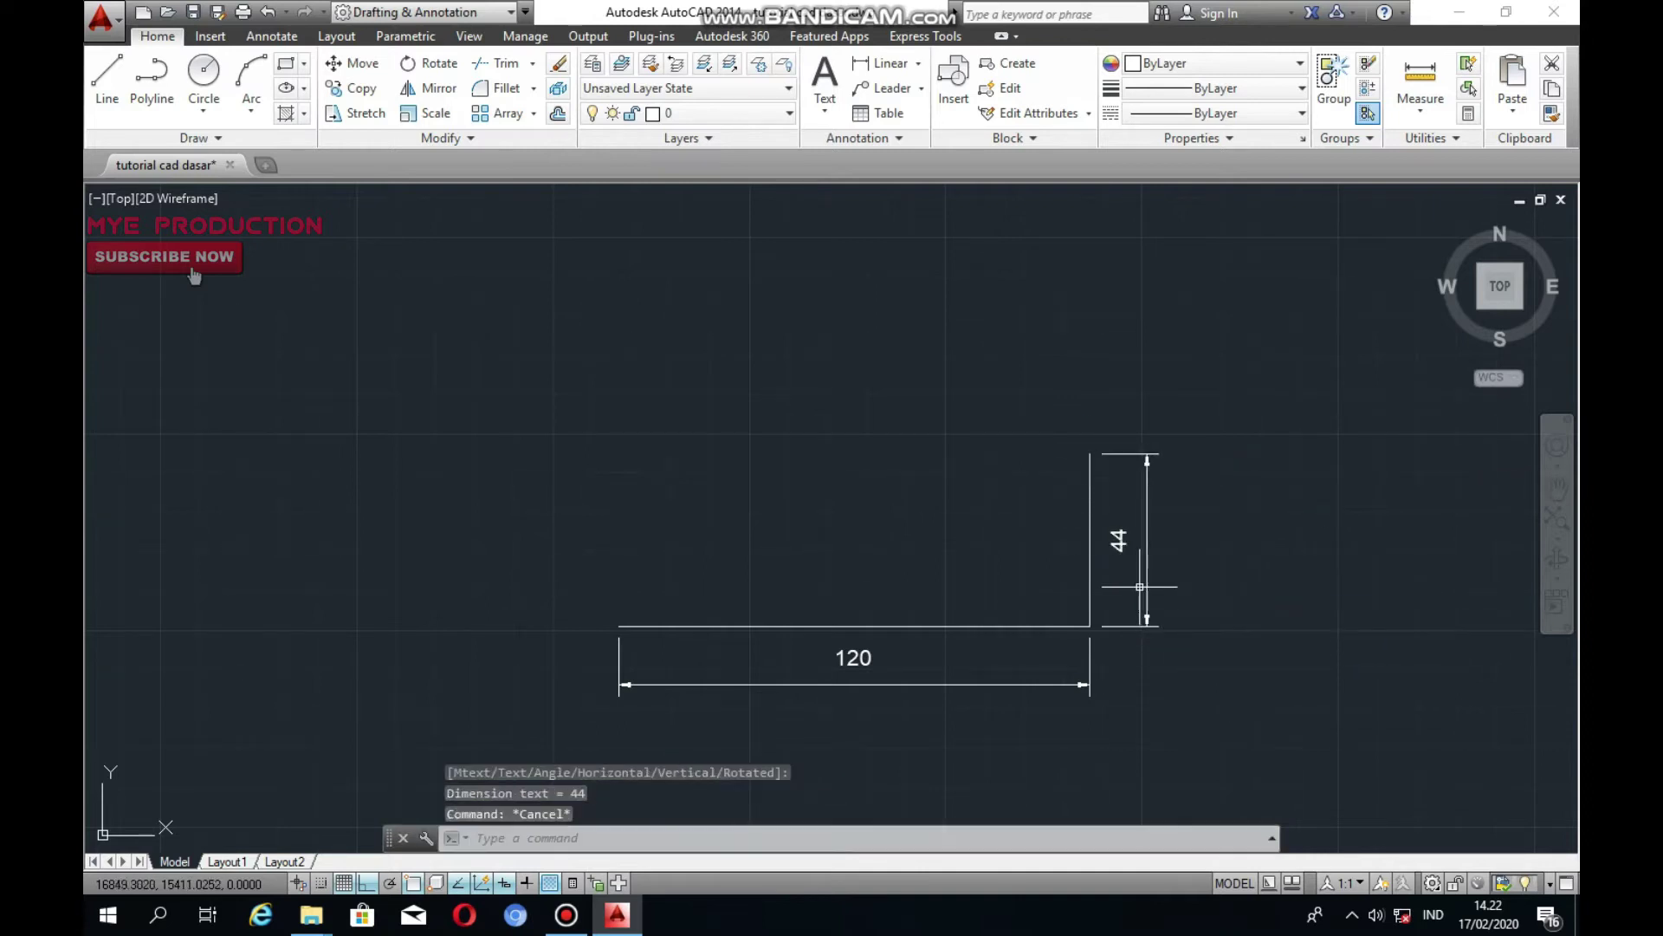
# Draw a line 32 mm long straight up from the top end of the 44 mm vertical line
pyautogui.write('l')
pyautogui.press('Return')
pyautogui.click(1090, 453)
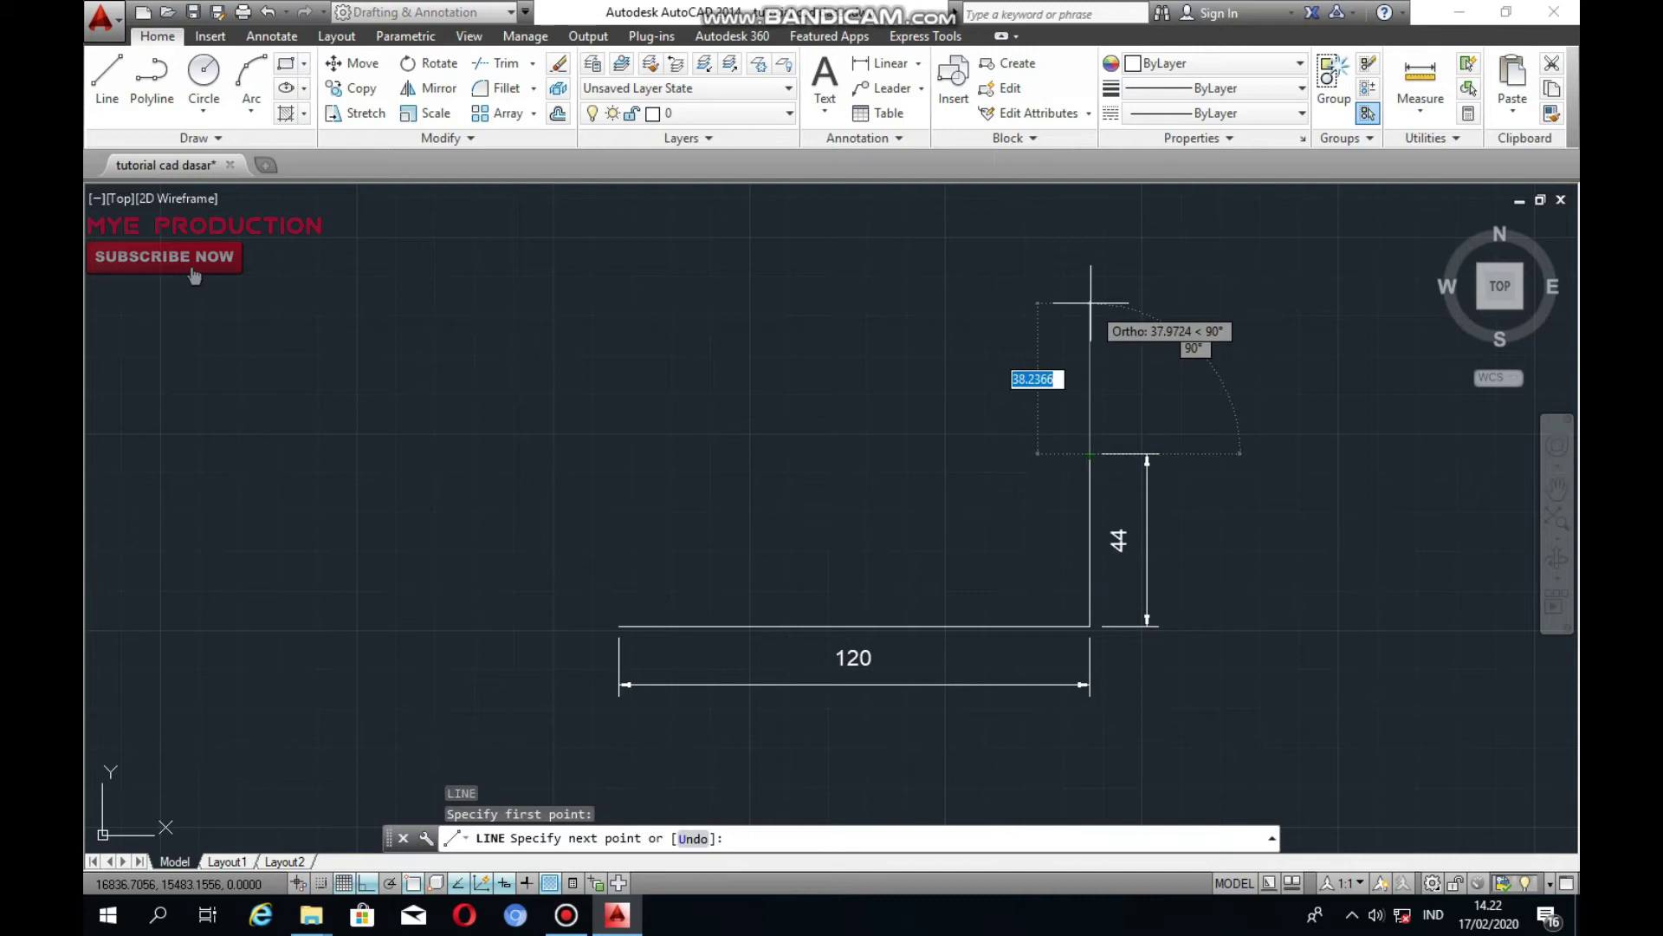
pyautogui.write('32')
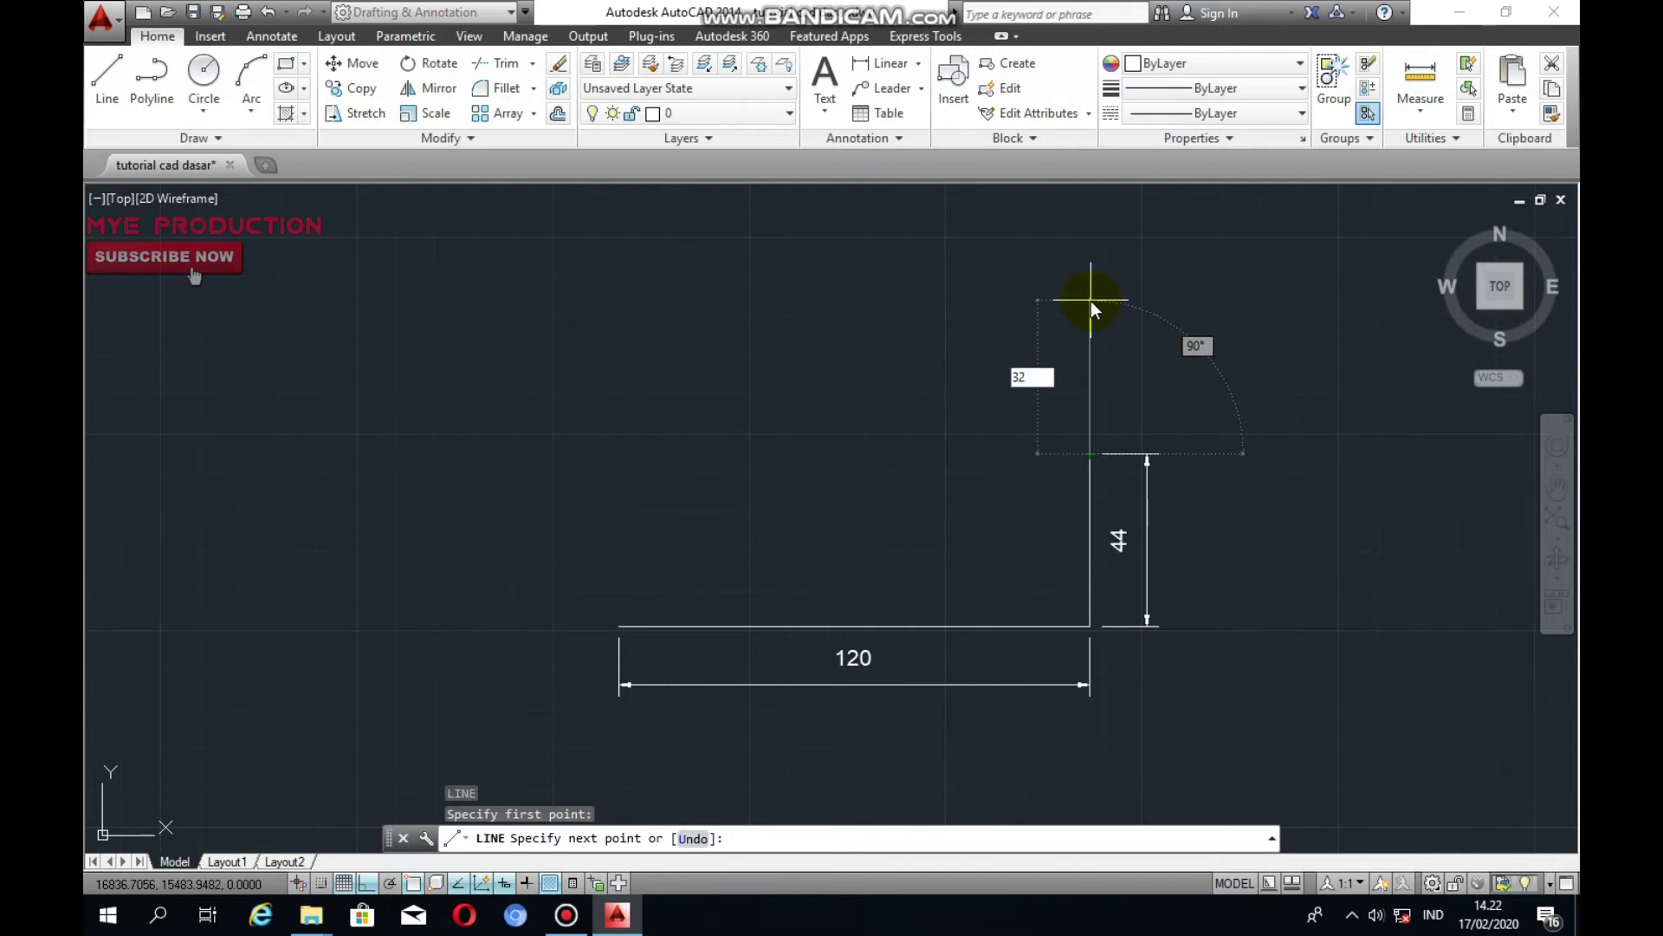
pyautogui.press('Return')
pyautogui.press('Escape')
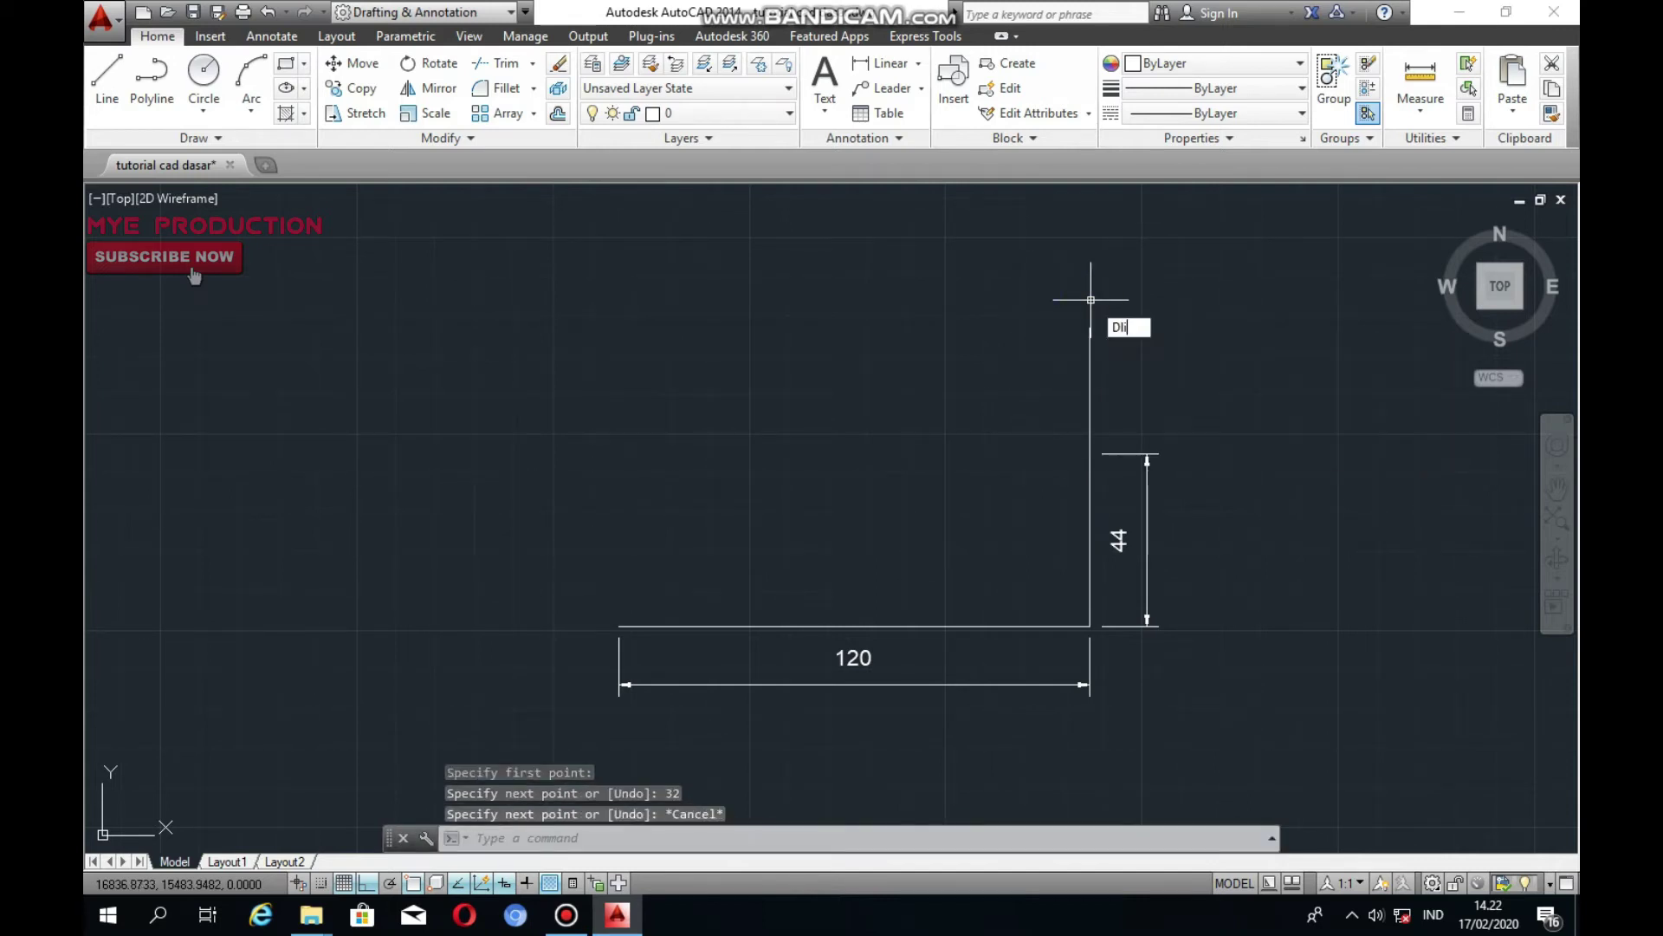
# Add a linear dimension to the upper vertical segment, aligned with the dimension of the segment below it
pyautogui.write('dli')
pyautogui.press('Return')
pyautogui.click(1090, 327)
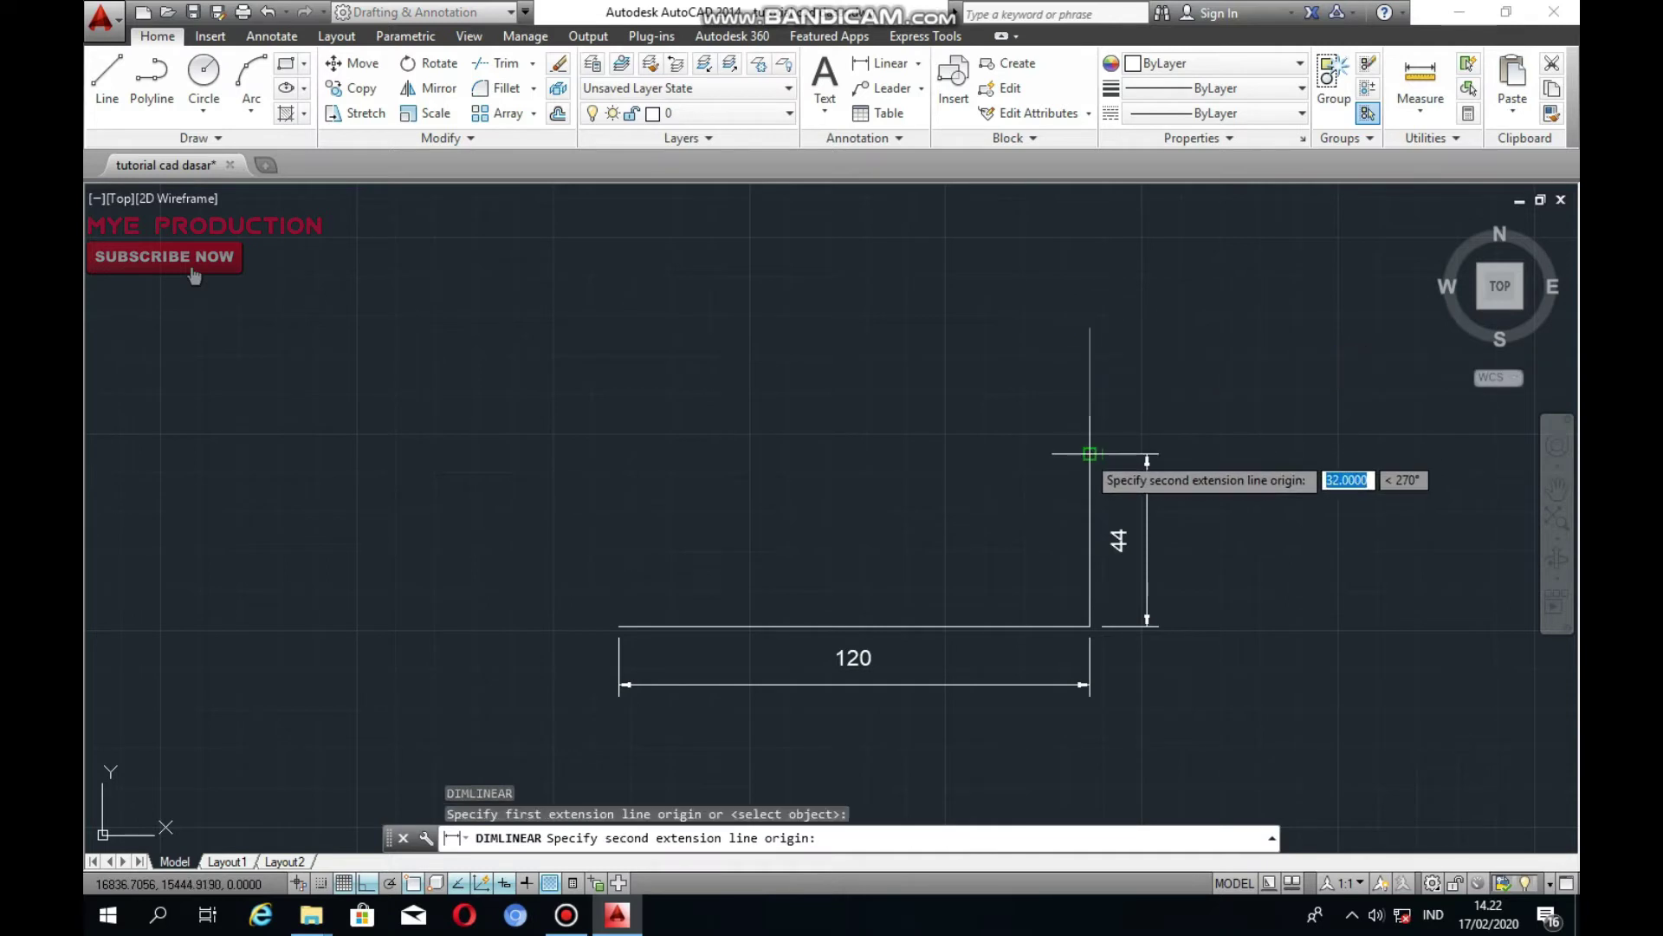
pyautogui.click(1090, 453)
pyautogui.click(1149, 451)
pyautogui.press('Escape')
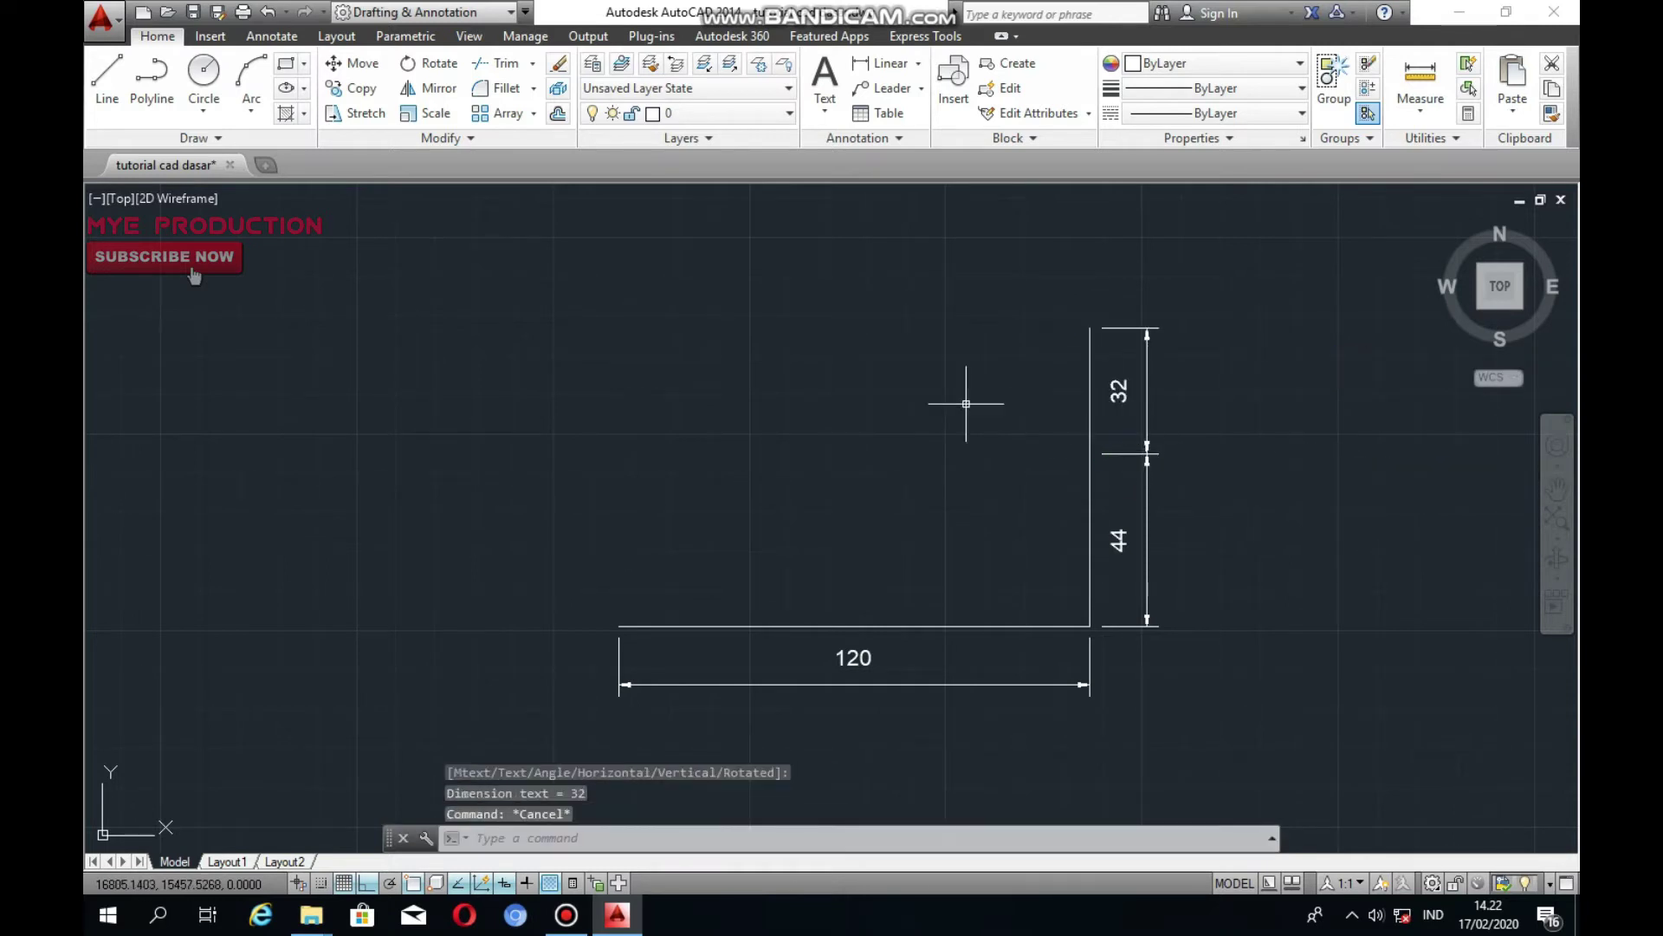
# Draw a horizontal line 44 mm long to the left from the top end of the vertical side
pyautogui.moveTo(951, 397); pyautogui.dragTo(984, 416, button='middle')
pyautogui.write('l')
pyautogui.press('Return')
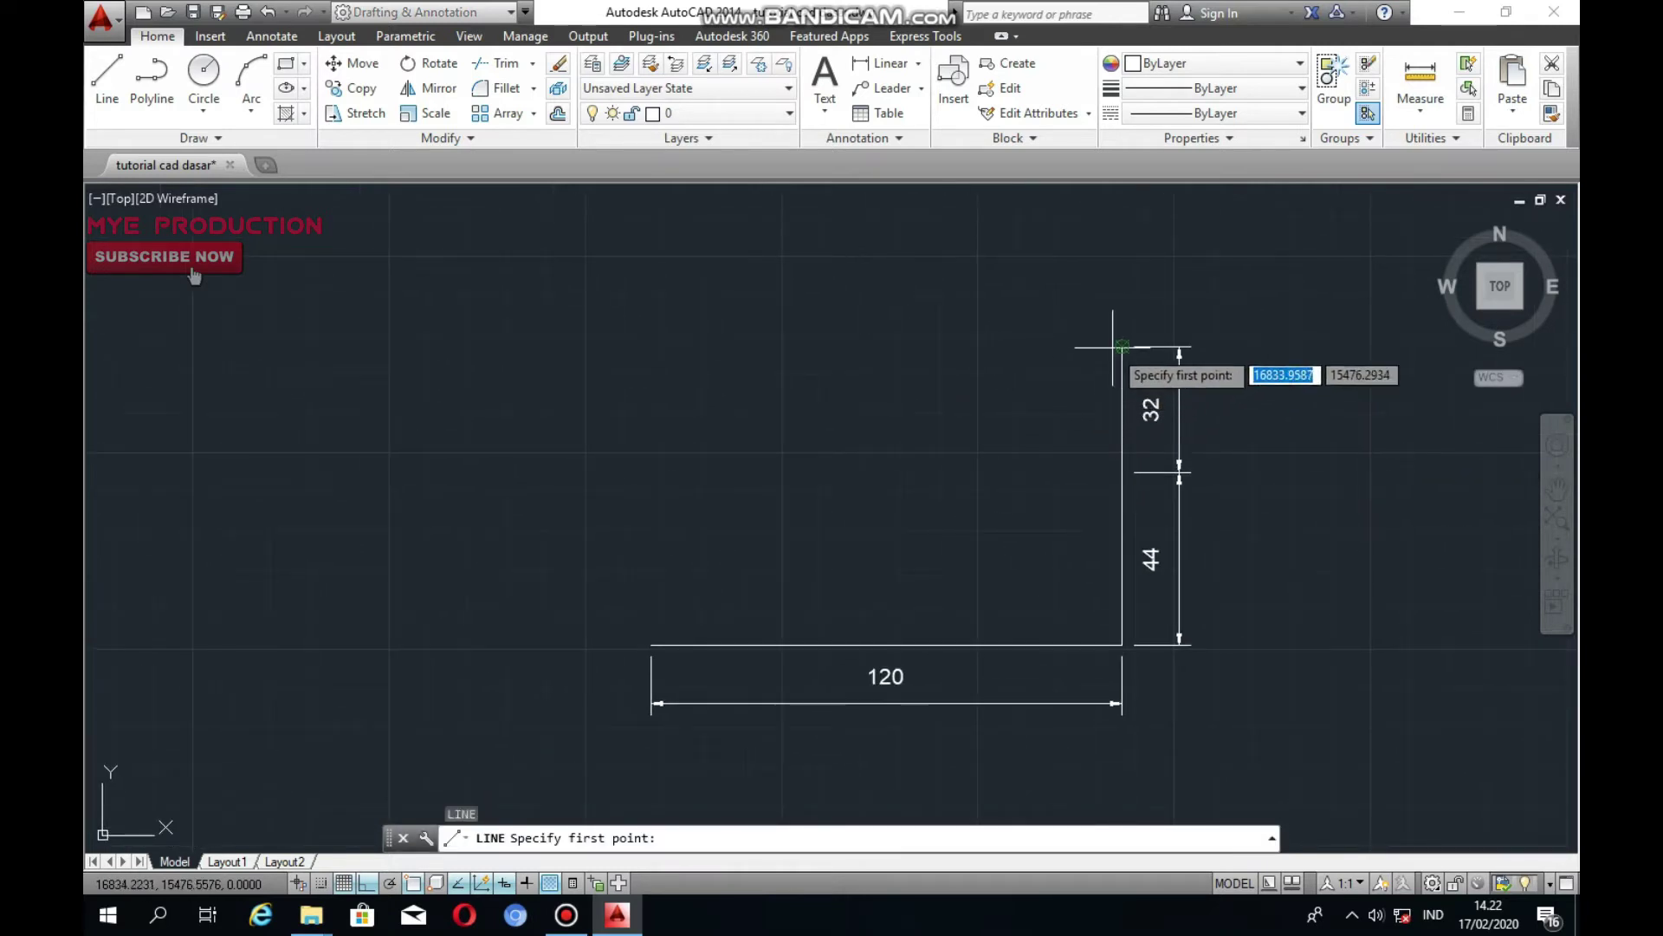
pyautogui.click(1122, 347)
pyautogui.write('44')
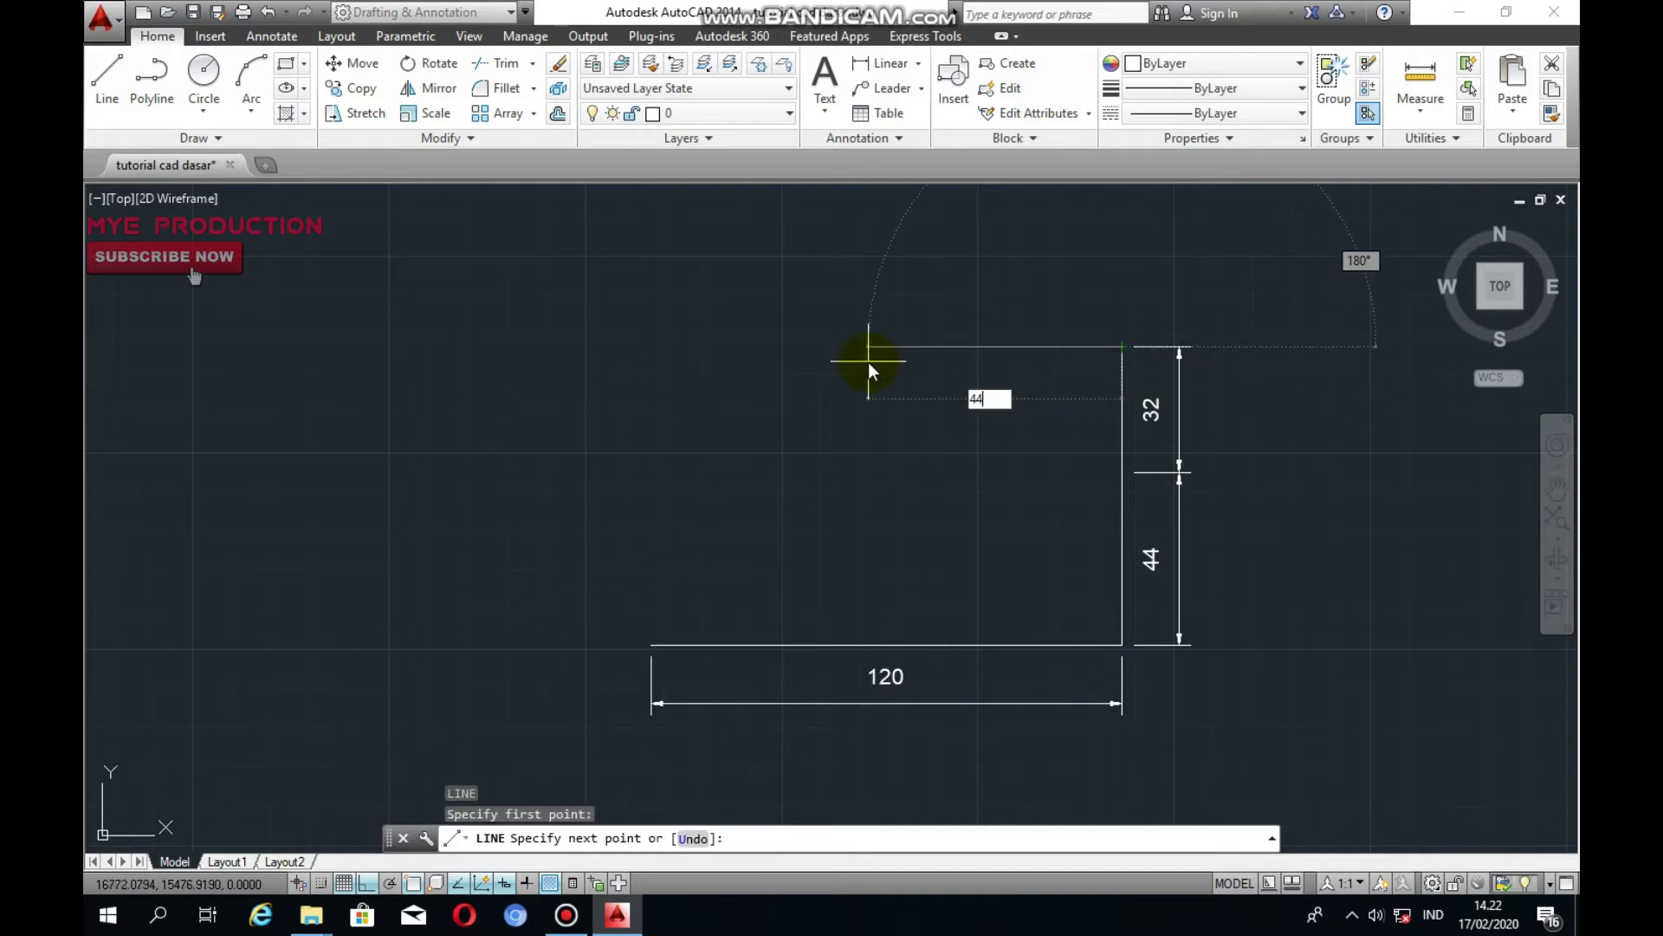
pyautogui.press('Return')
pyautogui.press('Escape')
# Add a linear dimension to the top horizontal line, placing it above the line
pyautogui.write('d')
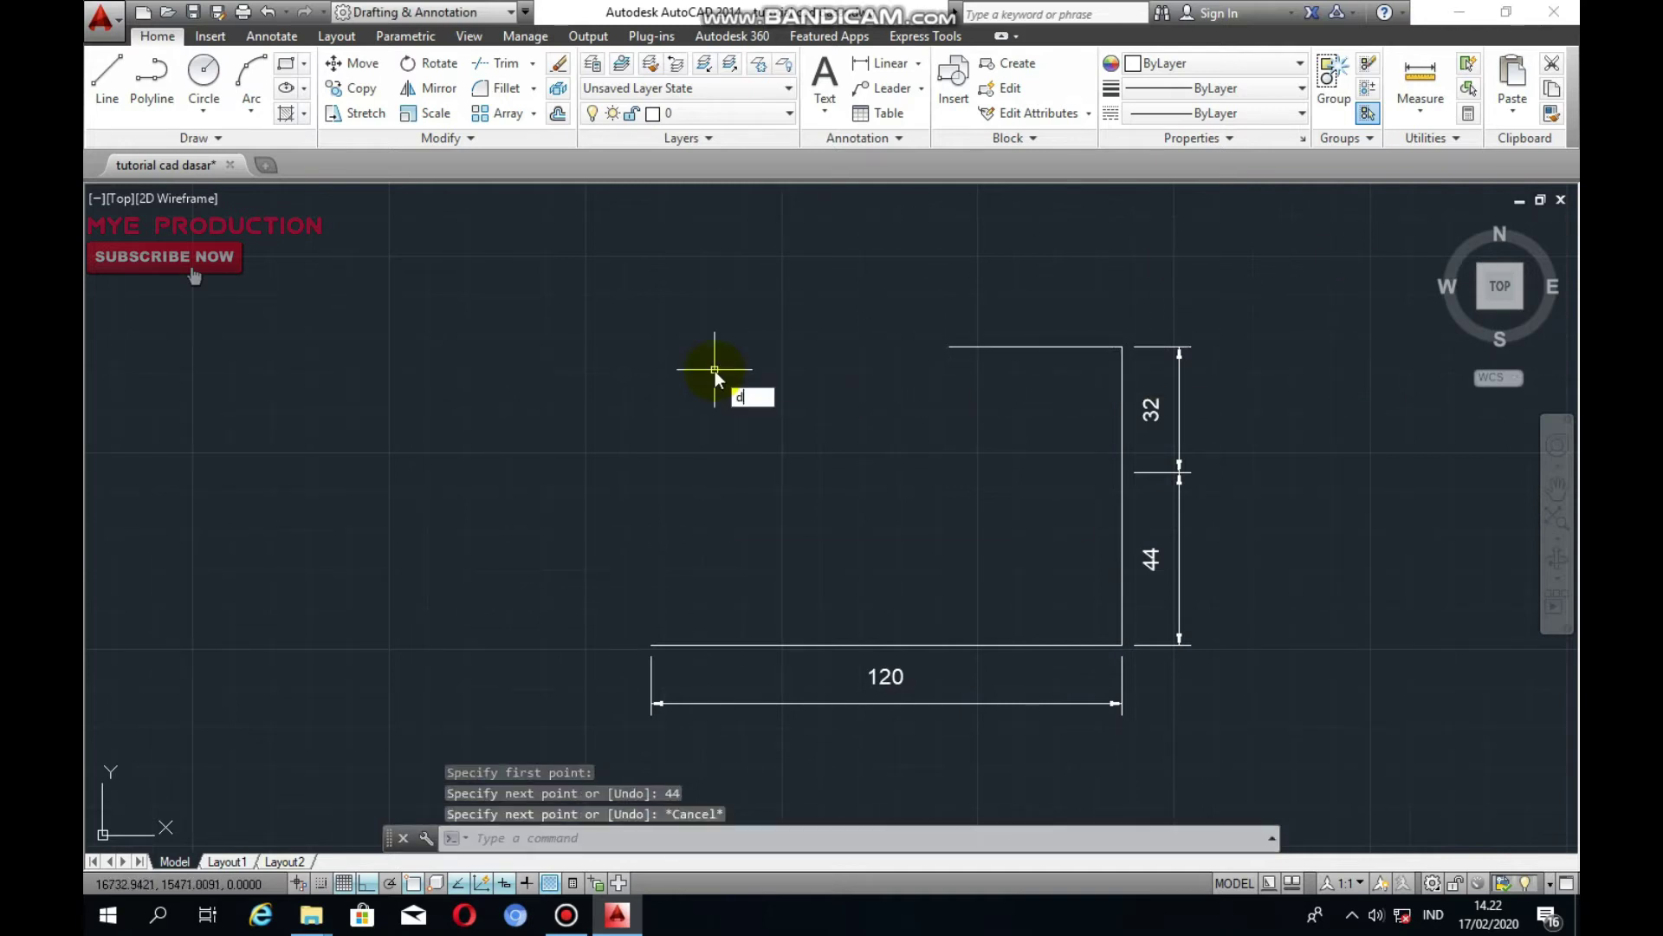
pyautogui.write('li')
pyautogui.press('Return')
pyautogui.click(951, 347)
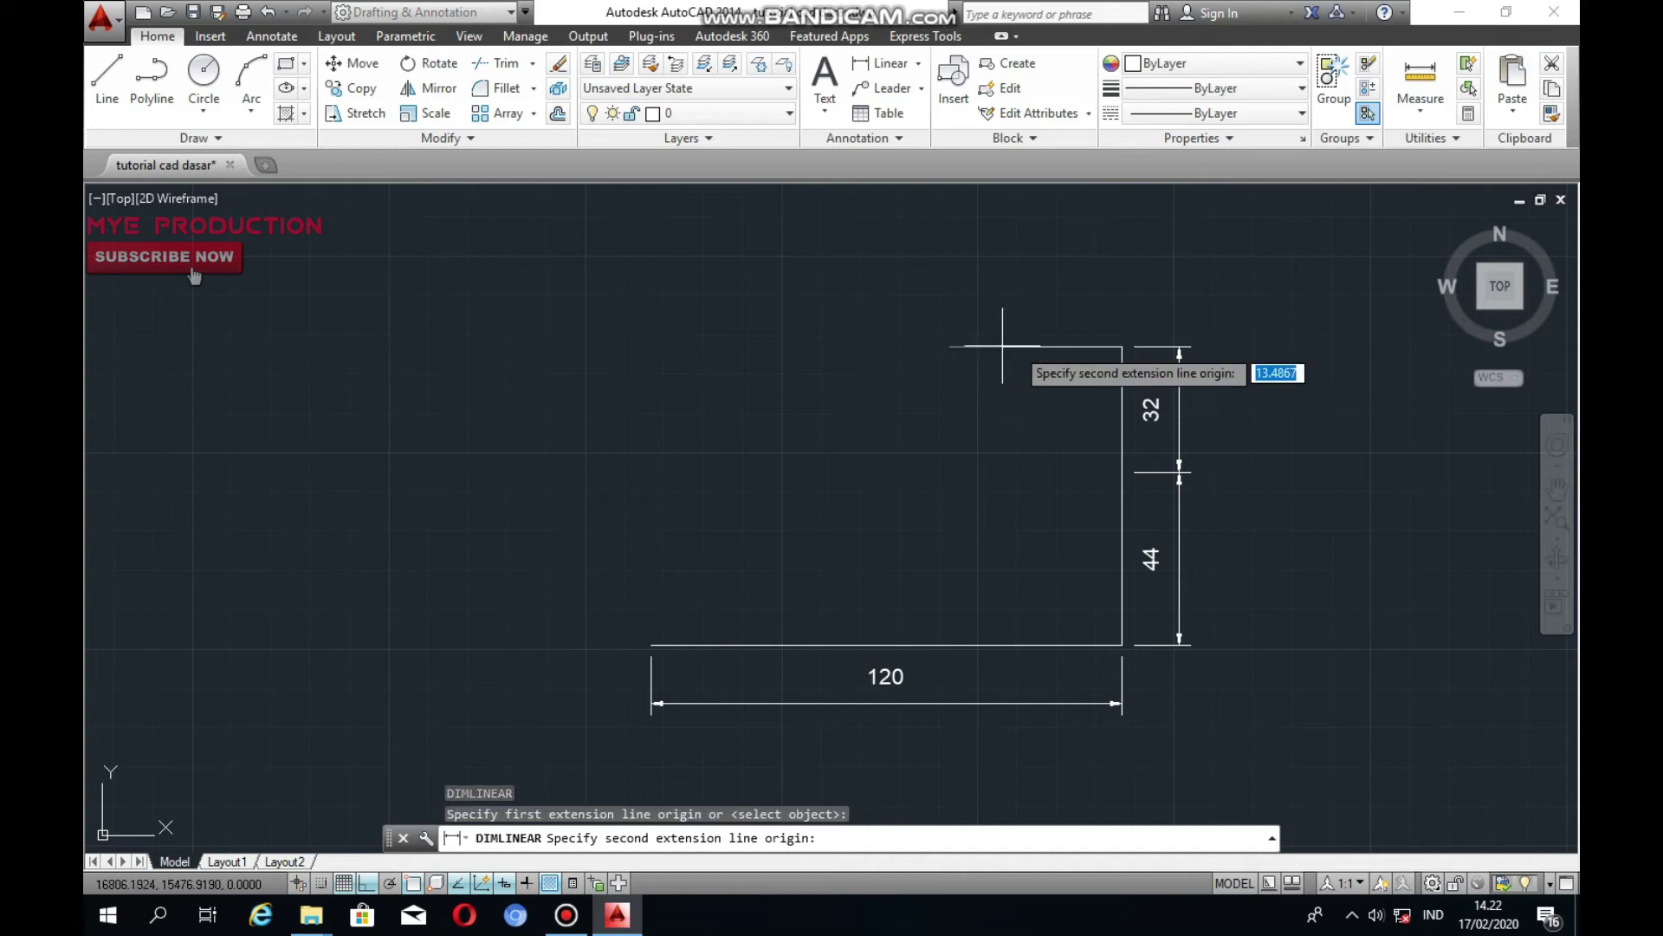
pyautogui.click(1122, 347)
pyautogui.click(1125, 320)
pyautogui.press('Escape')
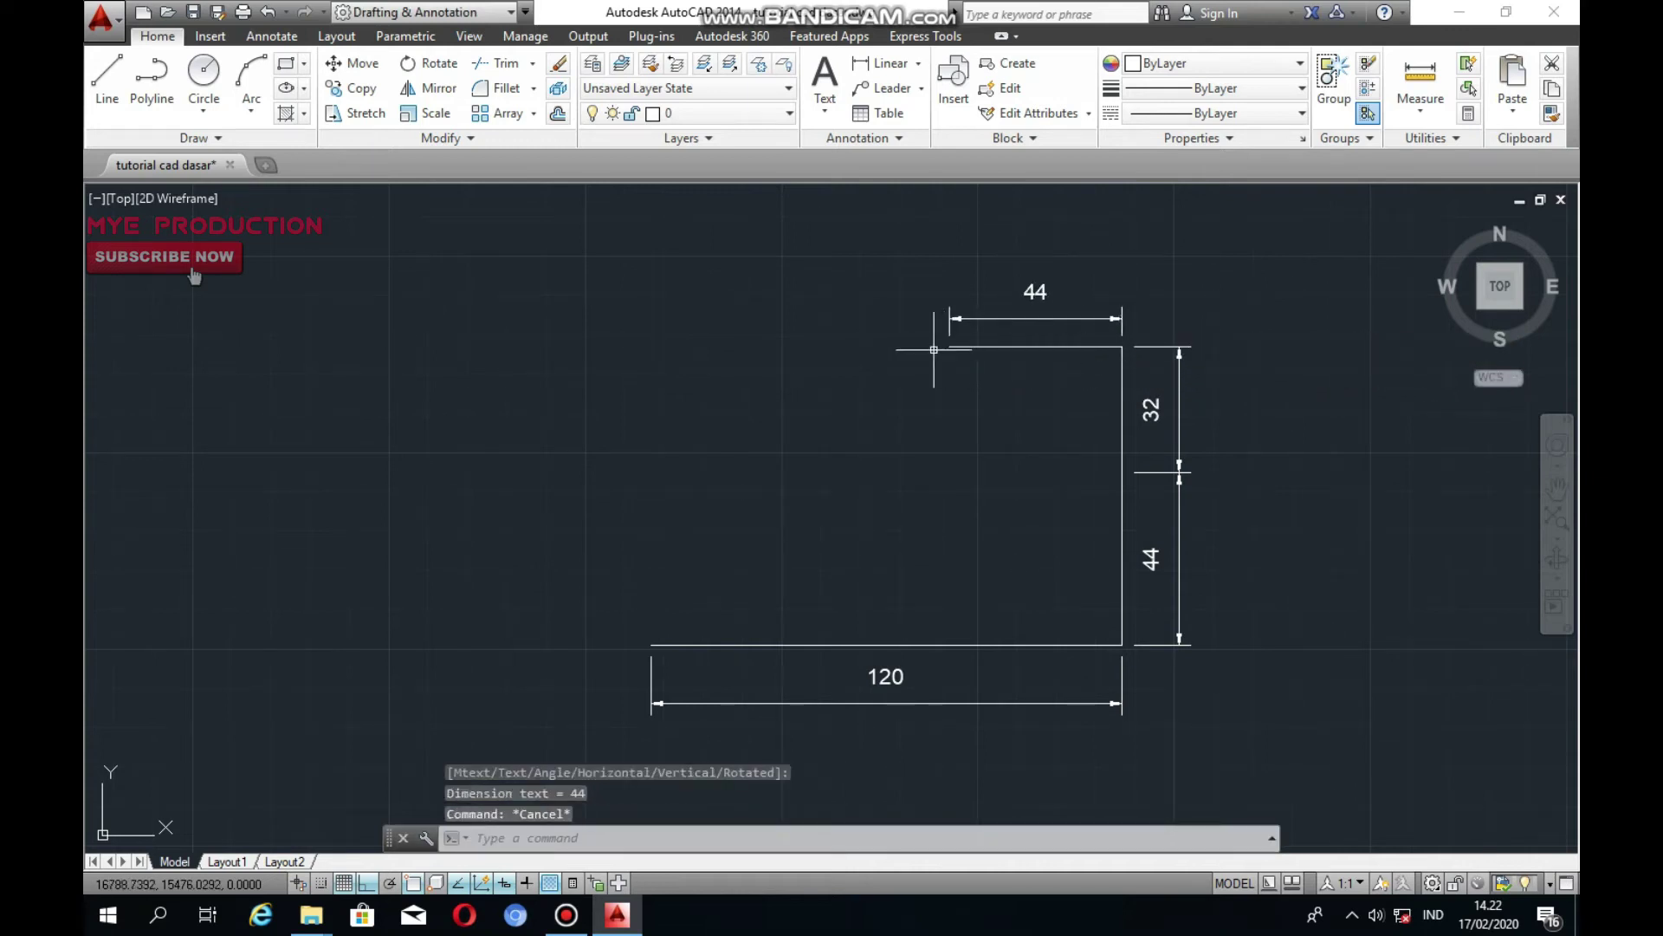
# Extend the top edge with another 44 mm line to the left from the open end of the top horizontal line
pyautogui.write('l')
pyautogui.press('Return')
pyautogui.click(951, 346)
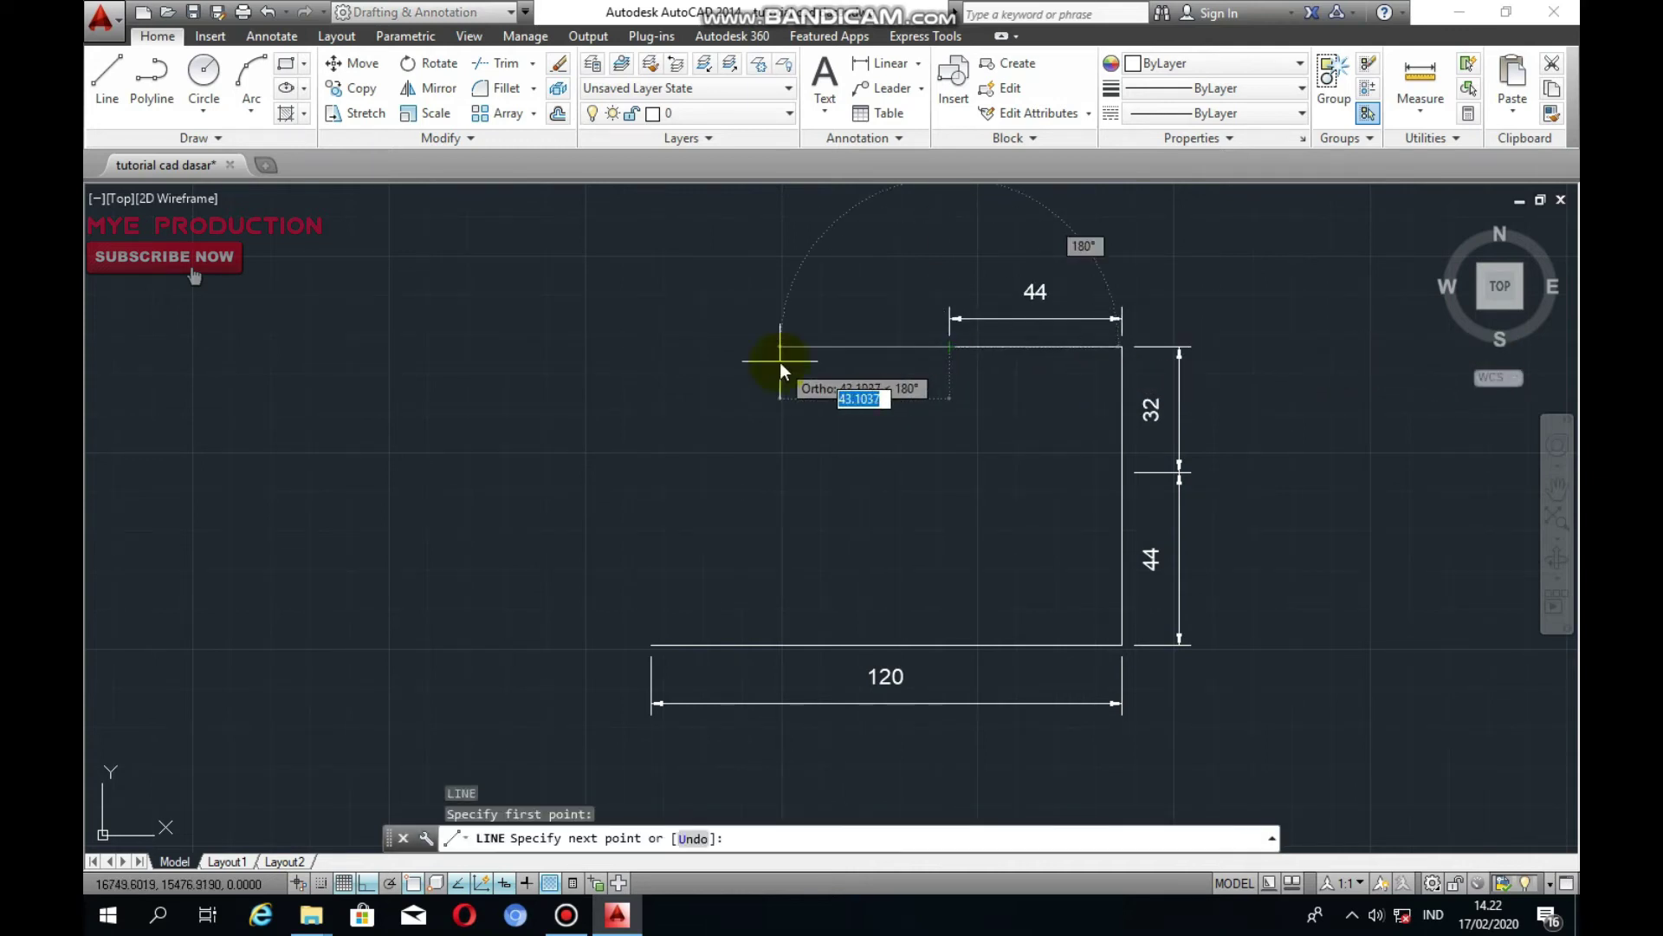
pyautogui.write('44')
pyautogui.press('Return')
pyautogui.press('Escape')
# Add a linear dimension to the second 44 mm top segment, in line with the neighbouring dimension
pyautogui.write('dli')
pyautogui.press('Return')
pyautogui.click(779, 346)
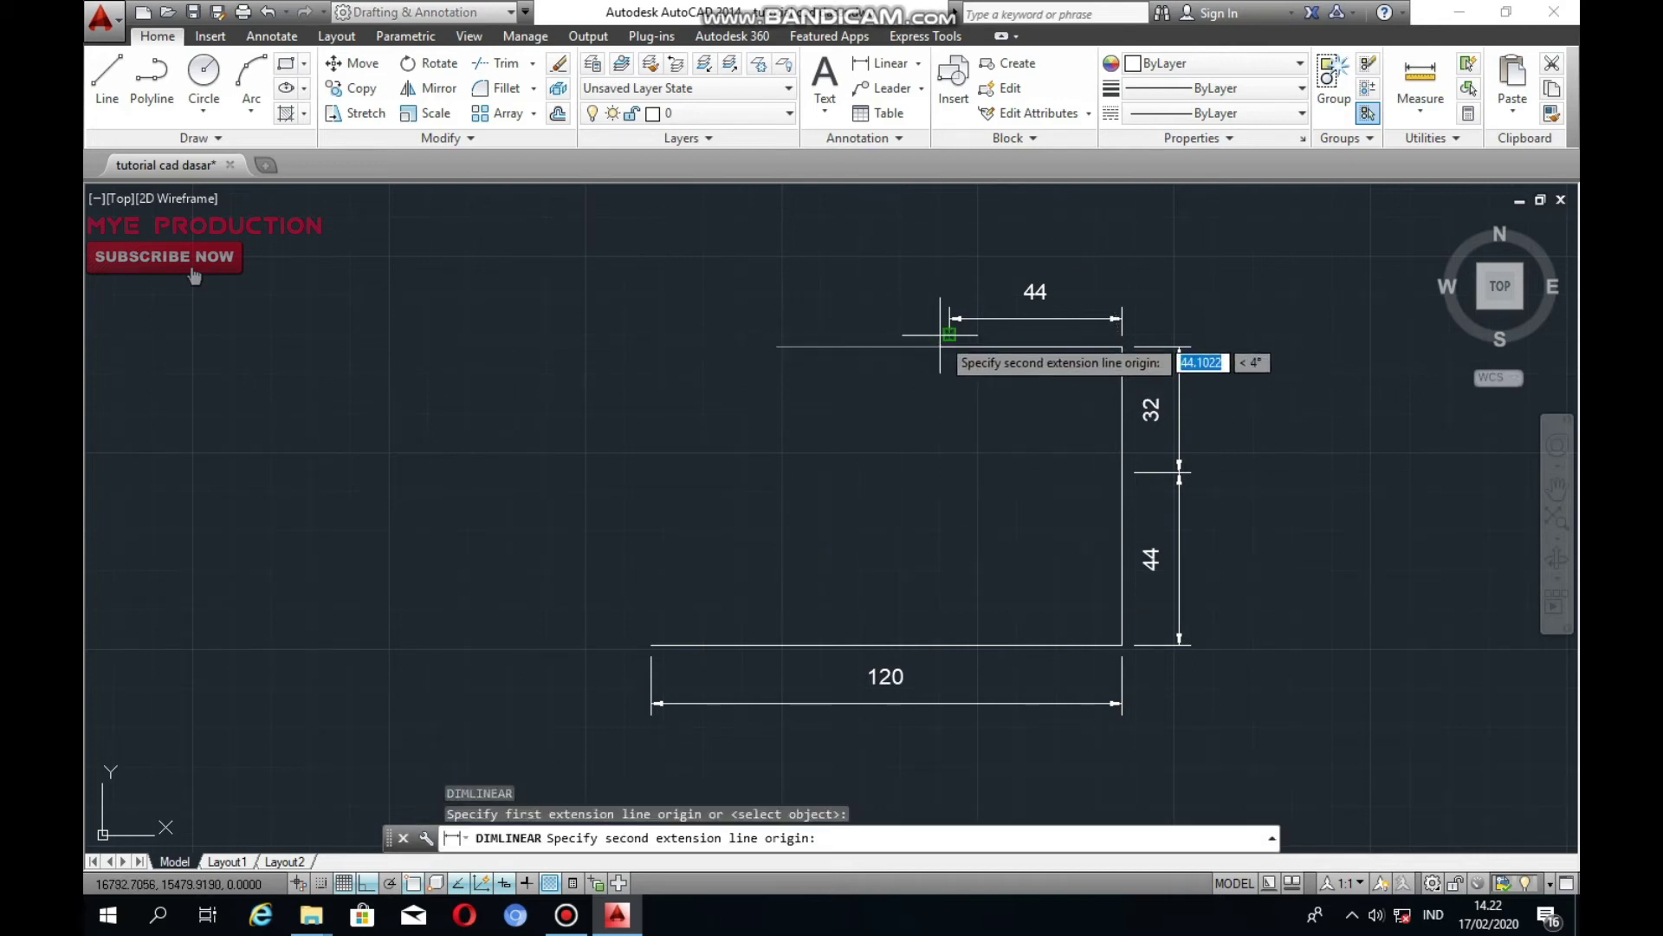
pyautogui.click(946, 346)
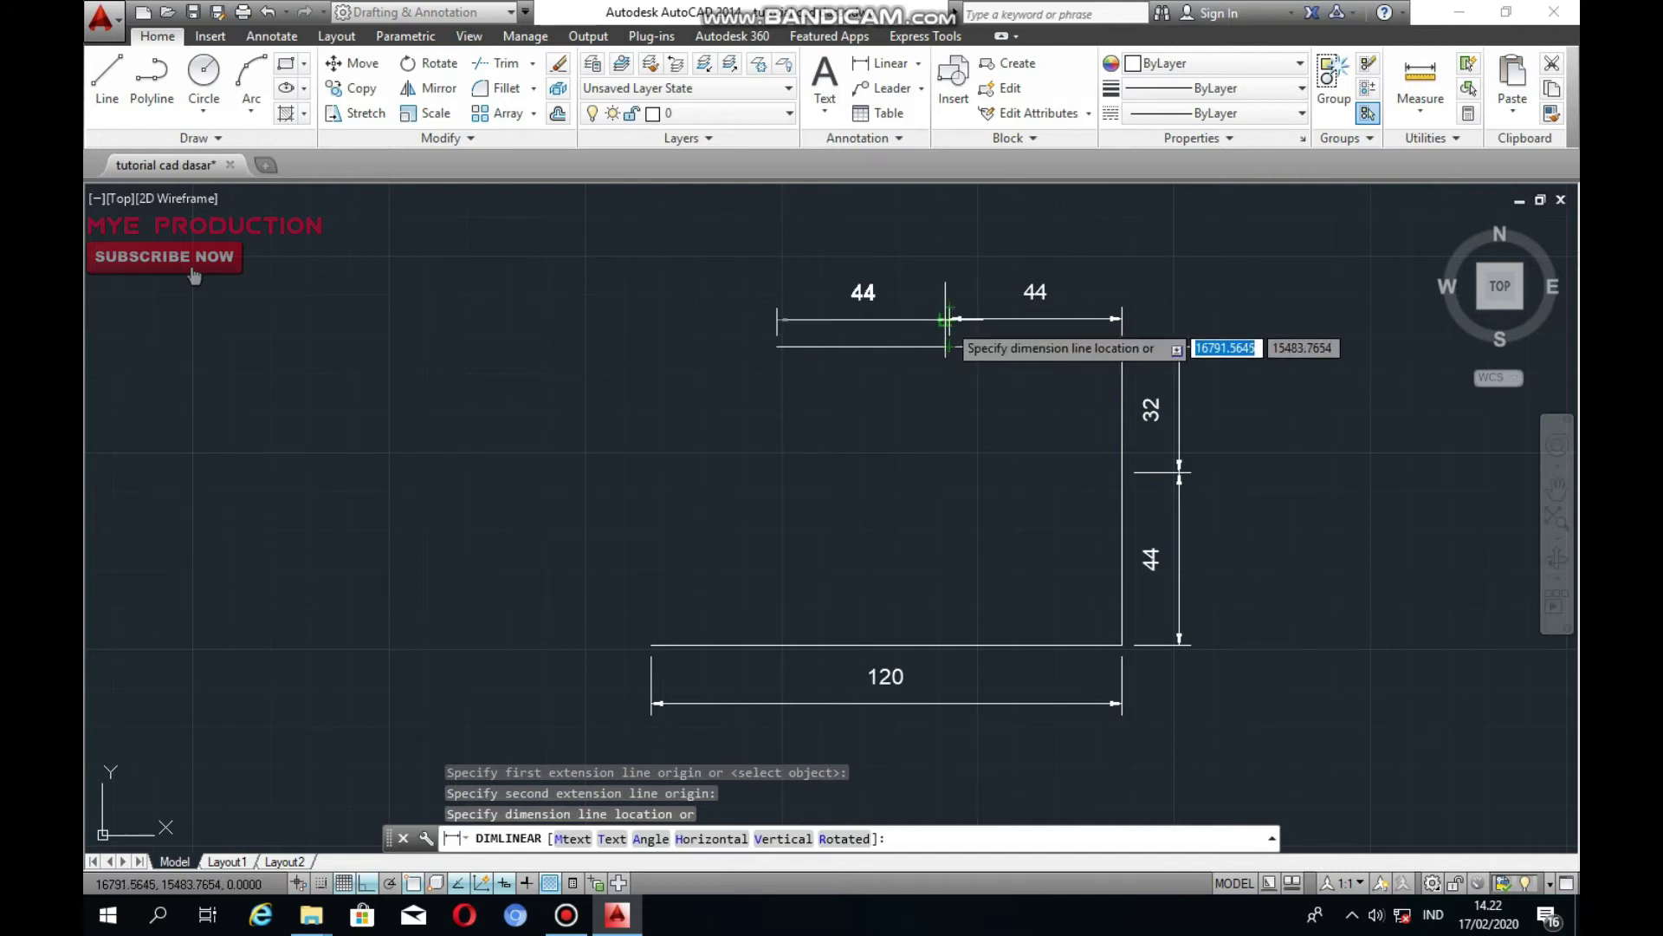
pyautogui.click(950, 319)
pyautogui.press('Escape')
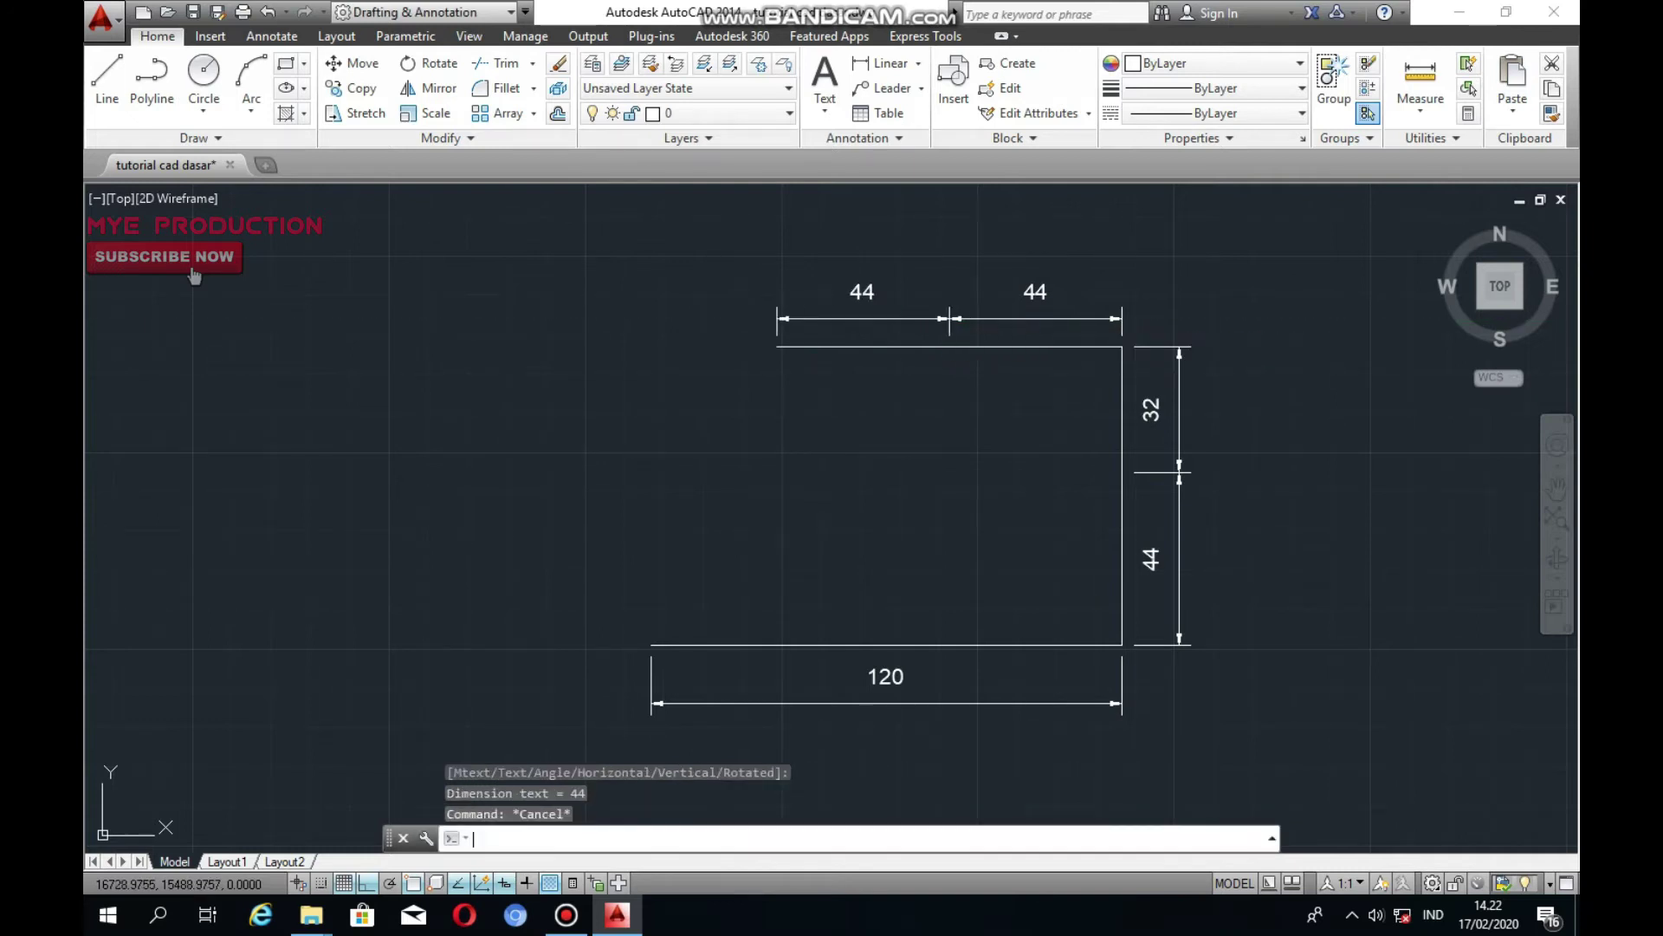
pyautogui.press('Return')
pyautogui.click(777, 346)
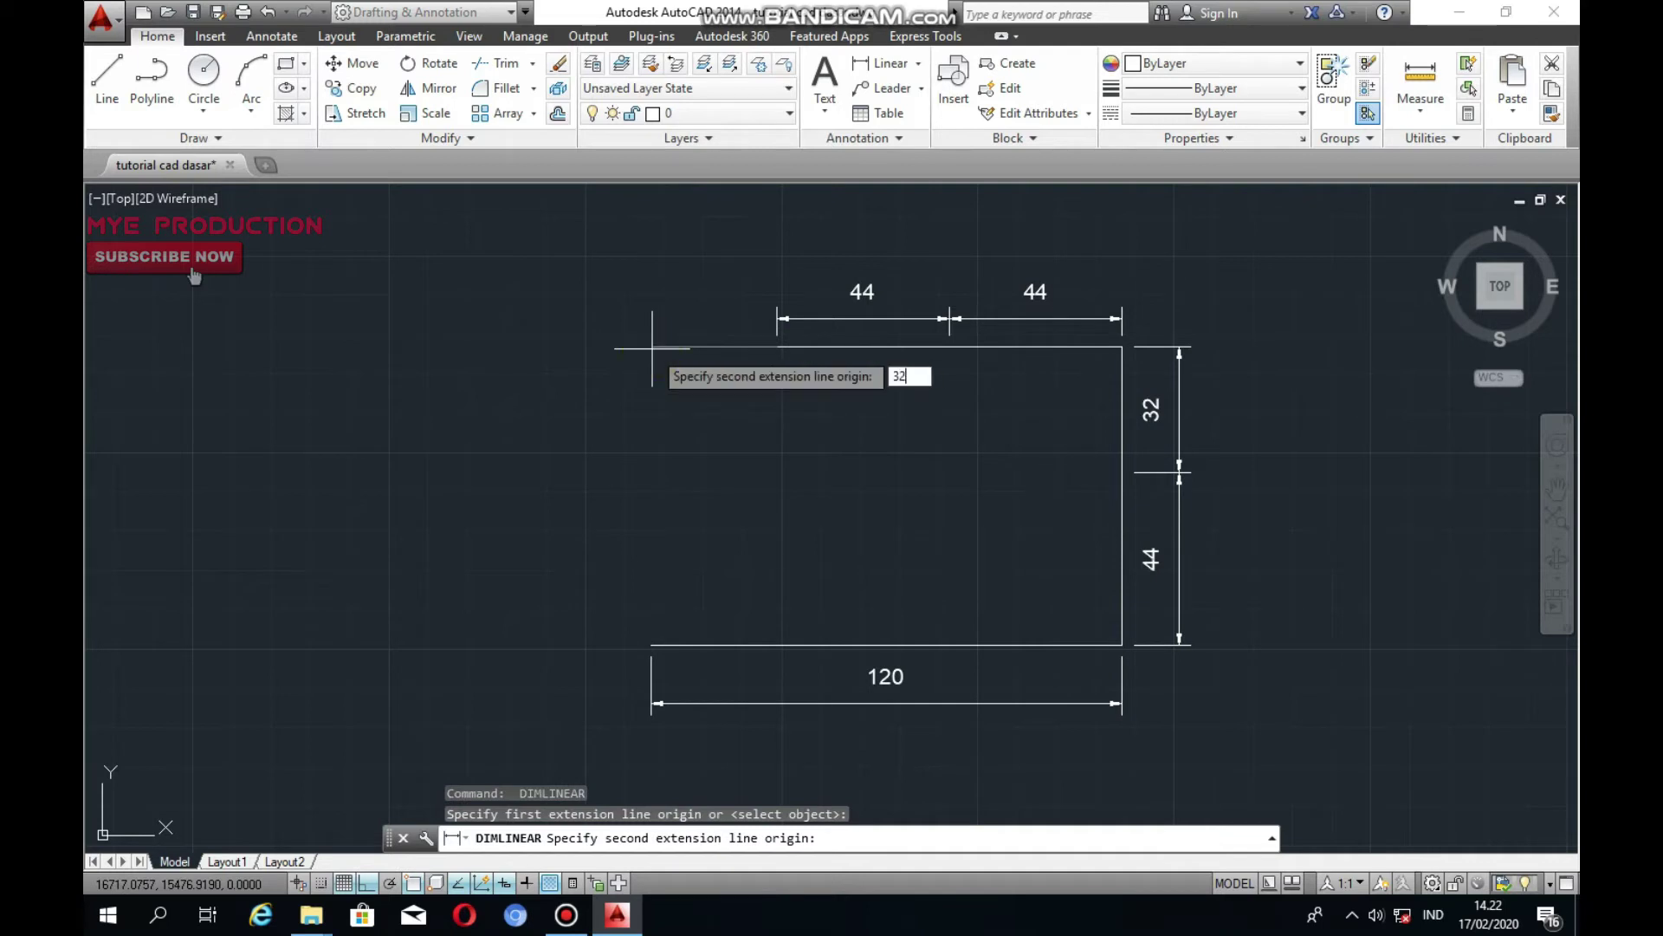
pyautogui.click(651, 348)
pyautogui.press('Escape')
# Extend the top edge with a 32 mm line to the left from its open end
pyautogui.write('l')
pyautogui.press('Return')
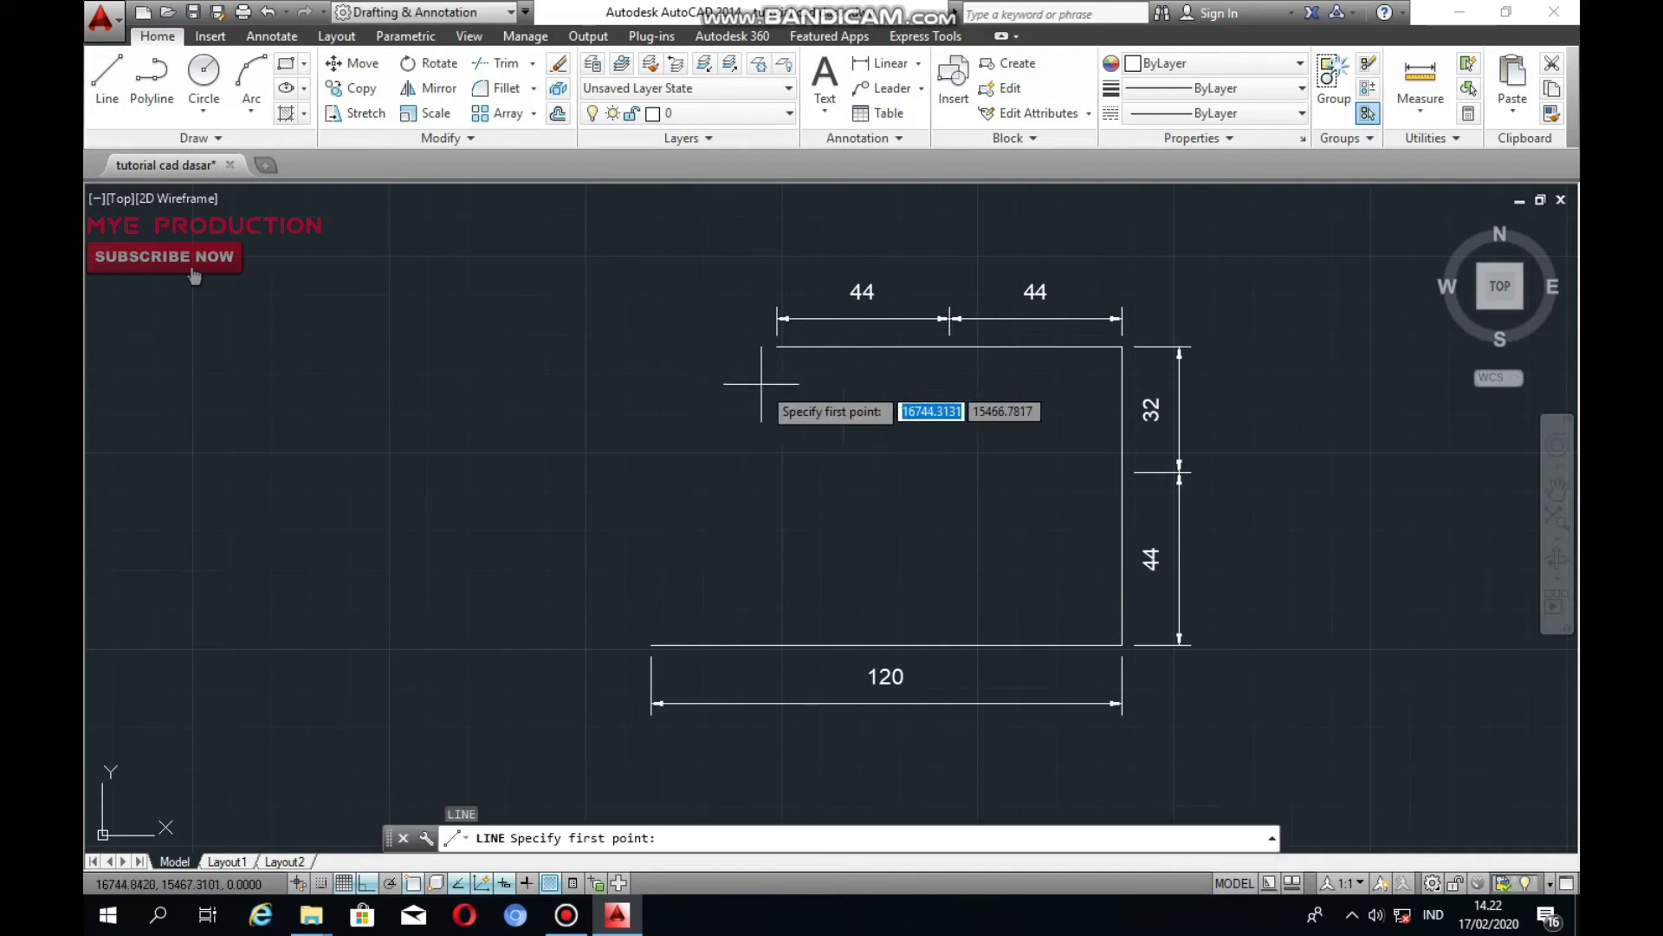
pyautogui.click(777, 346)
pyautogui.write('32')
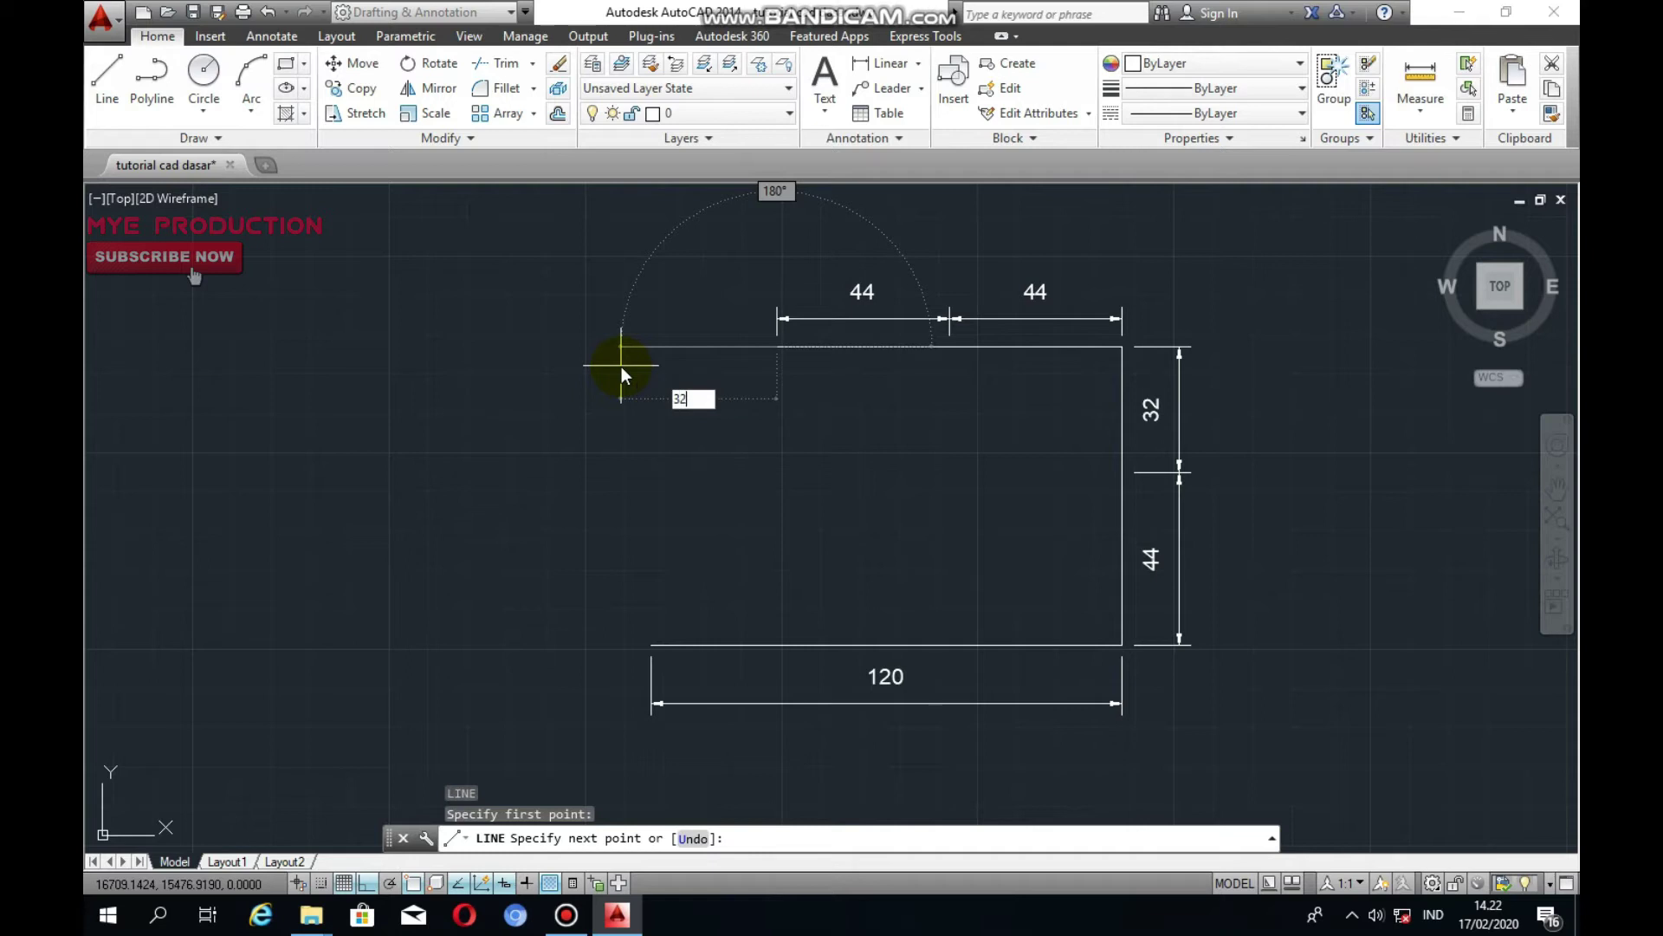
pyautogui.press('Return')
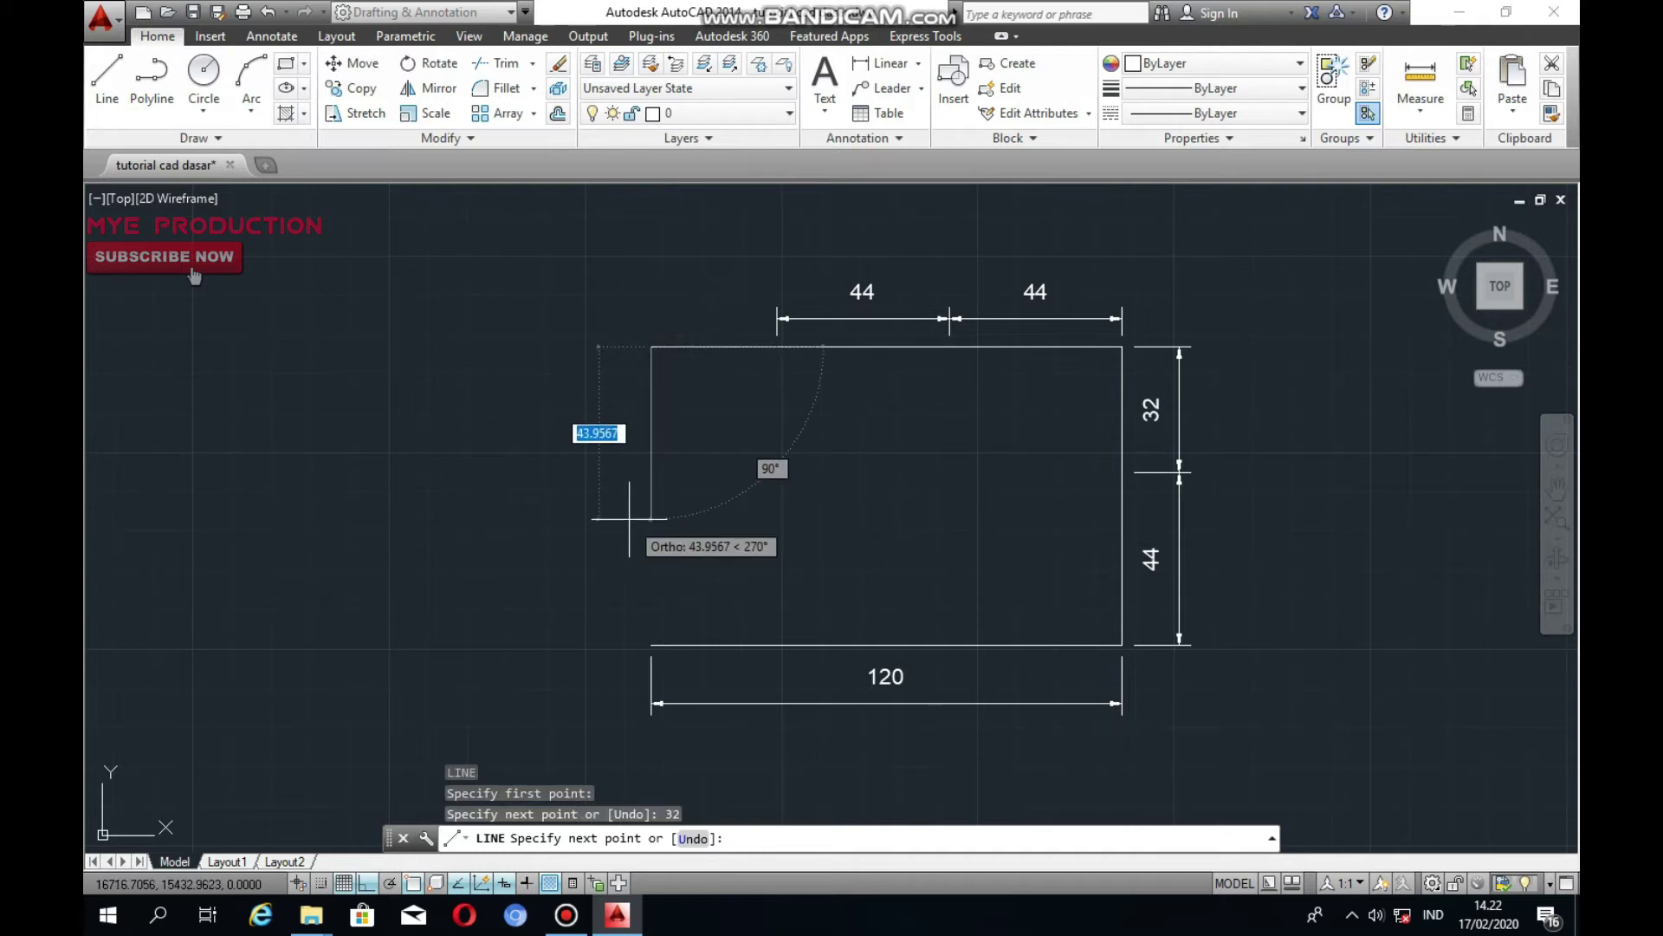
# Continue the line straight down with segments of 32 mm and 44 mm to close the left side of the outline
pyautogui.write('32')
pyautogui.press('Return')
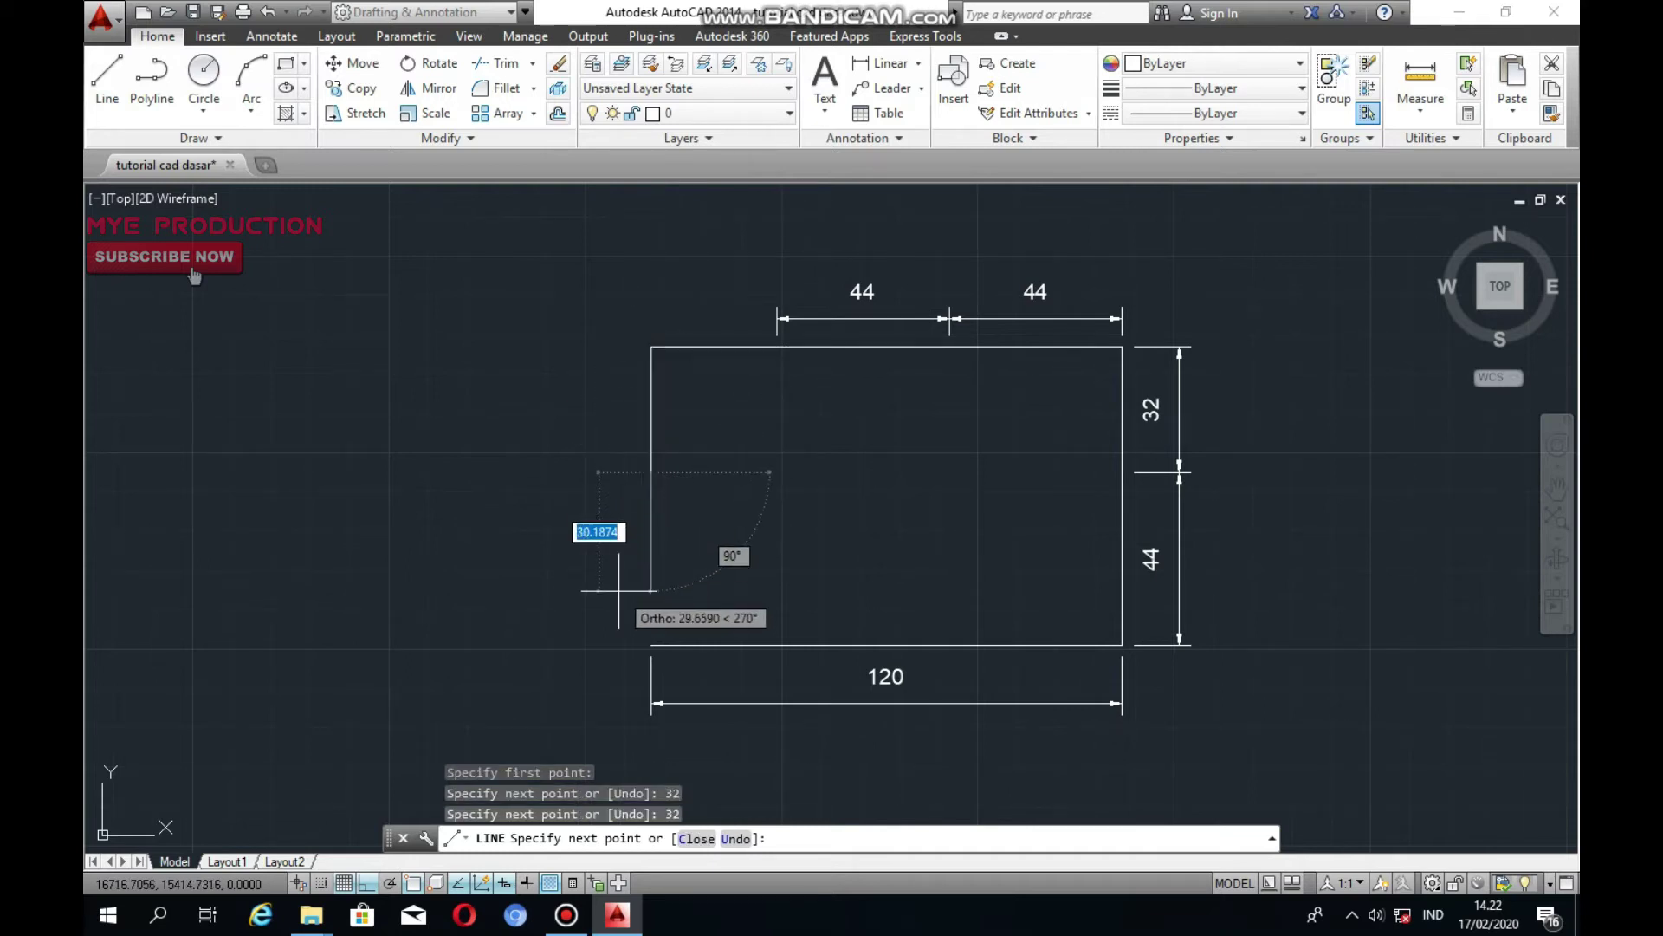
pyautogui.write('44')
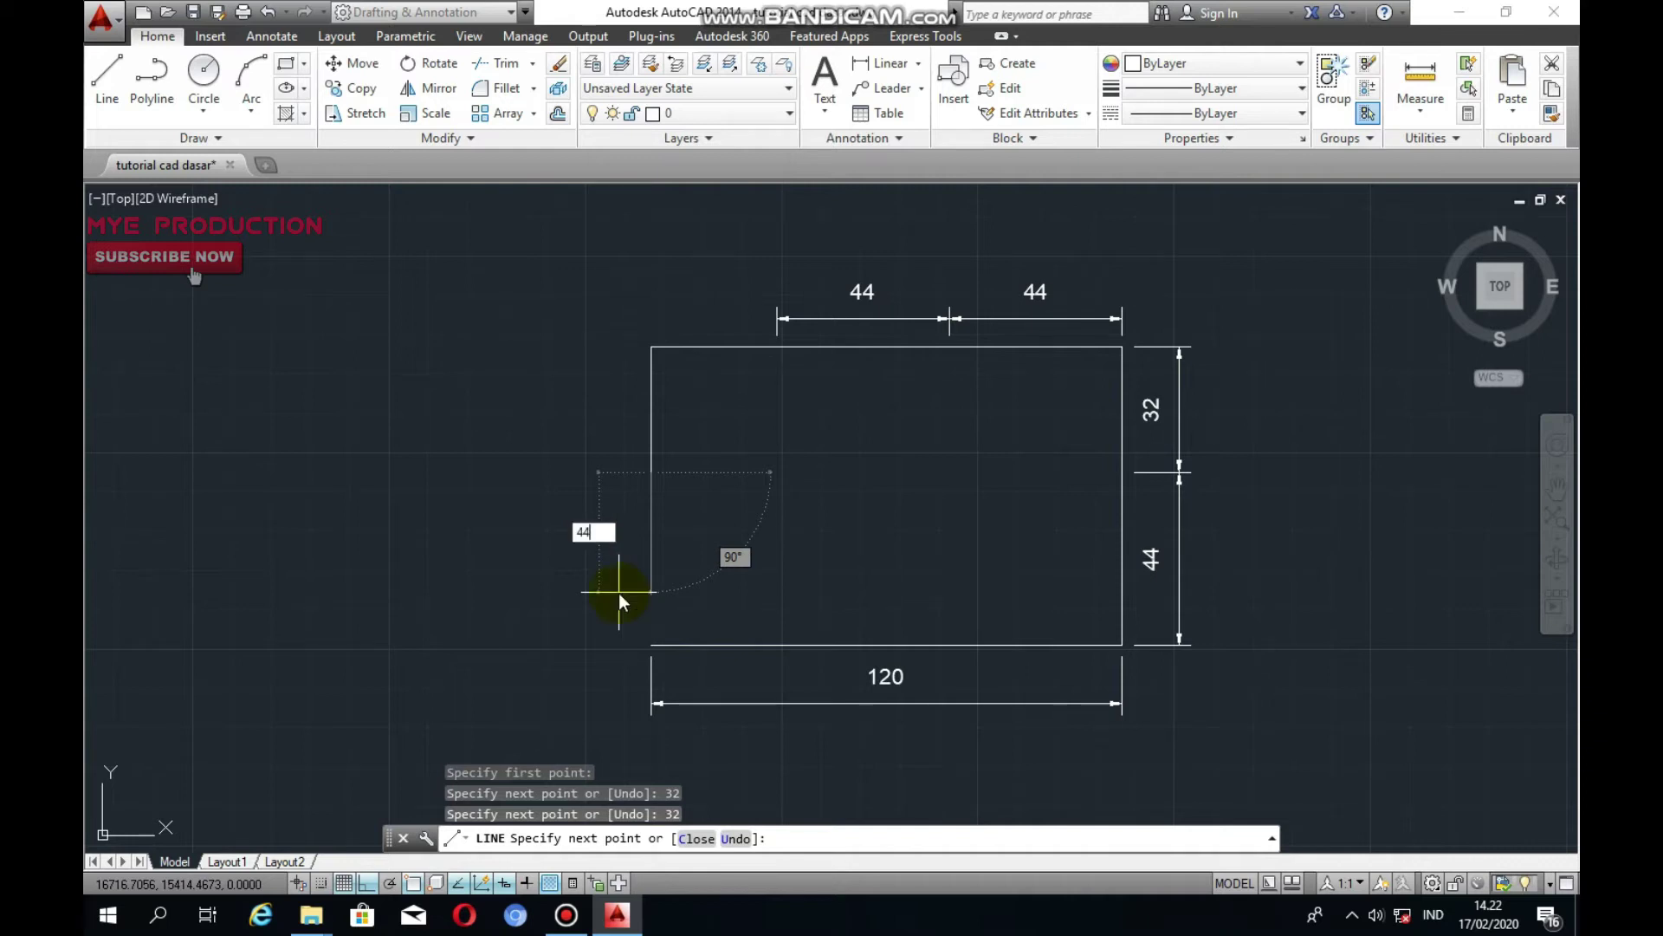
pyautogui.press('Return')
pyautogui.press('Escape')
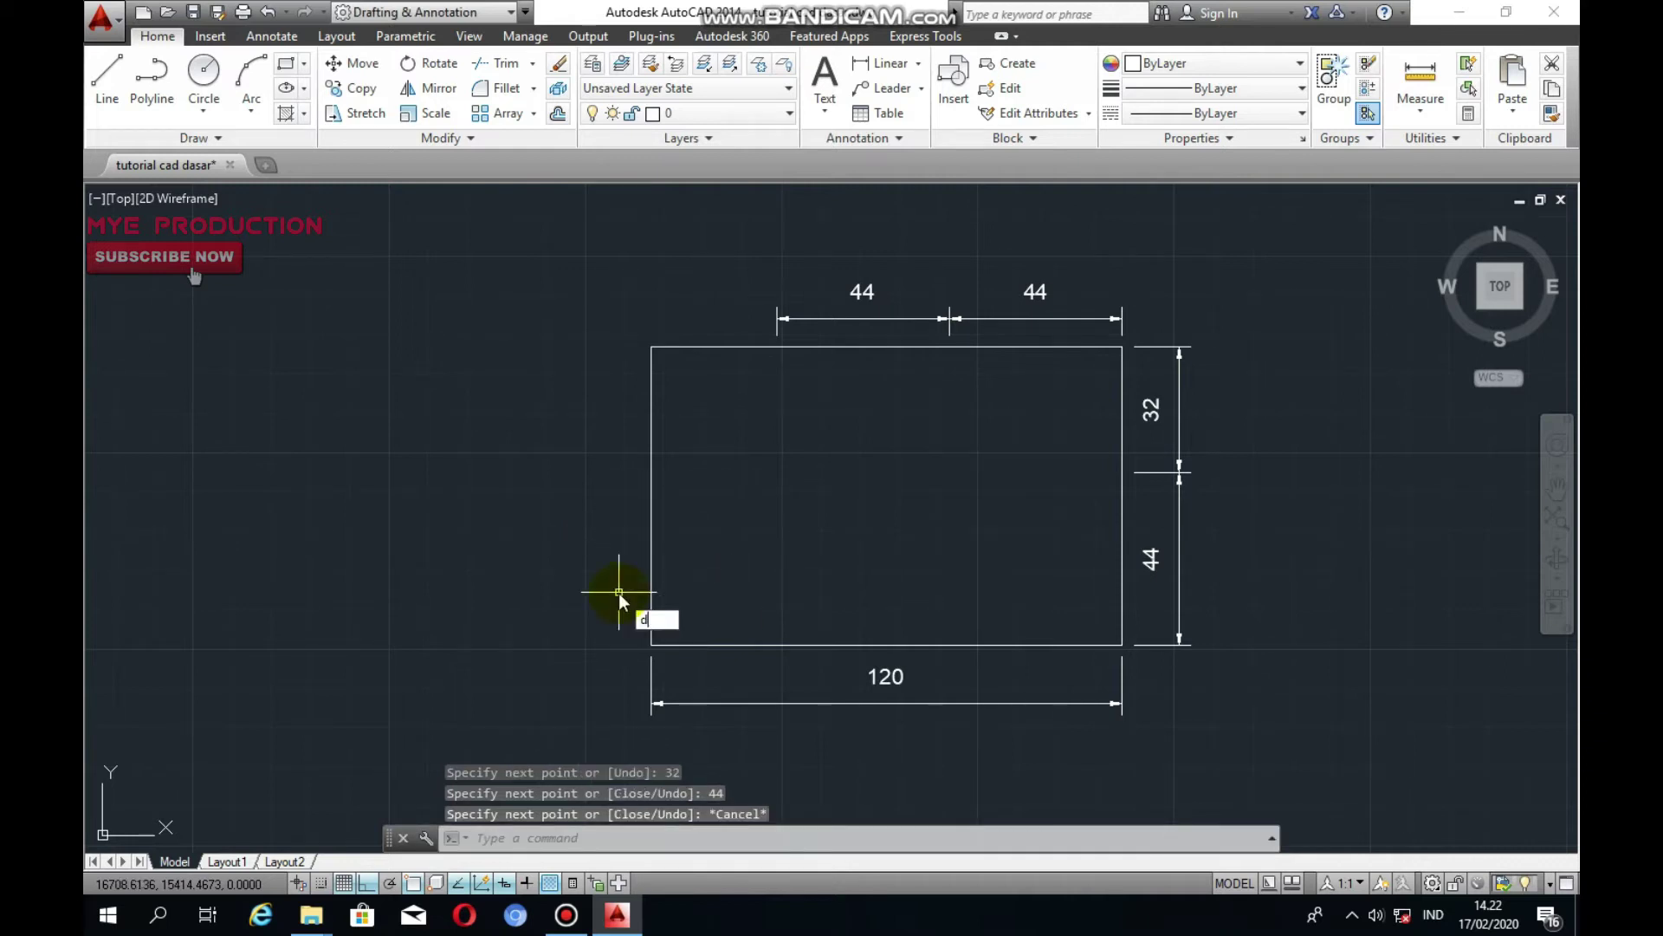
# Add a linear dimension to the leftmost top segment, in line with the other top dimensions
pyautogui.write('dli')
pyautogui.press('Return')
pyautogui.click(652, 347)
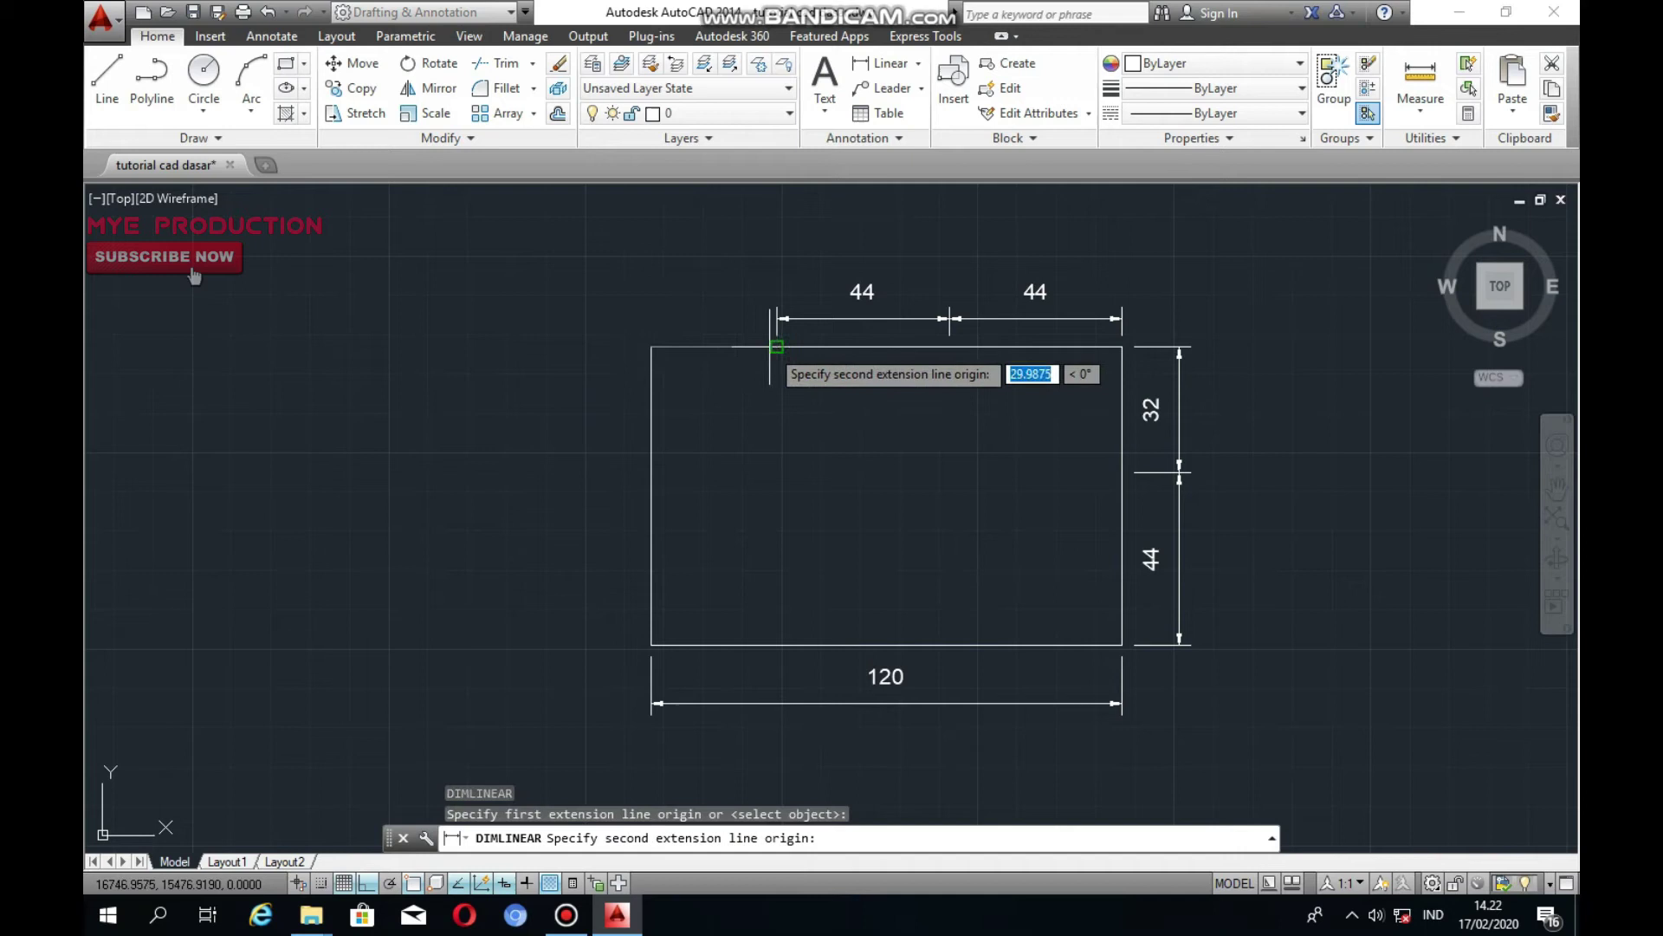
pyautogui.click(777, 346)
pyautogui.click(720, 318)
# Add a linear dimension to the upper segment of the left side, placing it outside the outline
pyautogui.press('Return')
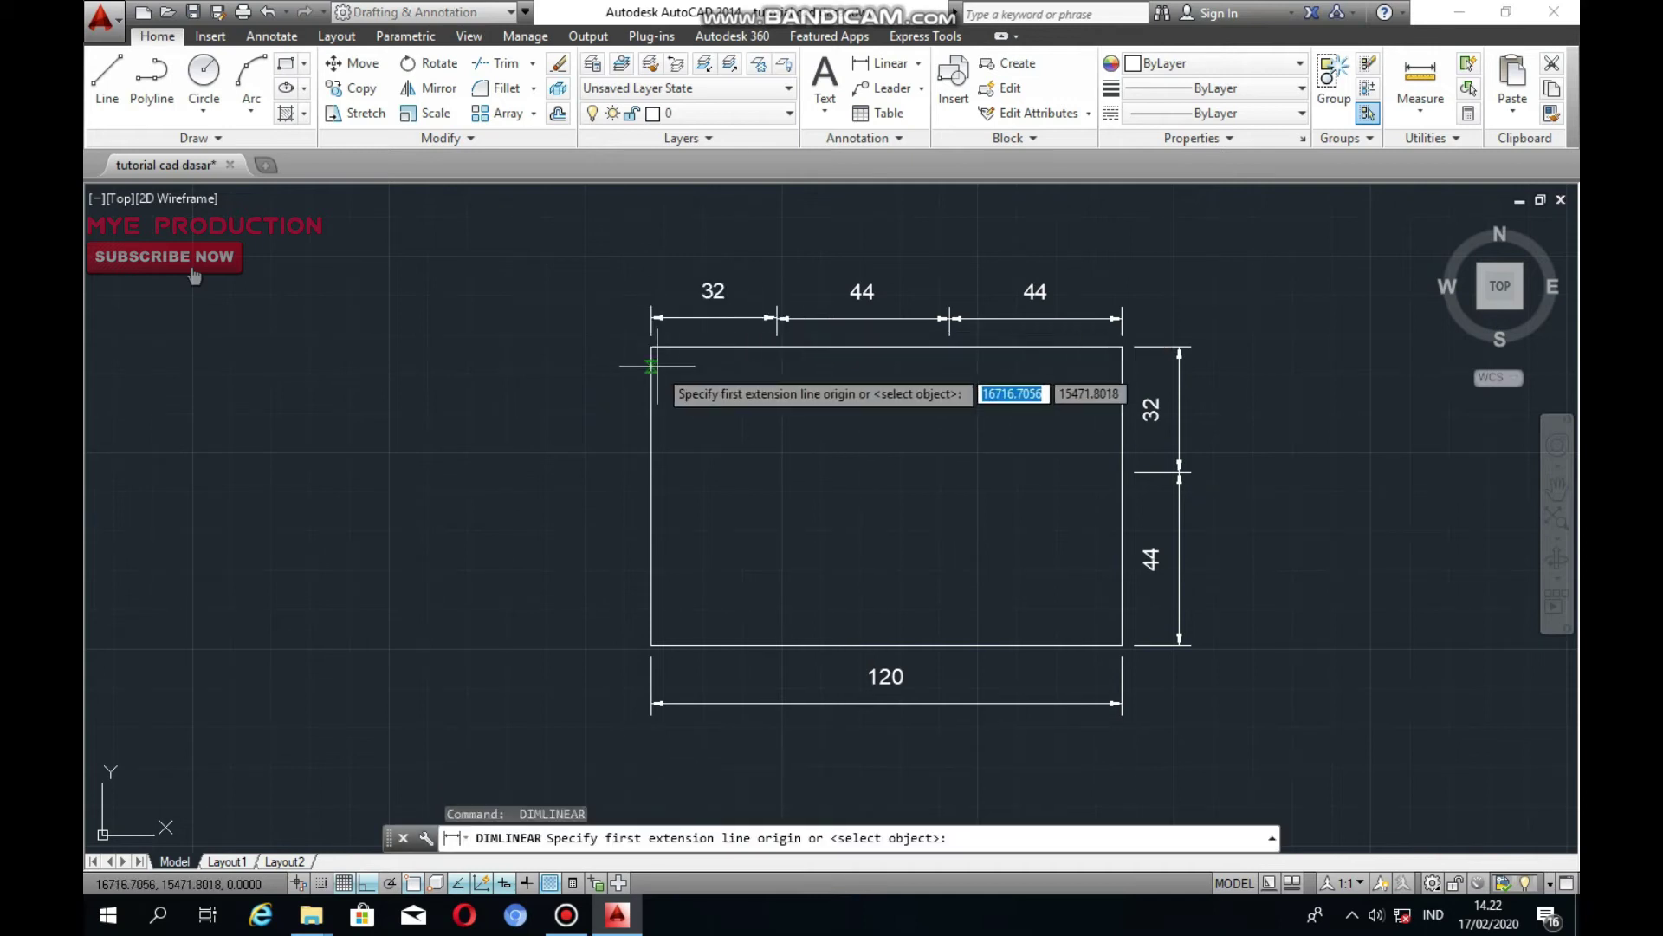
pyautogui.click(651, 346)
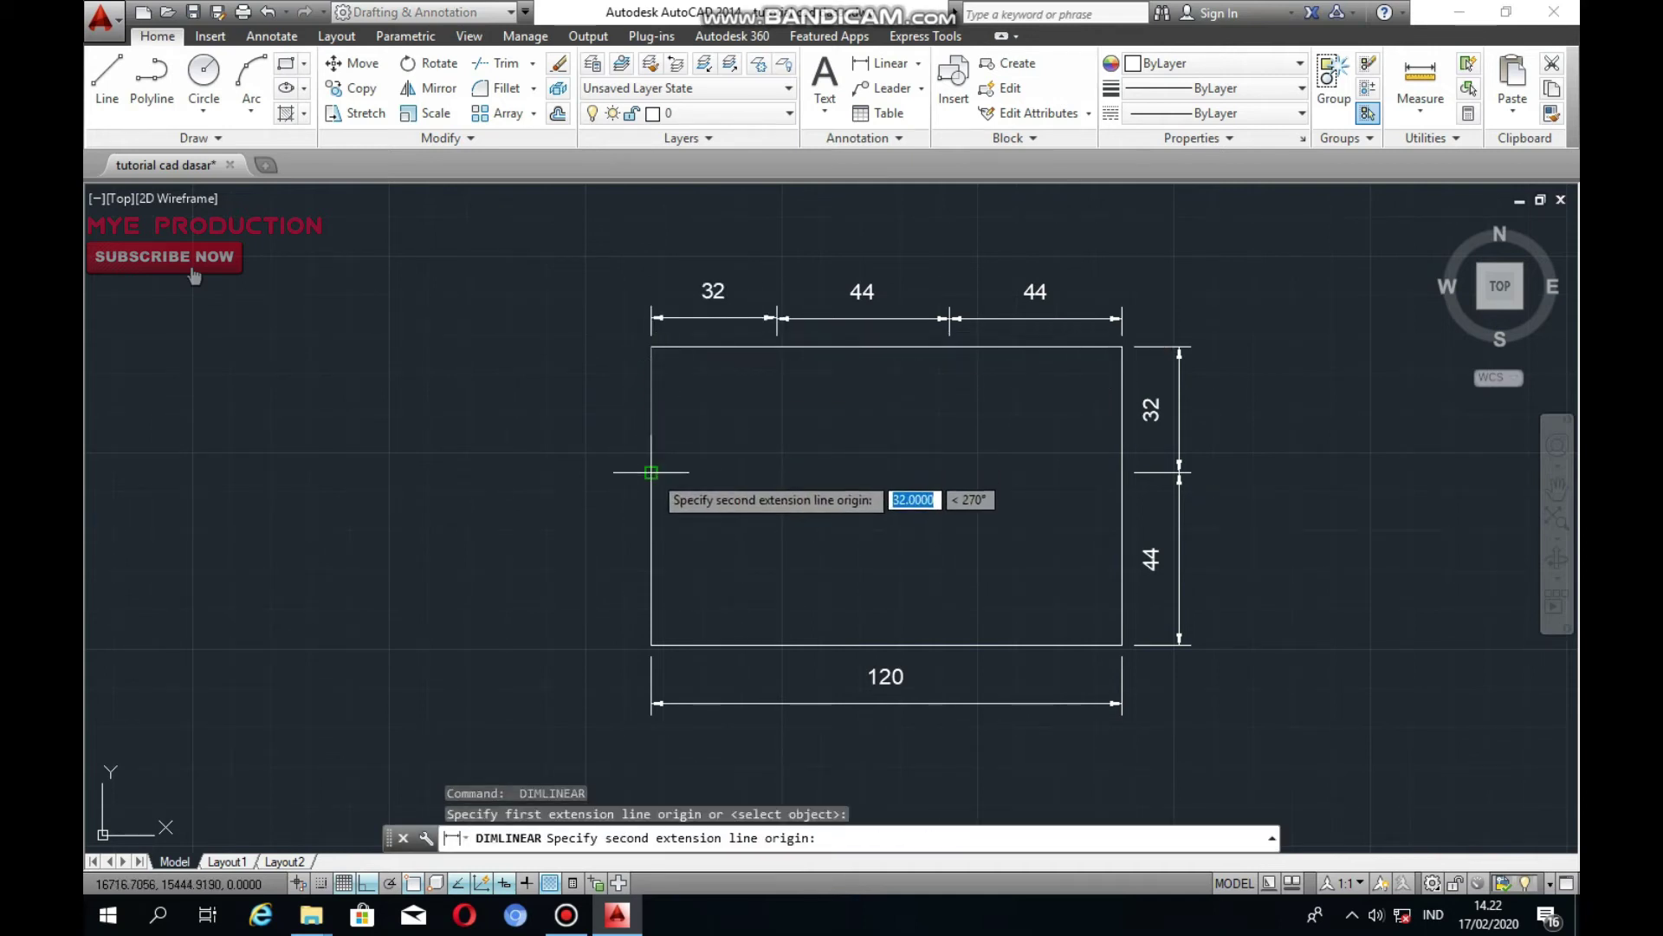
pyautogui.click(652, 472)
pyautogui.click(613, 472)
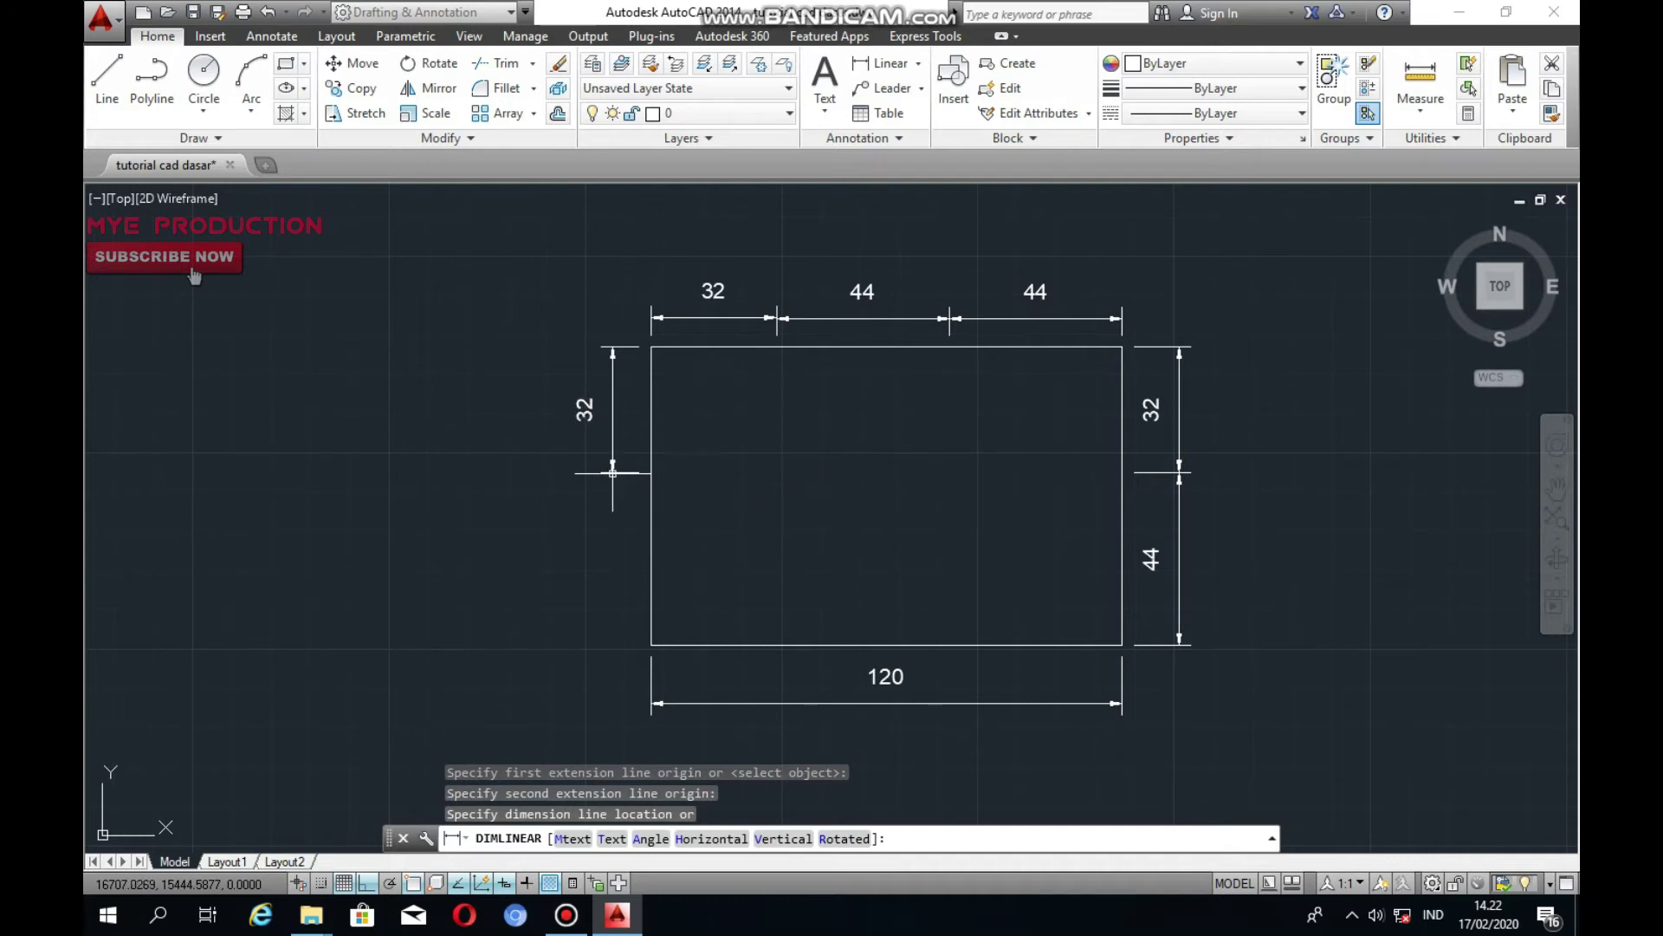
# Add a linear dimension to the lower segment of the left side, aligned with the dimension above it
pyautogui.press('Return')
pyautogui.click(652, 472)
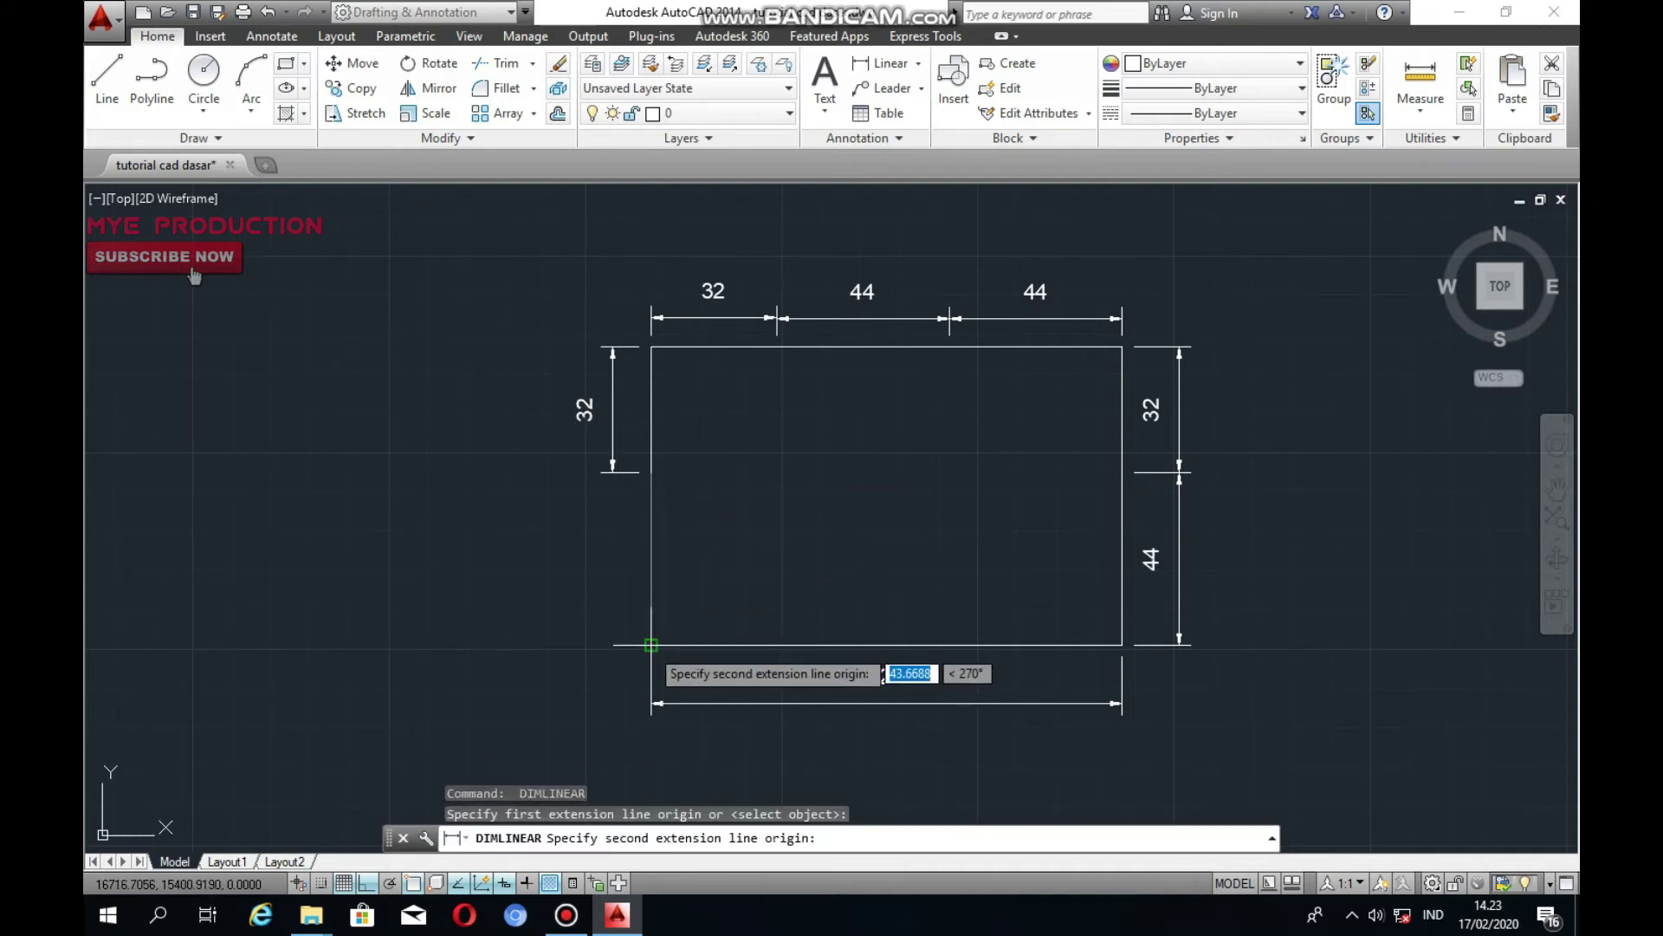
pyautogui.click(650, 643)
pyautogui.click(612, 641)
pyautogui.press('Escape')
# Draw a diagonal line across the upper-right corner, joining the segment endpoints on the top edge and right side
pyautogui.moveTo(834, 498); pyautogui.dragTo(820, 512, button='middle')
pyautogui.write('l')
pyautogui.press('Return')
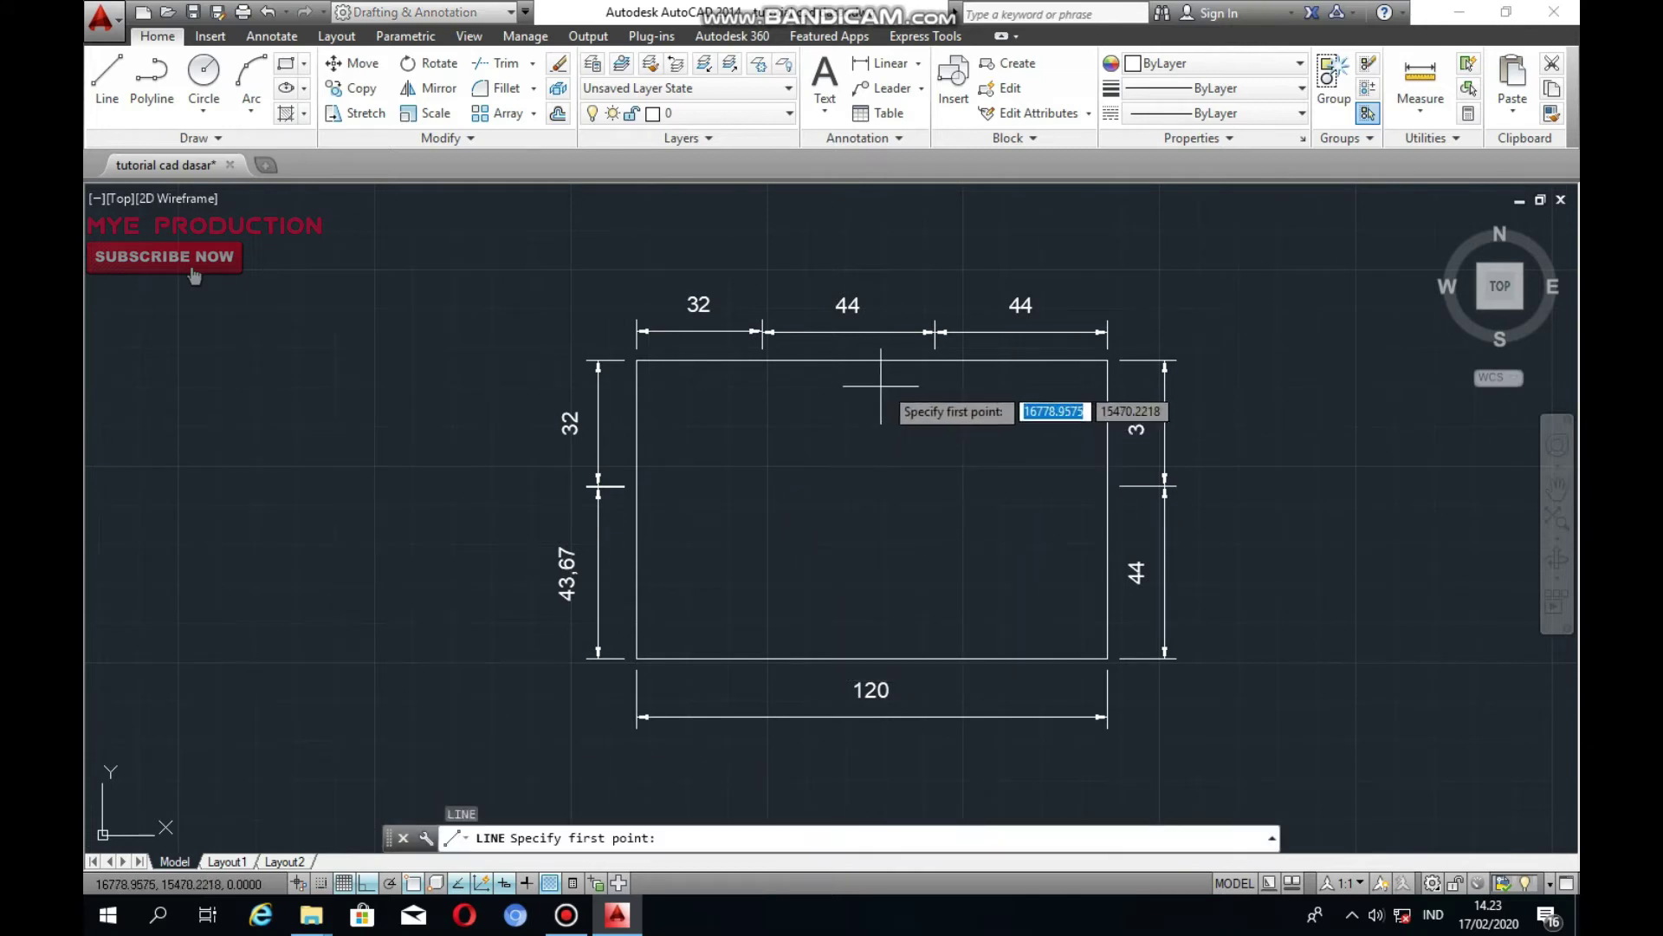
pyautogui.click(935, 359)
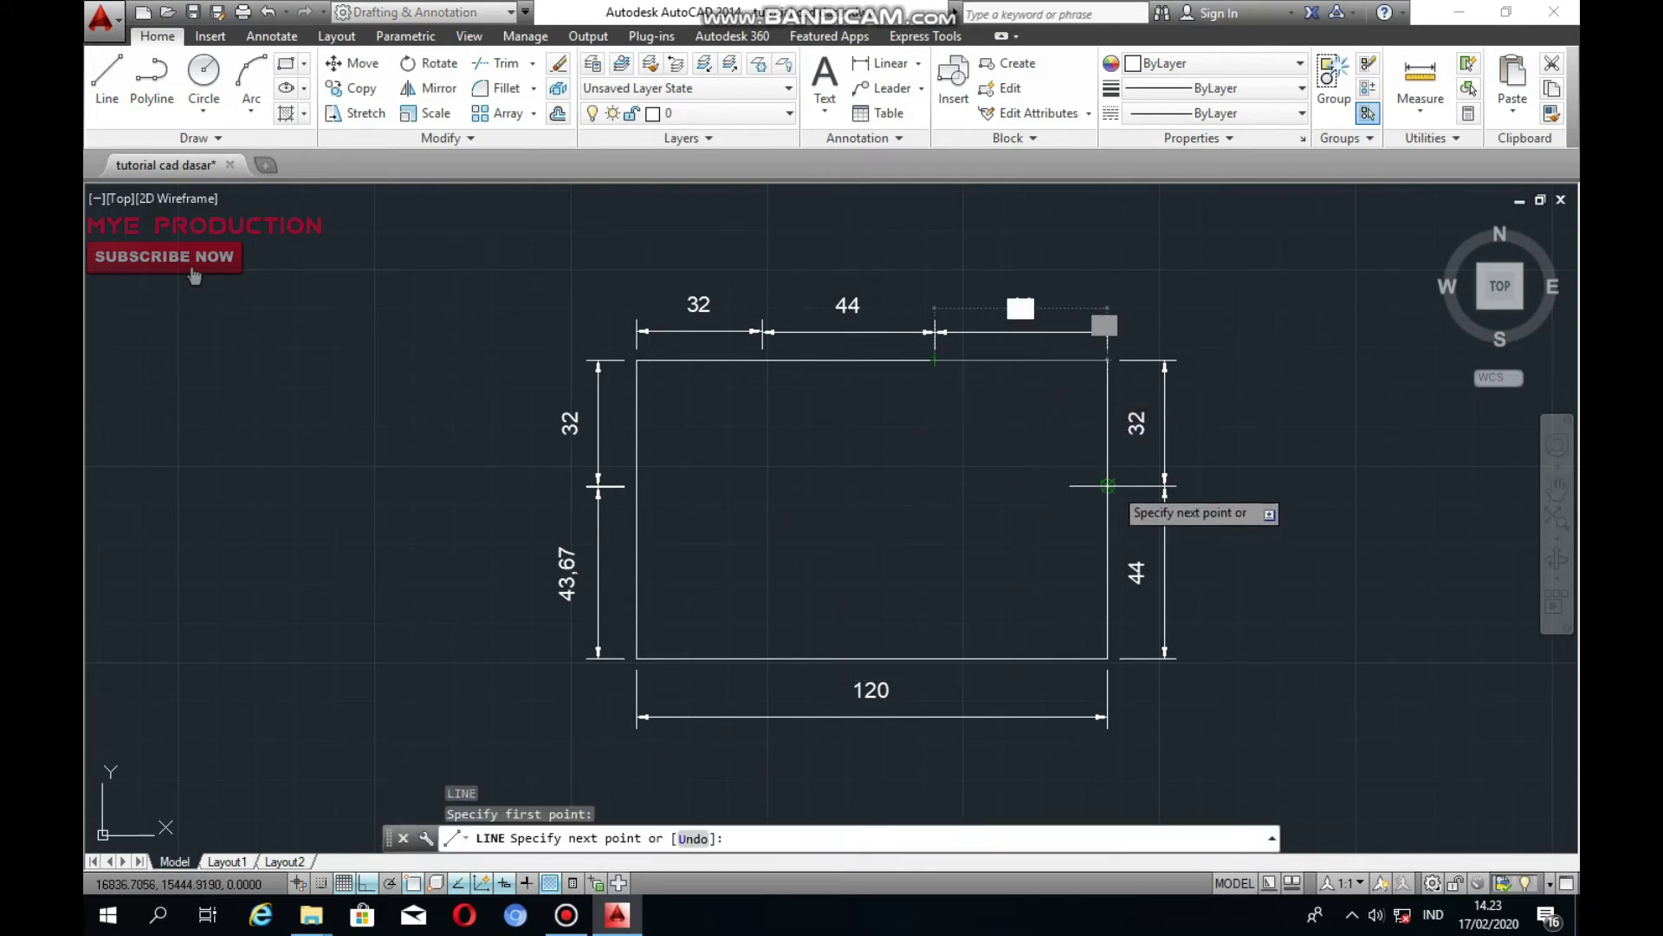
pyautogui.click(1063, 484)
pyautogui.press('Escape')
# Draw a diagonal line across the upper-left corner, joining the segment endpoints on the top edge and left side
pyautogui.write('l')
pyautogui.press('Return')
pyautogui.click(762, 359)
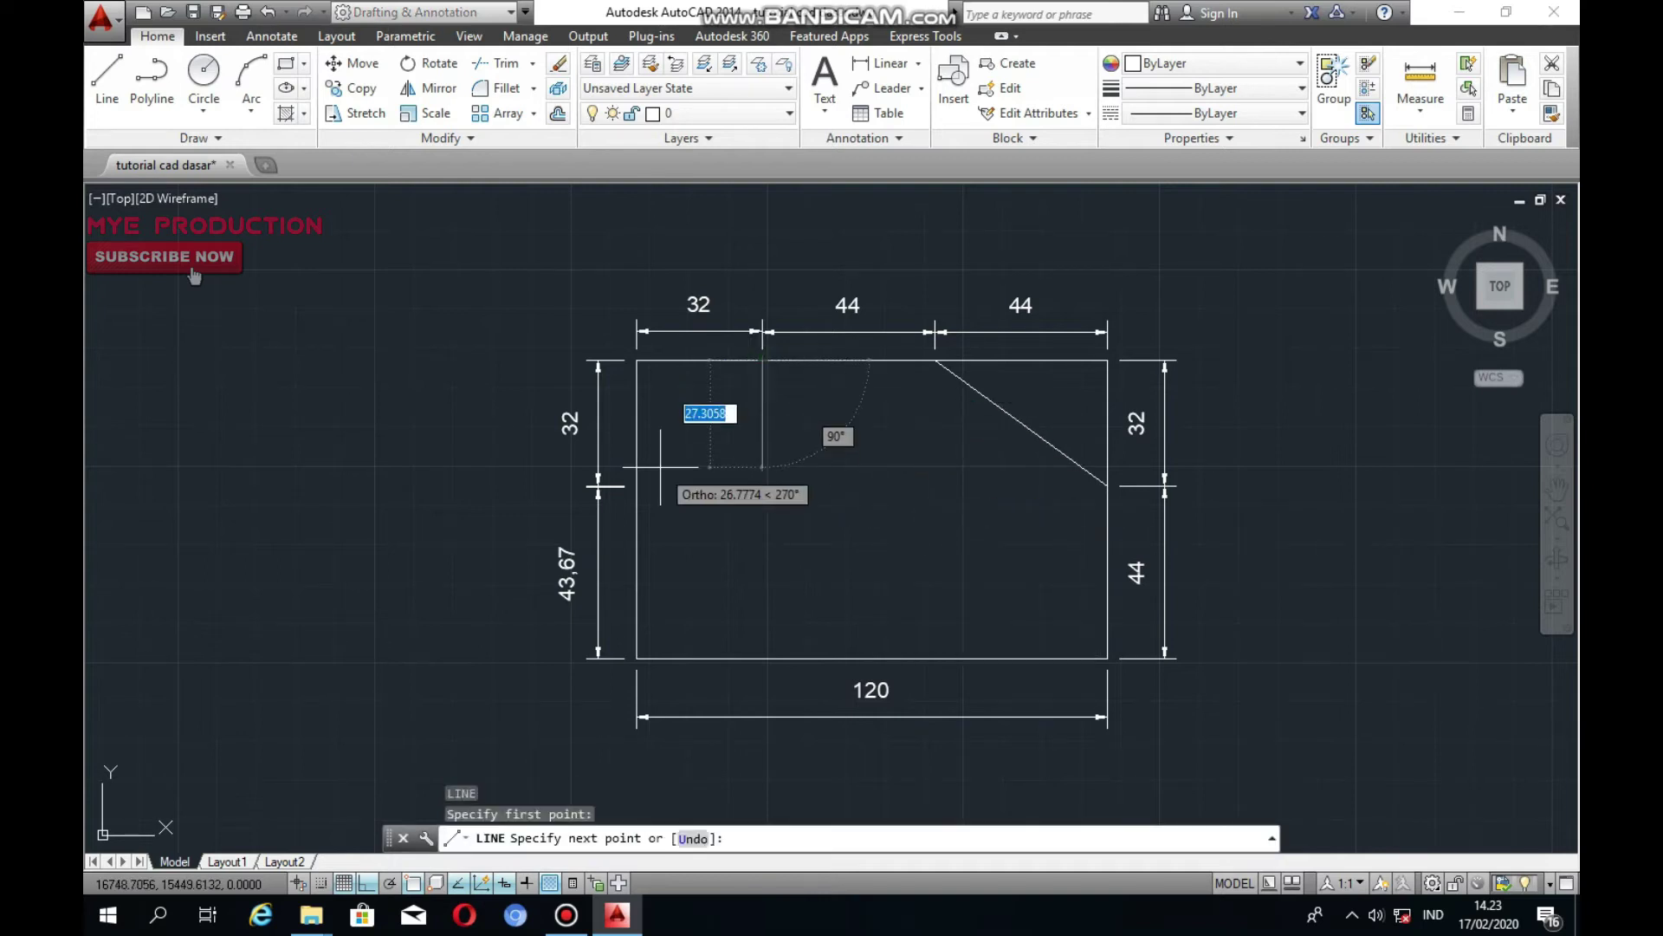
pyautogui.click(637, 485)
pyautogui.press('Escape')
pyautogui.moveTo(777, 461); pyautogui.dragTo(801, 447, button='middle')
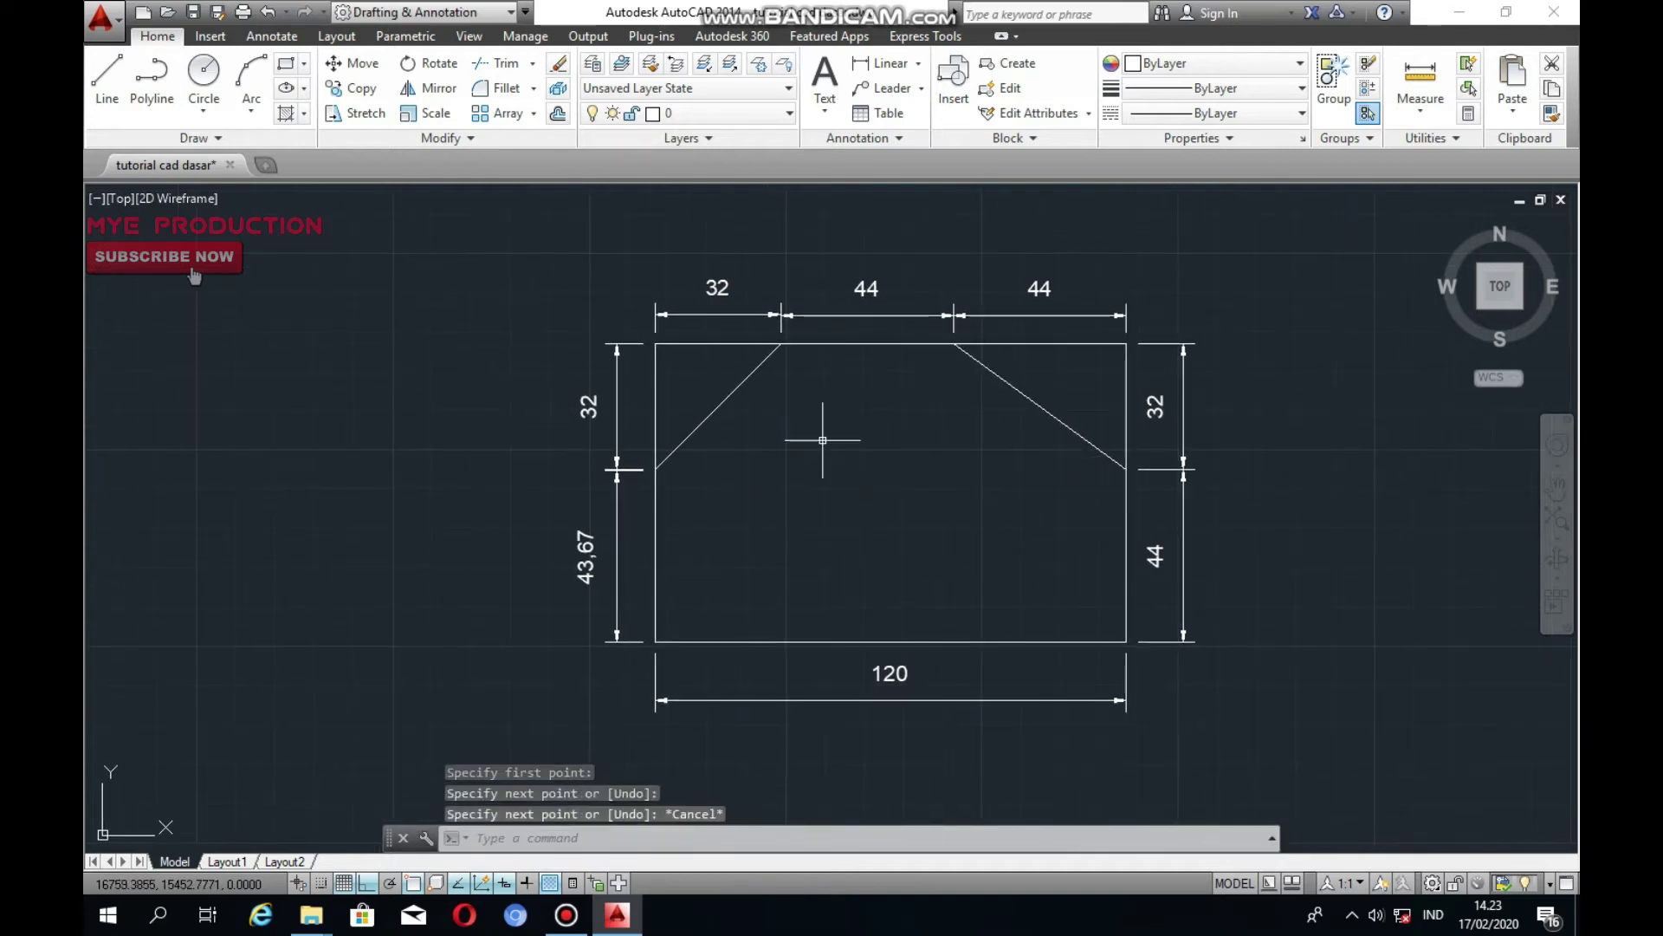
# Offset the bottom edge 36 mm upward into the outline
pyautogui.moveTo(804, 626); pyautogui.dragTo(844, 570, button='middle')
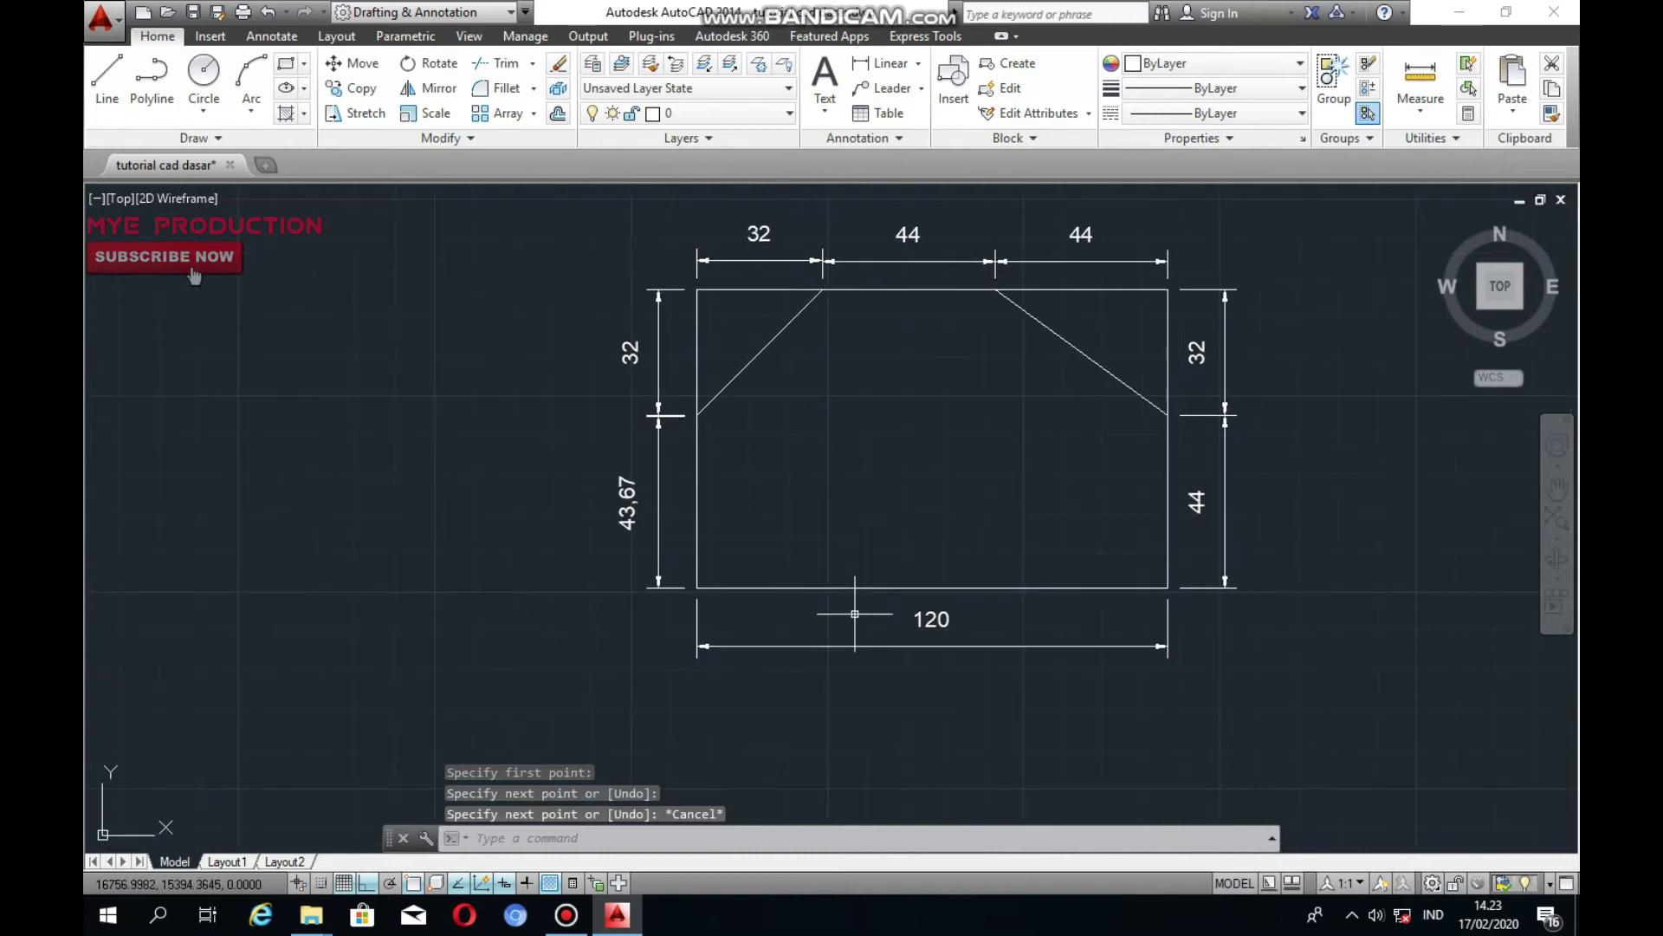
pyautogui.click(855, 617)
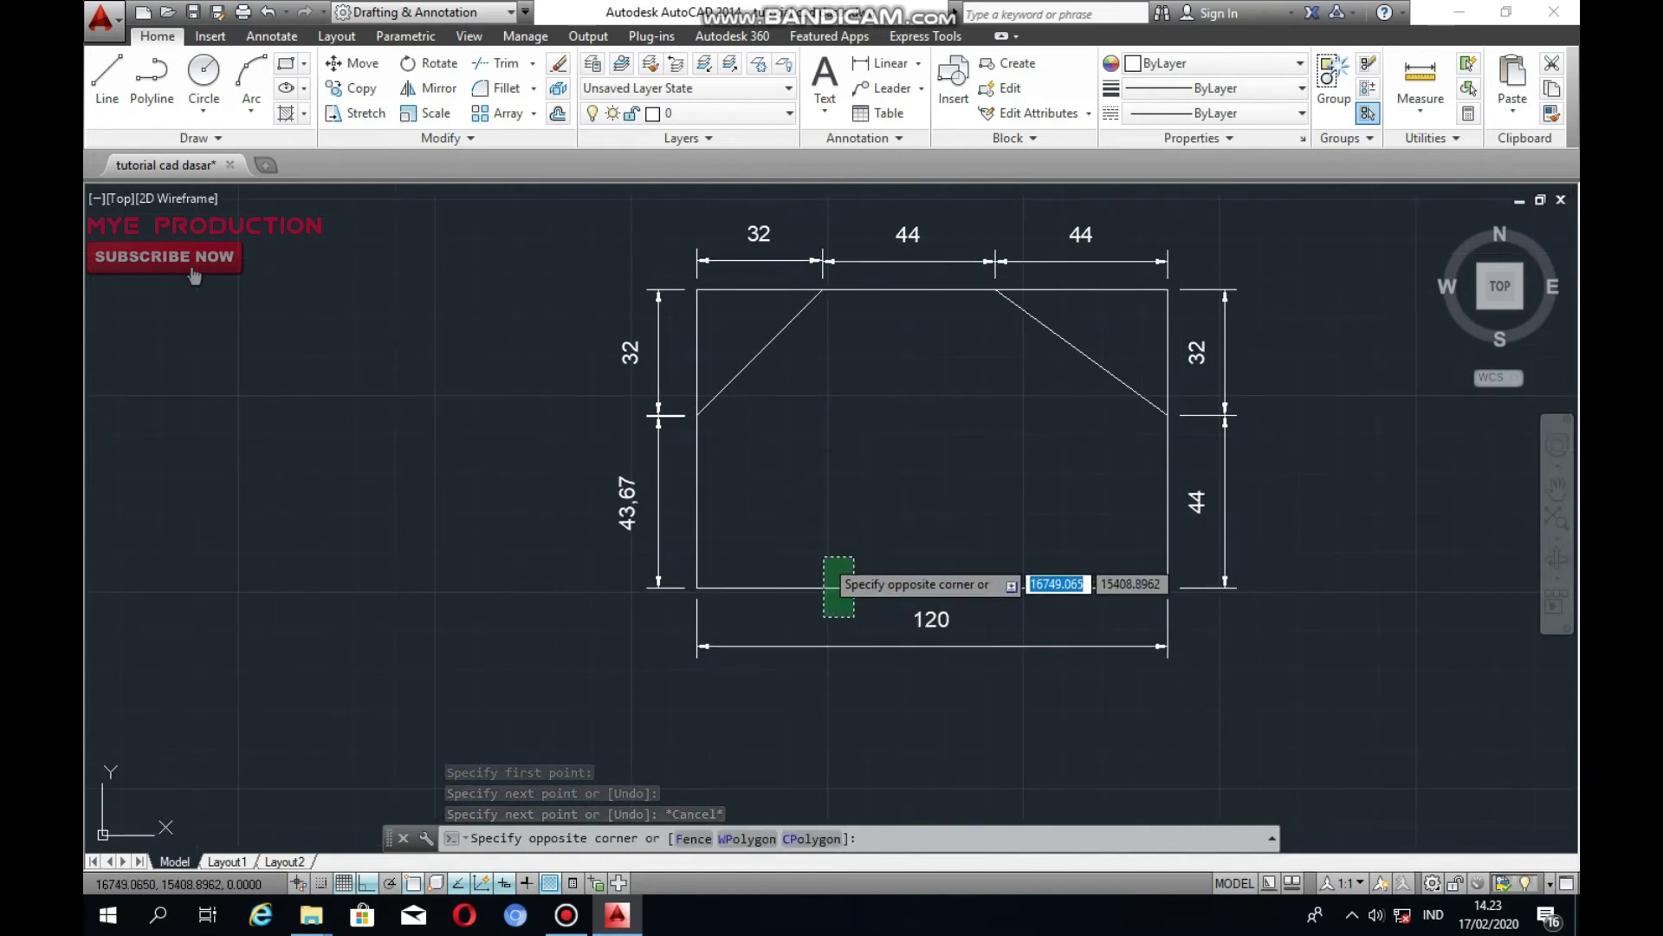
pyautogui.click(824, 557)
pyautogui.write('o')
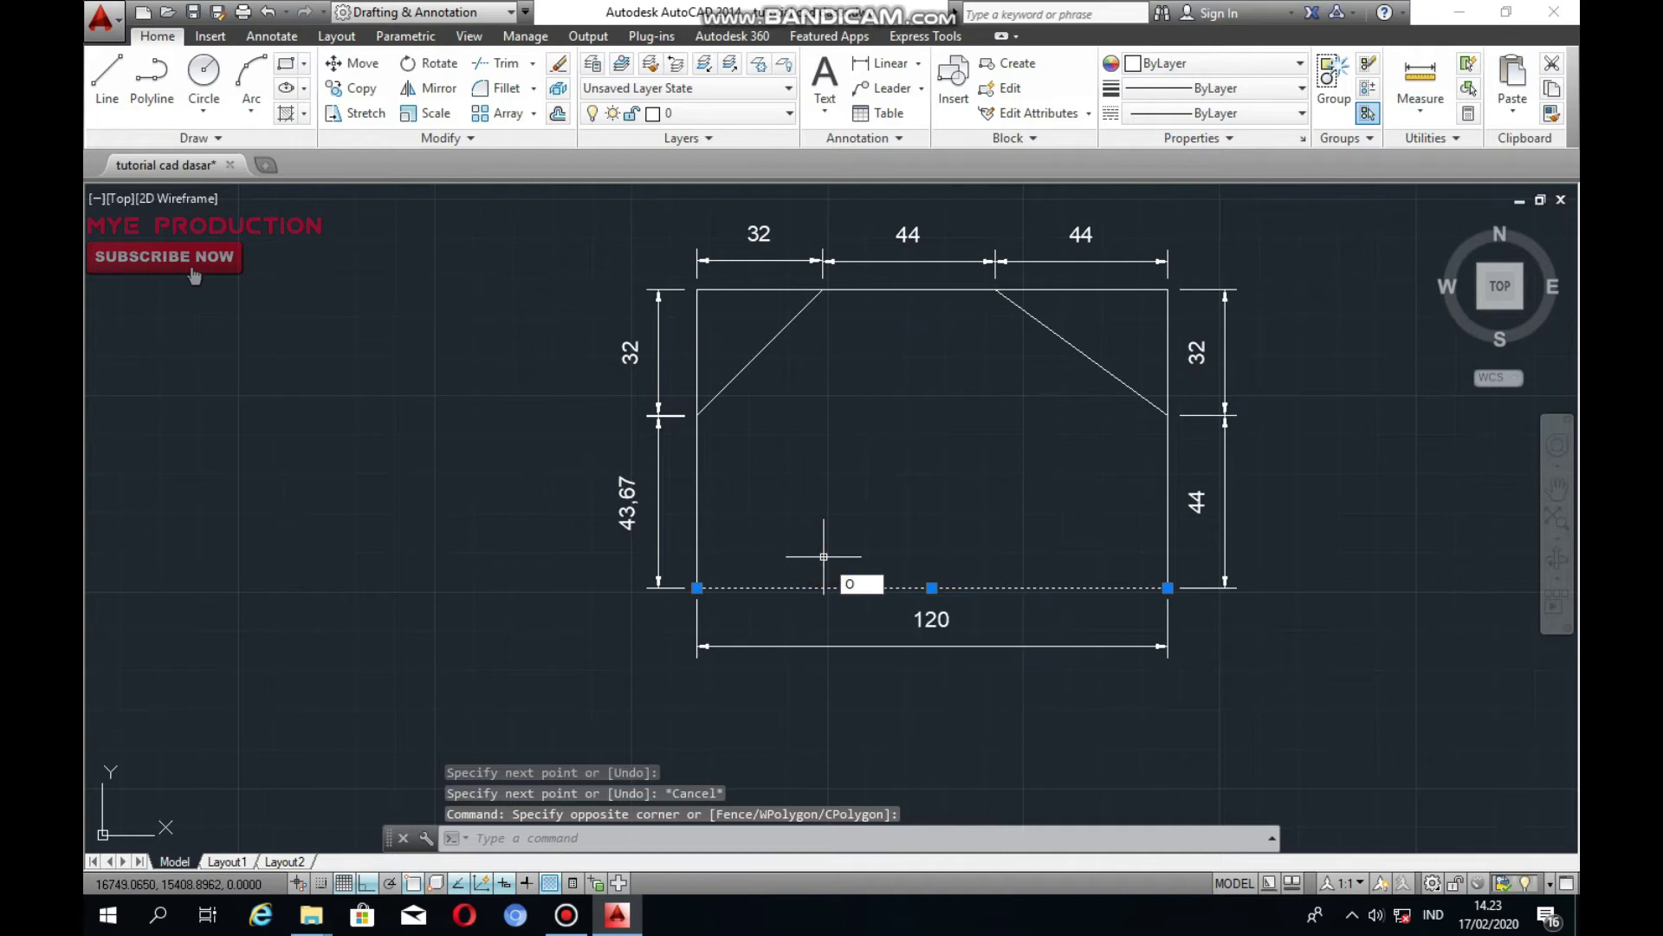
pyautogui.press('Return')
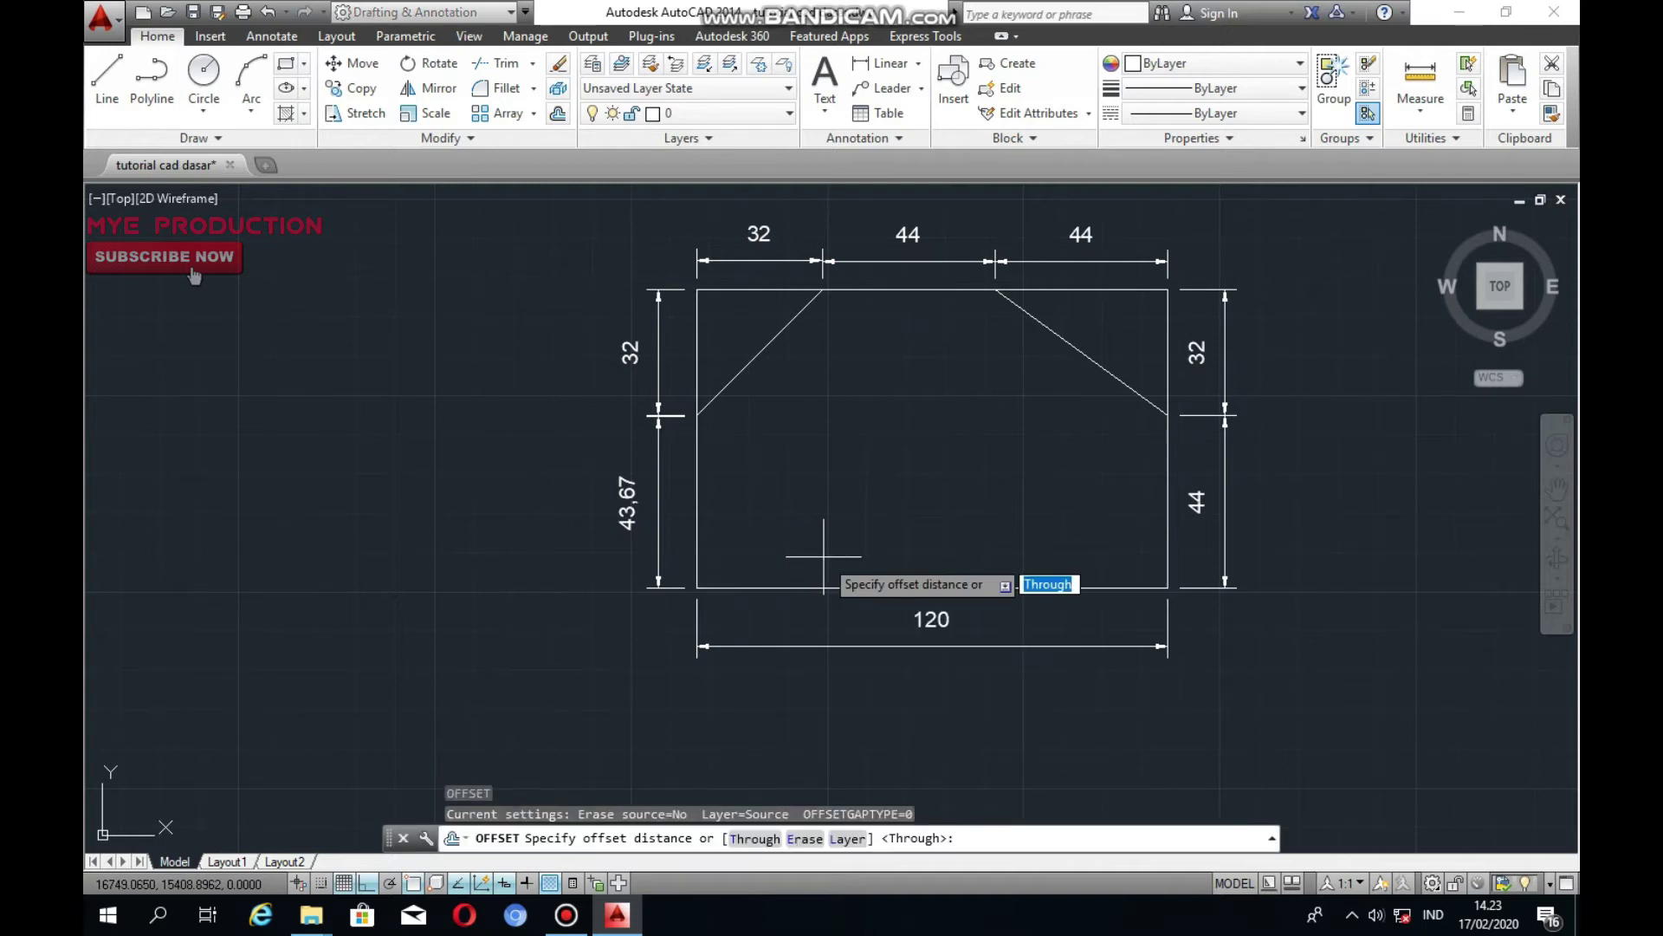
pyautogui.press('Return')
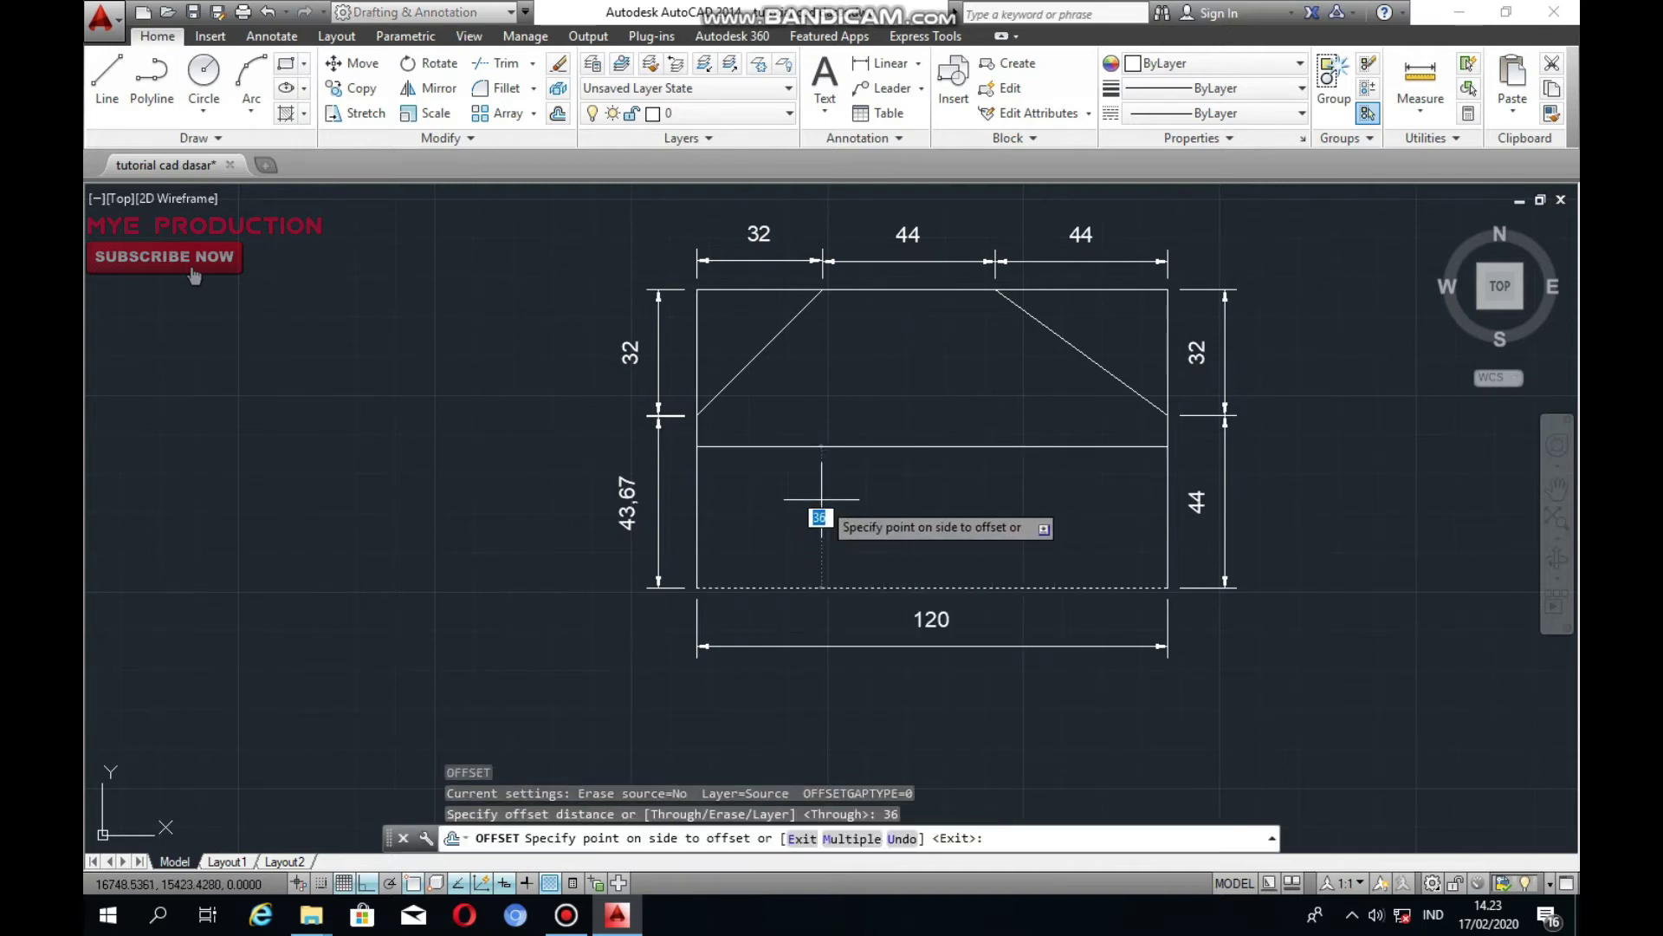
pyautogui.click(806, 505)
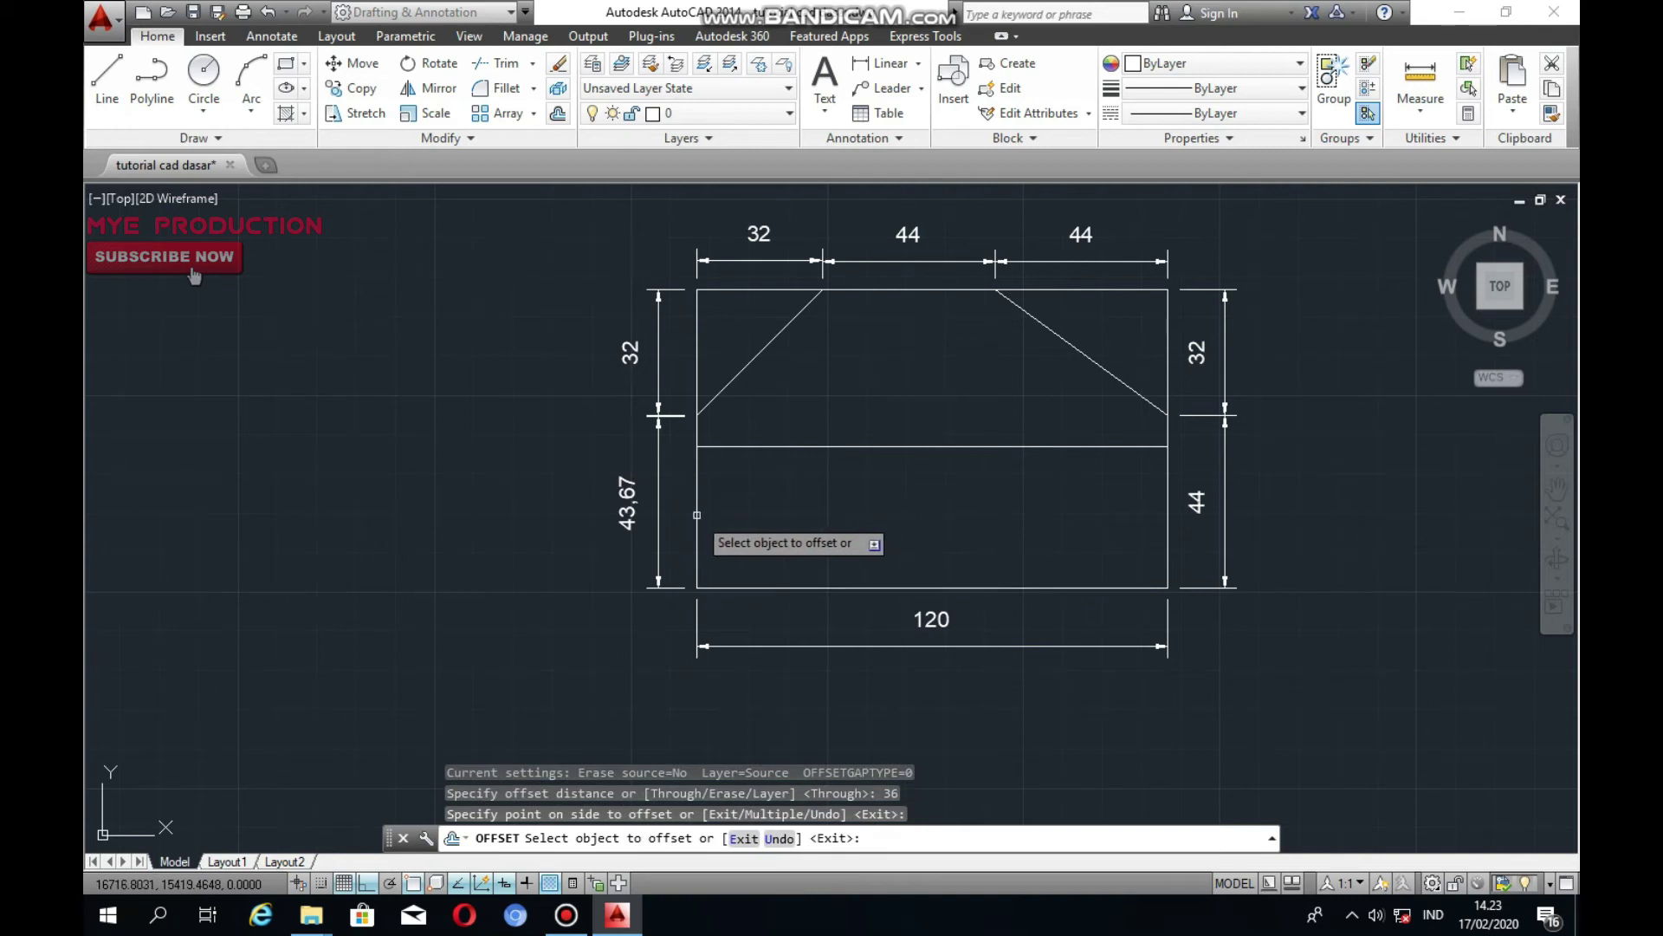
# Offset the lower segment of the left side 36 mm to the right with the same Offset command
pyautogui.click(697, 514)
pyautogui.click(784, 518)
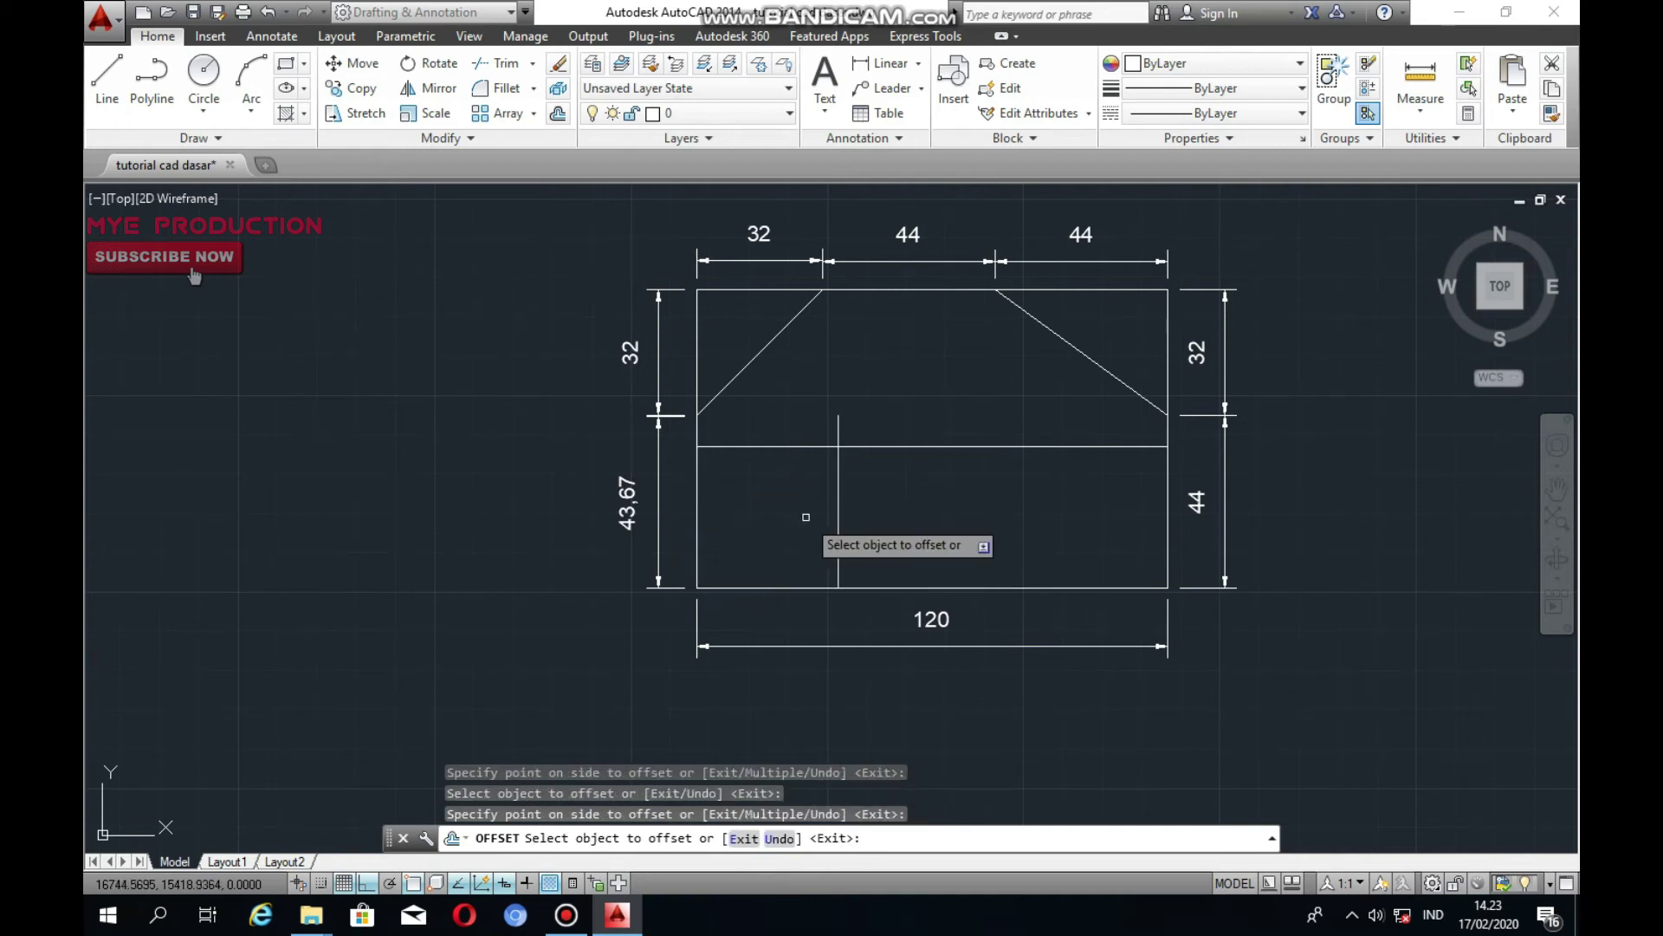
pyautogui.press('Escape')
# Draw a circle of radius 18 mm centred on the intersection of the two 36 mm offset lines
pyautogui.write('c')
pyautogui.press('Return')
pyautogui.click(838, 446)
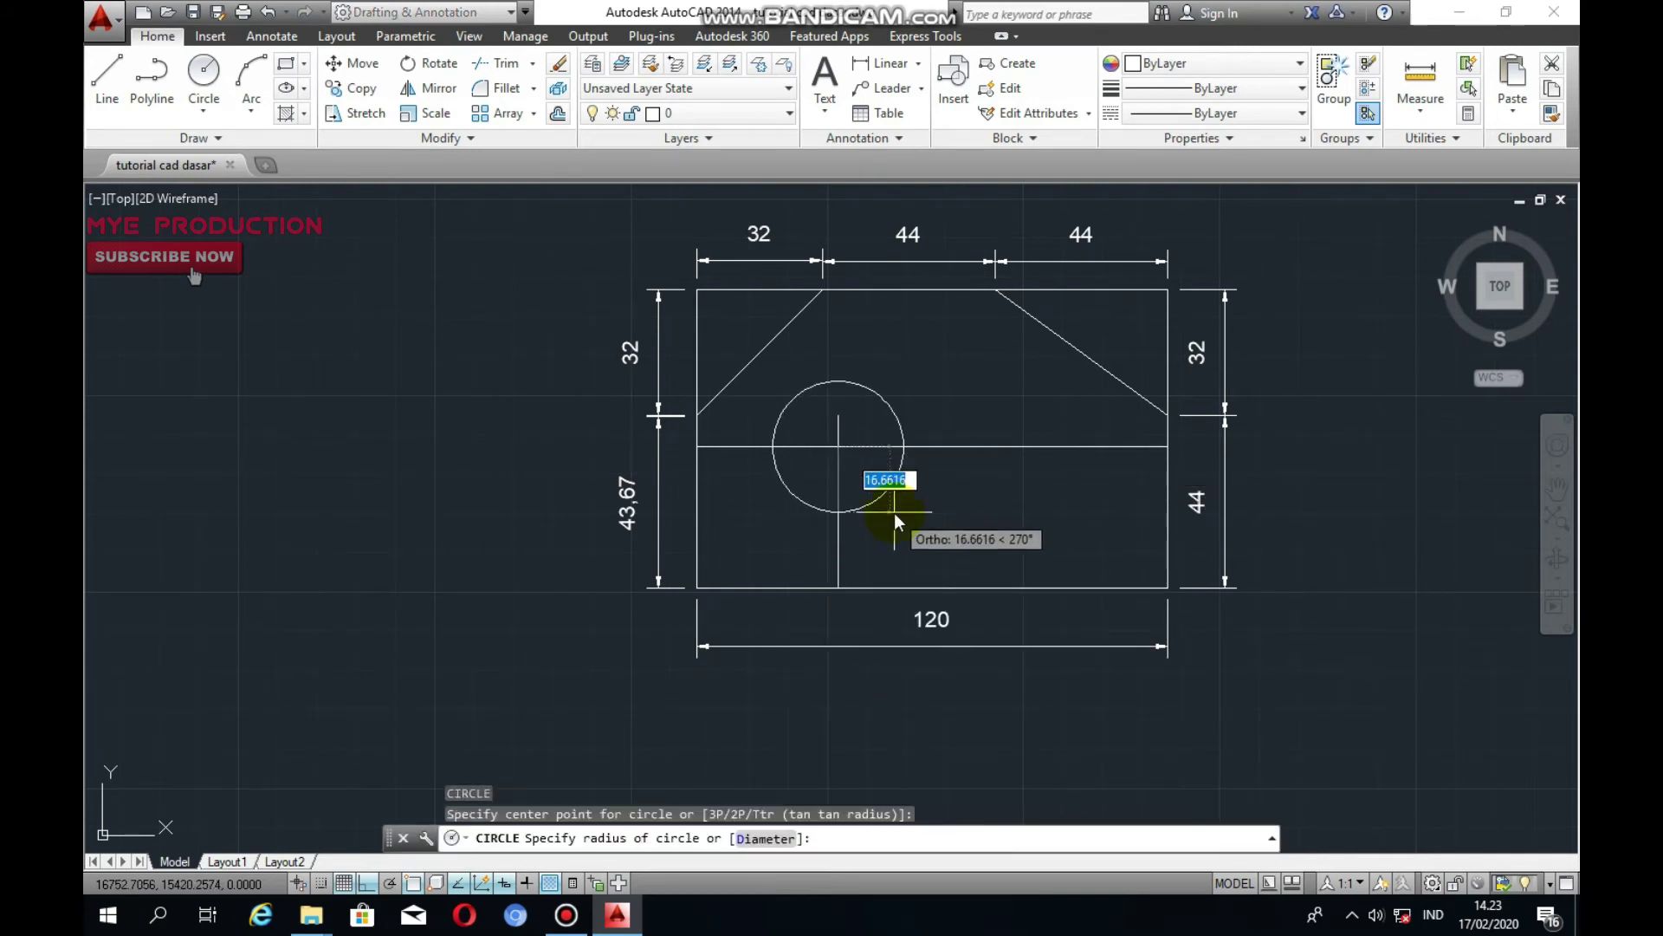
pyautogui.write('18')
pyautogui.press('Return')
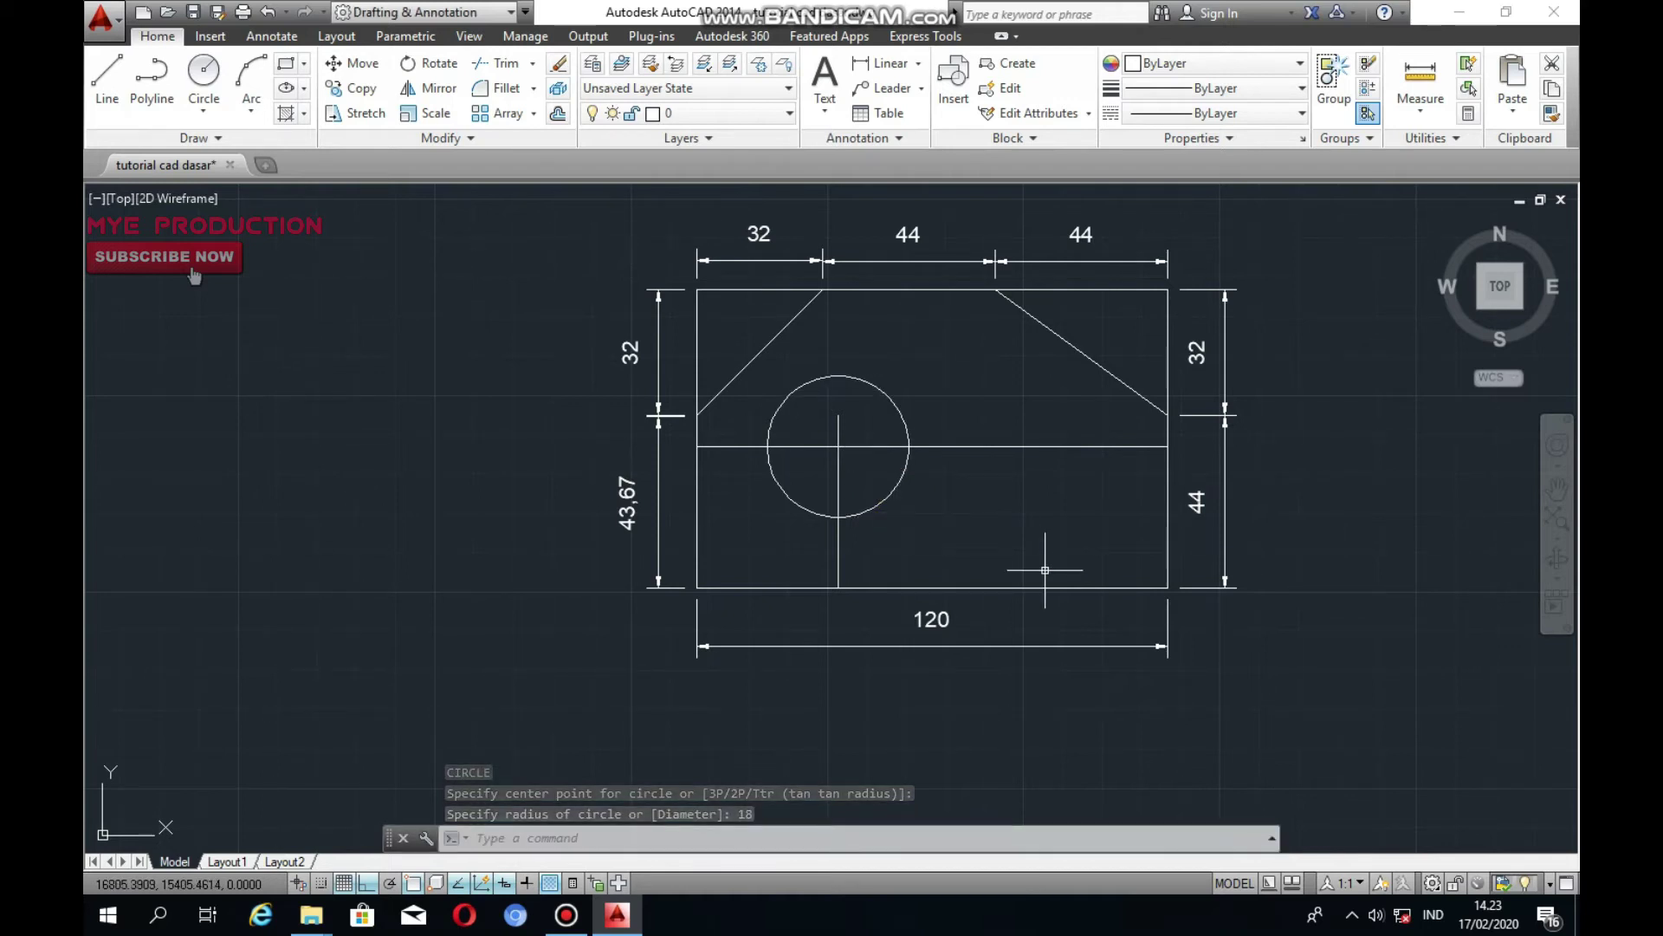
# Offset the bottom edge 20 mm upward into the outline
pyautogui.moveTo(1062, 606); pyautogui.dragTo(1034, 571)
pyautogui.write('o')
pyautogui.press('Return')
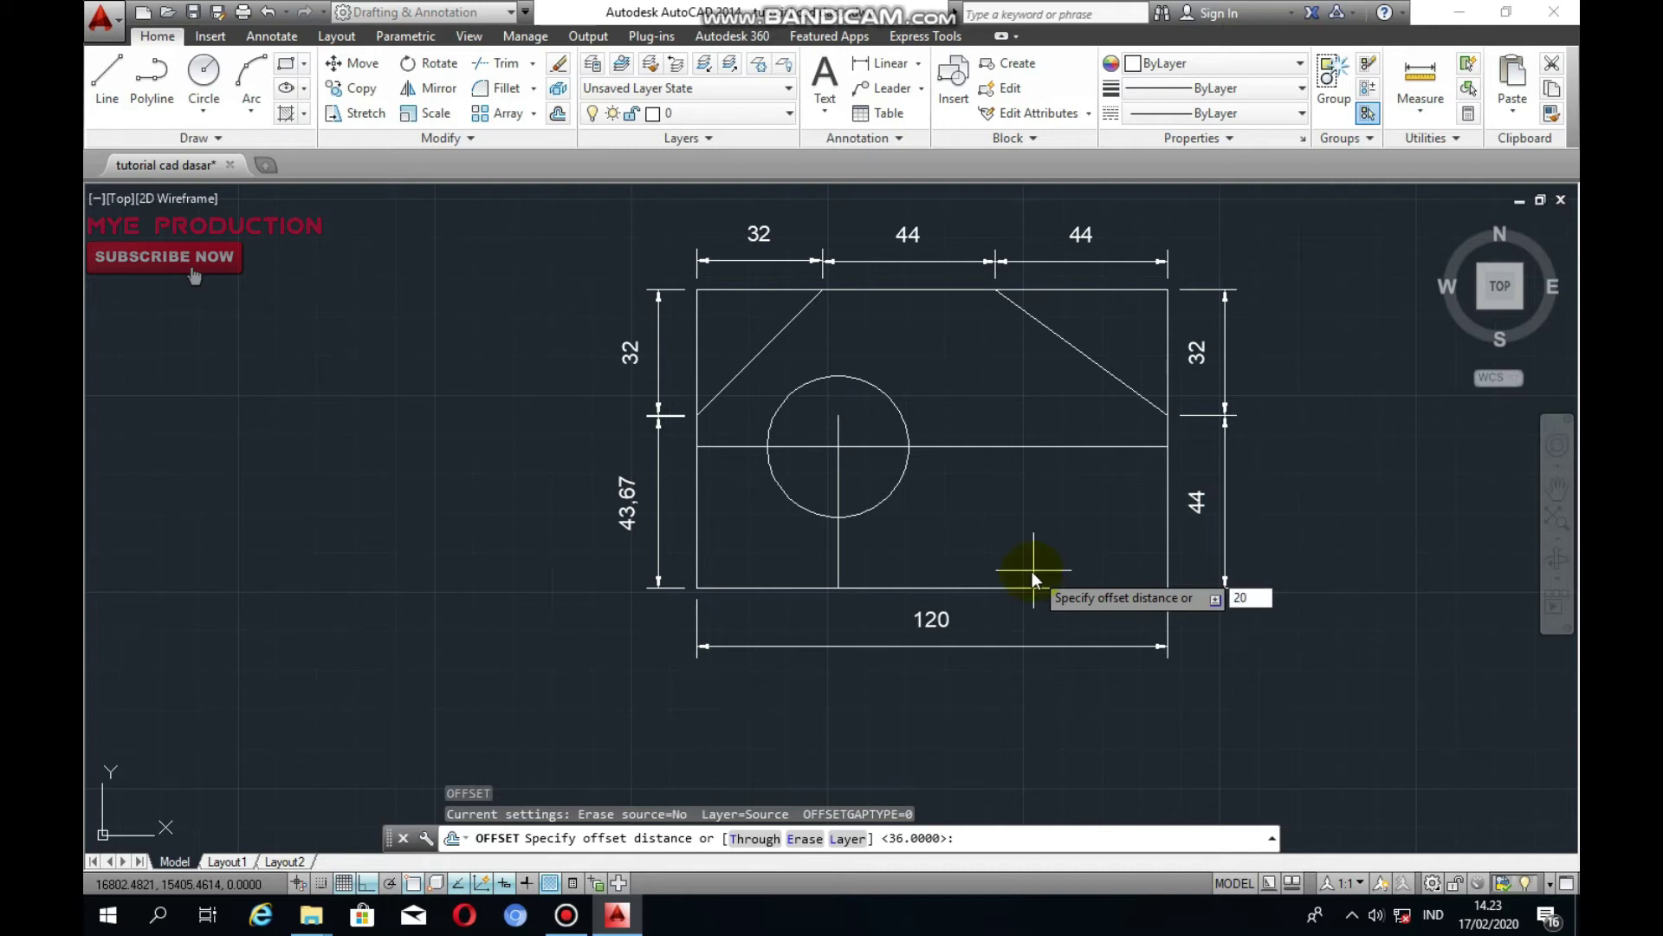
pyautogui.write('20')
pyautogui.press('Return')
pyautogui.click(1031, 587)
pyautogui.click(1127, 543)
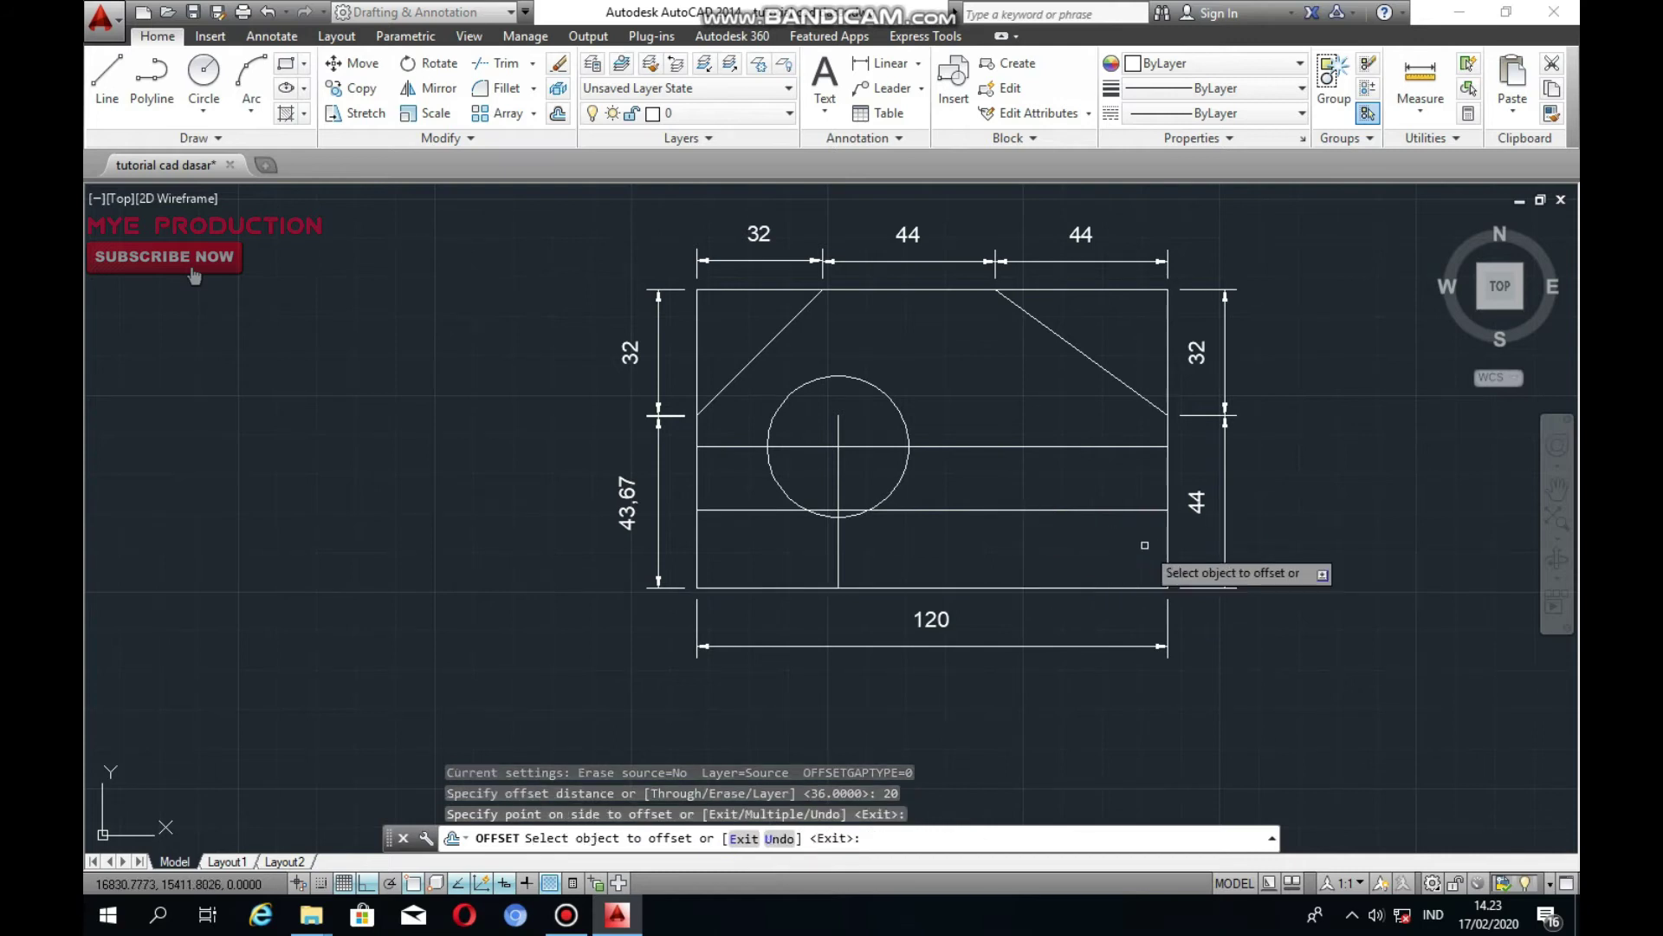
pyautogui.press('Escape')
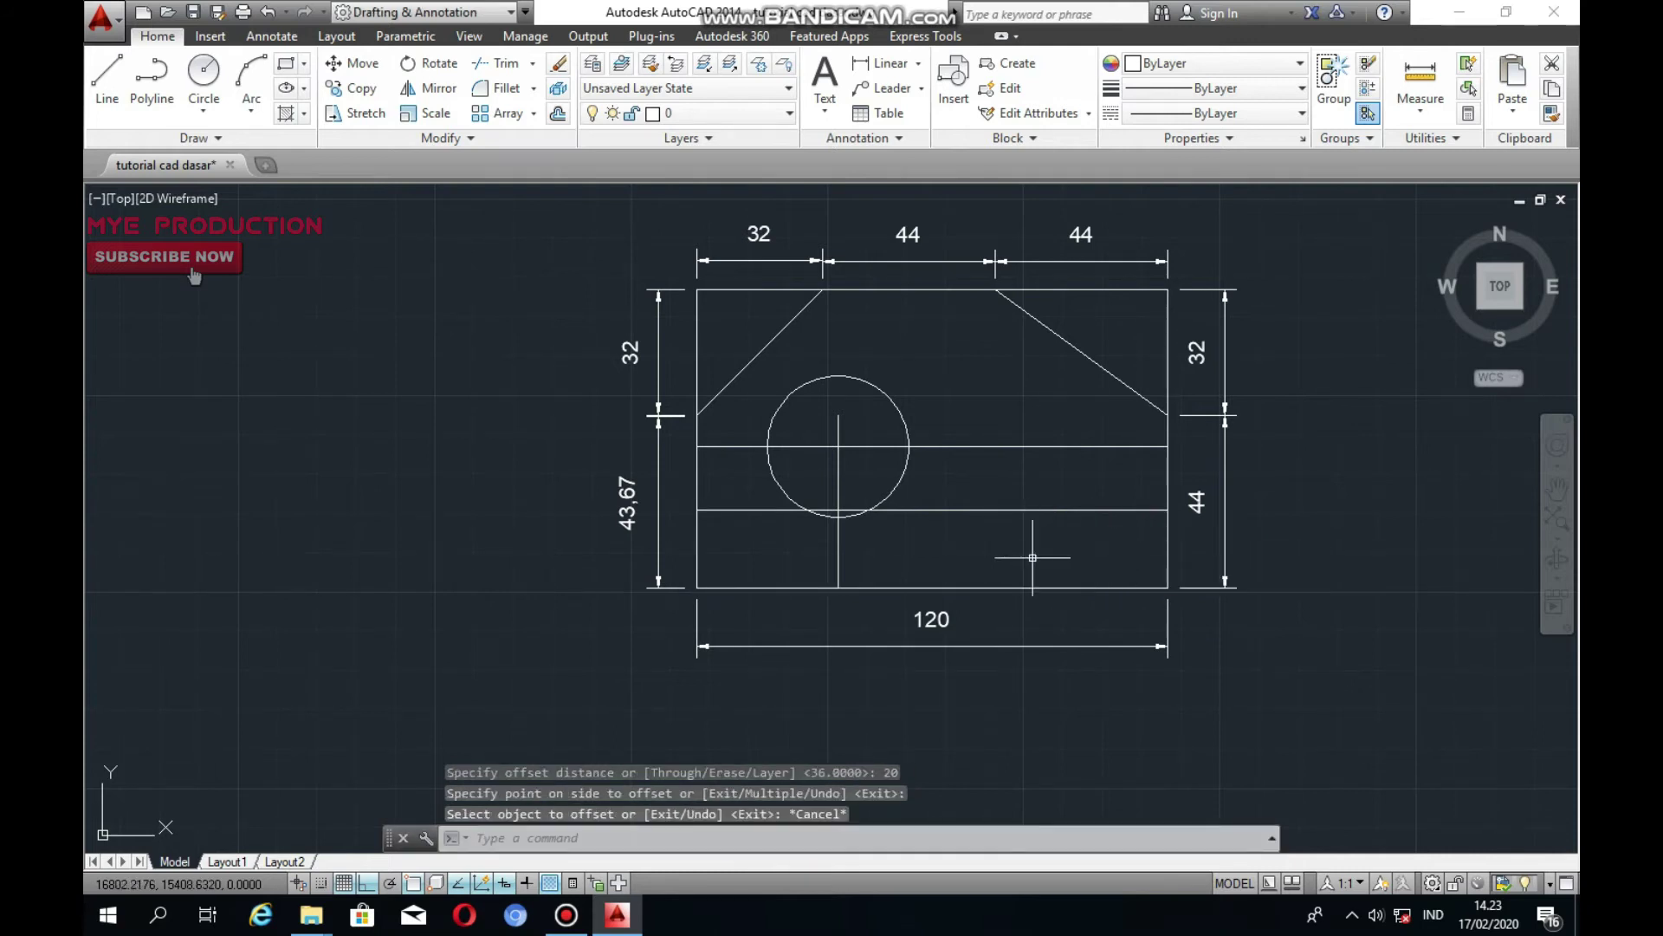
# Offset the lower segment of the left side 84 mm to the right
pyautogui.click(720, 568)
pyautogui.click(676, 546)
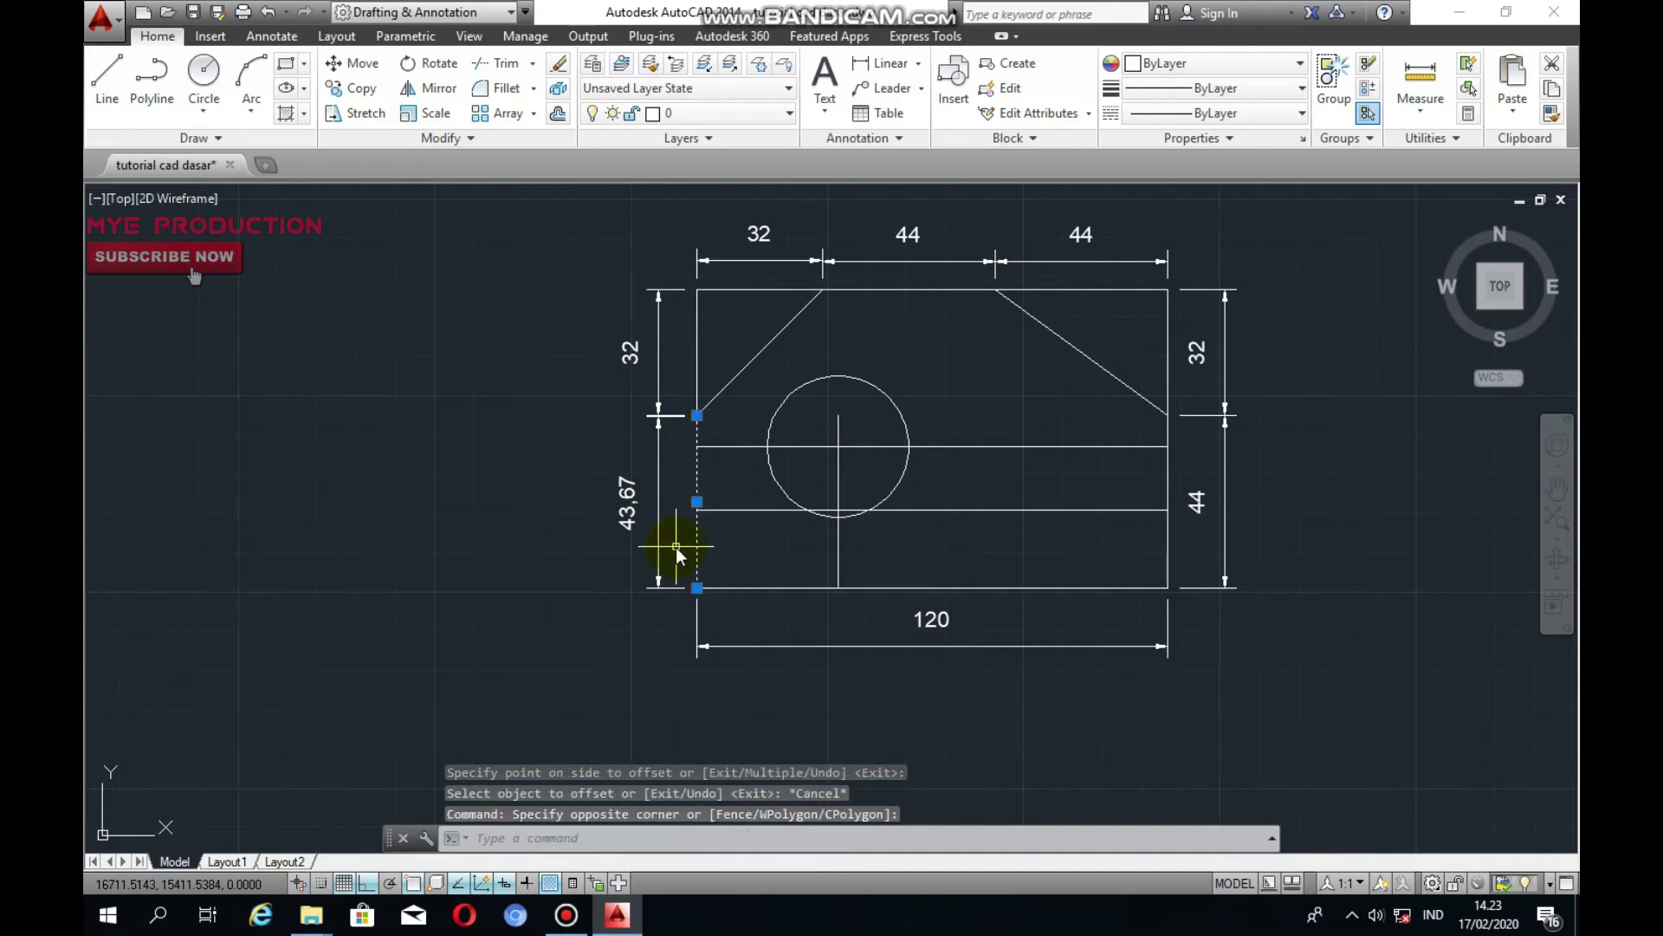
pyautogui.write('O')
pyautogui.press('Return')
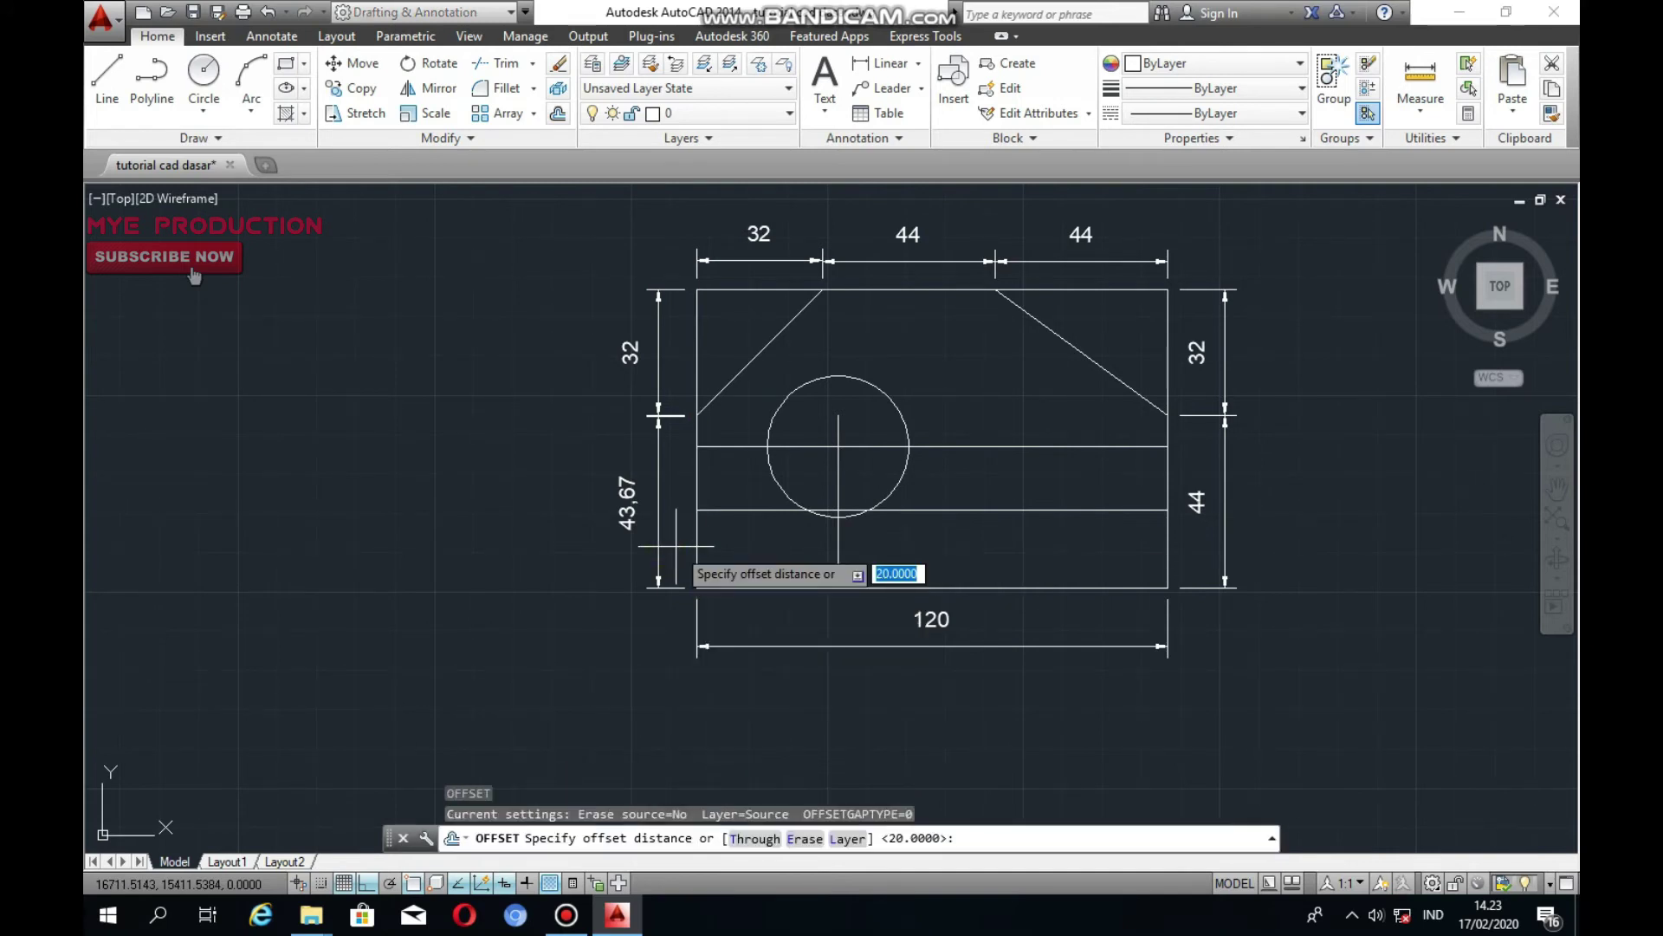
pyautogui.write('84')
pyautogui.press('Return')
pyautogui.click(696, 551)
pyautogui.click(924, 545)
pyautogui.press('Escape')
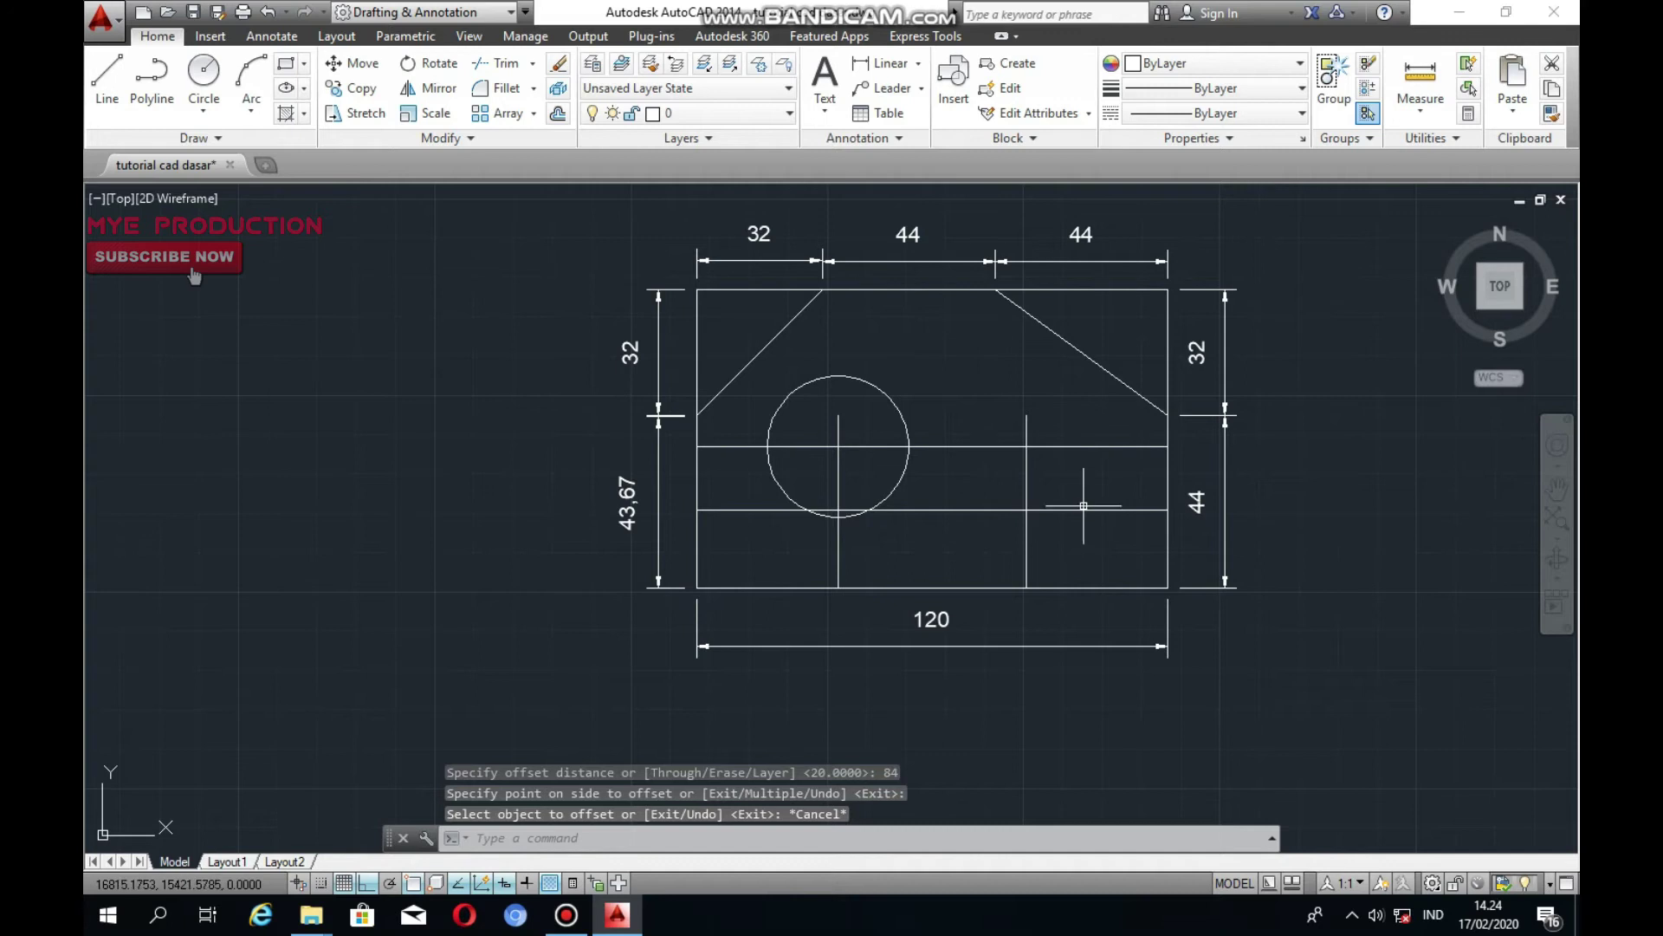
# Draw a circle of radius 11 mm centred on the intersection of the 20 mm and 84 mm offset lines
pyautogui.moveTo(1211, 520); pyautogui.dragTo(1012, 442)
pyautogui.press('Escape')
pyautogui.write('c')
pyautogui.press('Return')
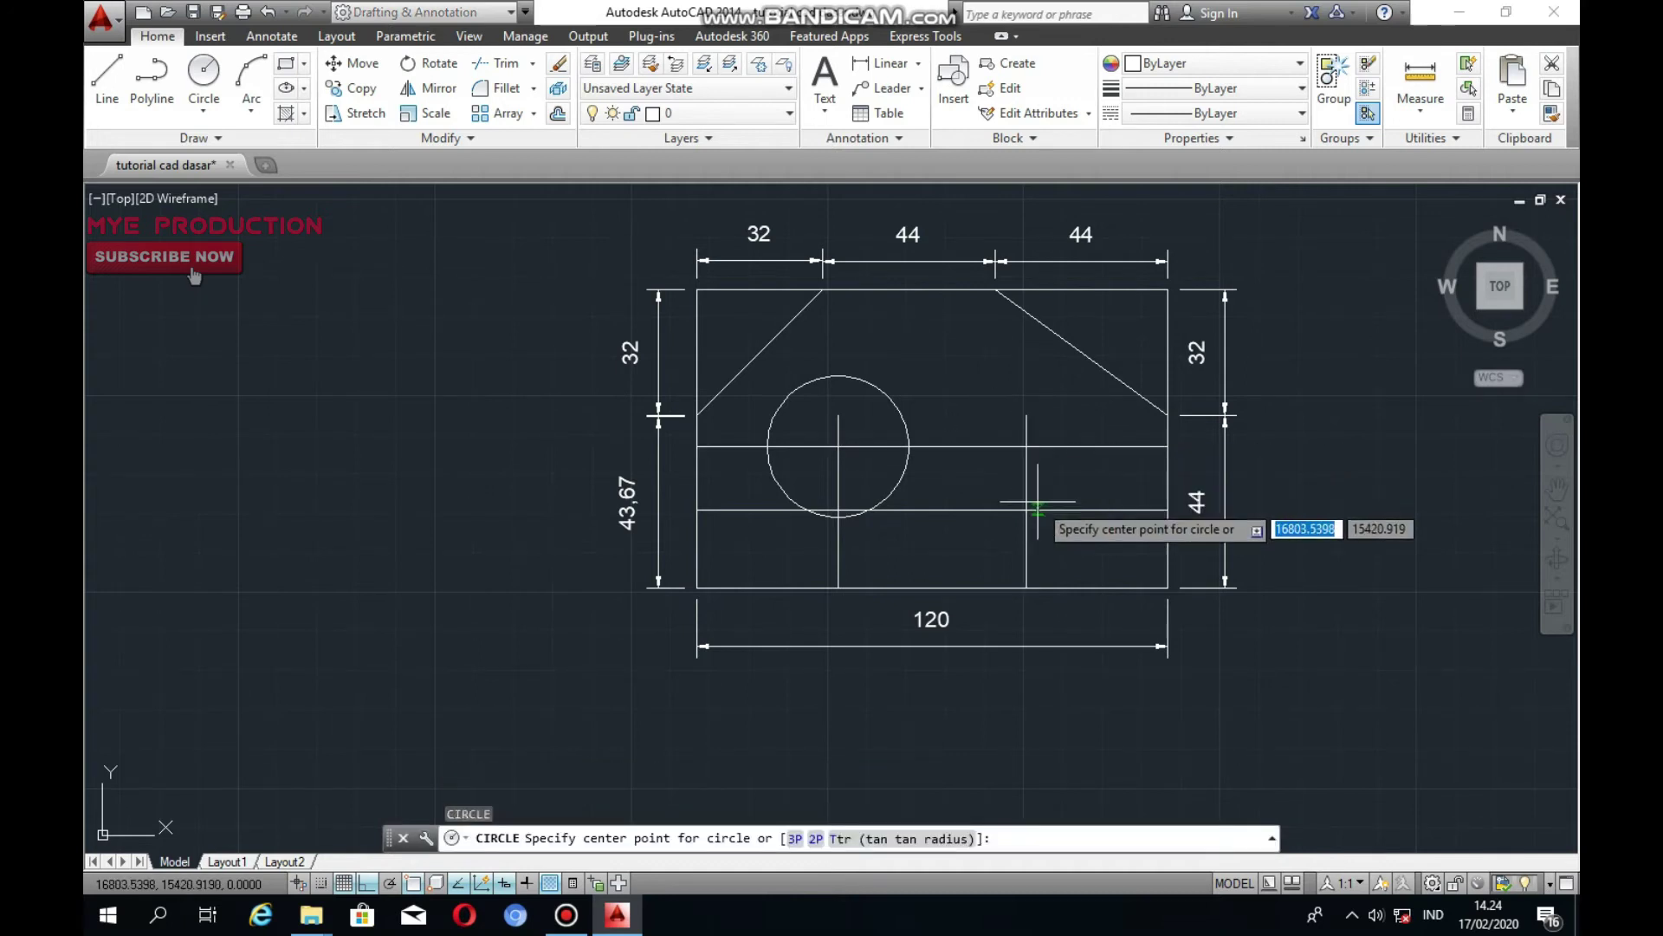
pyautogui.click(1027, 509)
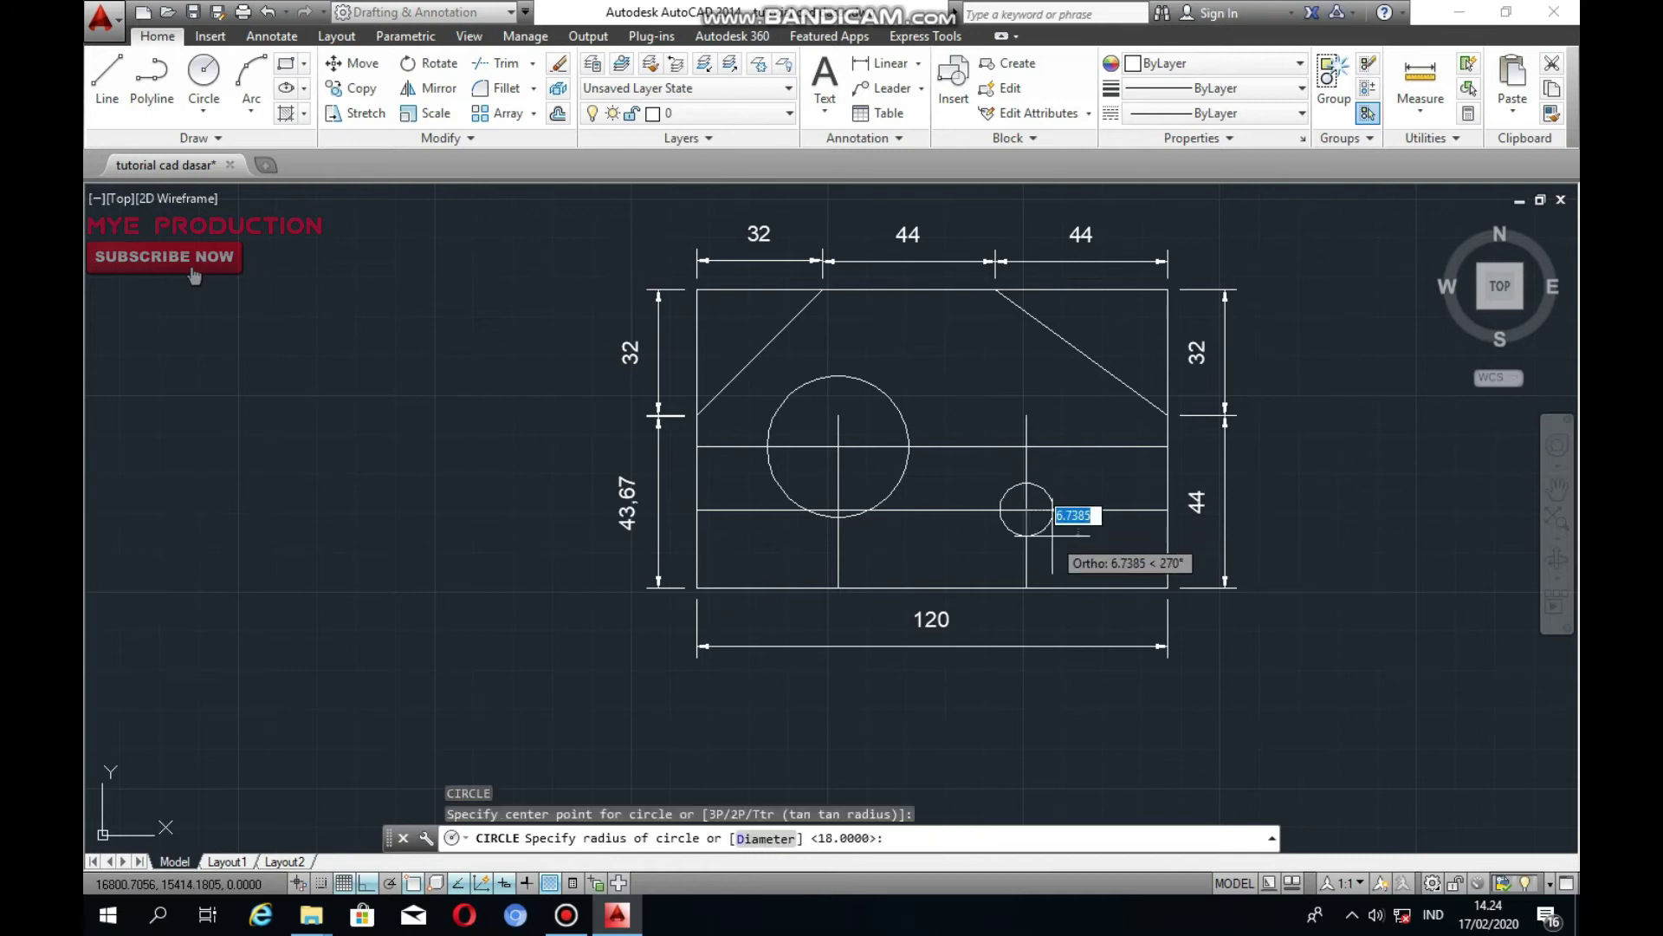
pyautogui.write('11')
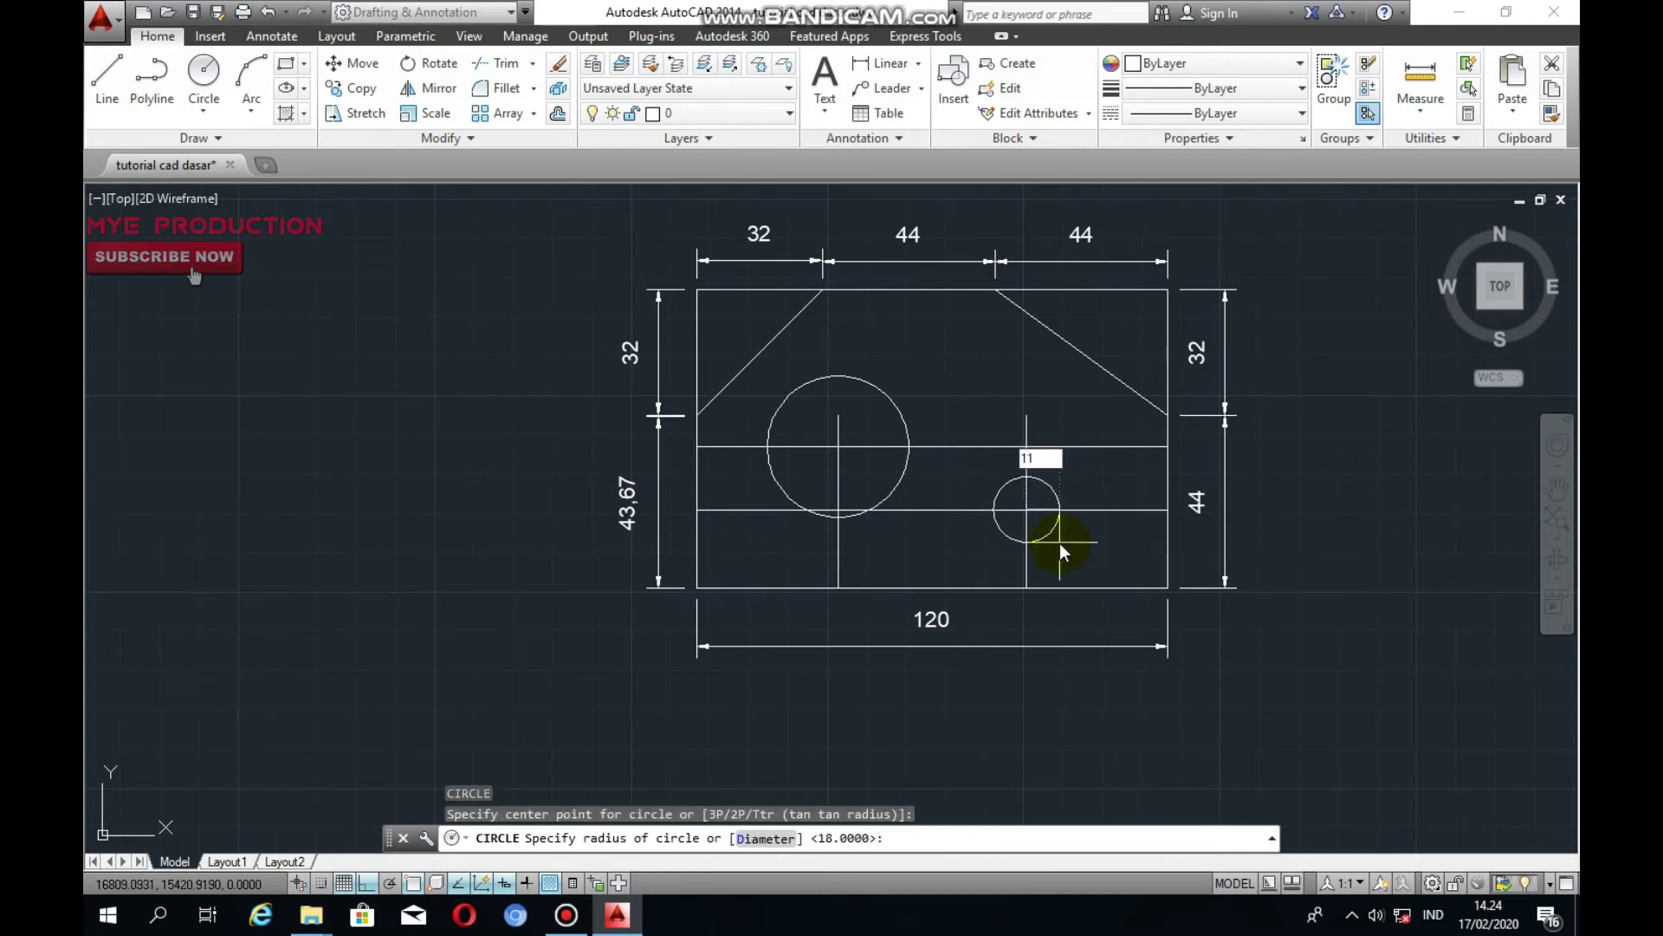
pyautogui.press('Return')
pyautogui.press('Escape')
# Erase the four offset construction lines running through the two circles
pyautogui.click(1133, 522)
pyautogui.click(1121, 490)
pyautogui.click(1110, 464)
pyautogui.click(973, 425)
pyautogui.click(860, 475)
pyautogui.click(830, 460)
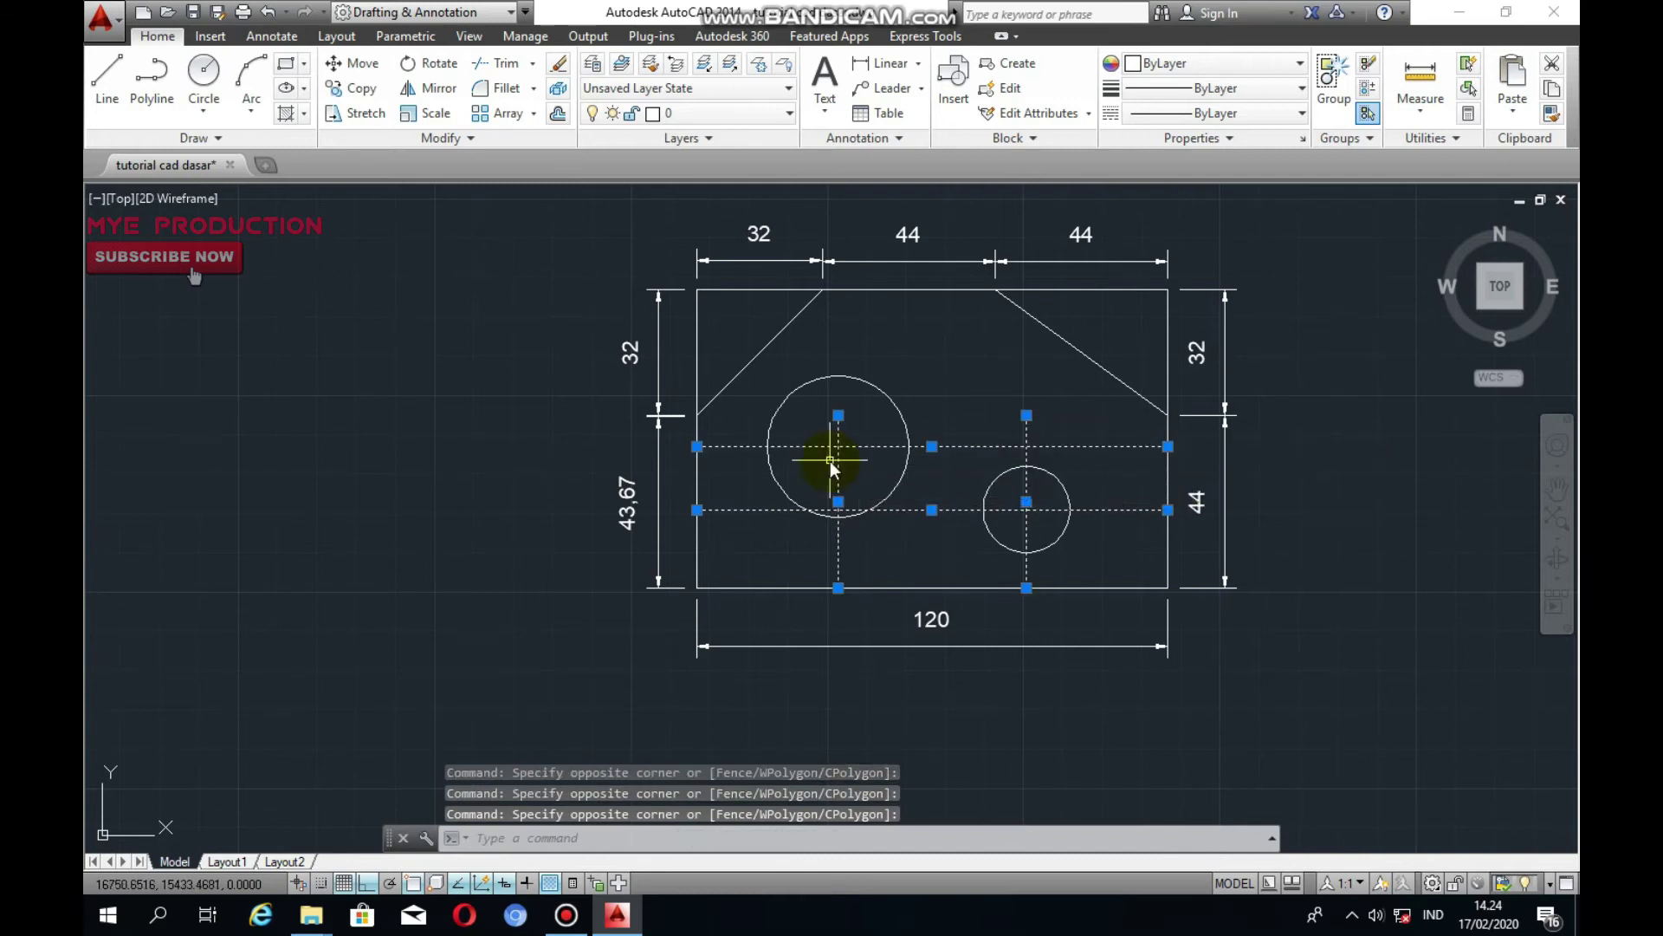
pyautogui.write('e')
pyautogui.press('Return')
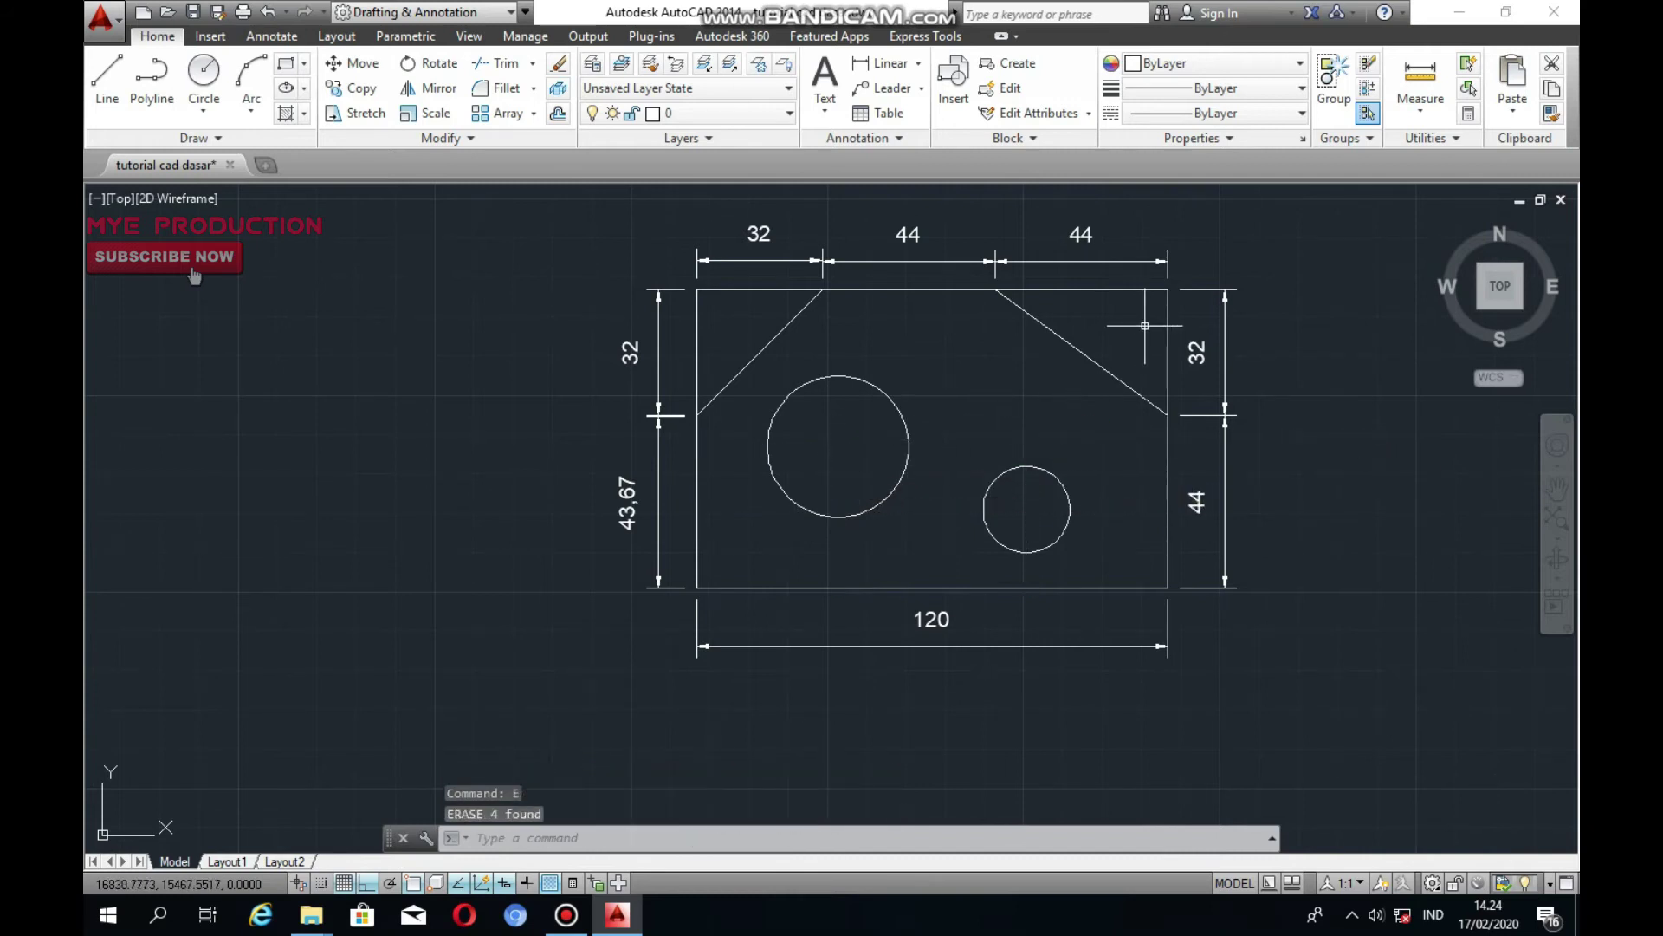
# Erase the outline segments outside both diagonals at the upper-left and upper-right corners
pyautogui.click(1184, 336)
pyautogui.click(1122, 305)
pyautogui.click(1135, 303)
pyautogui.click(1095, 284)
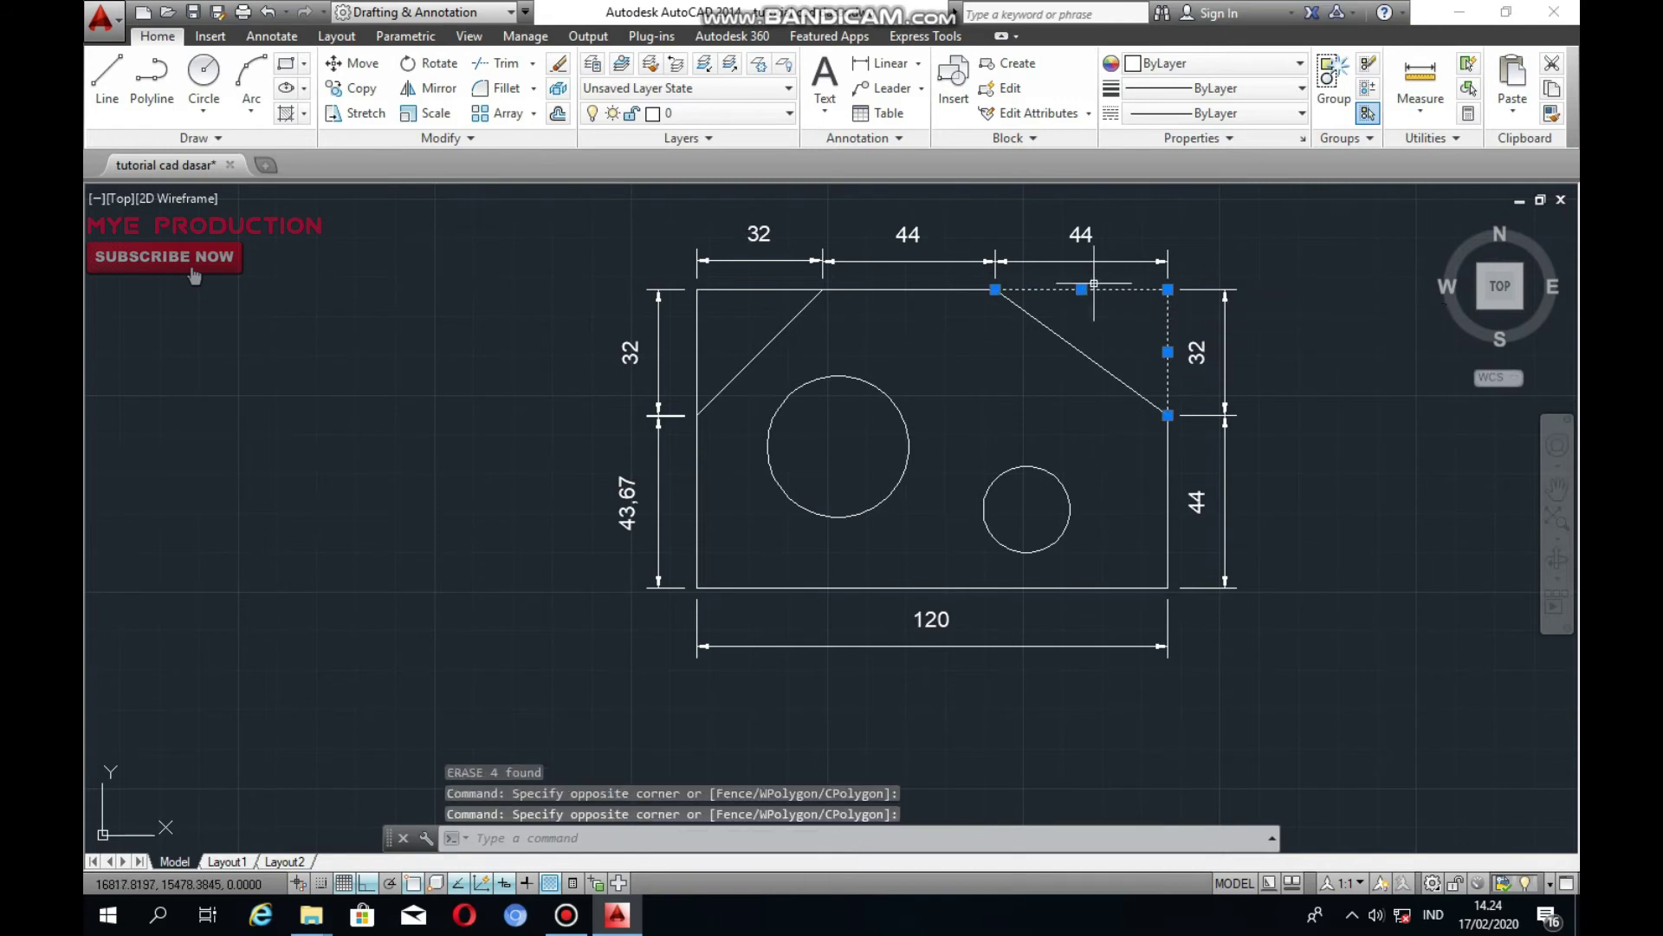
pyautogui.click(761, 300)
pyautogui.click(749, 279)
pyautogui.click(705, 335)
pyautogui.click(684, 318)
pyautogui.write('e')
pyautogui.press('Return')
# Stretch the lower-left vertical dimension so its dimension line sits farther from the plate's left side
pyautogui.moveTo(951, 409); pyautogui.dragTo(966, 378, button='middle')
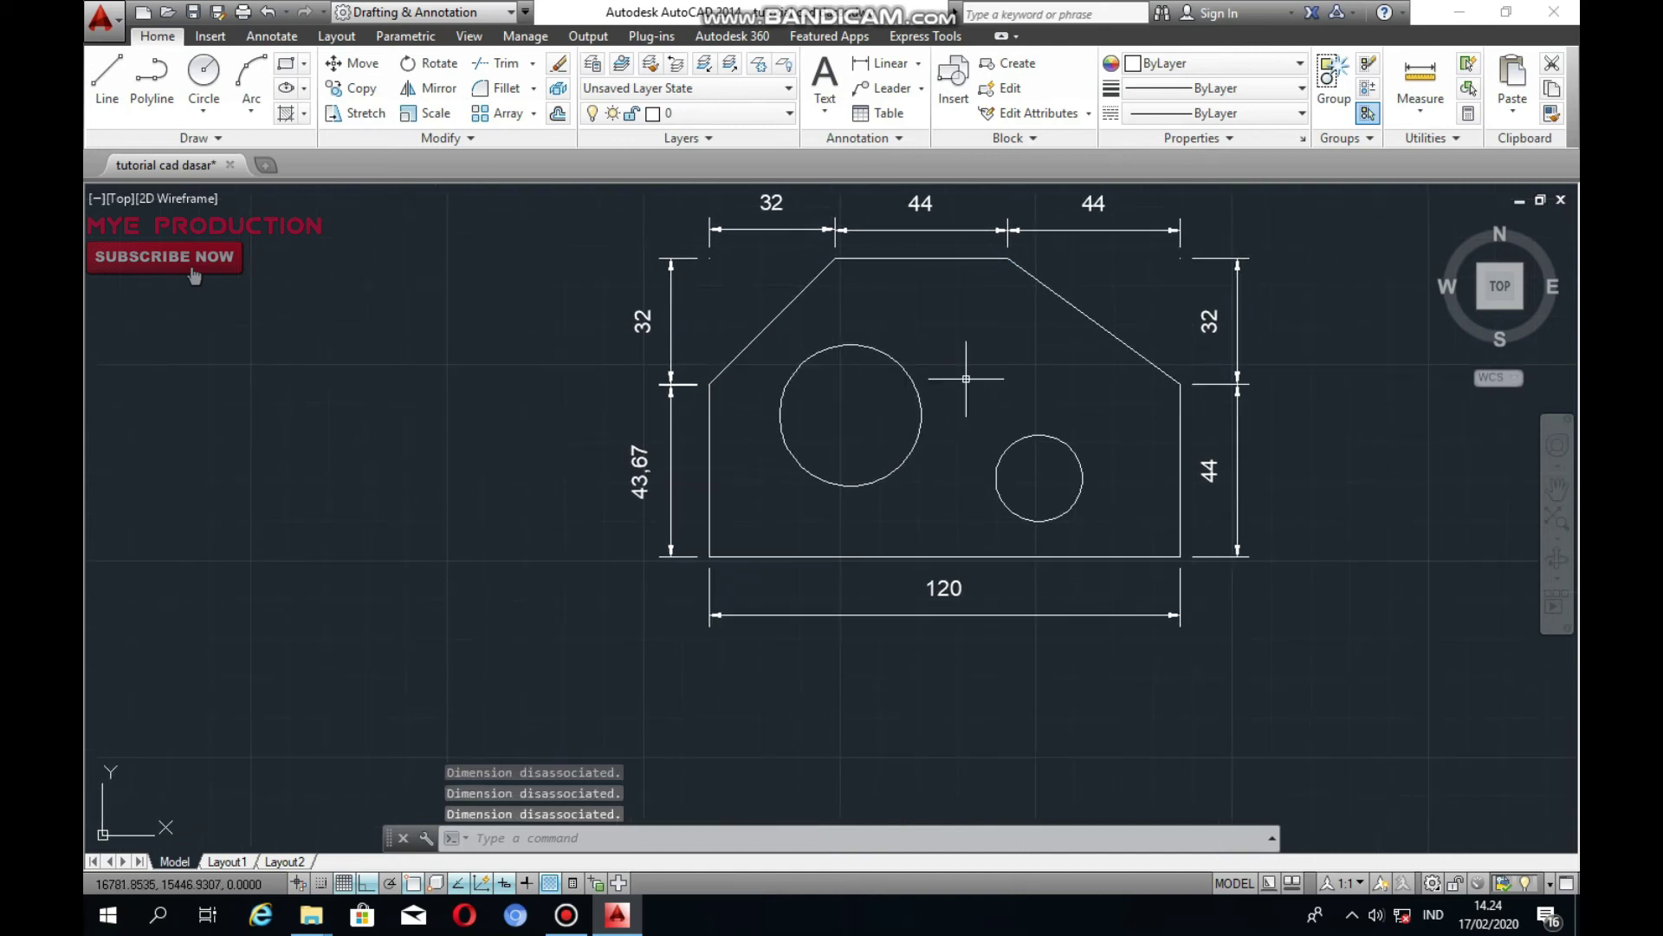
pyautogui.moveTo(983, 497); pyautogui.dragTo(989, 461, button='middle')
pyautogui.moveTo(811, 481); pyautogui.dragTo(850, 453, button='middle')
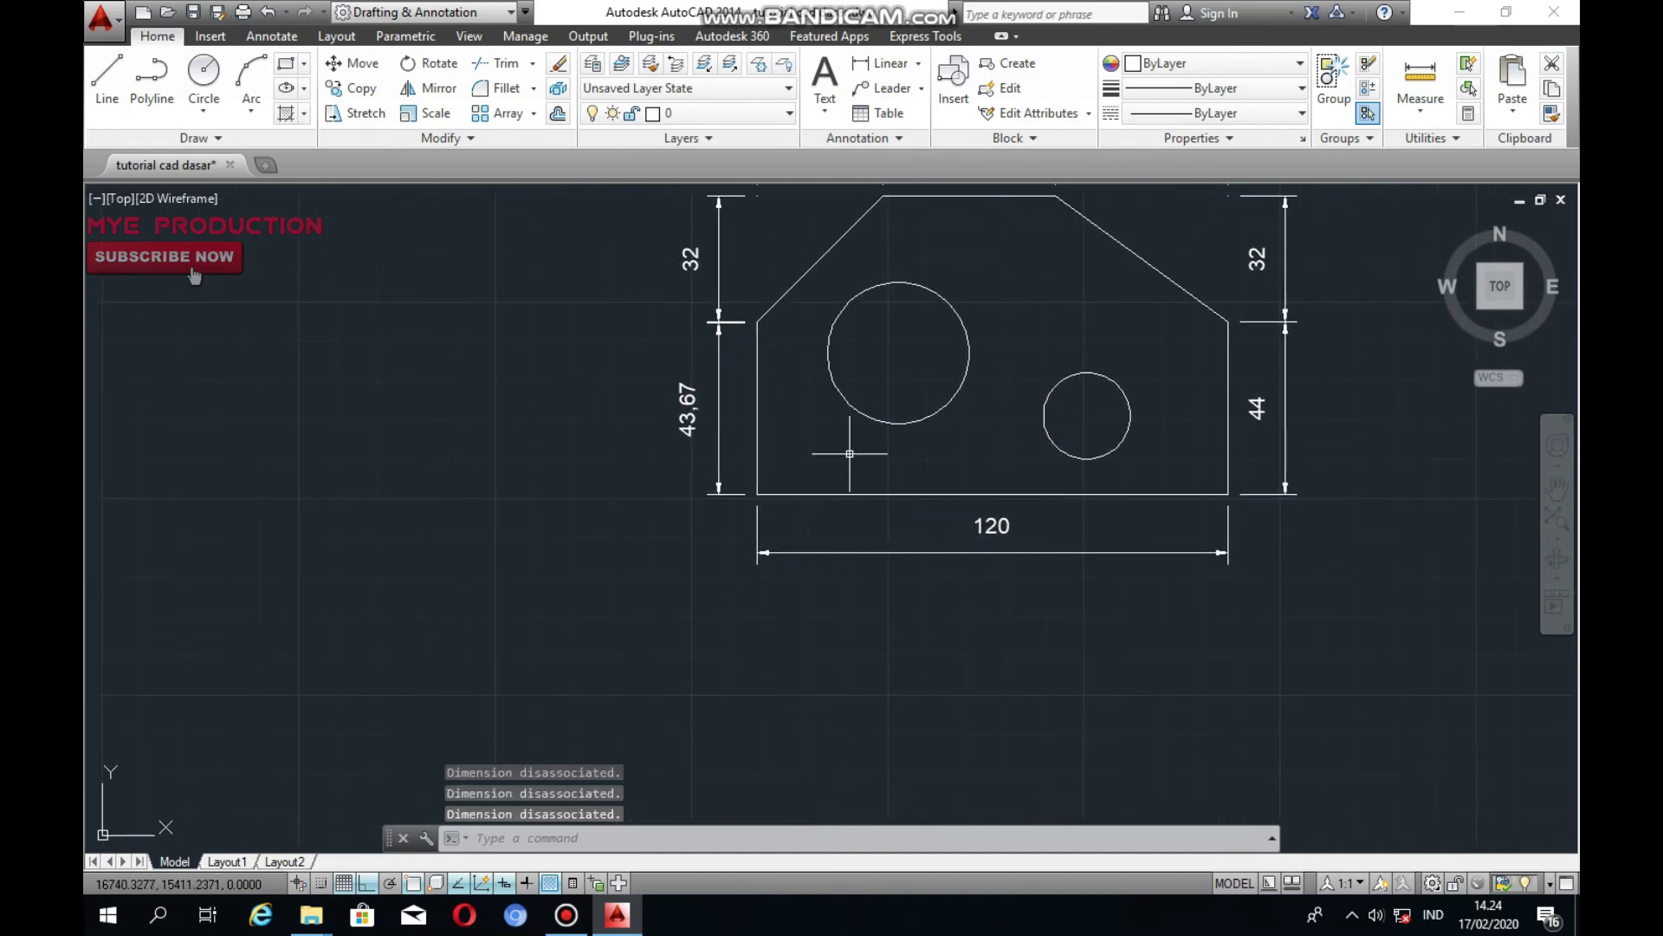
pyautogui.write('d')
pyautogui.press('Escape')
pyautogui.moveTo(750, 452); pyautogui.dragTo(750, 504, button='middle')
pyautogui.click(740, 473)
pyautogui.click(687, 475)
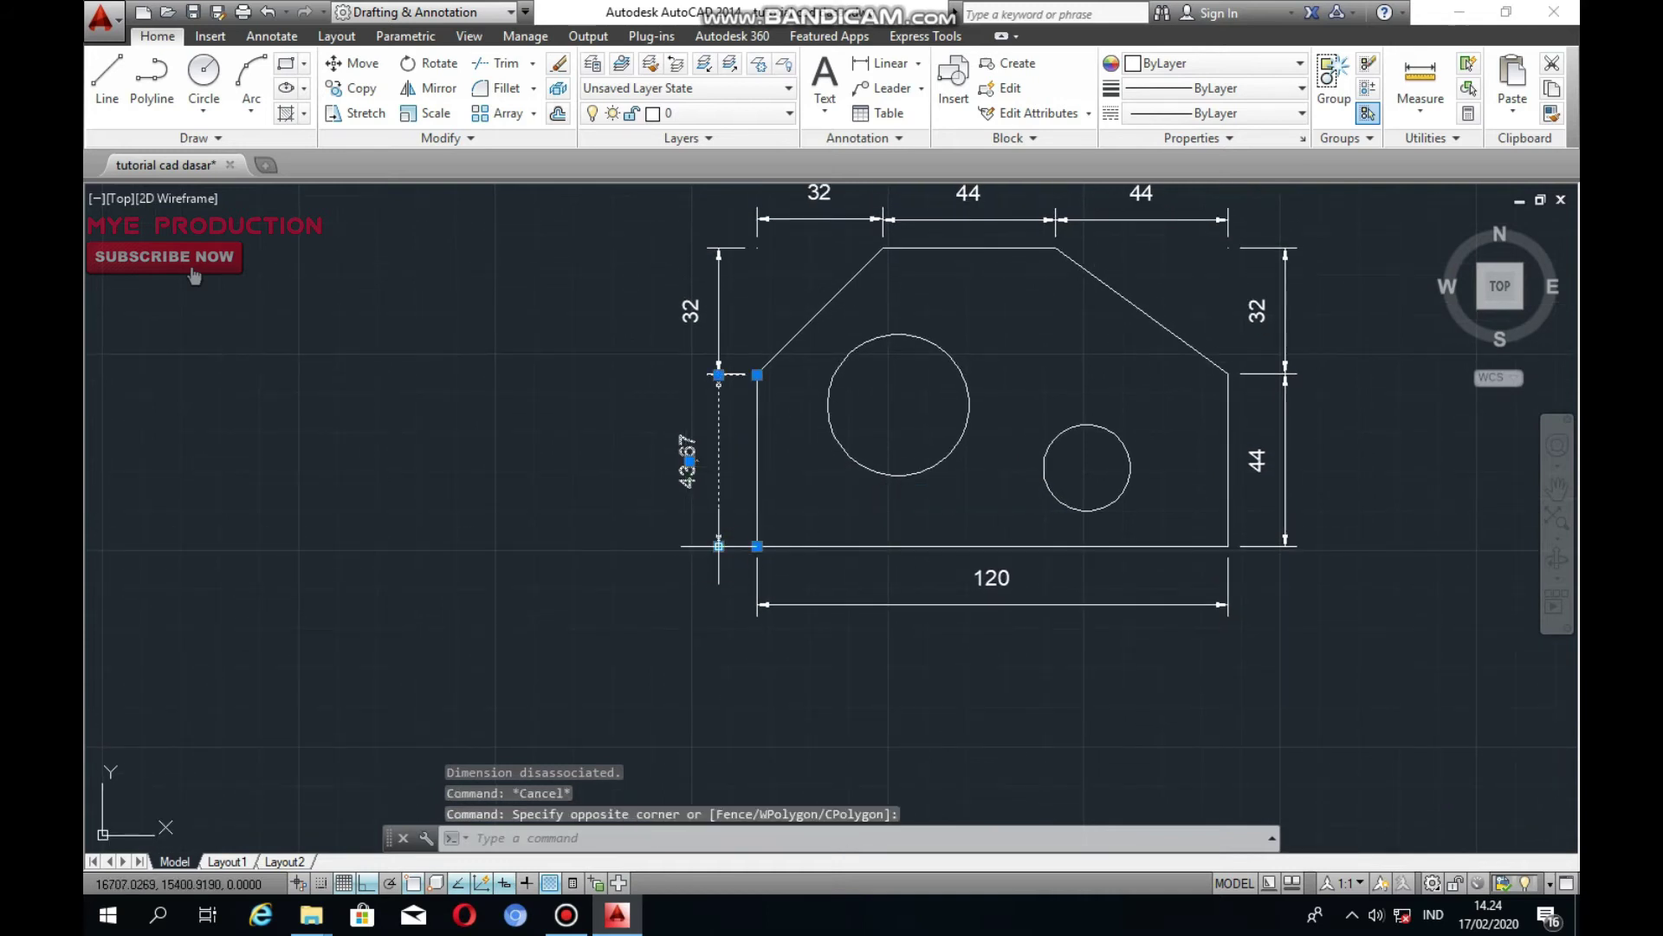
pyautogui.click(718, 546)
pyautogui.scroll(2, 711, 403)
pyautogui.scroll(3, 687, 363)
pyautogui.click(682, 361)
pyautogui.click(635, 310)
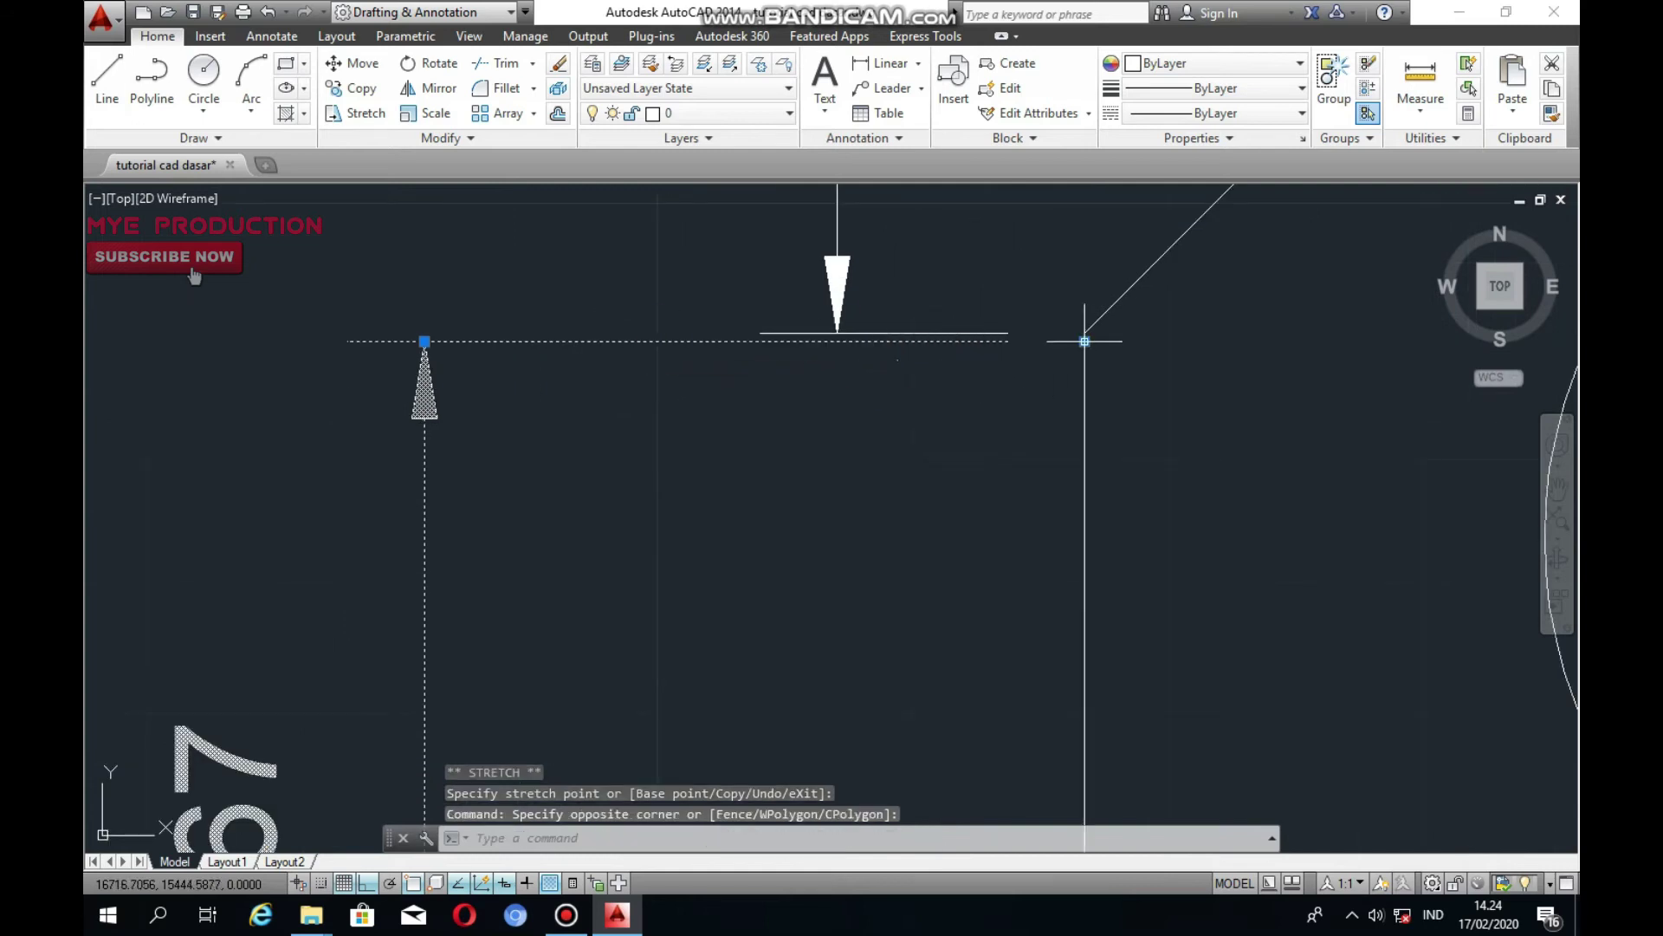
# Snap the upper extension origin of the lower-left vertical dimension to the outline's corner below the left diagonal
pyautogui.scroll(5, 1085, 342)
pyautogui.click(957, 402)
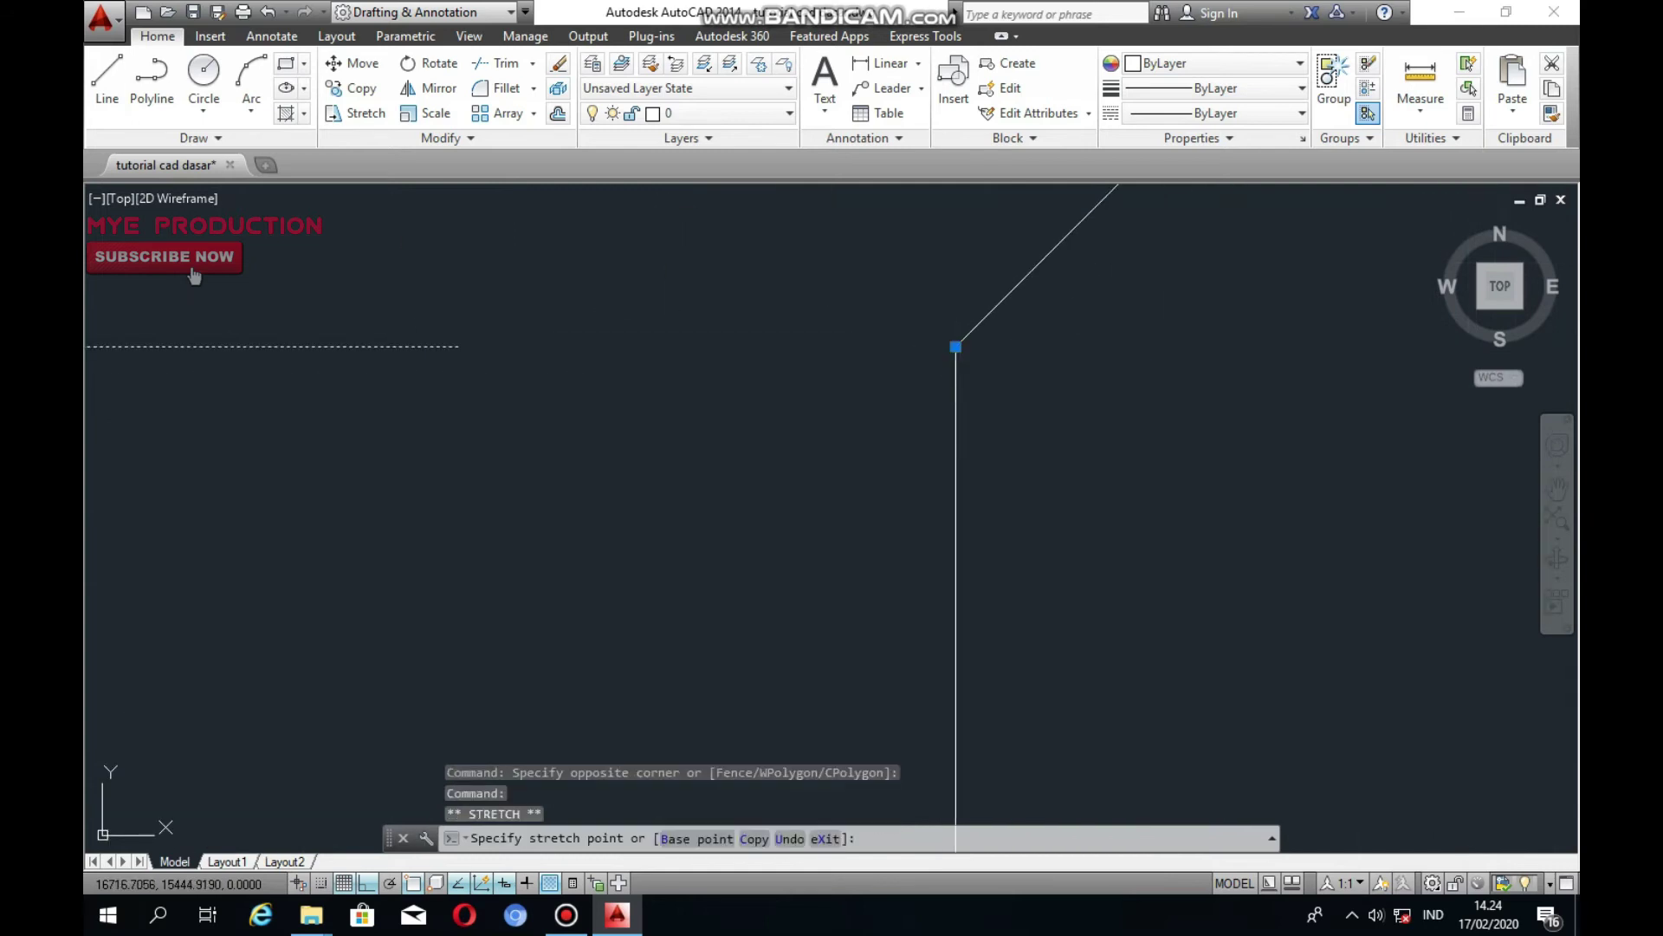
pyautogui.click(957, 347)
pyautogui.press('Escape')
pyautogui.scroll(-3, 935, 362)
pyautogui.scroll(-3, 919, 399)
# Move the upper-left vertical dimension line outward to align with the vertical dimension below it
pyautogui.click(906, 407)
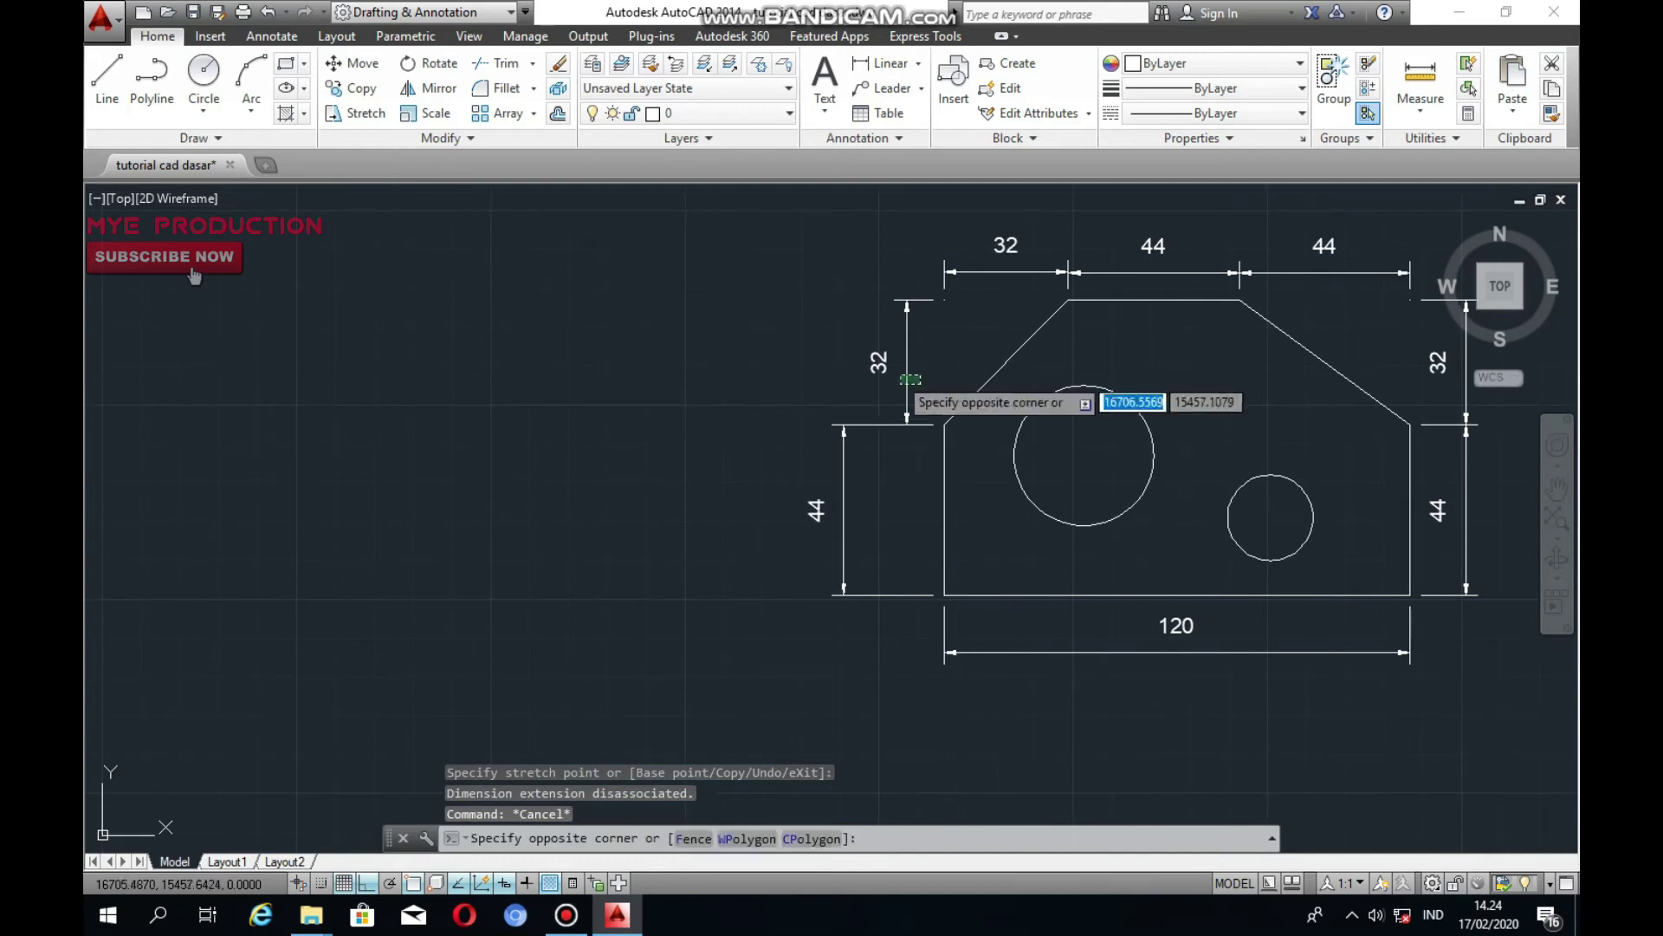
pyautogui.click(907, 424)
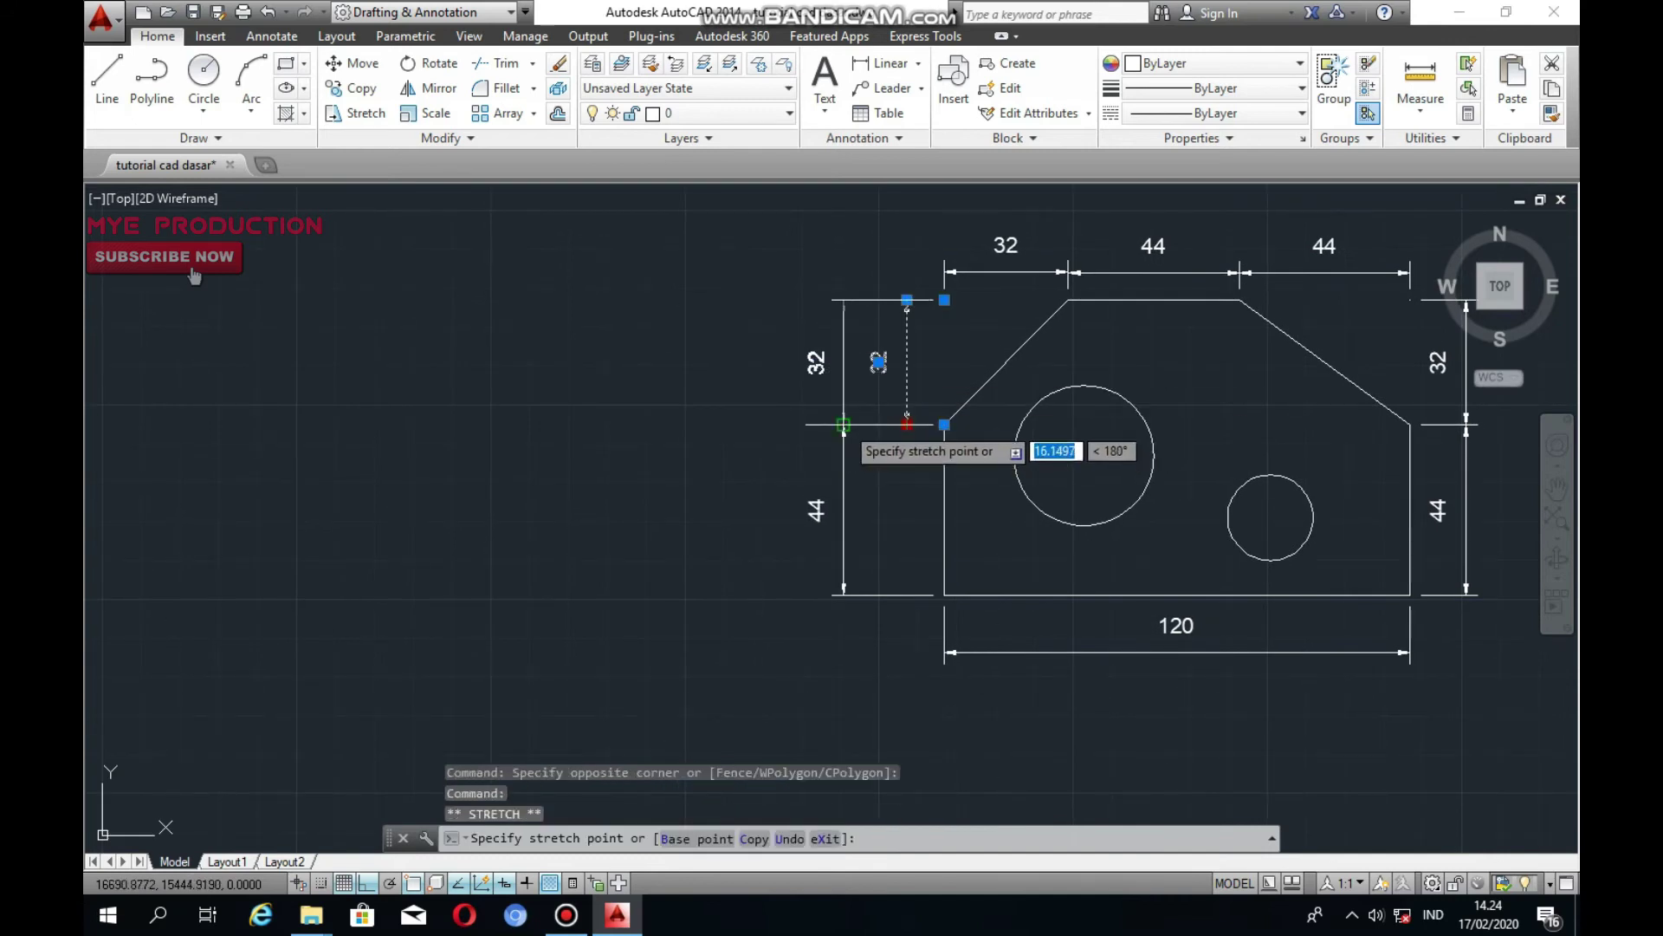
pyautogui.click(844, 424)
pyautogui.press('Escape')
# Move the overall width dimension farther below the plate's bottom edge
pyautogui.moveTo(1211, 679); pyautogui.dragTo(1082, 611, button='middle')
pyautogui.click(1079, 589)
pyautogui.click(838, 607)
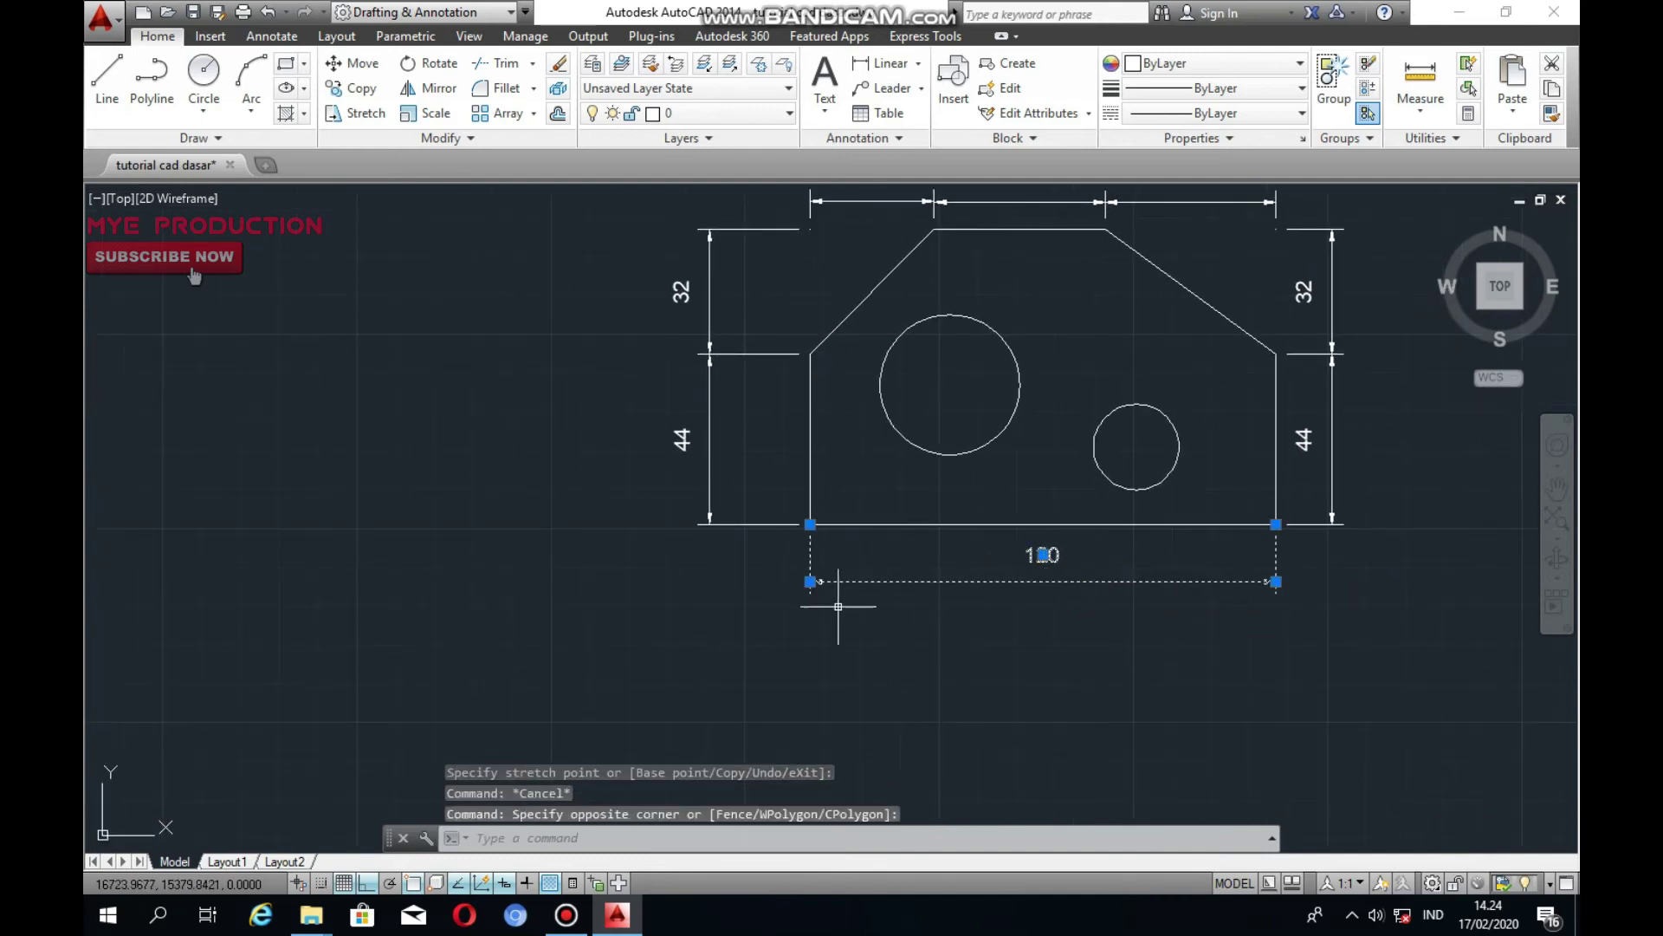
pyautogui.click(810, 581)
pyautogui.click(810, 662)
# Move both vertical dimensions on the plate's right side farther outward, aligned with each other
pyautogui.moveTo(1144, 594); pyautogui.dragTo(956, 658, button='middle')
pyautogui.click(1206, 478)
pyautogui.click(1109, 511)
pyautogui.click(1146, 584)
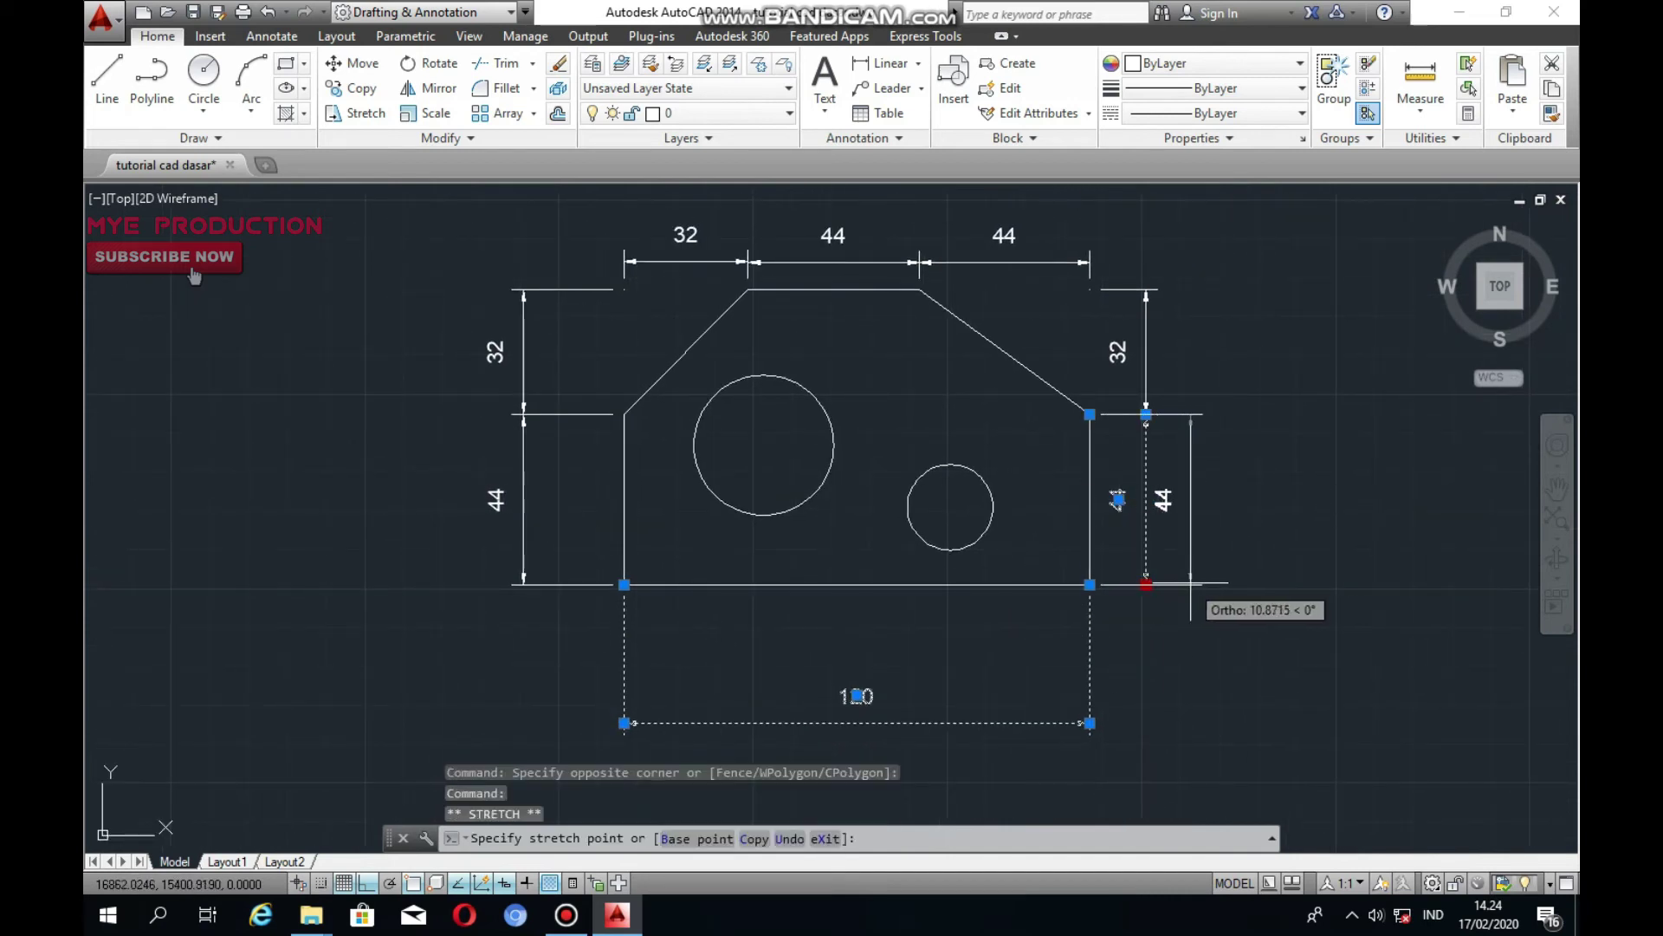
pyautogui.click(1168, 336)
pyautogui.click(1129, 357)
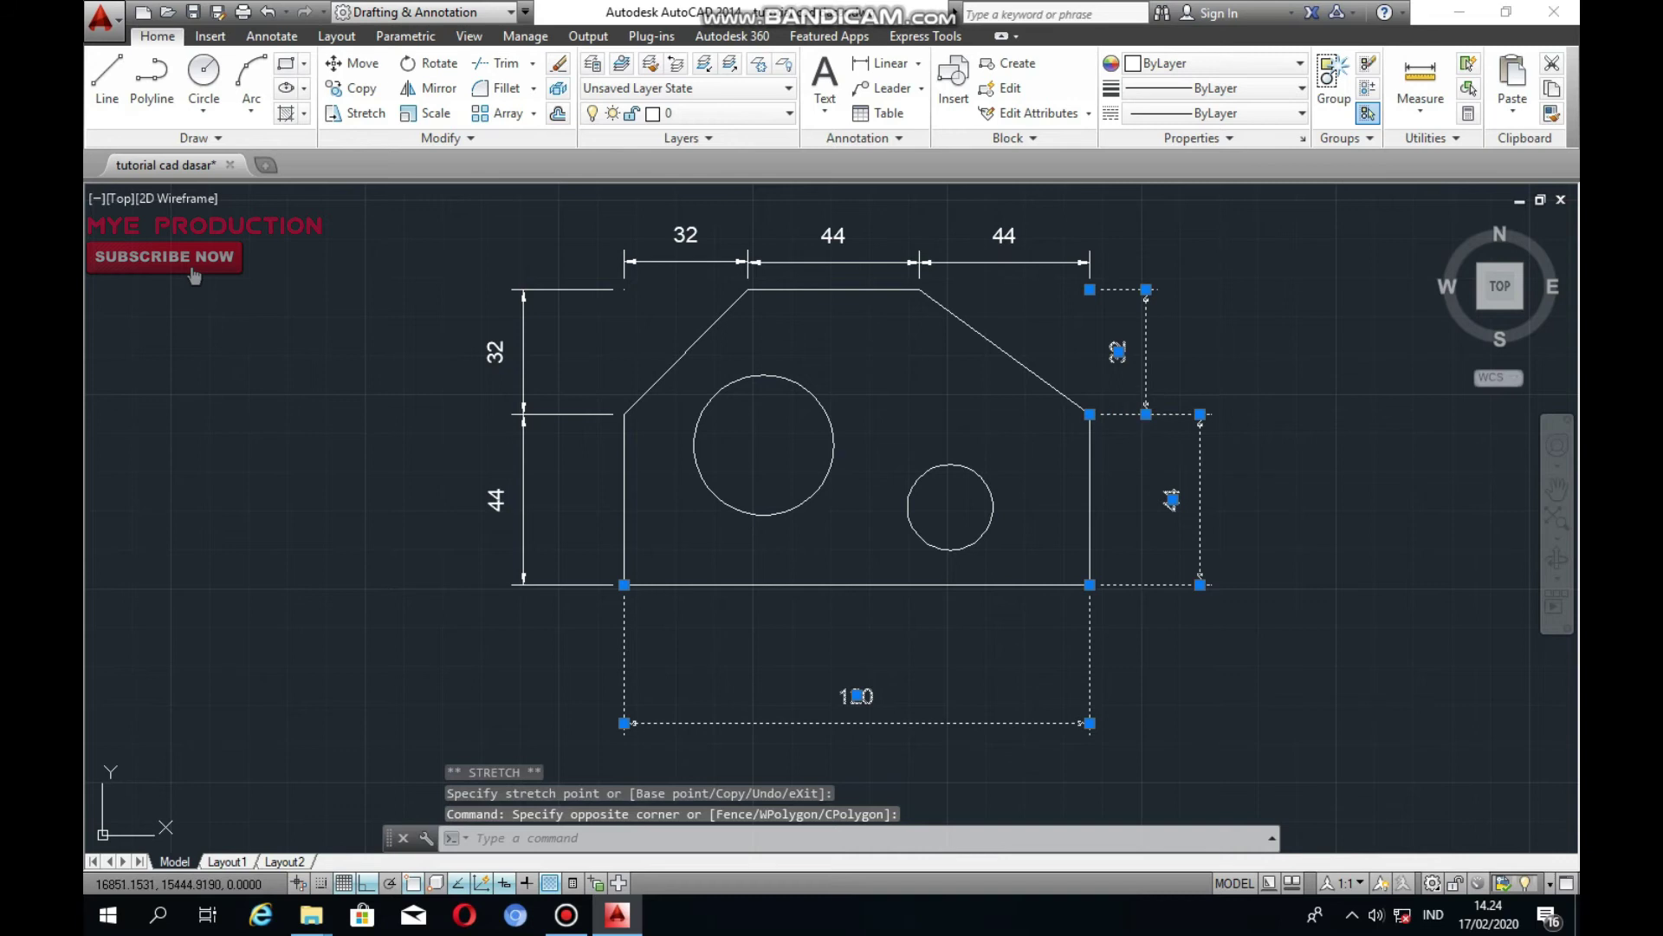
pyautogui.click(1146, 414)
pyautogui.click(1200, 414)
pyautogui.press('Escape')
# Add a linear dimension below the plate from the large circle's centre to the lower-left corner
pyautogui.moveTo(896, 532); pyautogui.dragTo(924, 497, button='middle')
pyautogui.write('dli')
pyautogui.press('Return')
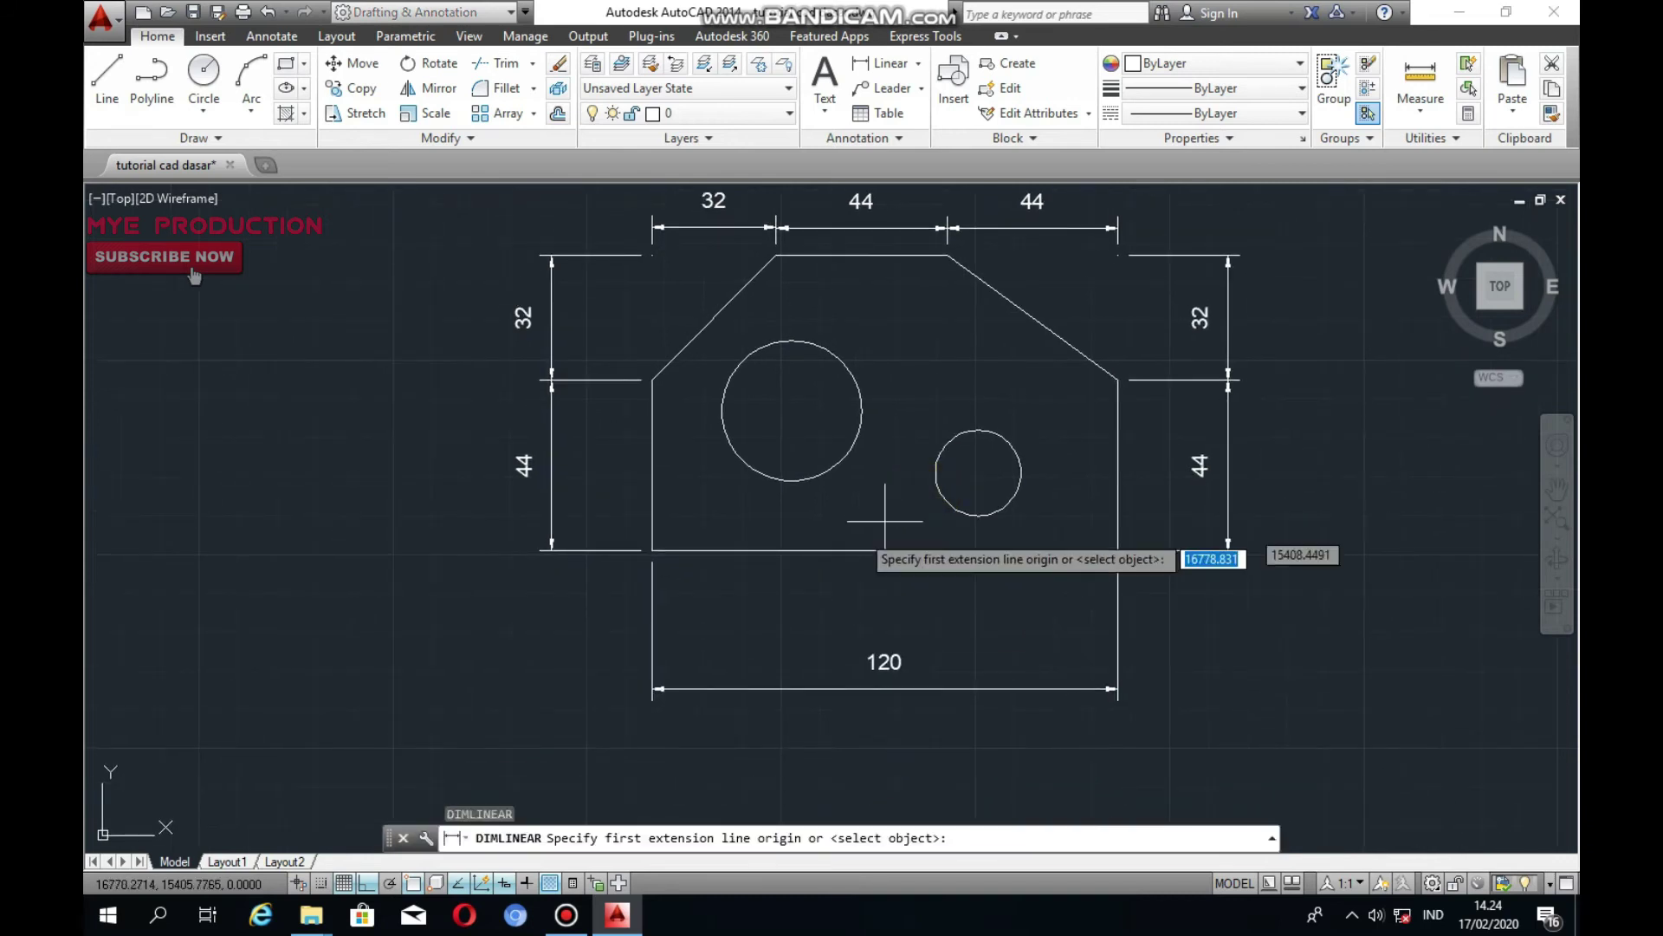
pyautogui.click(791, 410)
pyautogui.click(774, 610)
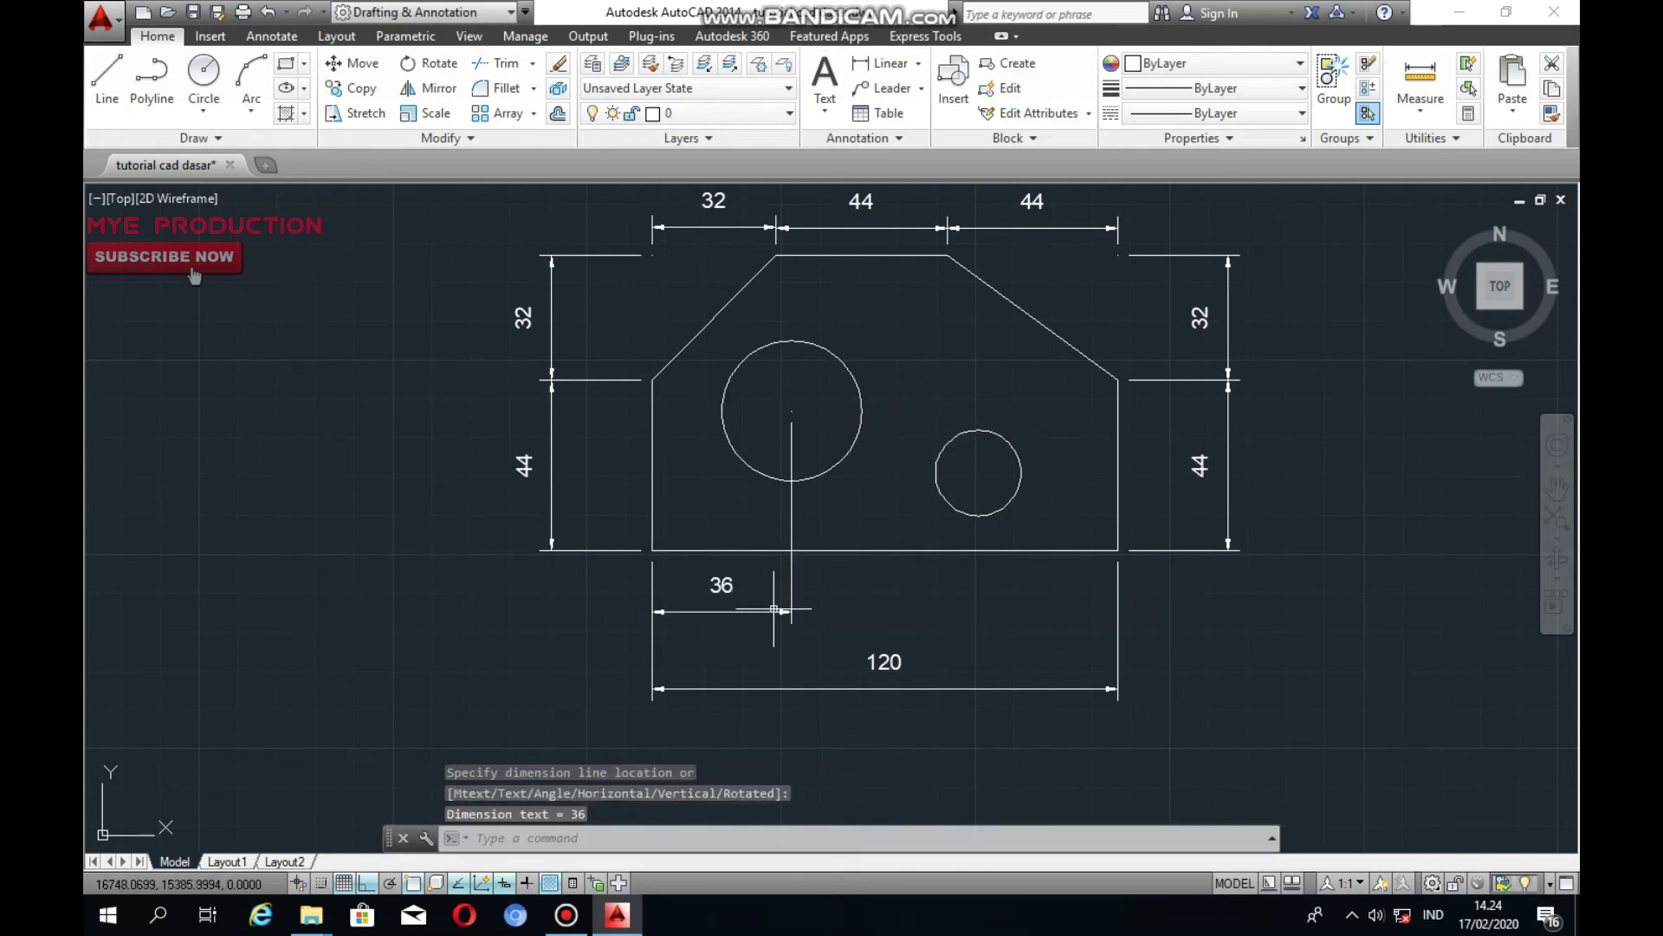
# Dimension the large circle's centre height above the bottom edge, placed between the left side and its outer dimensions
pyautogui.press('Return')
pyautogui.click(791, 410)
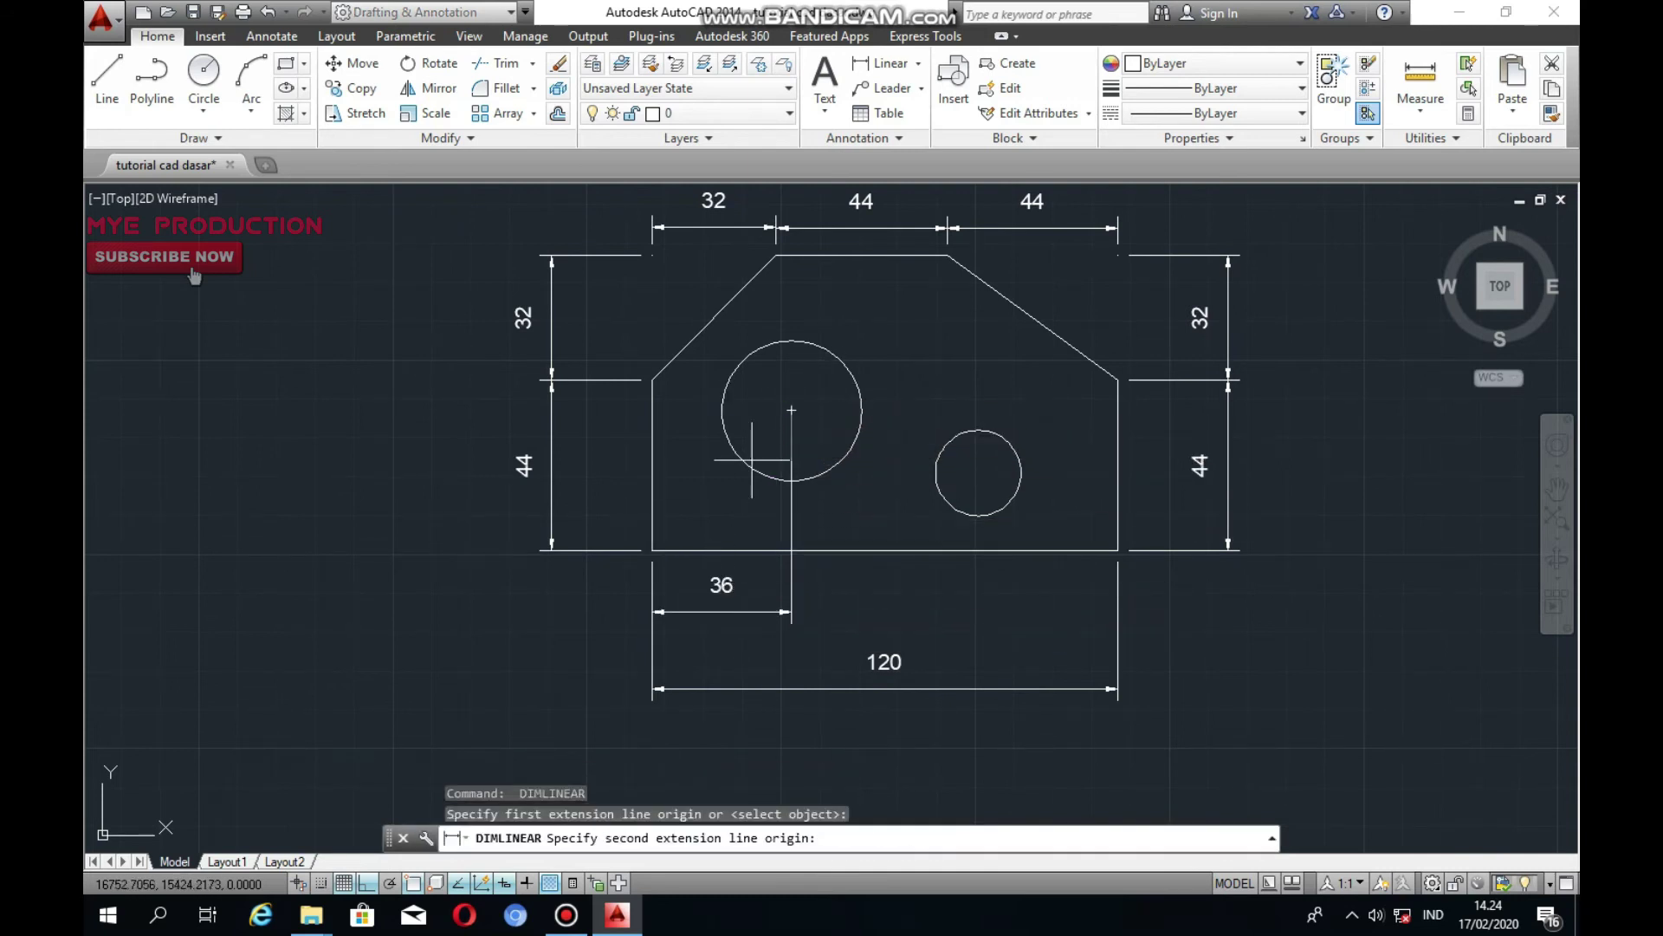
pyautogui.click(653, 550)
pyautogui.click(611, 516)
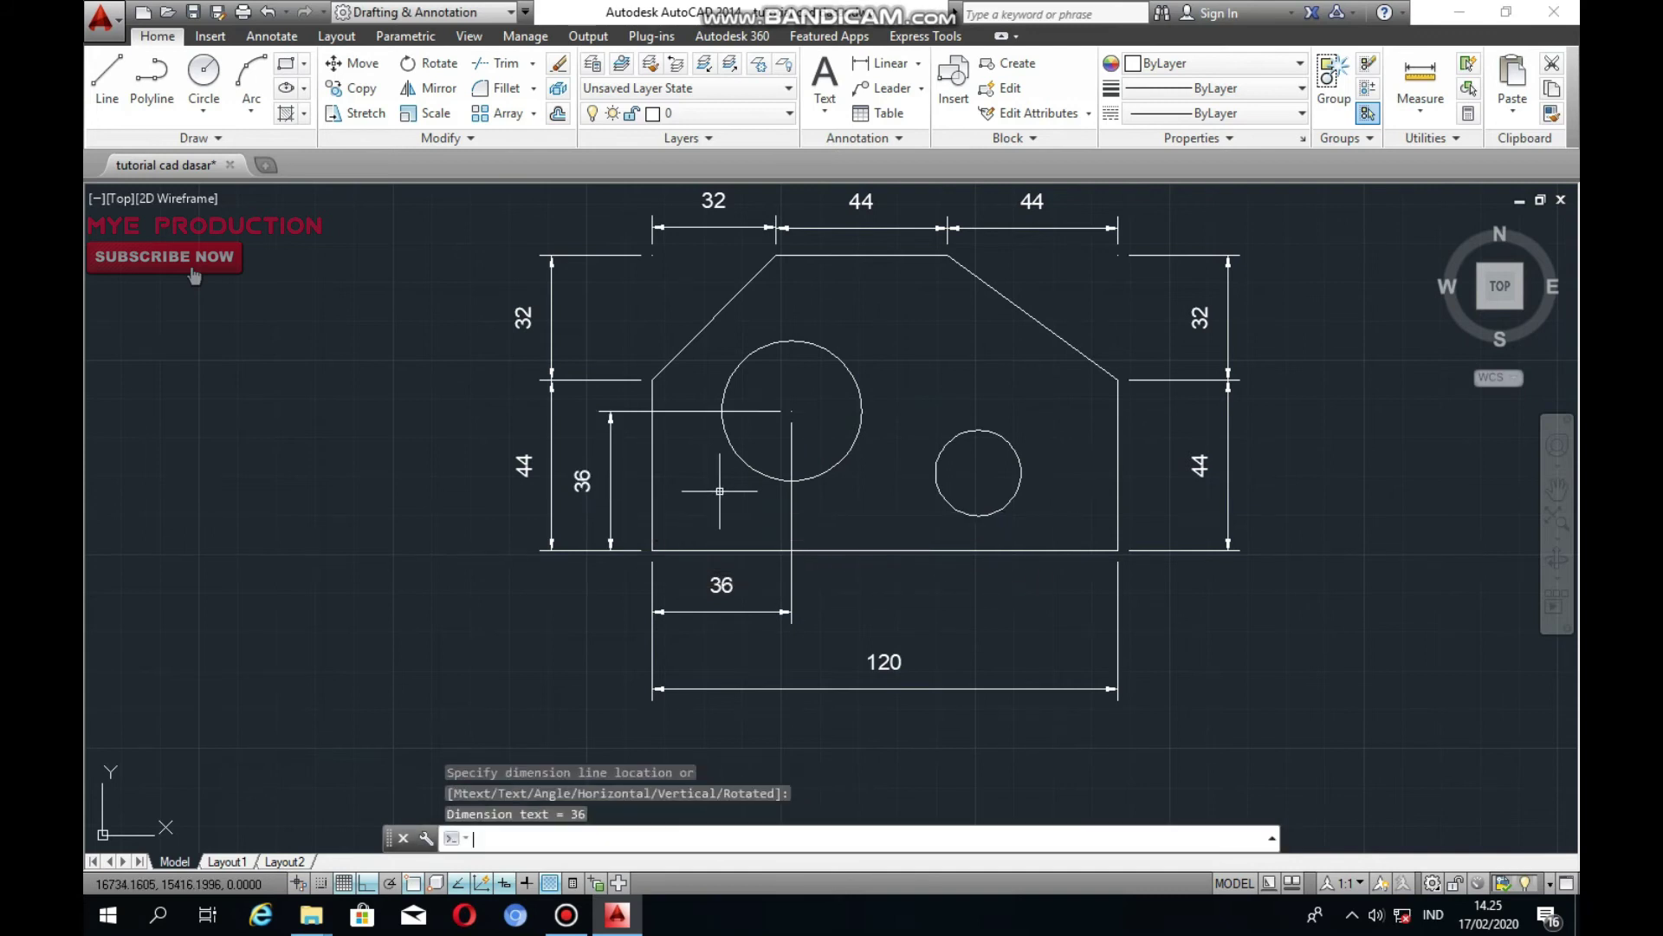
# Dimension the horizontal distance from the small circle's centre to the lower-left corner, placed above the overall width dimension
pyautogui.press('Return')
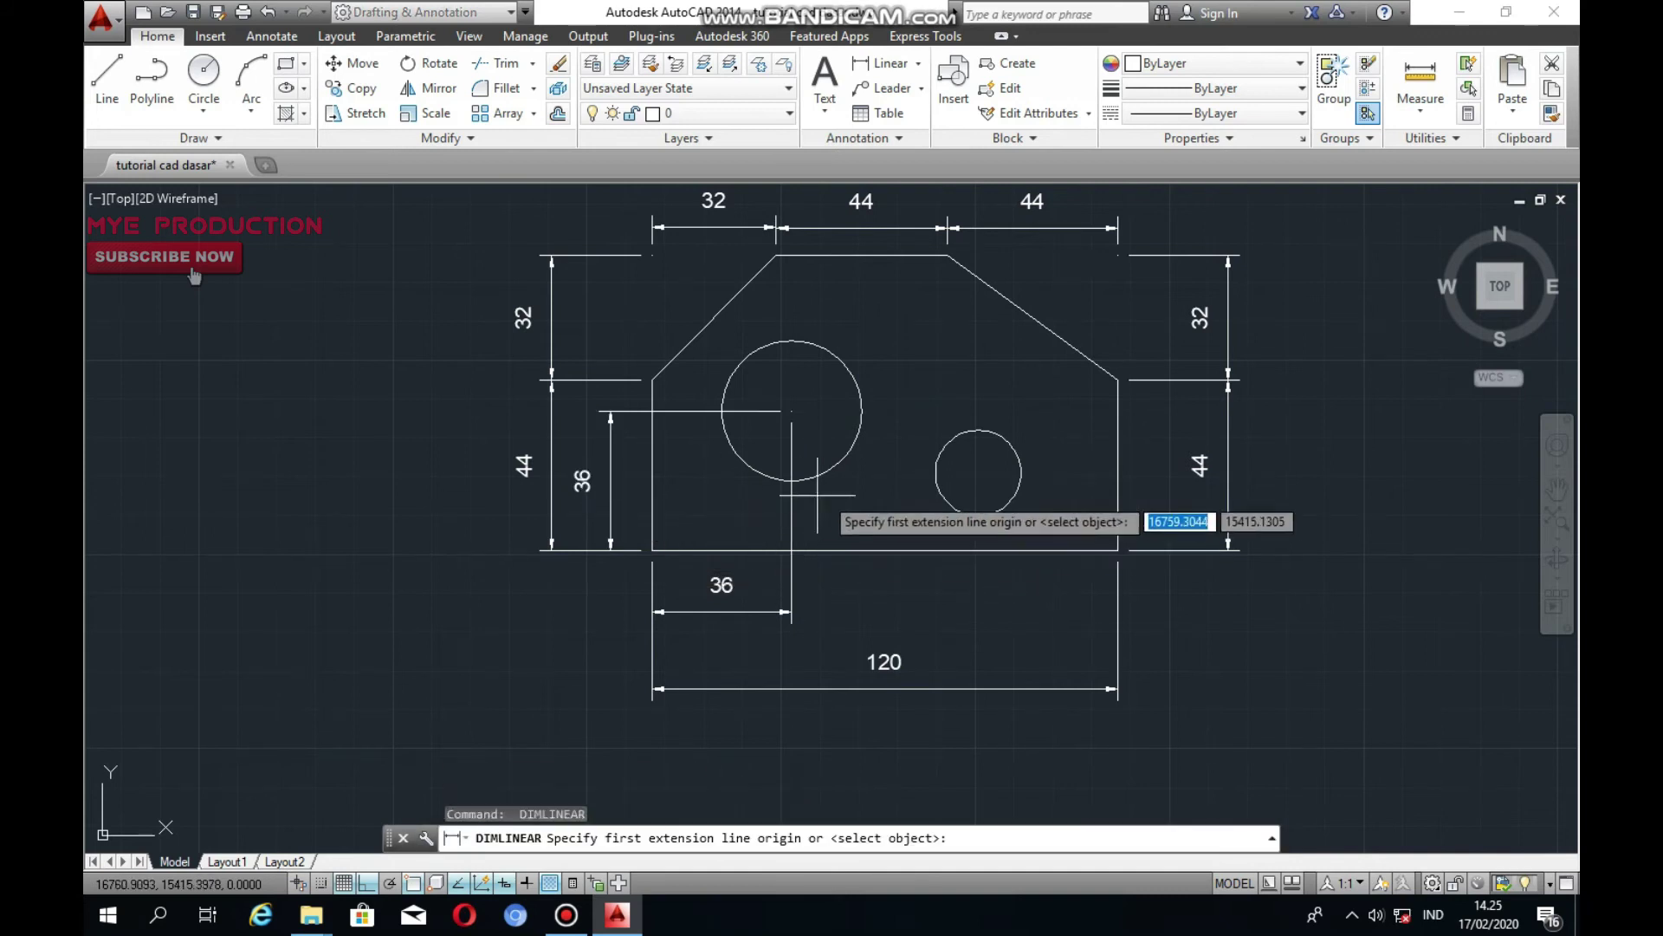
pyautogui.click(979, 473)
pyautogui.click(652, 551)
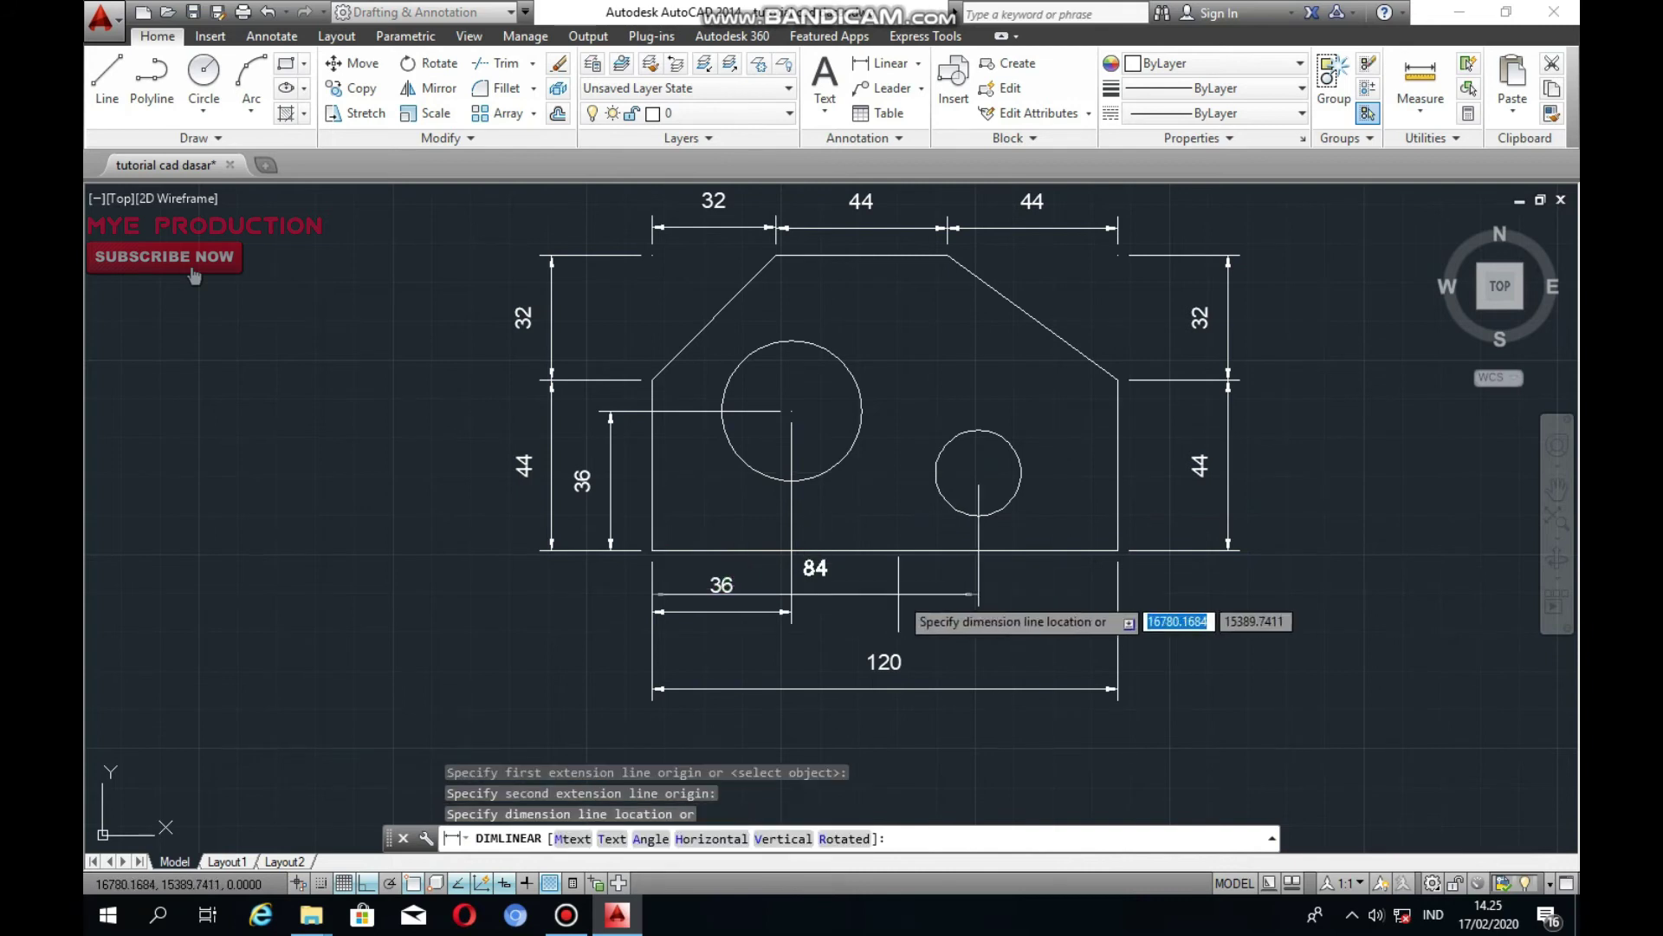
pyautogui.click(975, 634)
# Move the large circle's horizontal dimension line closer to the plate's bottom edge
pyautogui.click(796, 597)
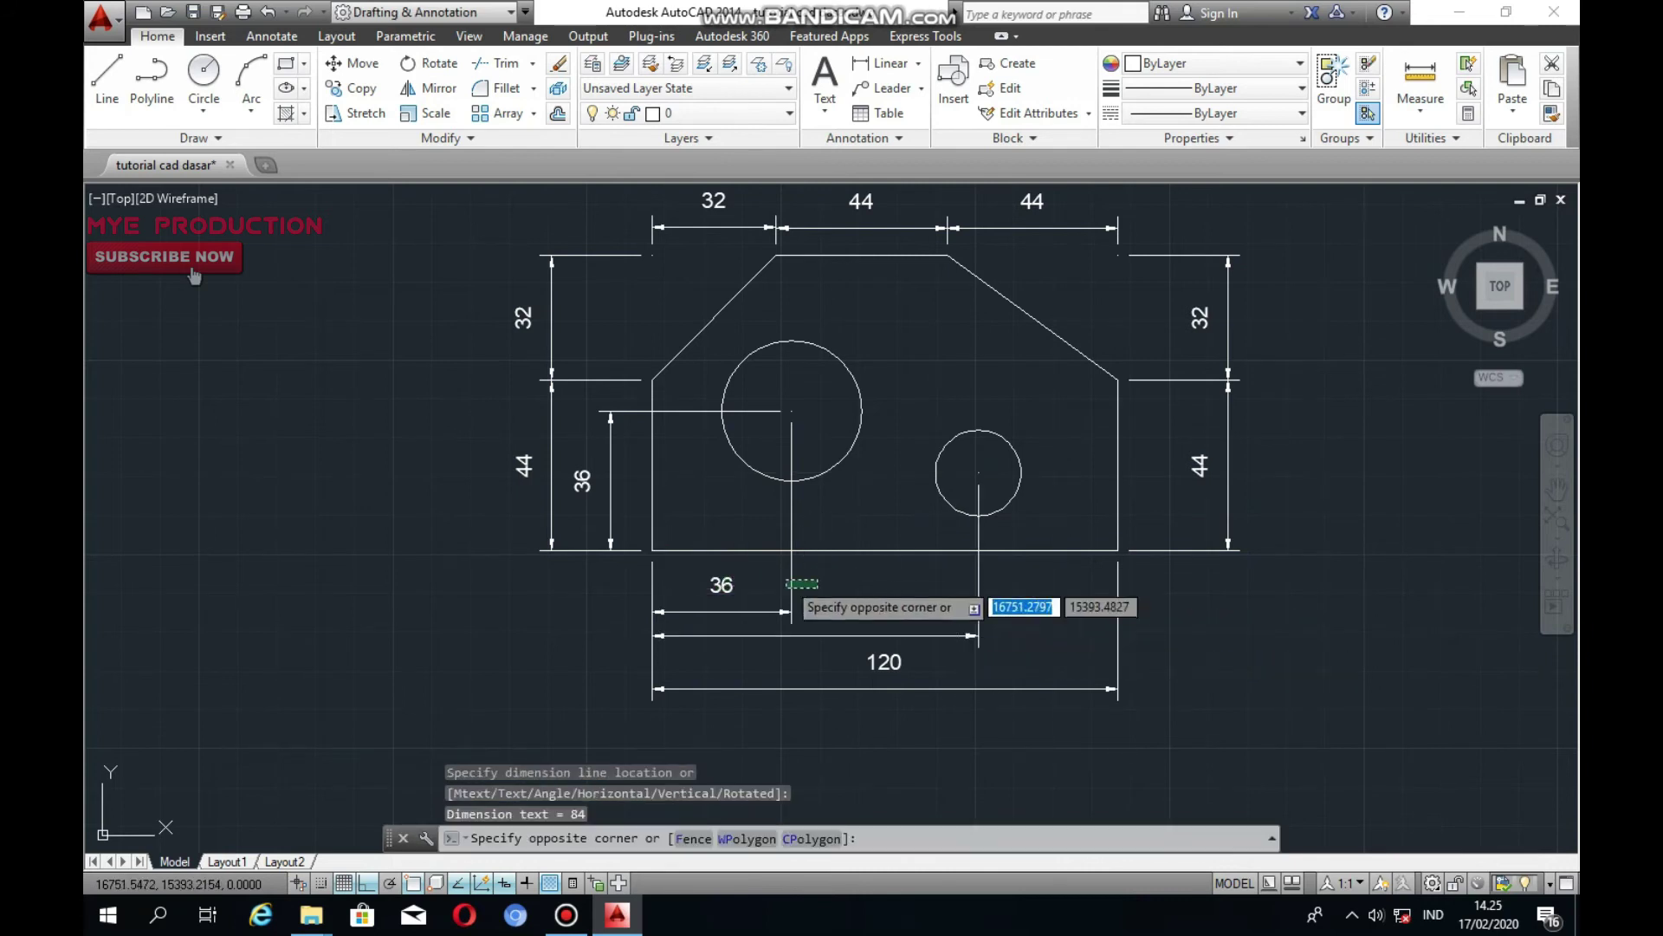
pyautogui.click(790, 594)
pyautogui.scroll(4, 791, 600)
pyautogui.click(795, 651)
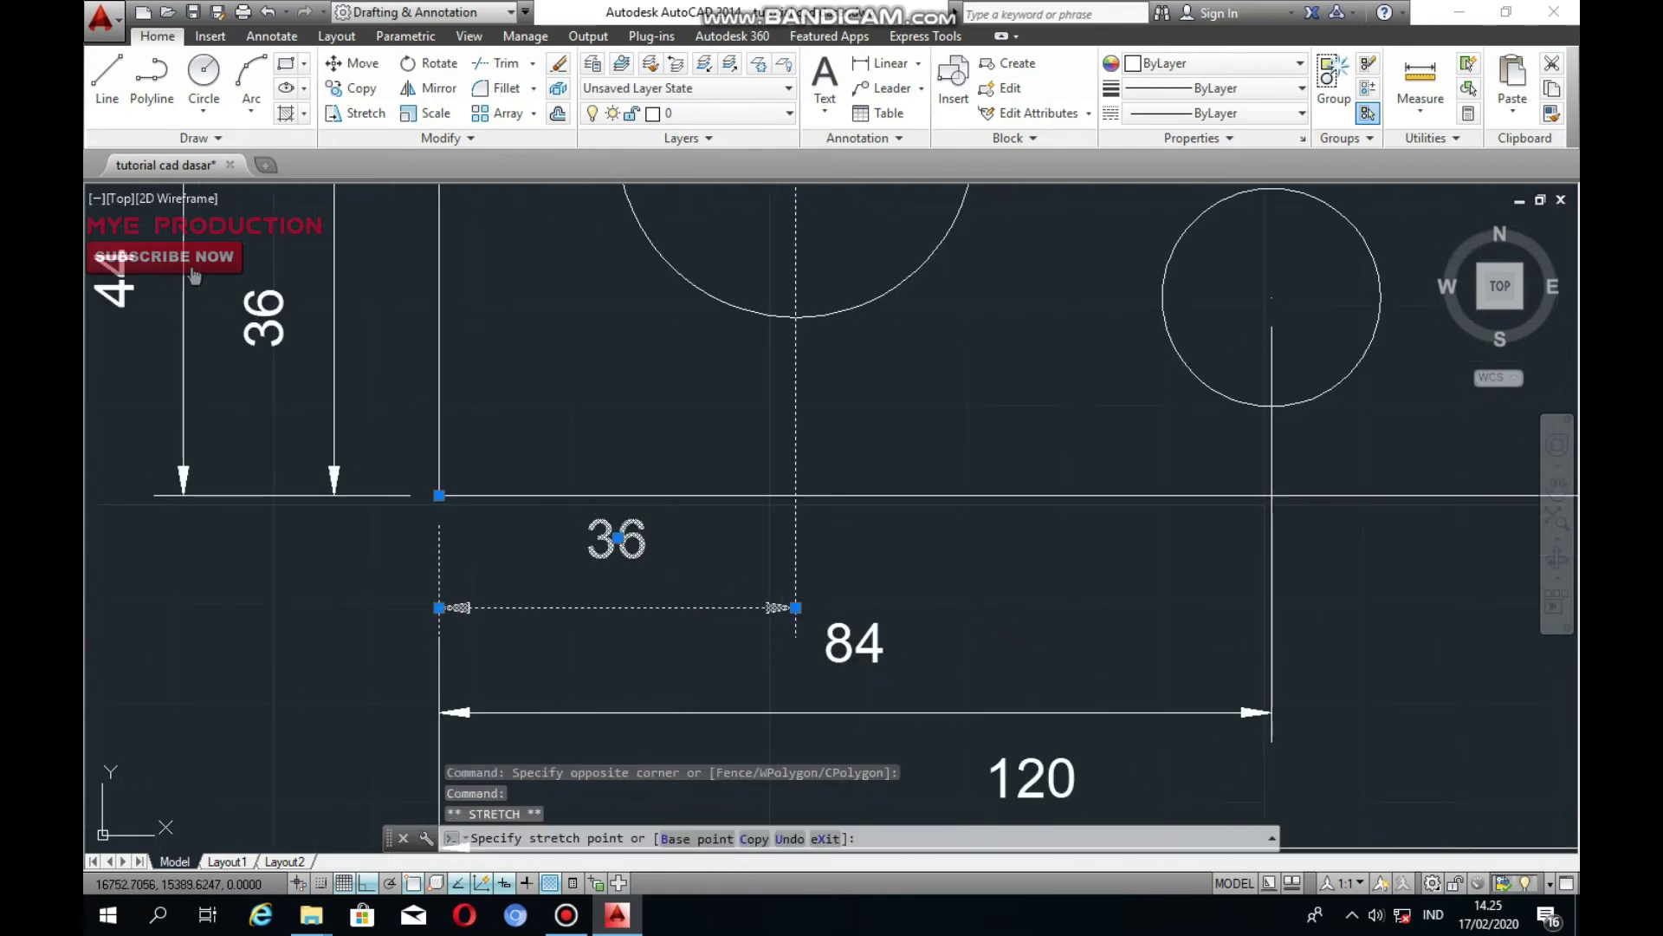
pyautogui.scroll(-2, 850, 590)
pyautogui.press('Escape')
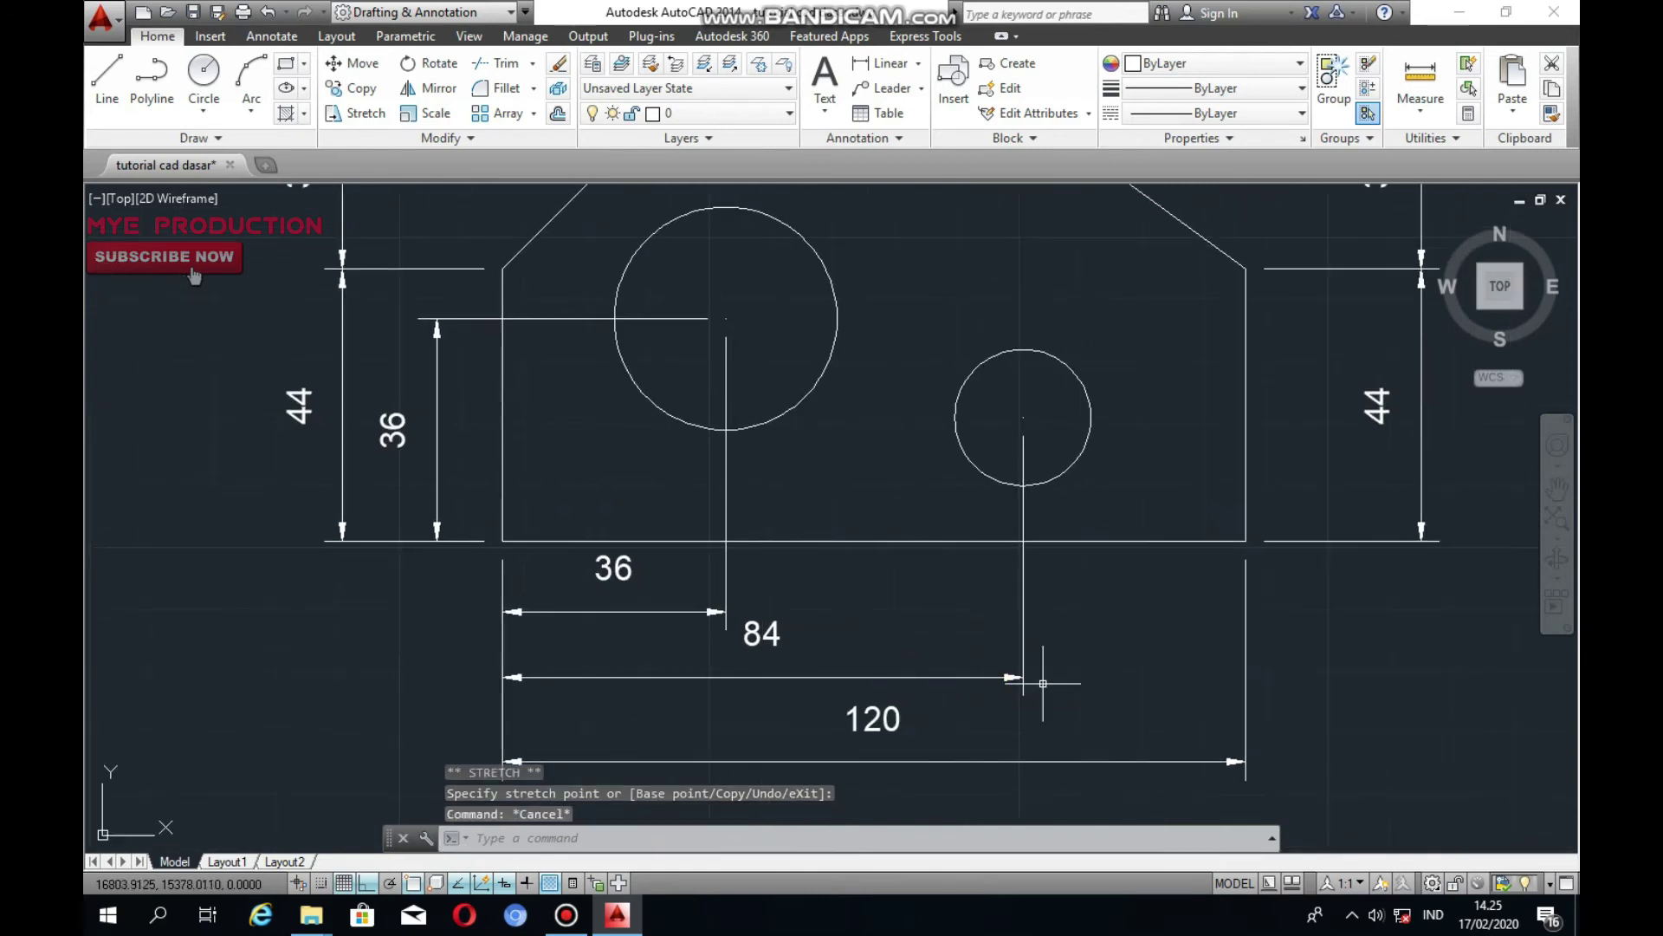
# Dimension the small circle's centre height from the lower-right corner, placed just outside the plate's right side
pyautogui.scroll(-4, 1056, 685)
pyautogui.scroll(2, 1070, 606)
pyautogui.press('space')
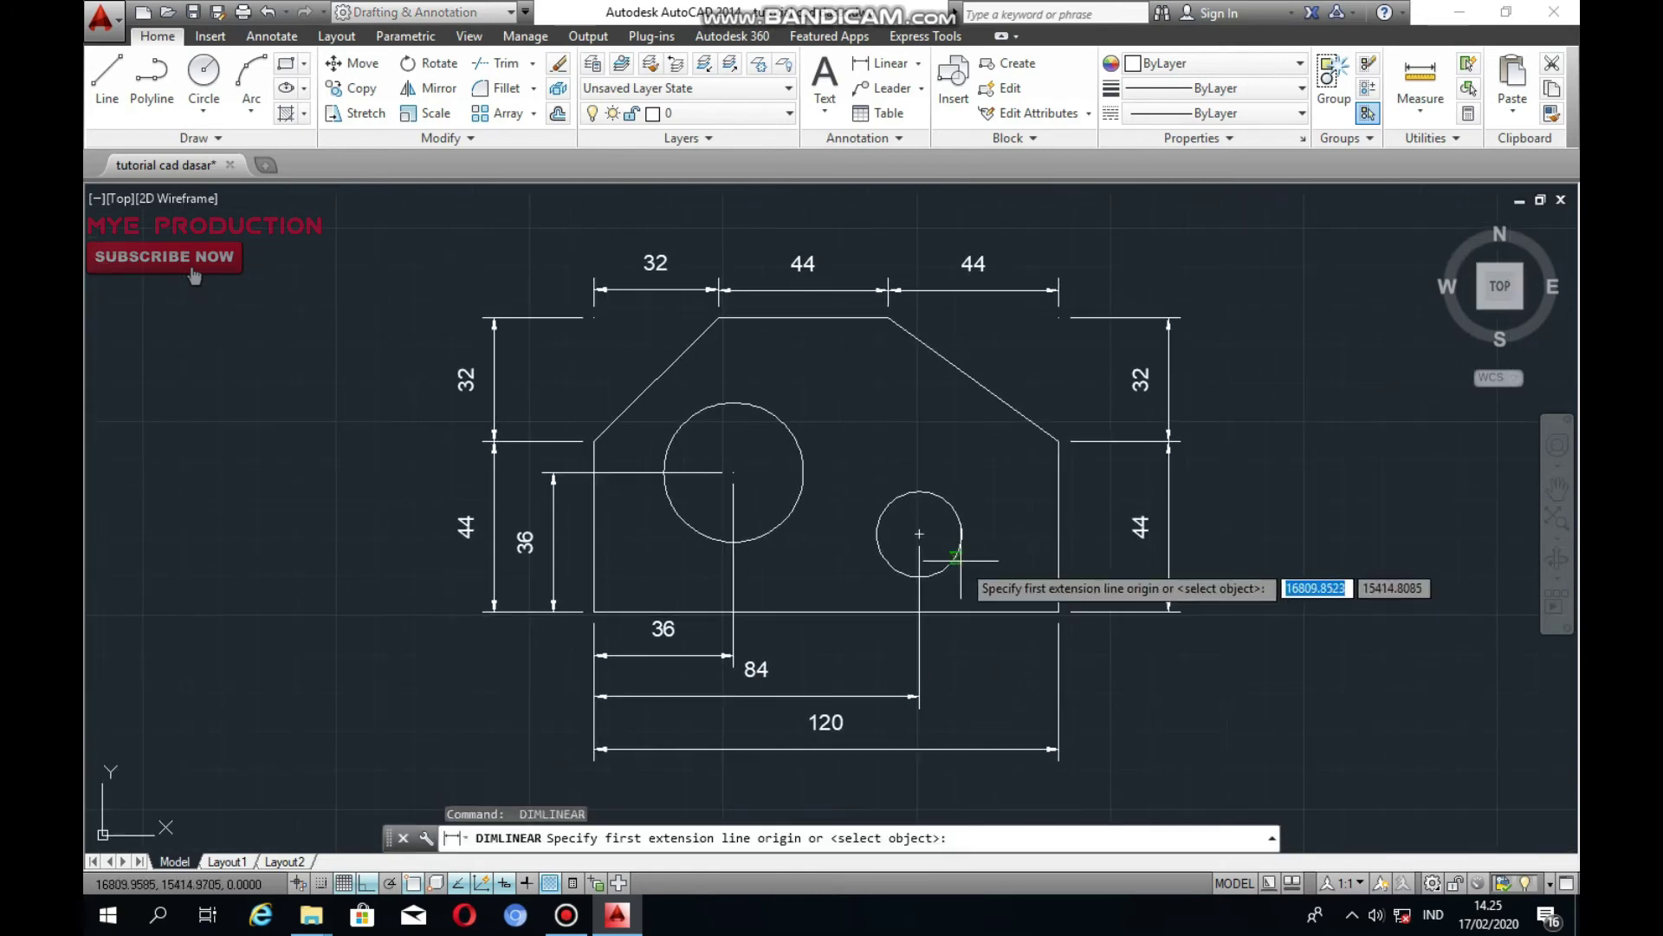
pyautogui.click(919, 533)
pyautogui.click(1059, 611)
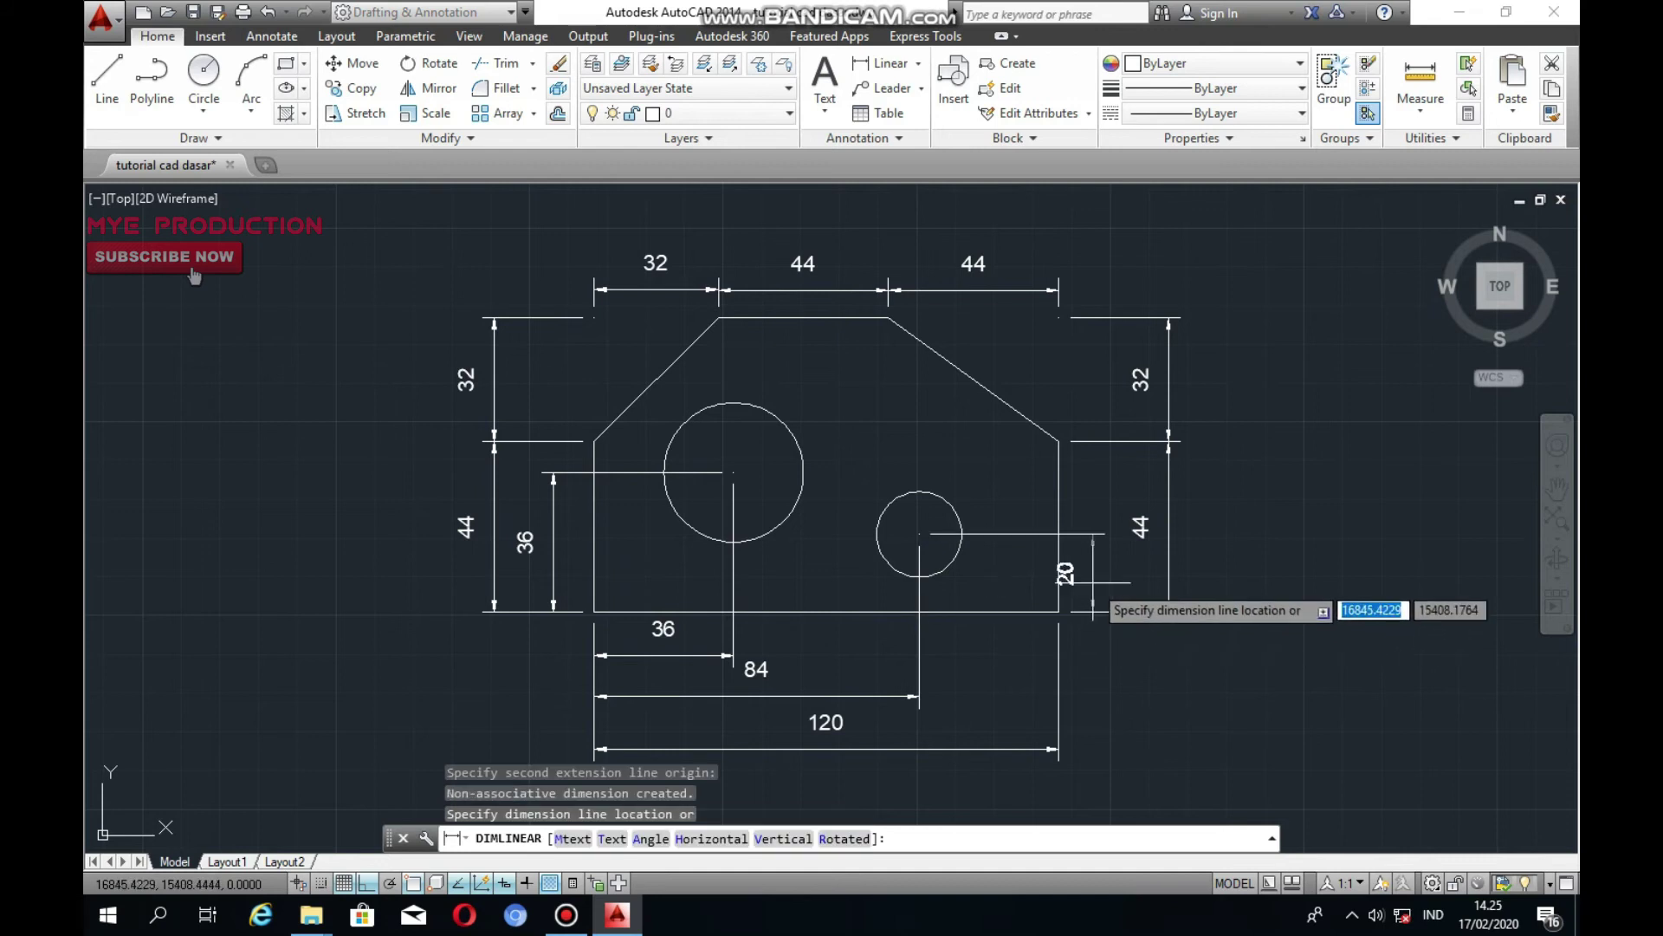
pyautogui.click(1109, 585)
pyautogui.press('Escape')
pyautogui.moveTo(1139, 613); pyautogui.dragTo(1113, 569, button='middle')
pyautogui.moveTo(959, 545); pyautogui.dragTo(977, 578, button='middle')
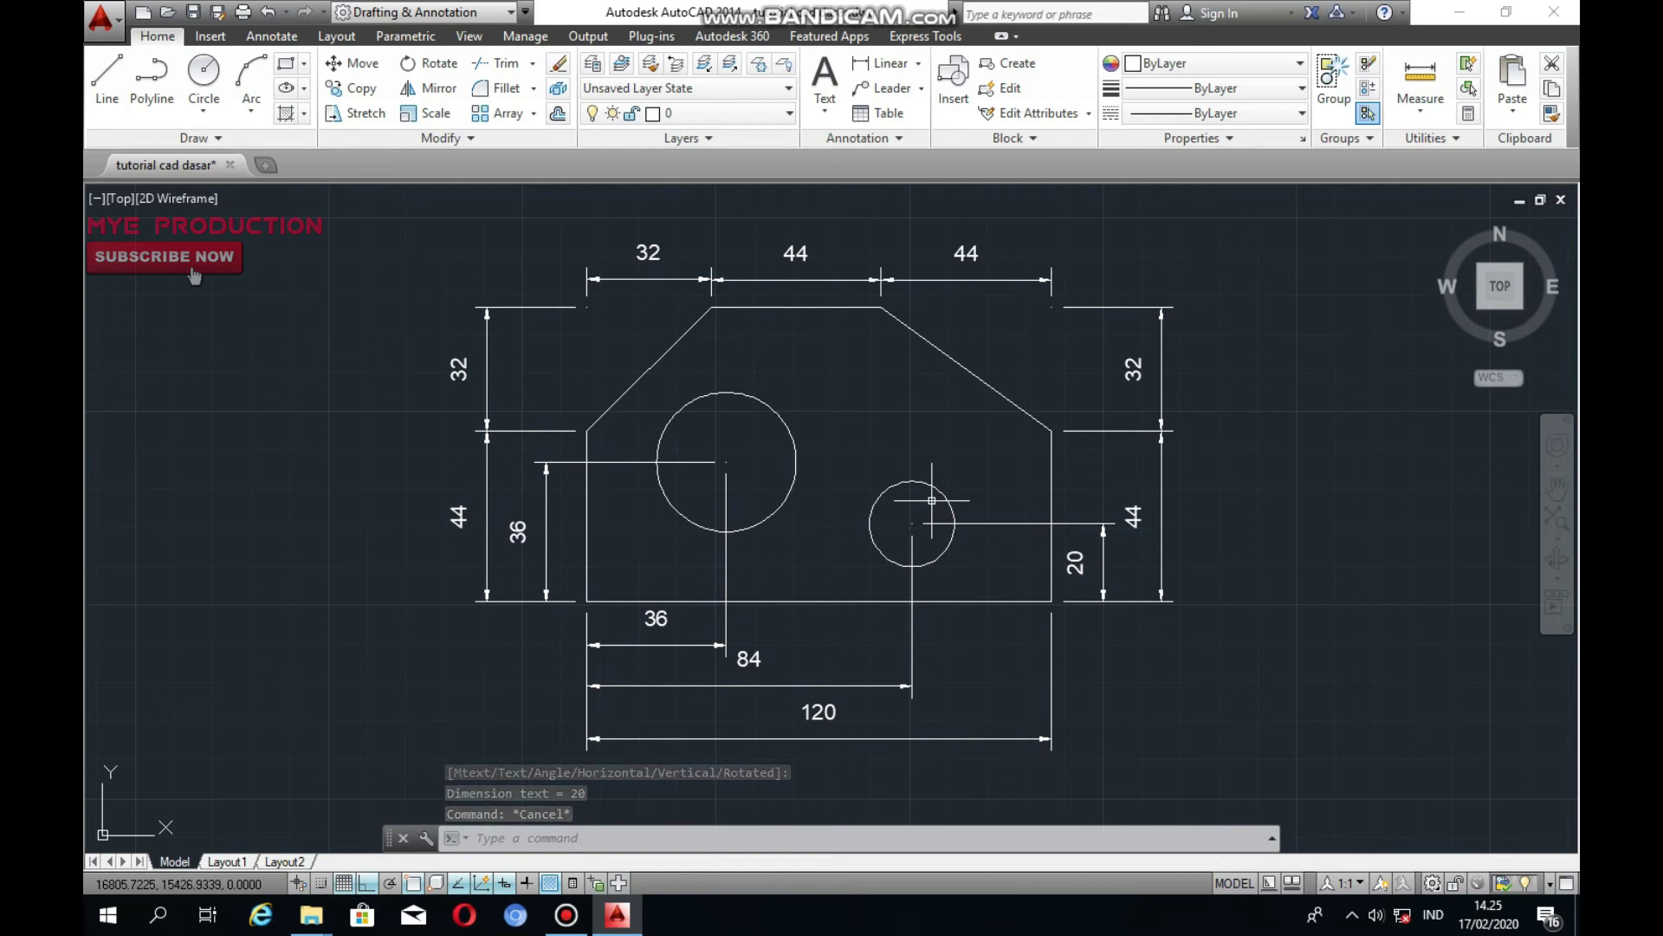
pyautogui.write('f')
pyautogui.press('Return')
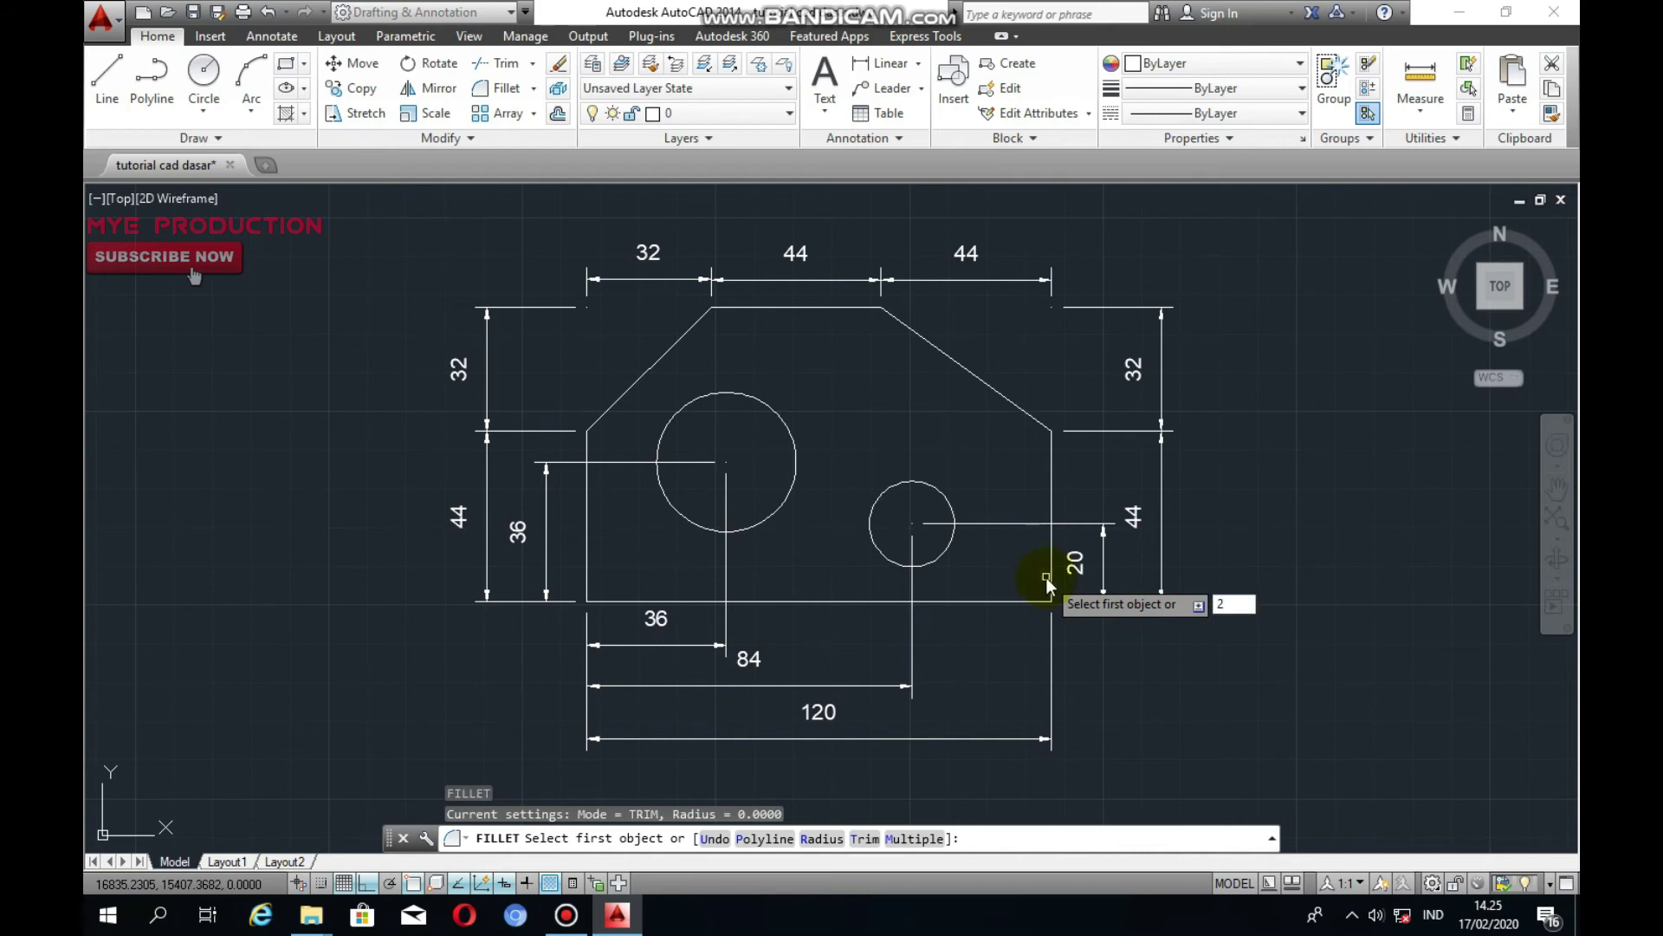
pyautogui.write('20')
pyautogui.press('Return')
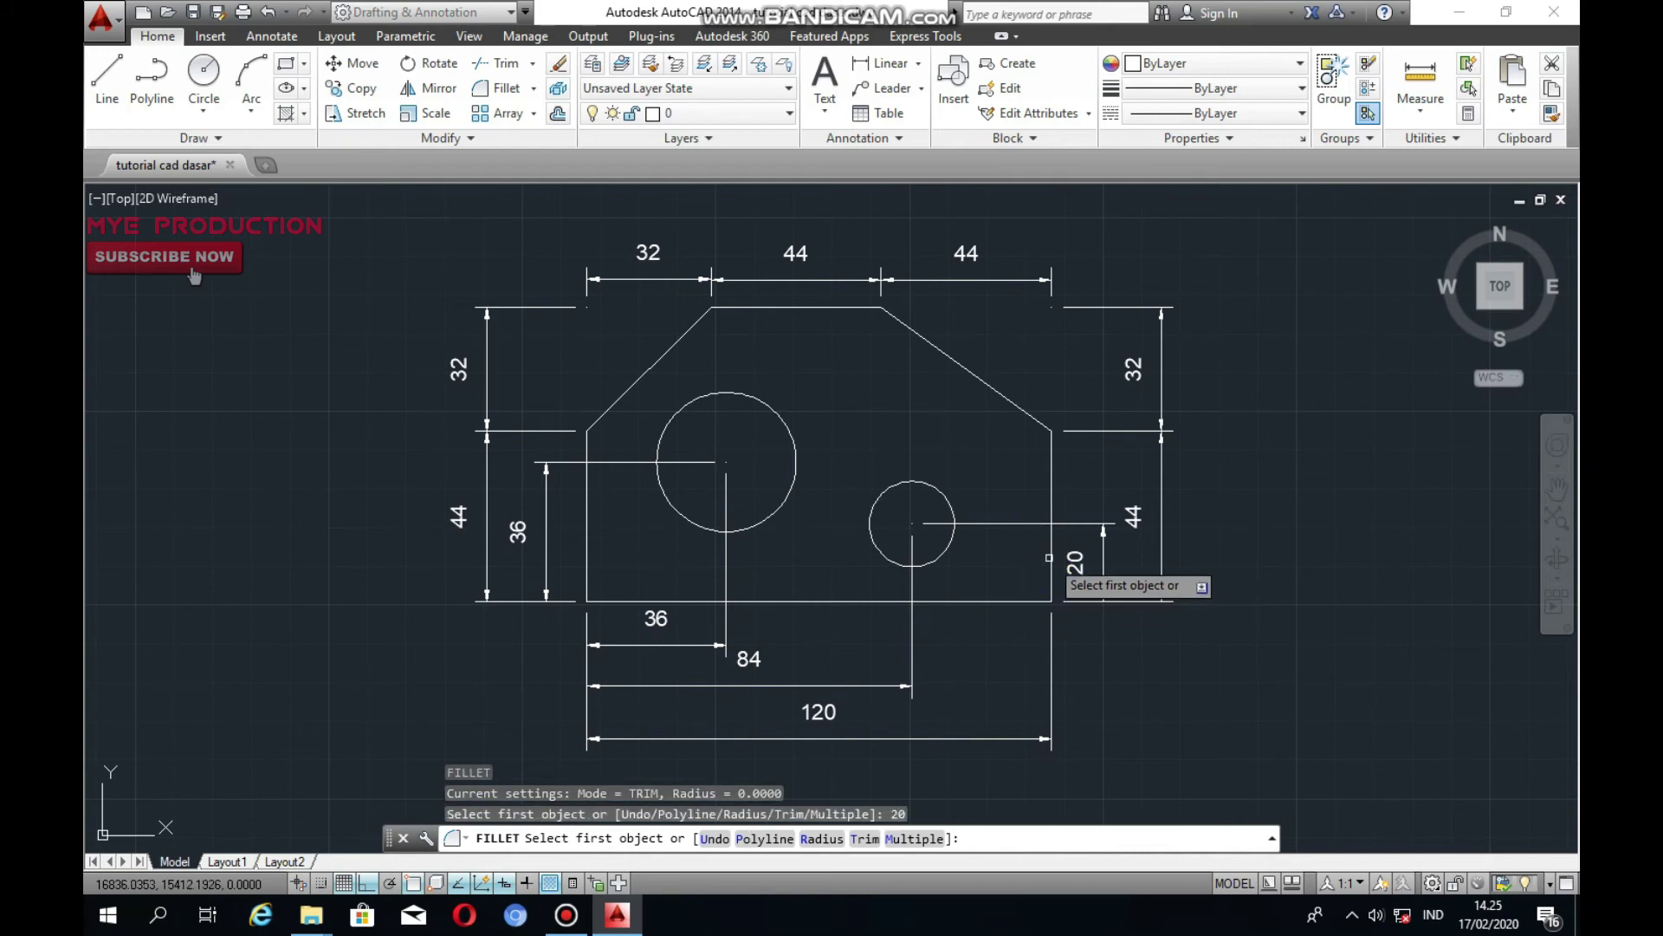
pyautogui.click(1051, 558)
pyautogui.press('Escape')
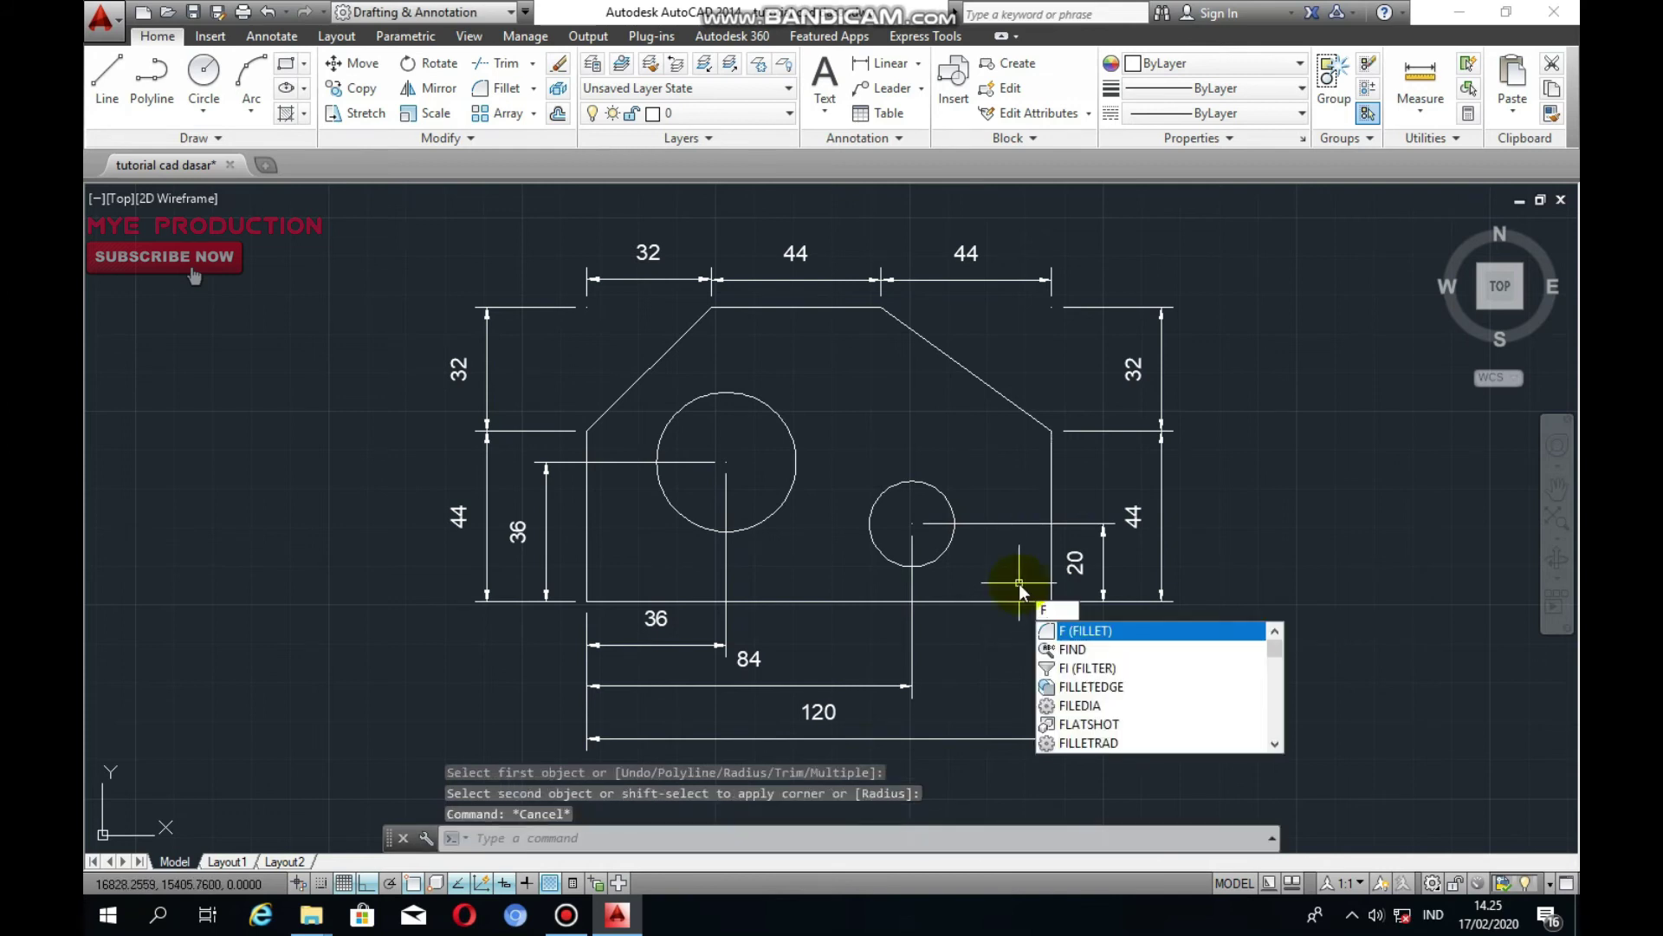
pyautogui.press('Return')
pyautogui.write('10')
pyautogui.press('Return')
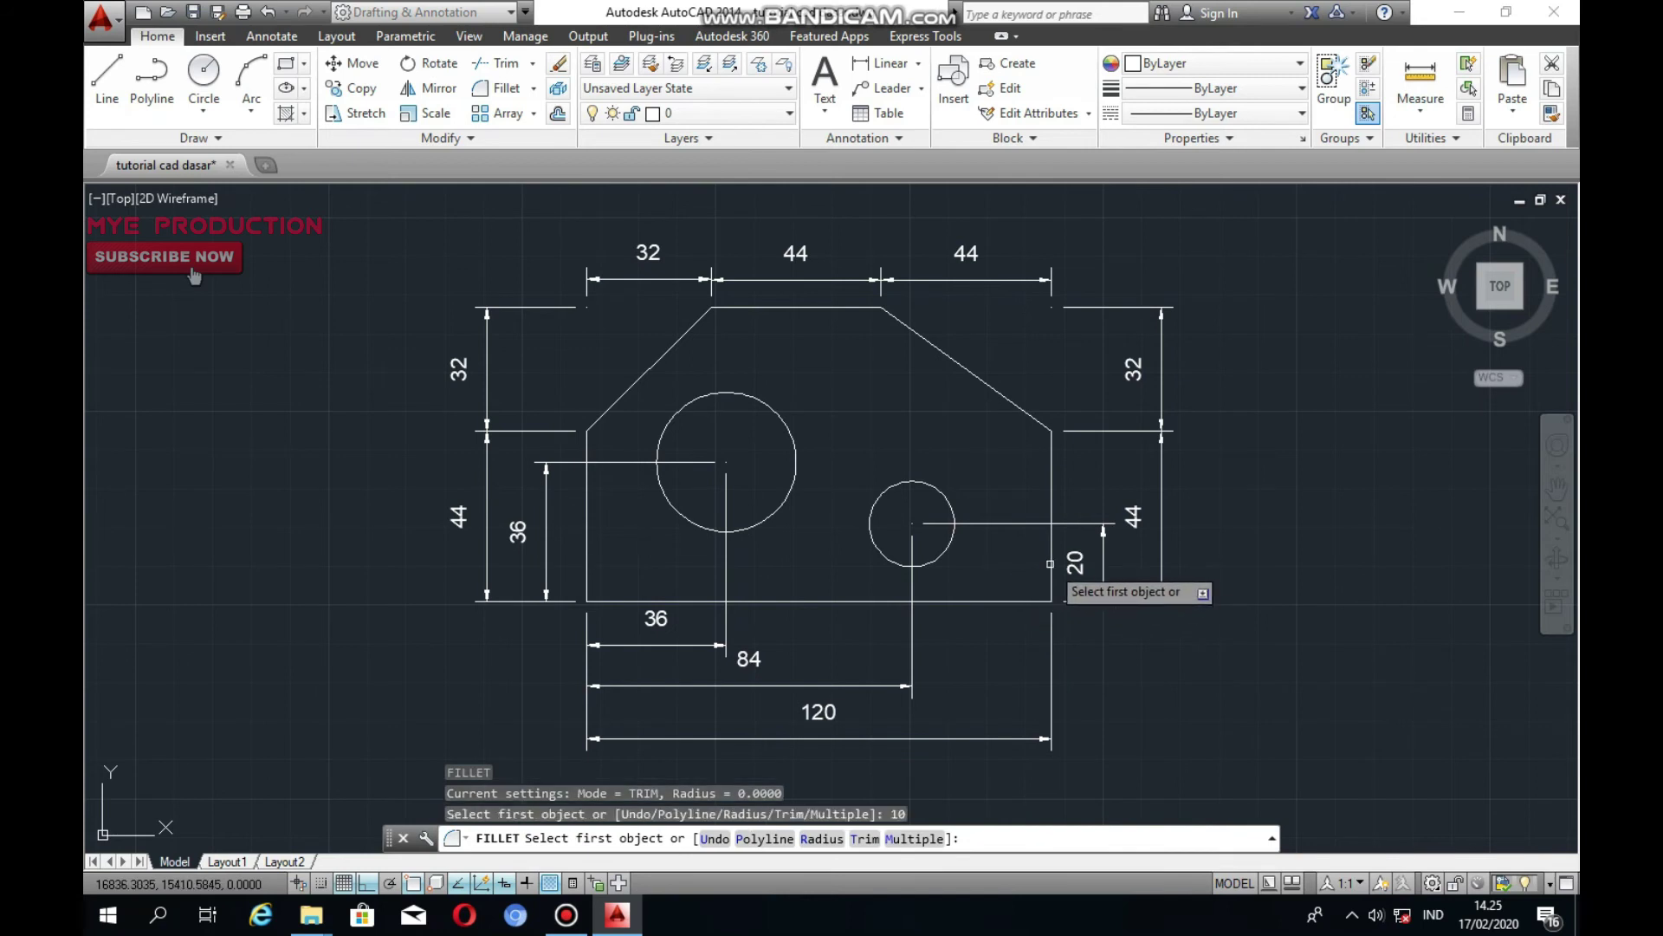
pyautogui.click(1050, 563)
pyautogui.click(1045, 582)
pyautogui.press('Escape')
# Fillet the plate's lower-right corner with a radius of 20
pyautogui.press('Return')
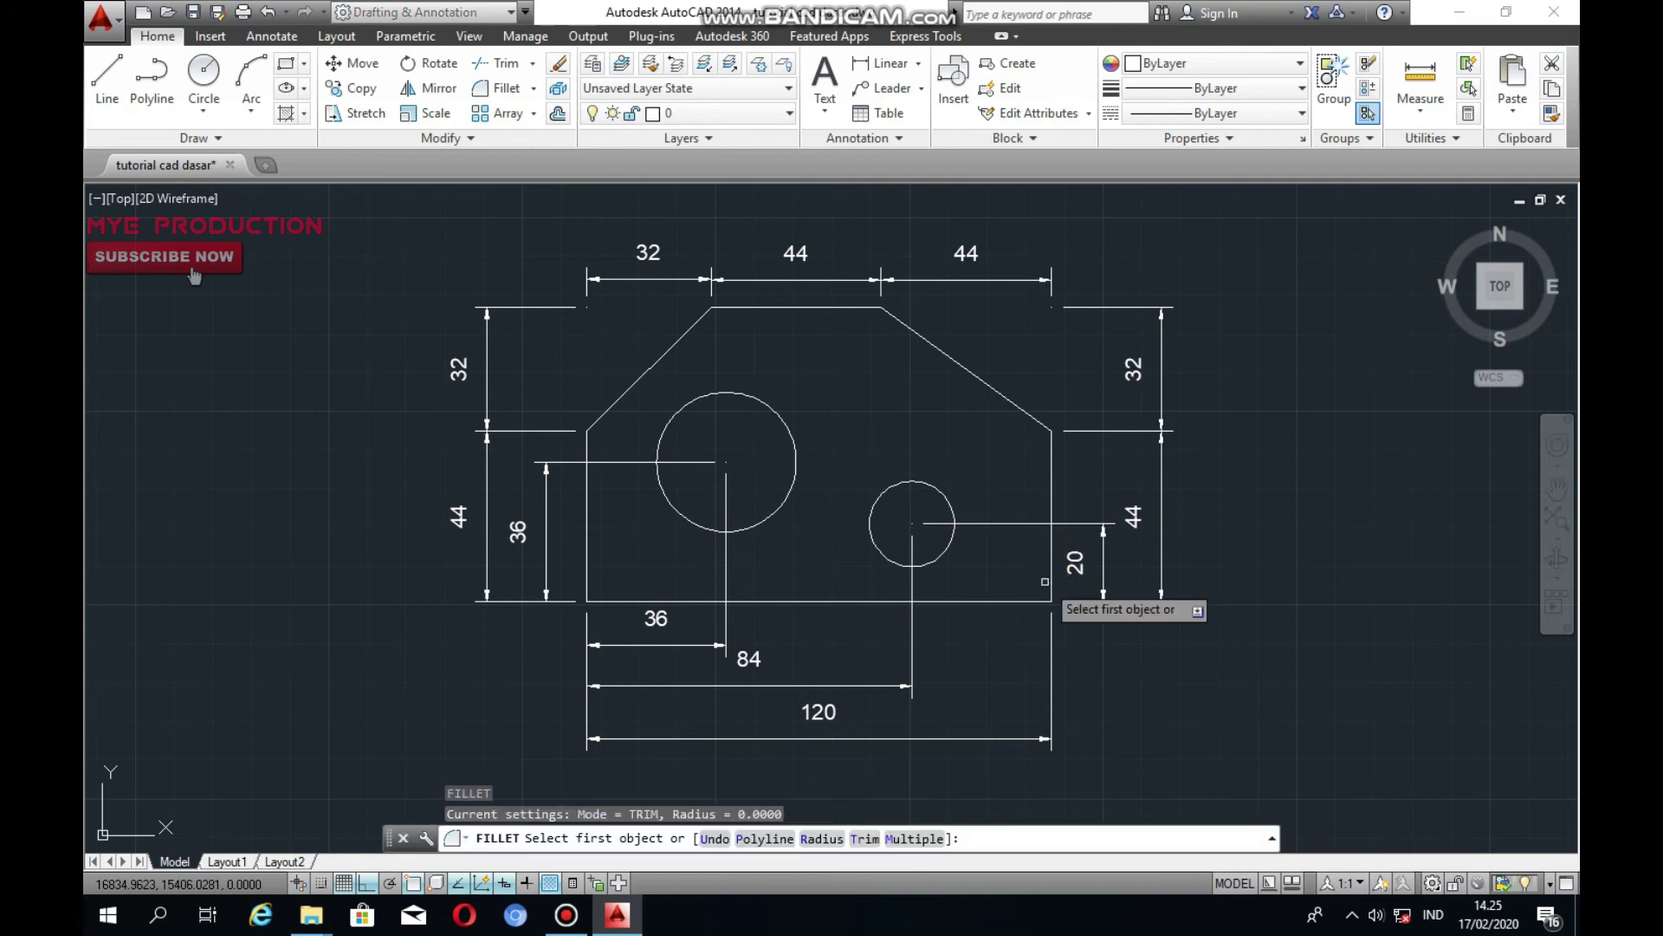
pyautogui.write('r')
pyautogui.press('Return')
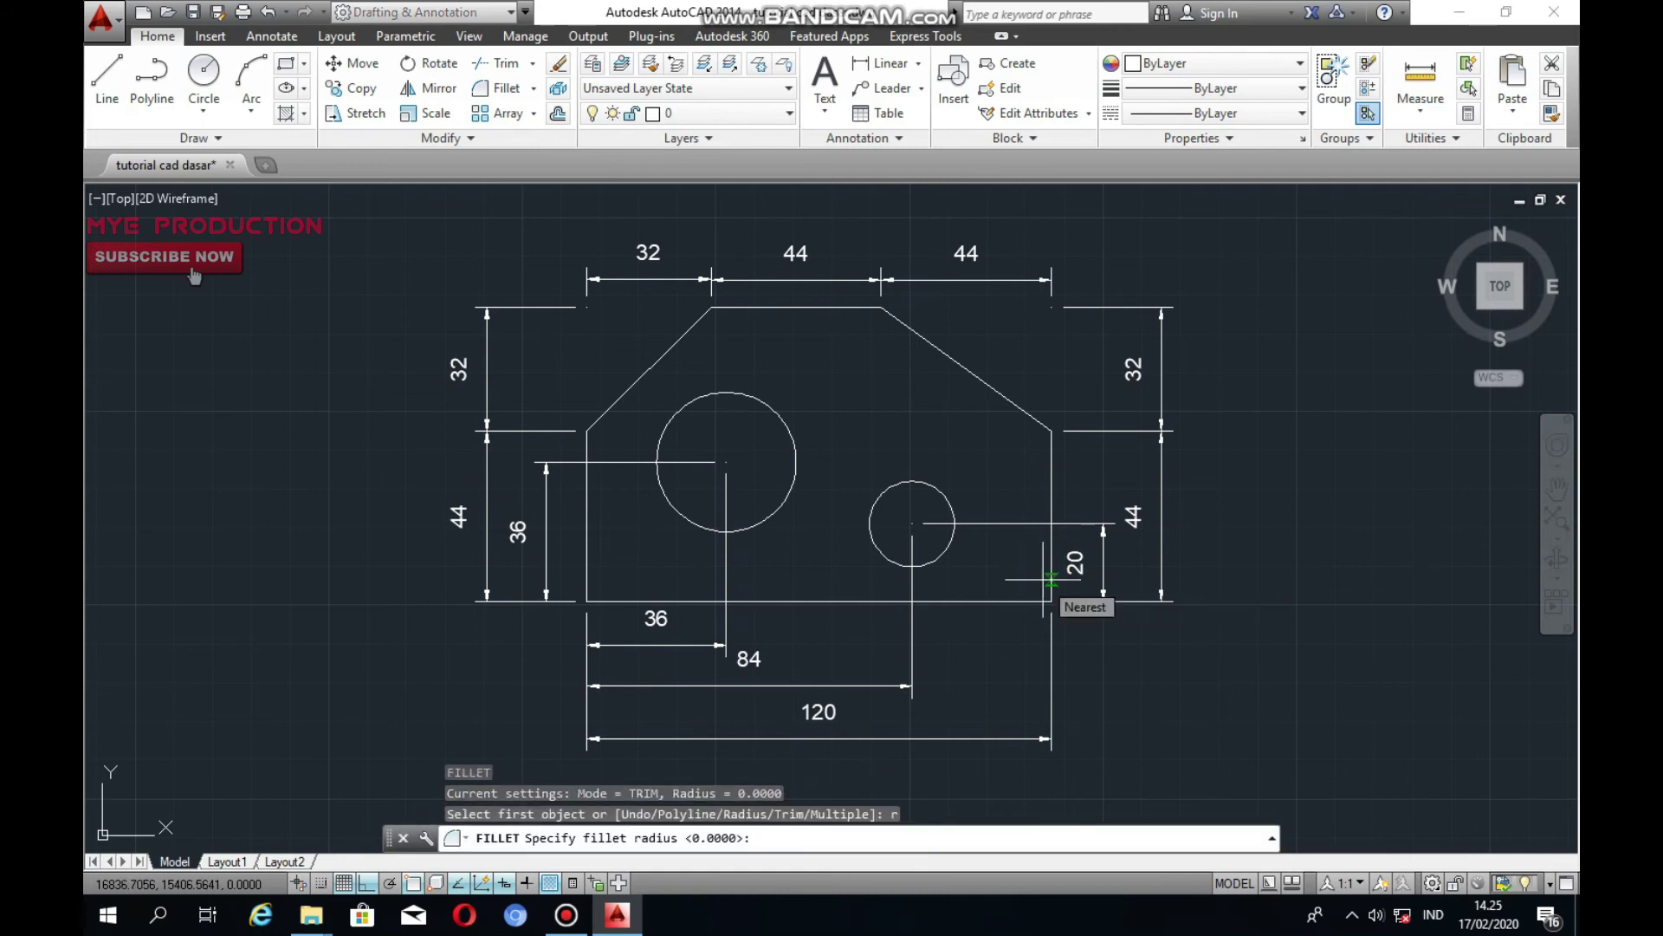
pyautogui.write('20')
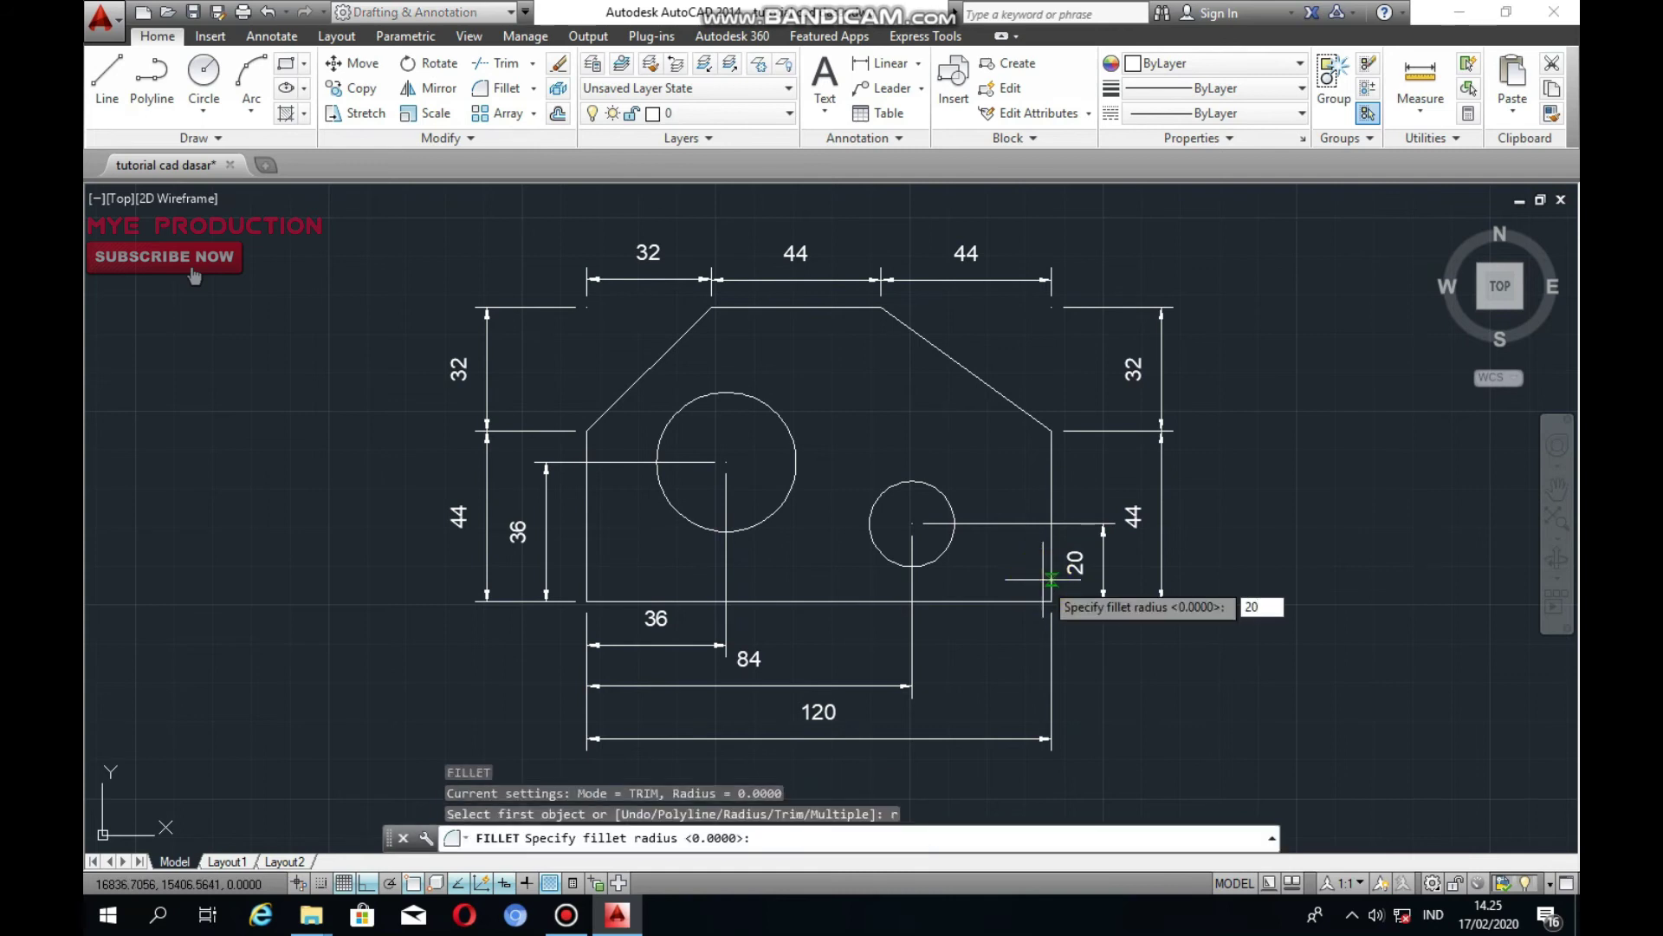
pyautogui.press('Return')
pyautogui.click(1055, 565)
pyautogui.click(1013, 602)
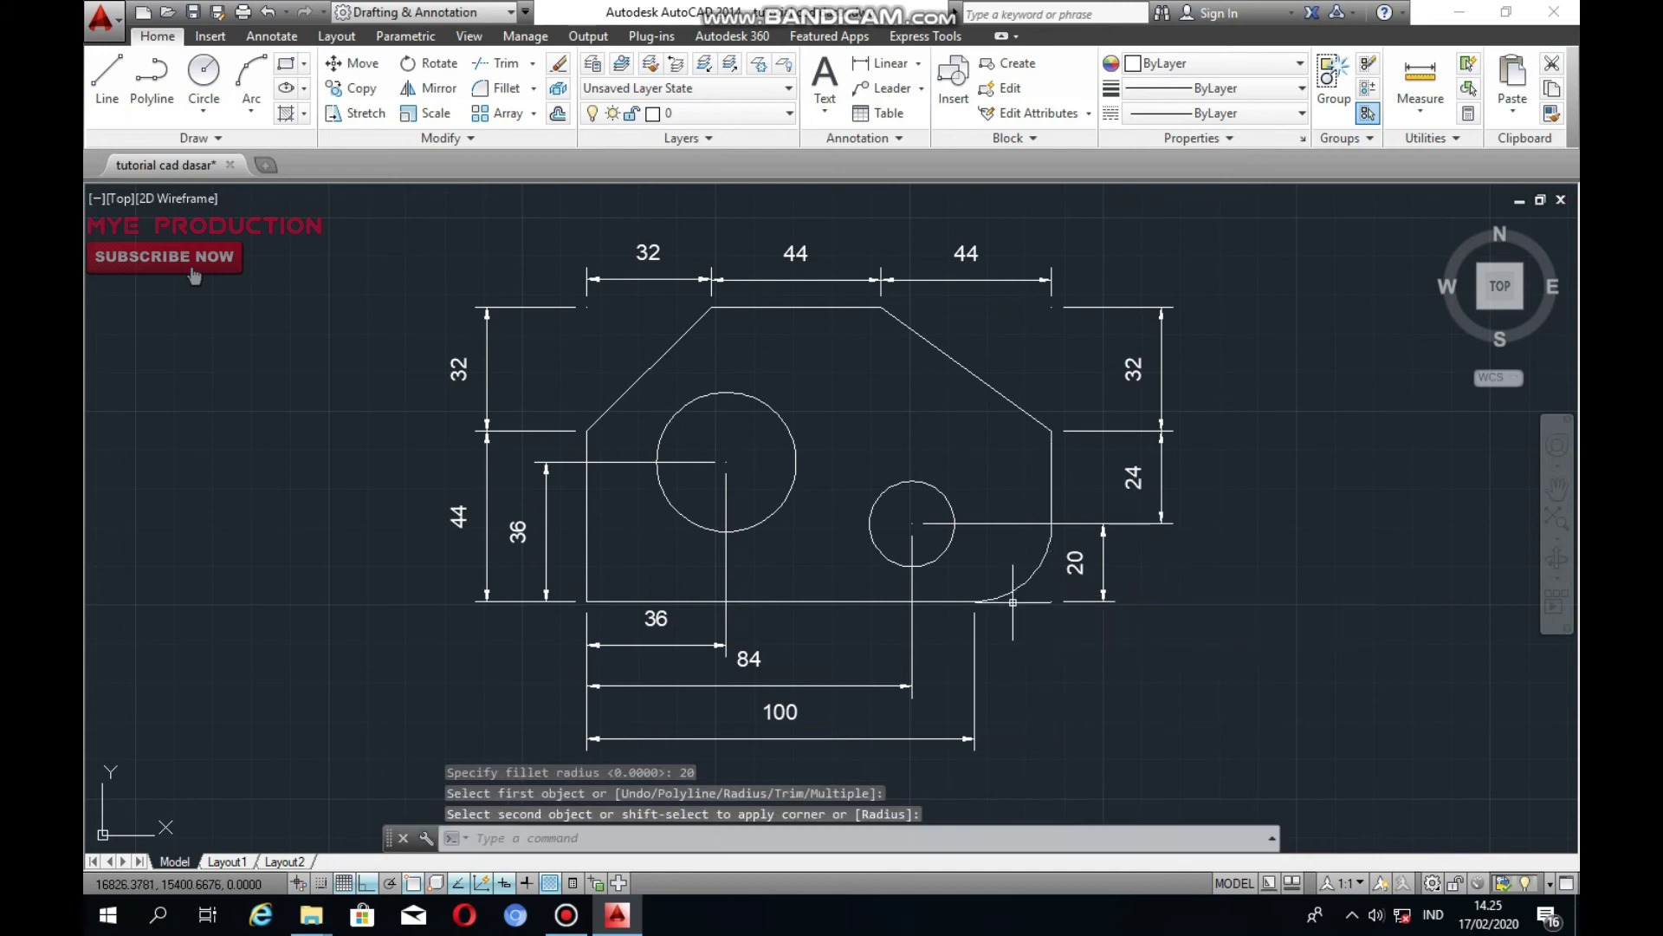
pyautogui.press('Escape')
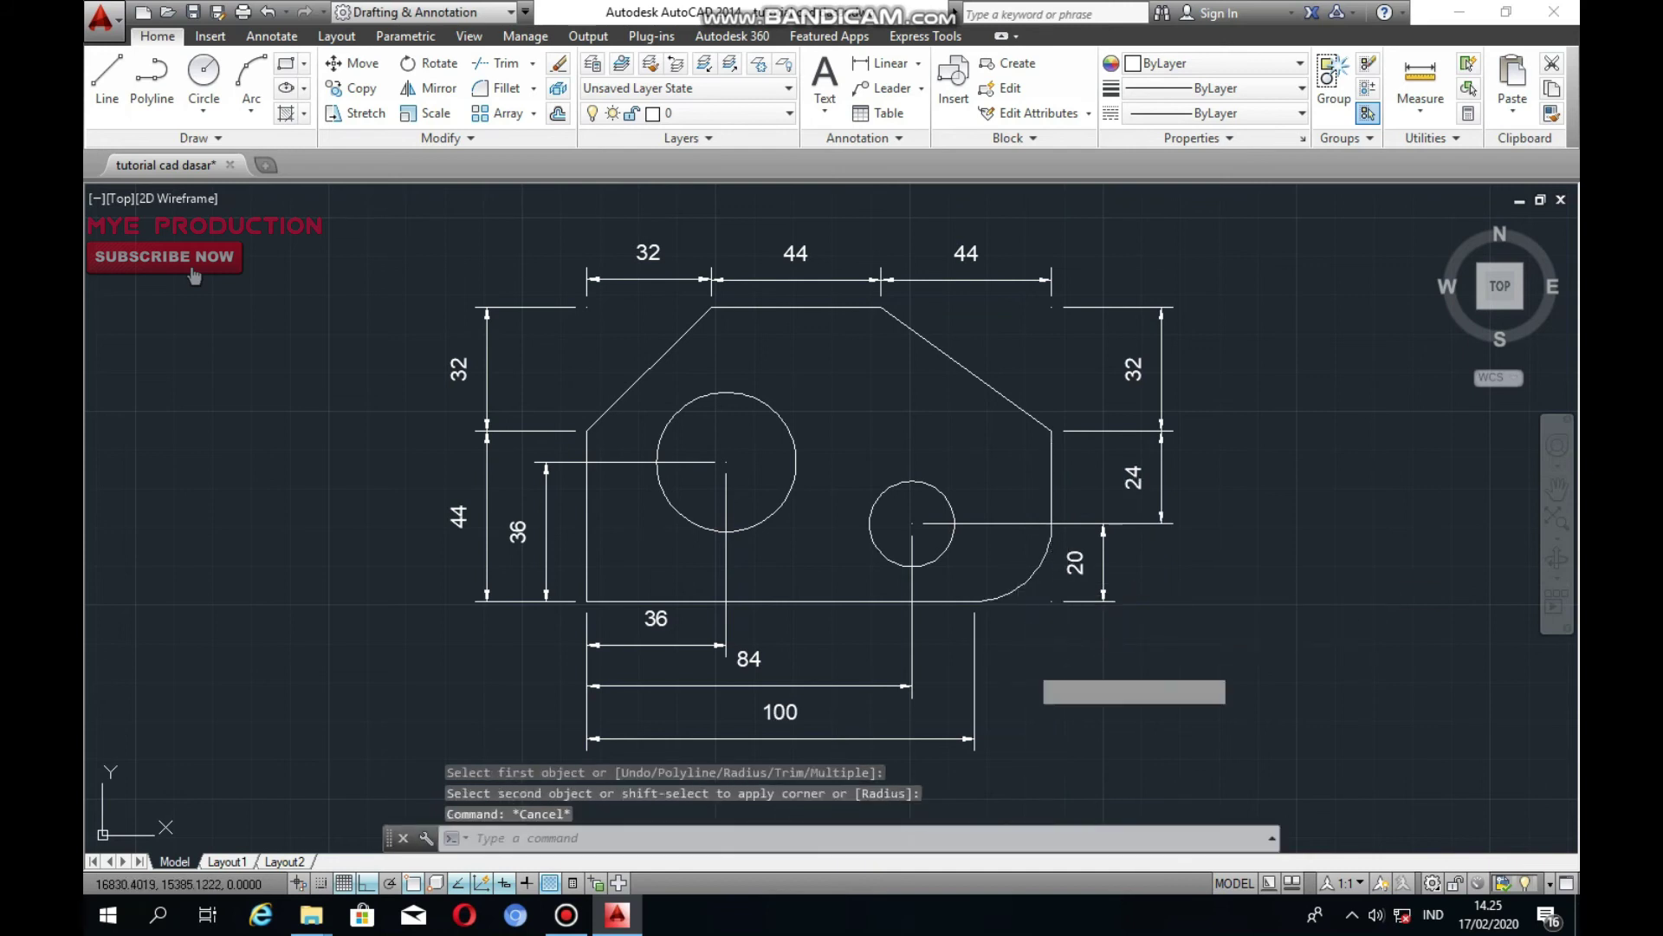
pyautogui.click(1028, 663)
pyautogui.click(955, 652)
pyautogui.press('Escape')
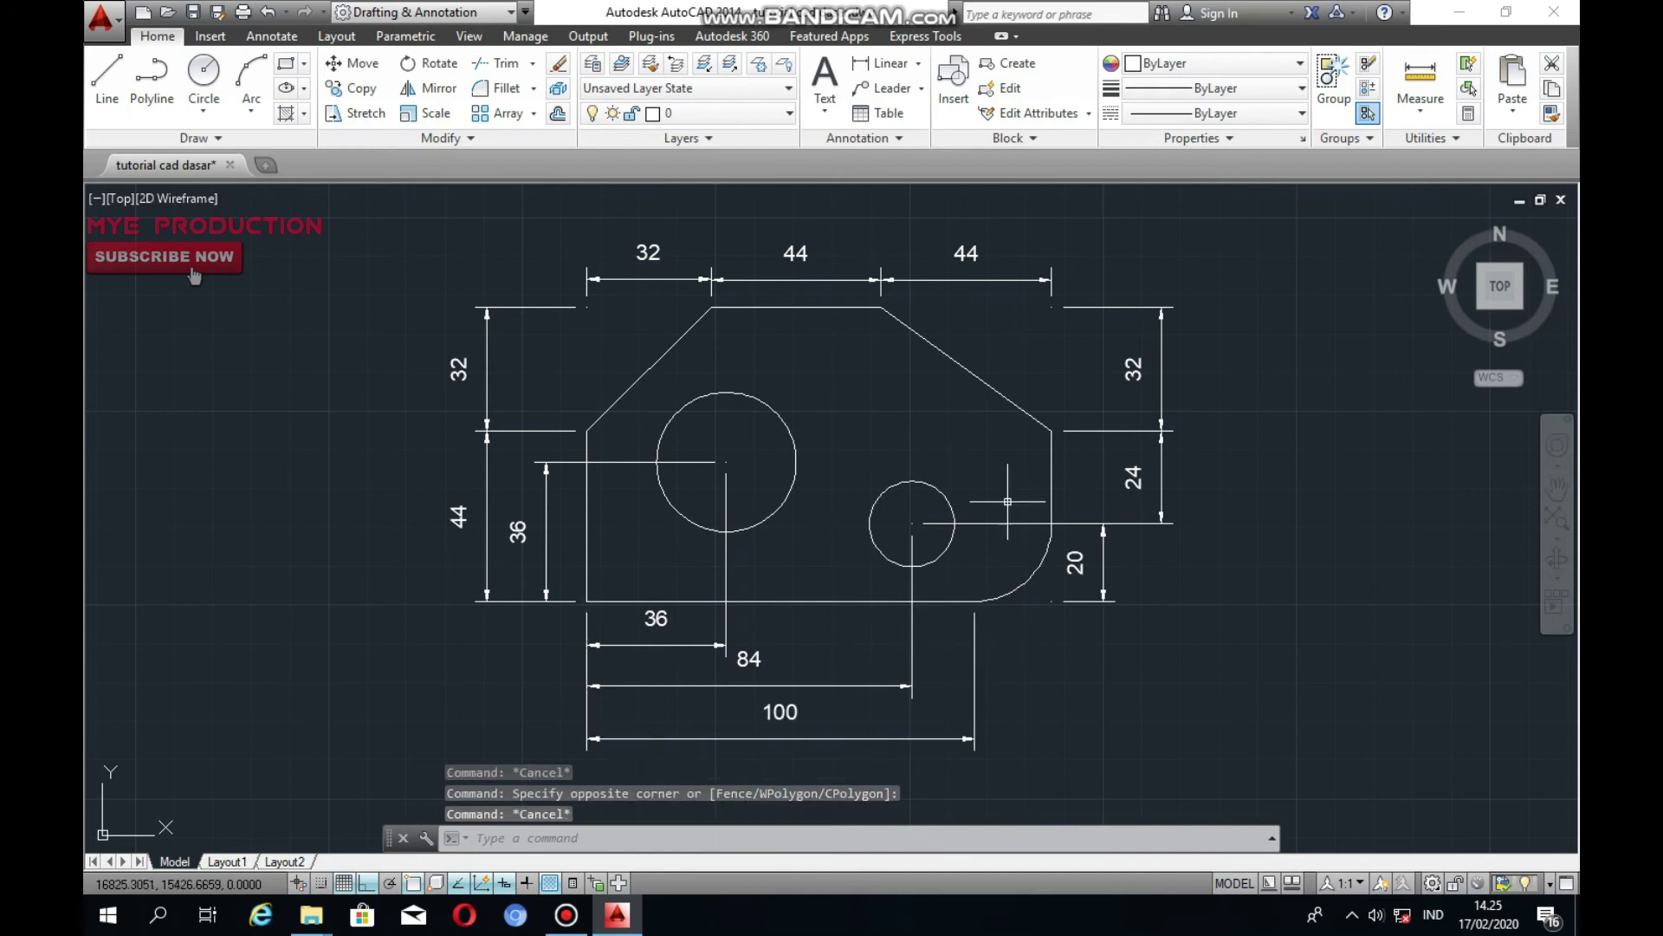
# Add a radius dimension to the lower-right fillet arc, placed outside the plate below the corner
pyautogui.click(919, 65)
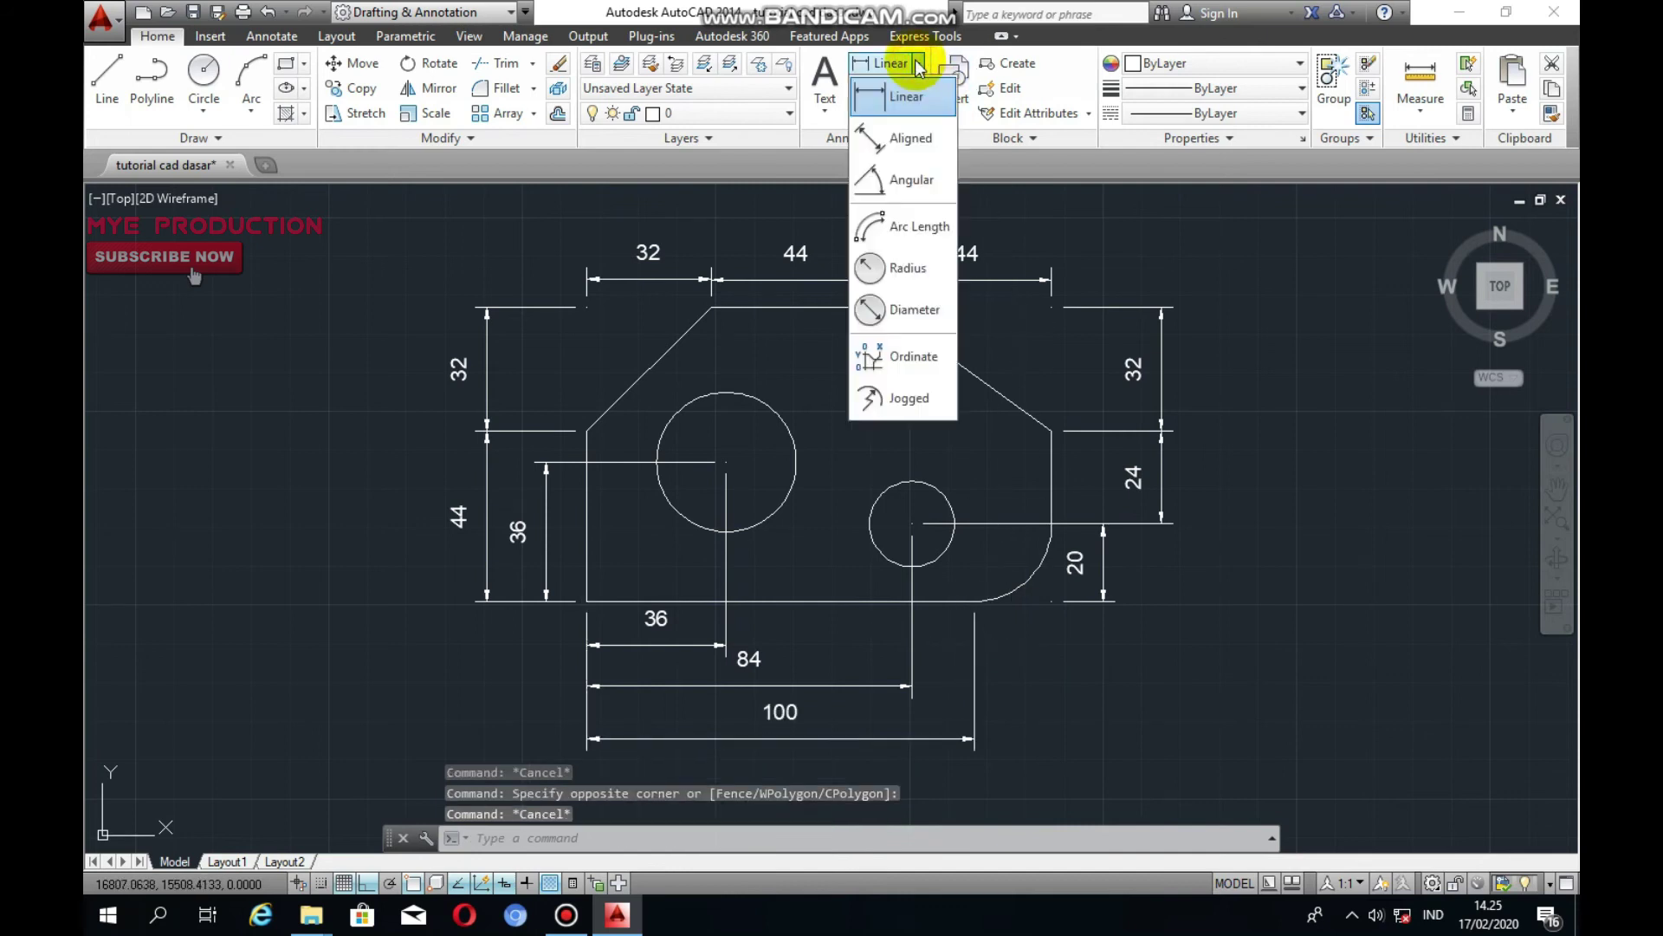
pyautogui.click(908, 265)
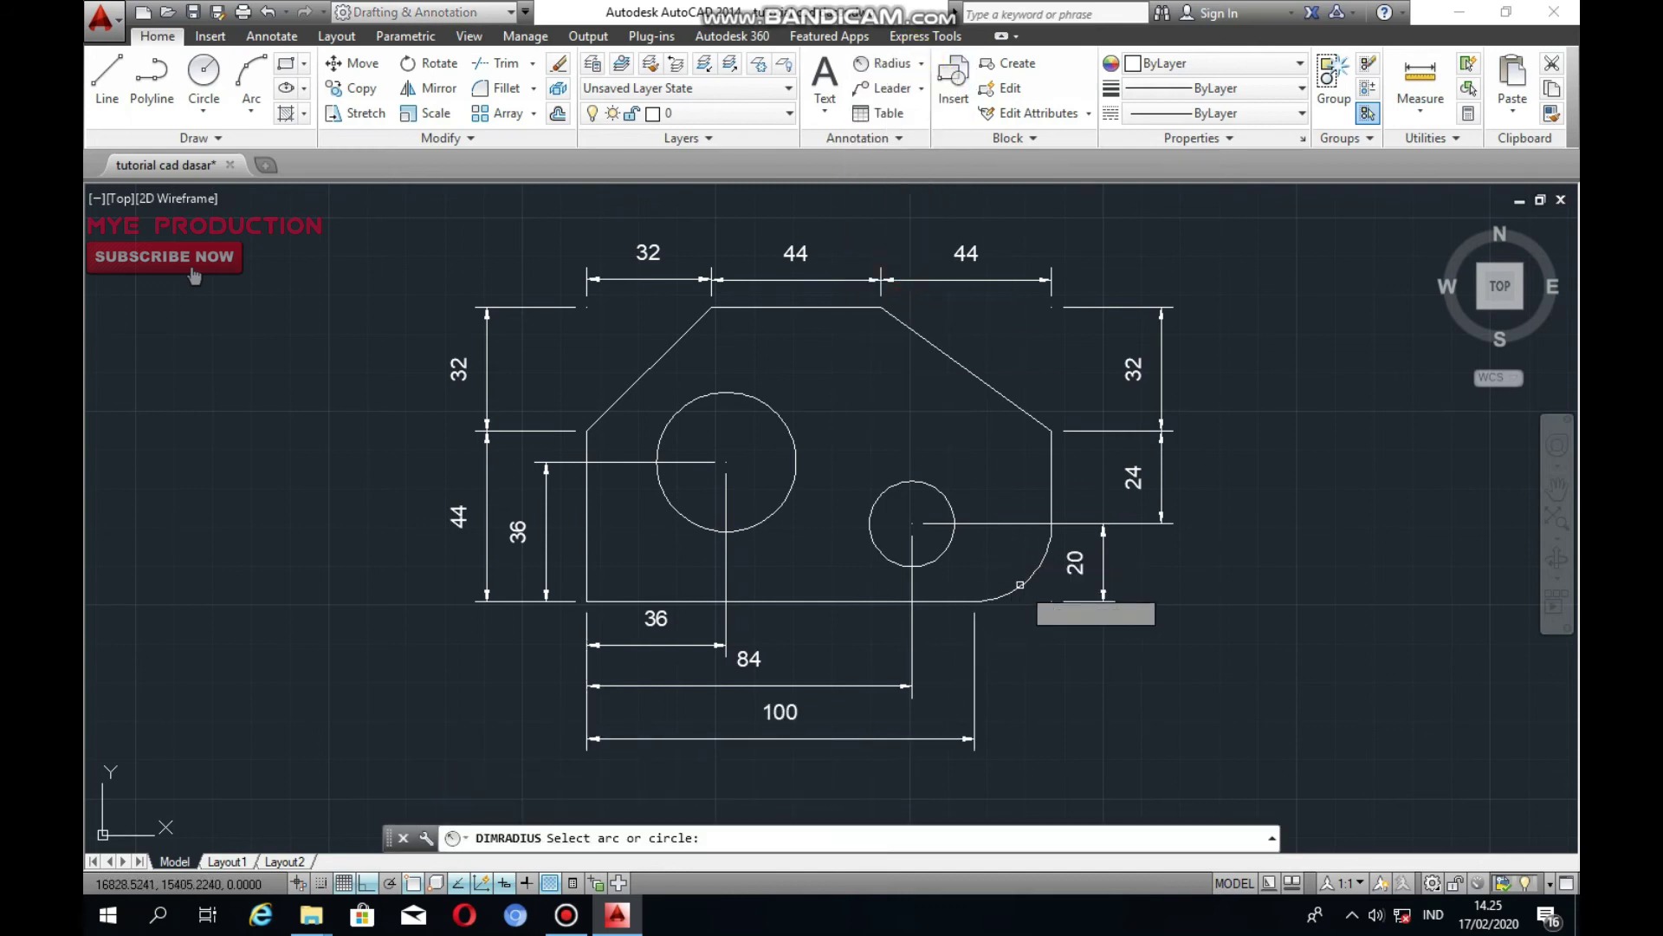
pyautogui.click(1030, 578)
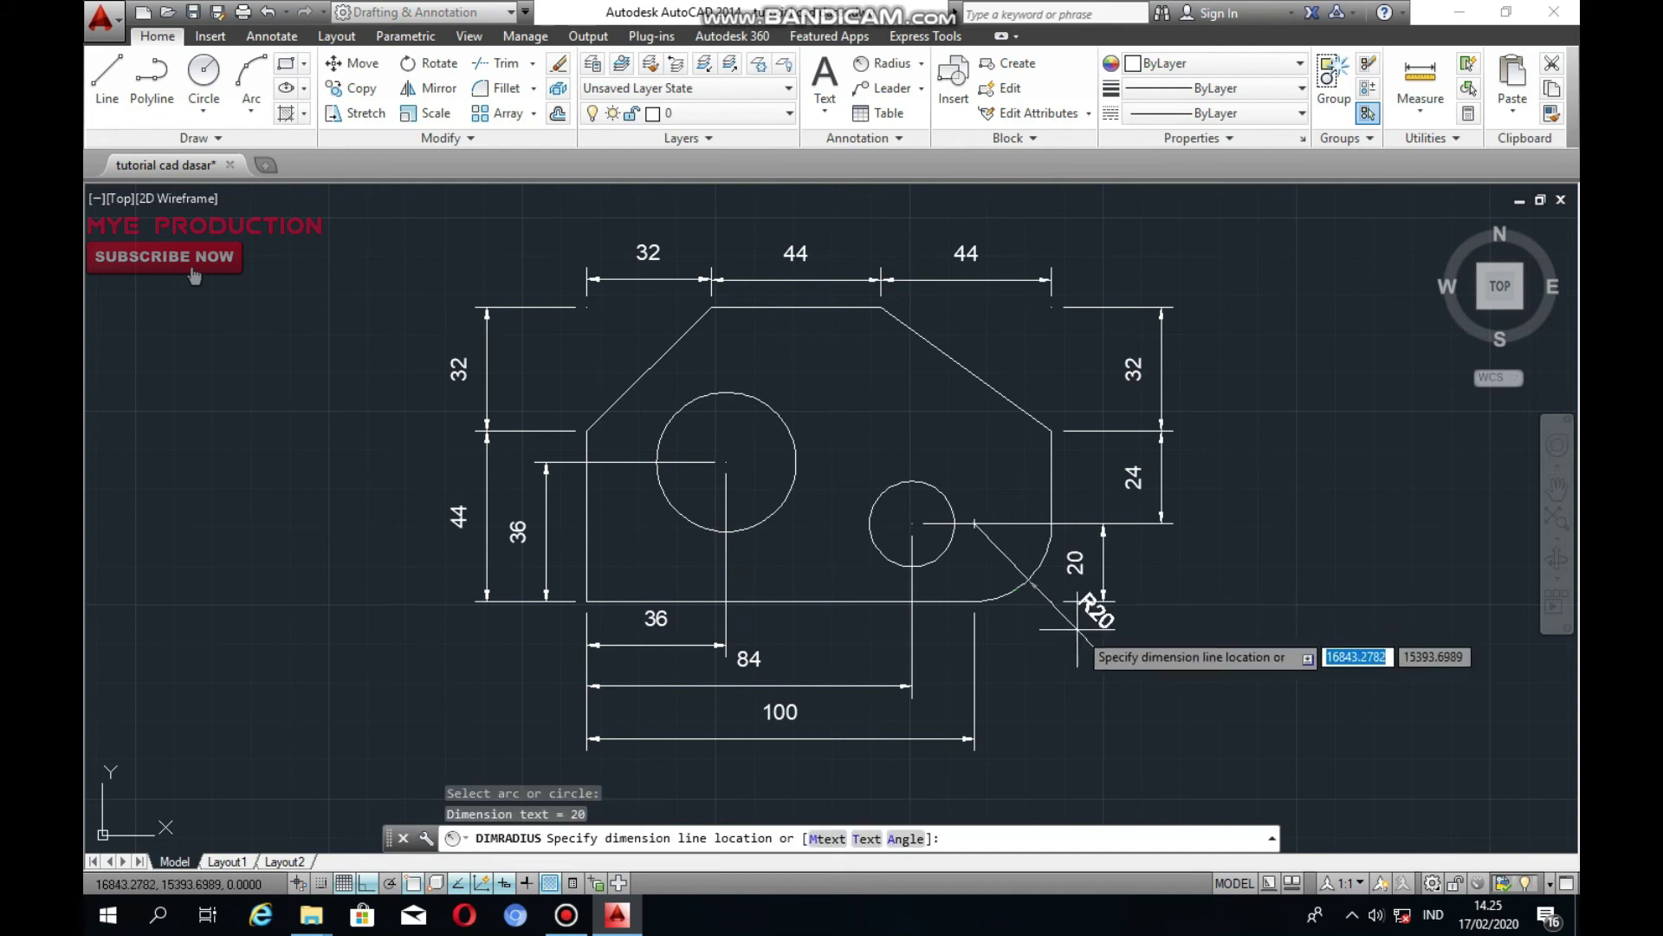
pyautogui.click(1122, 684)
pyautogui.press('Escape')
# Stretch the overall width dimension's right origin from the fillet's start back to the plate's original lower-right corner
pyautogui.click(1020, 673)
pyautogui.click(965, 691)
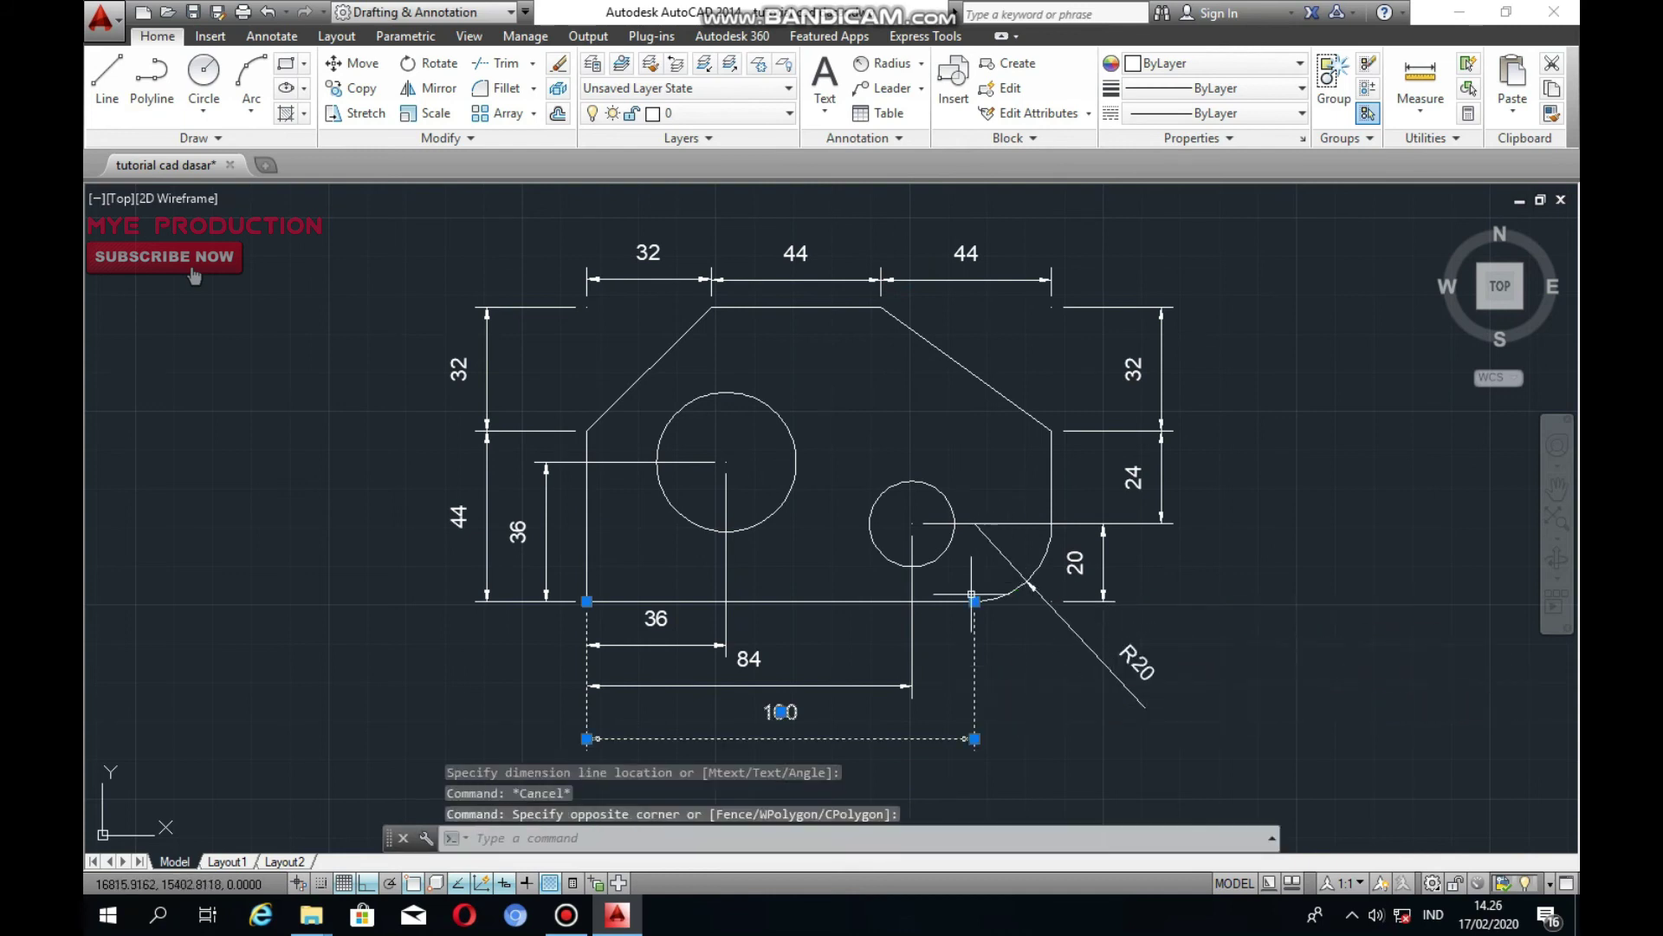
pyautogui.click(974, 600)
pyautogui.click(1051, 601)
pyautogui.press('Escape')
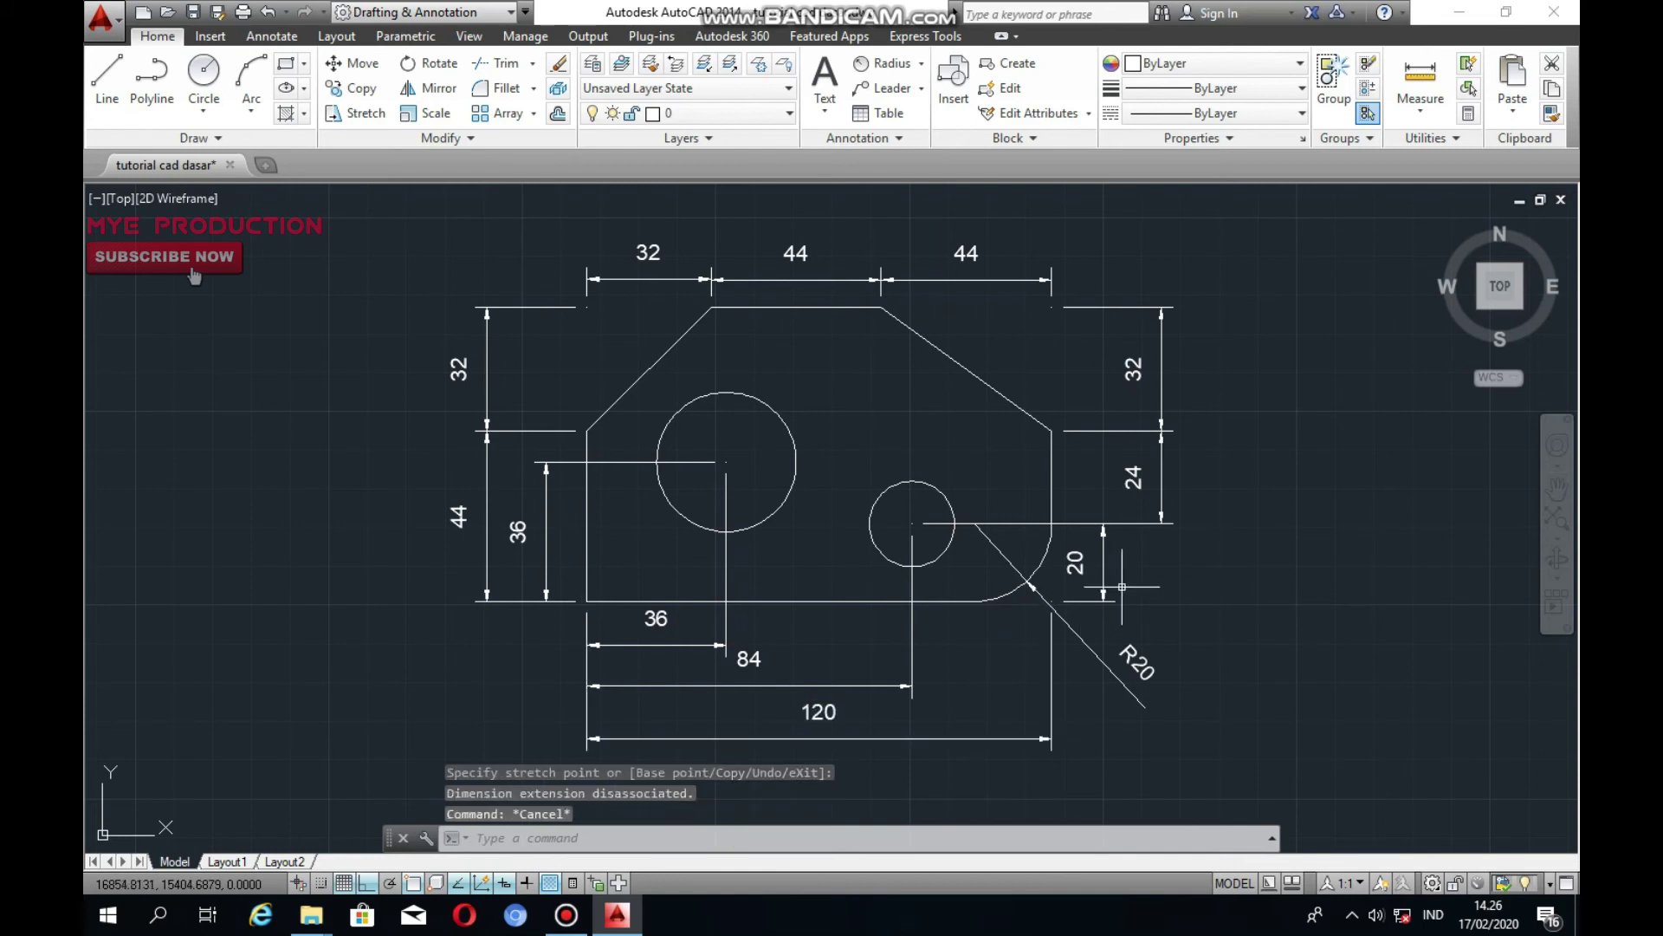
pyautogui.click(1230, 579)
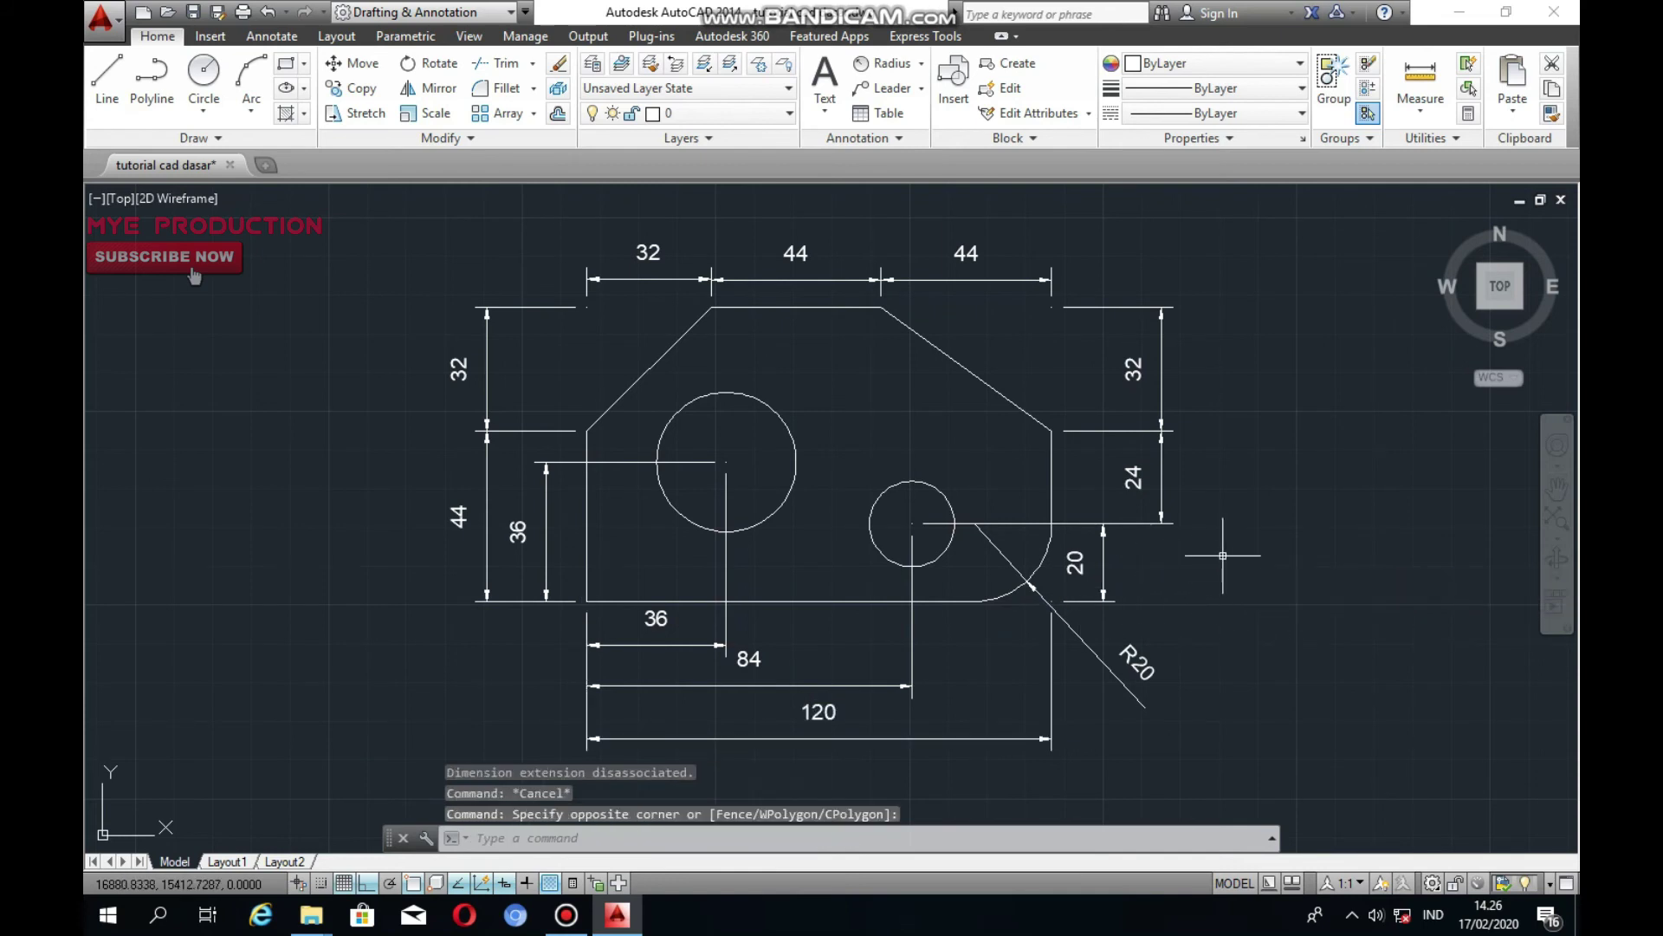
# Draw a rectangle 290 long and 210 wide as a frame enclosing the plate and its dimensions
pyautogui.moveTo(750, 567); pyautogui.dragTo(706, 557, button='middle')
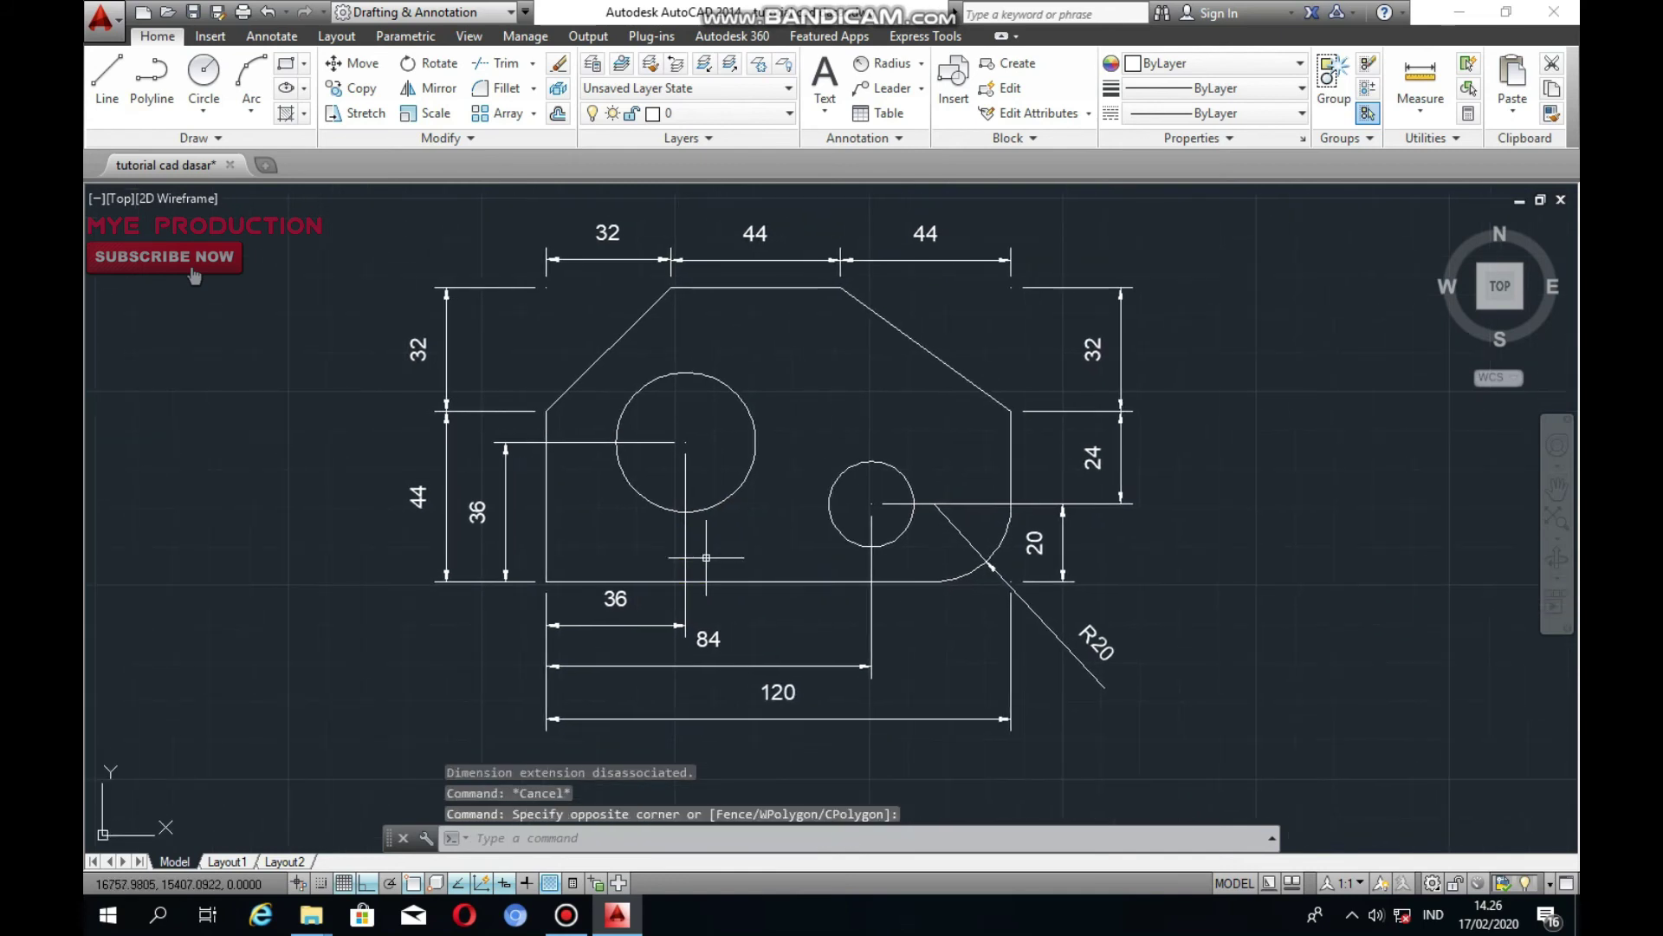
pyautogui.write('REc')
pyautogui.press('Return')
pyautogui.scroll(-3, 706, 559)
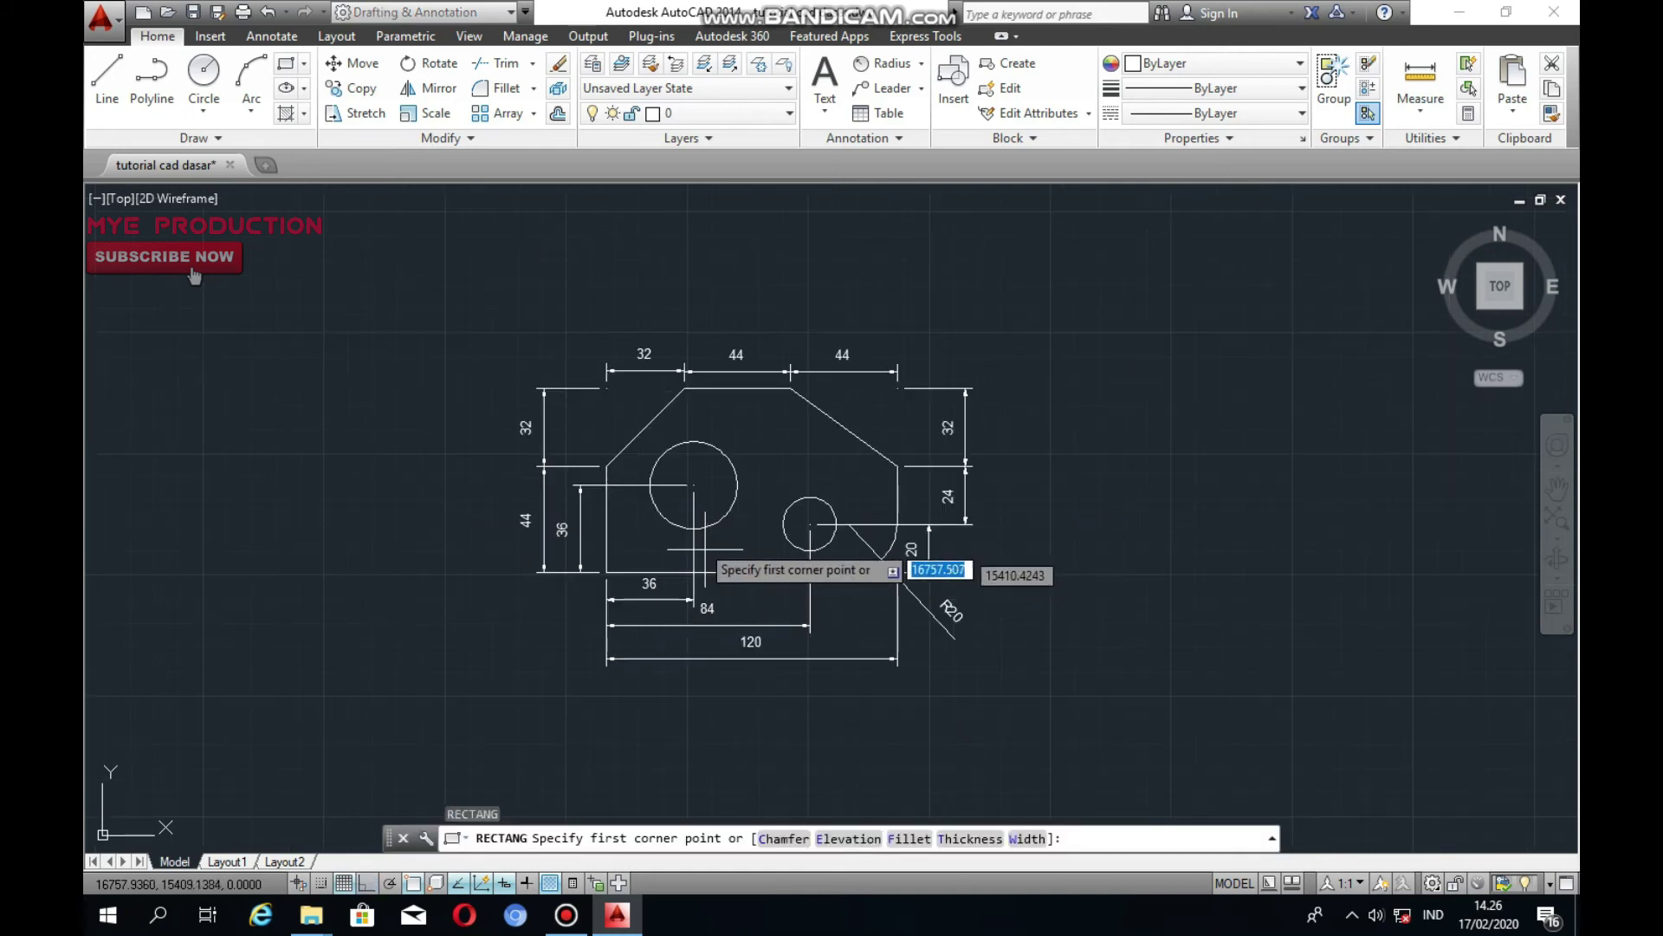
pyautogui.click(633, 495)
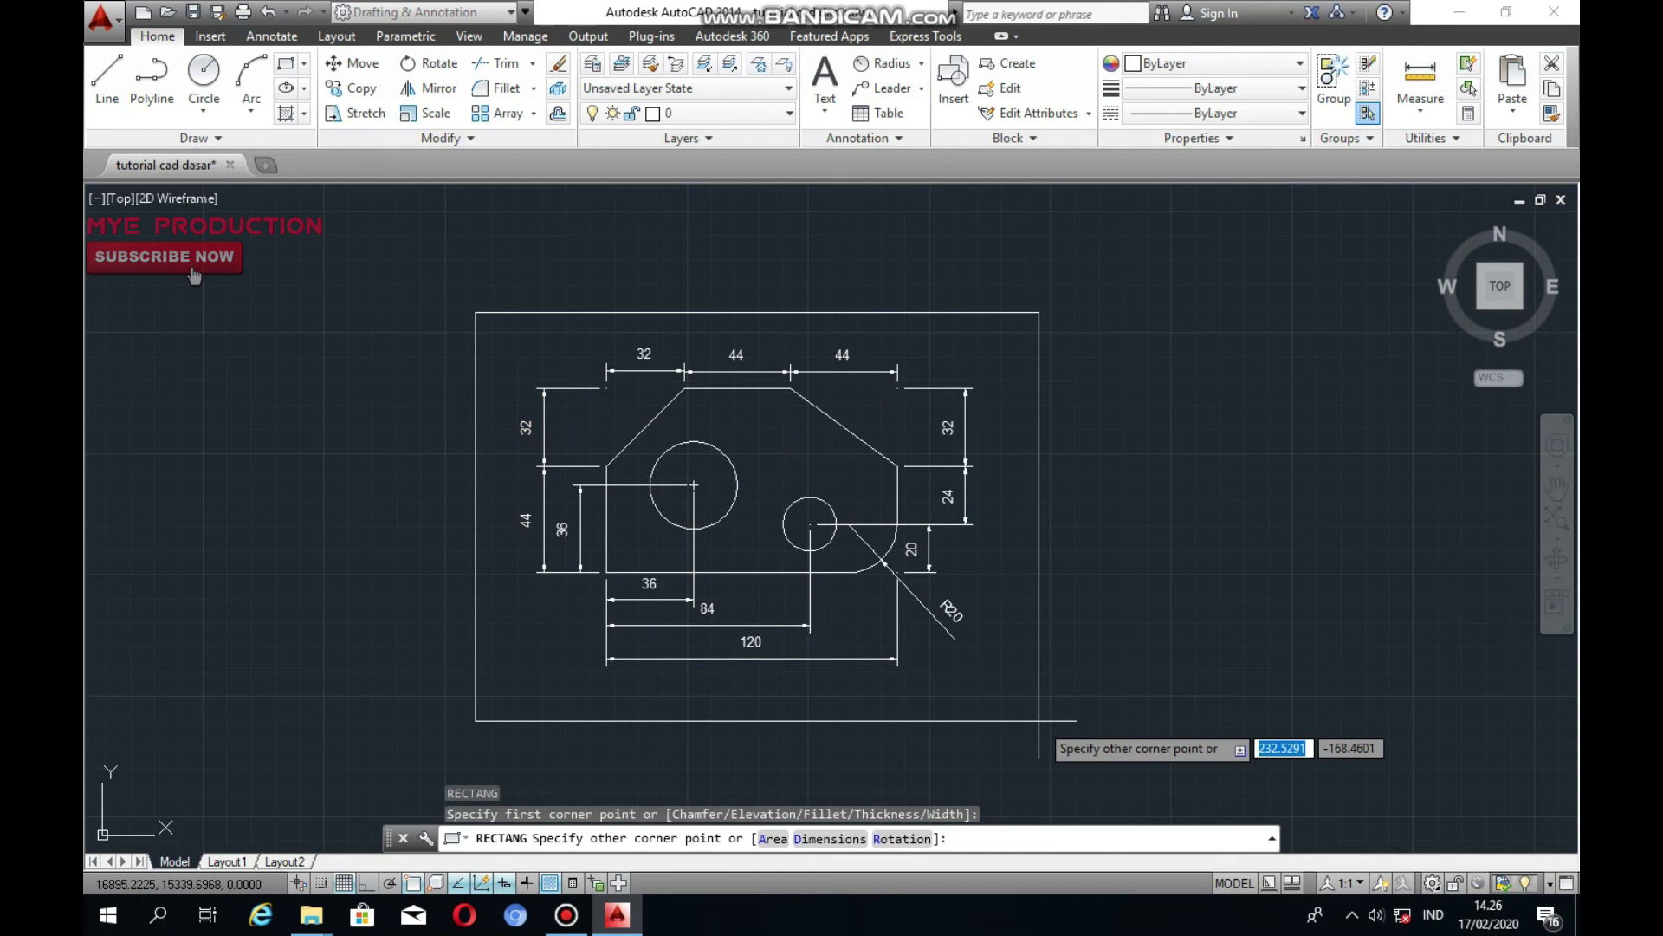
pyautogui.write('d')
pyautogui.press('Return')
pyautogui.write('2')
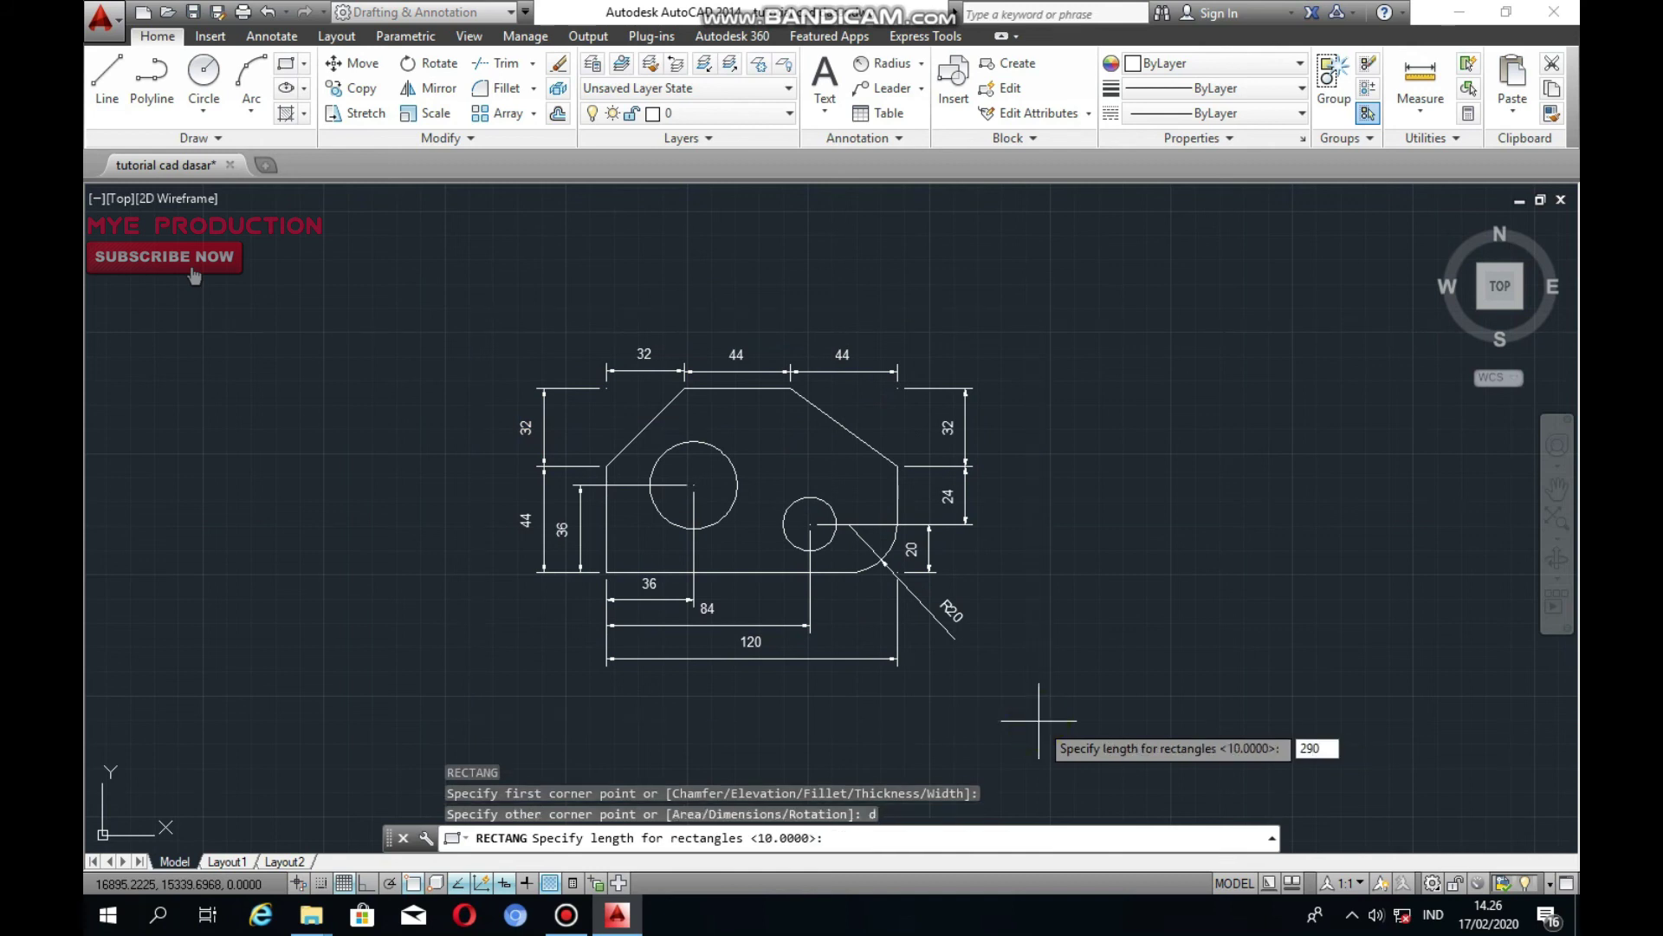
pyautogui.write('90')
pyautogui.press('Return')
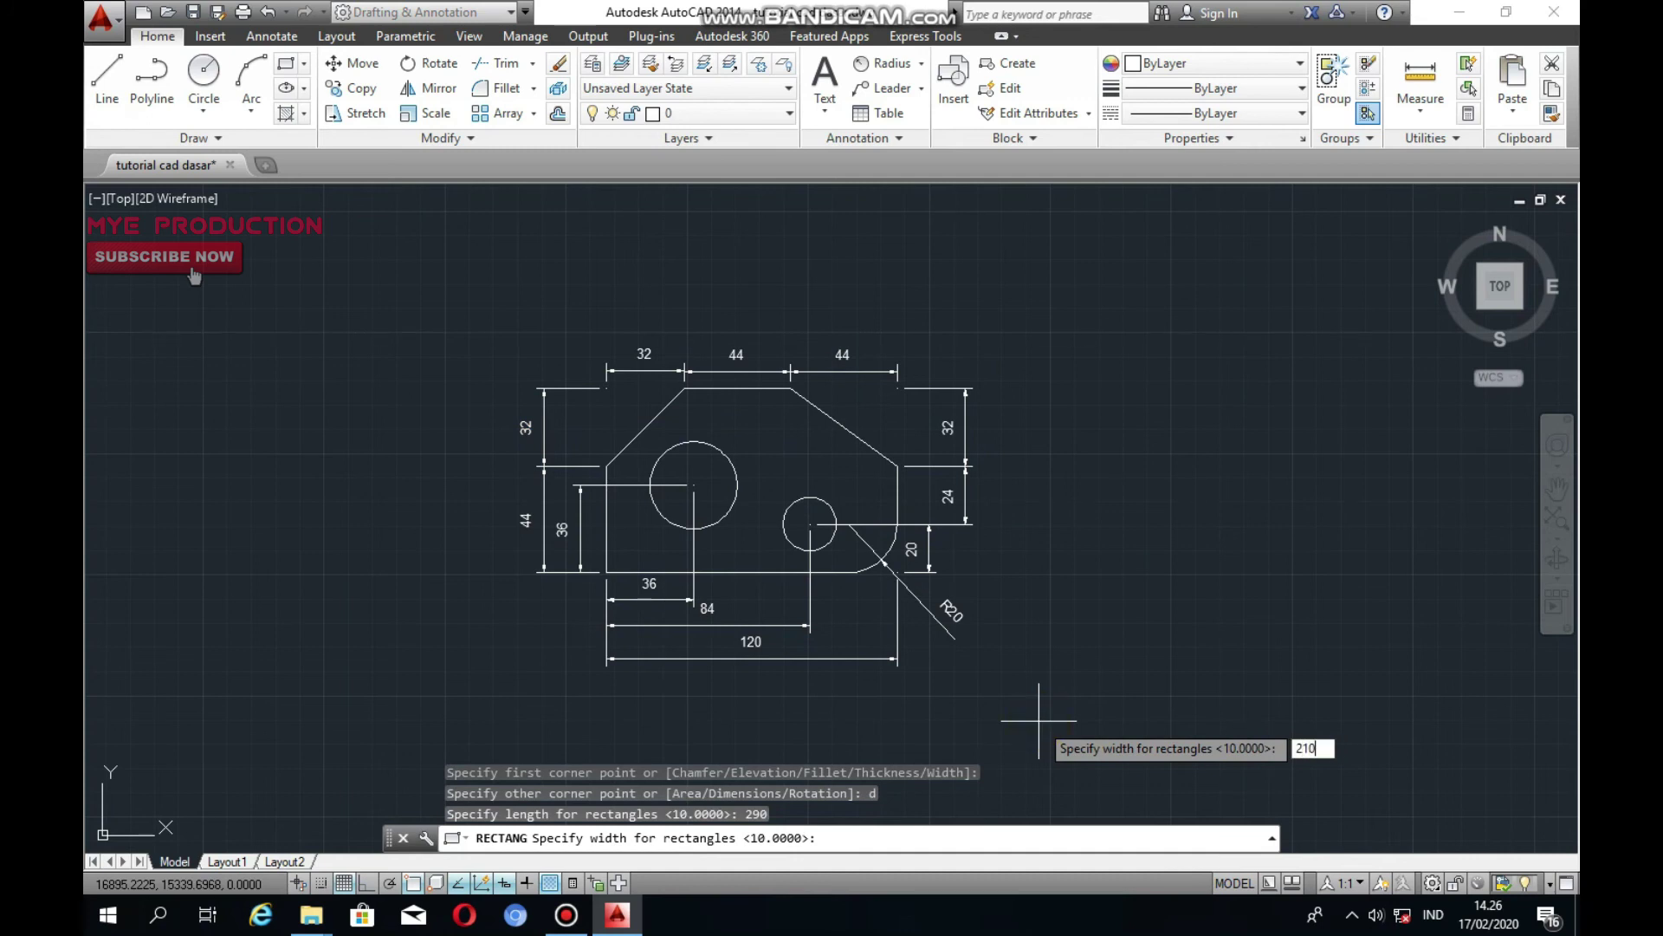
pyautogui.write('210')
pyautogui.press('Return')
pyautogui.click(1051, 715)
# Move the frame rectangle up and to the left with Ortho off so that the dimensioned plate sits roughly centred in it
pyautogui.moveTo(1051, 715); pyautogui.dragTo(1029, 647, button='middle')
pyautogui.scroll(-2, 1018, 637)
pyautogui.click(1123, 736)
pyautogui.click(1063, 692)
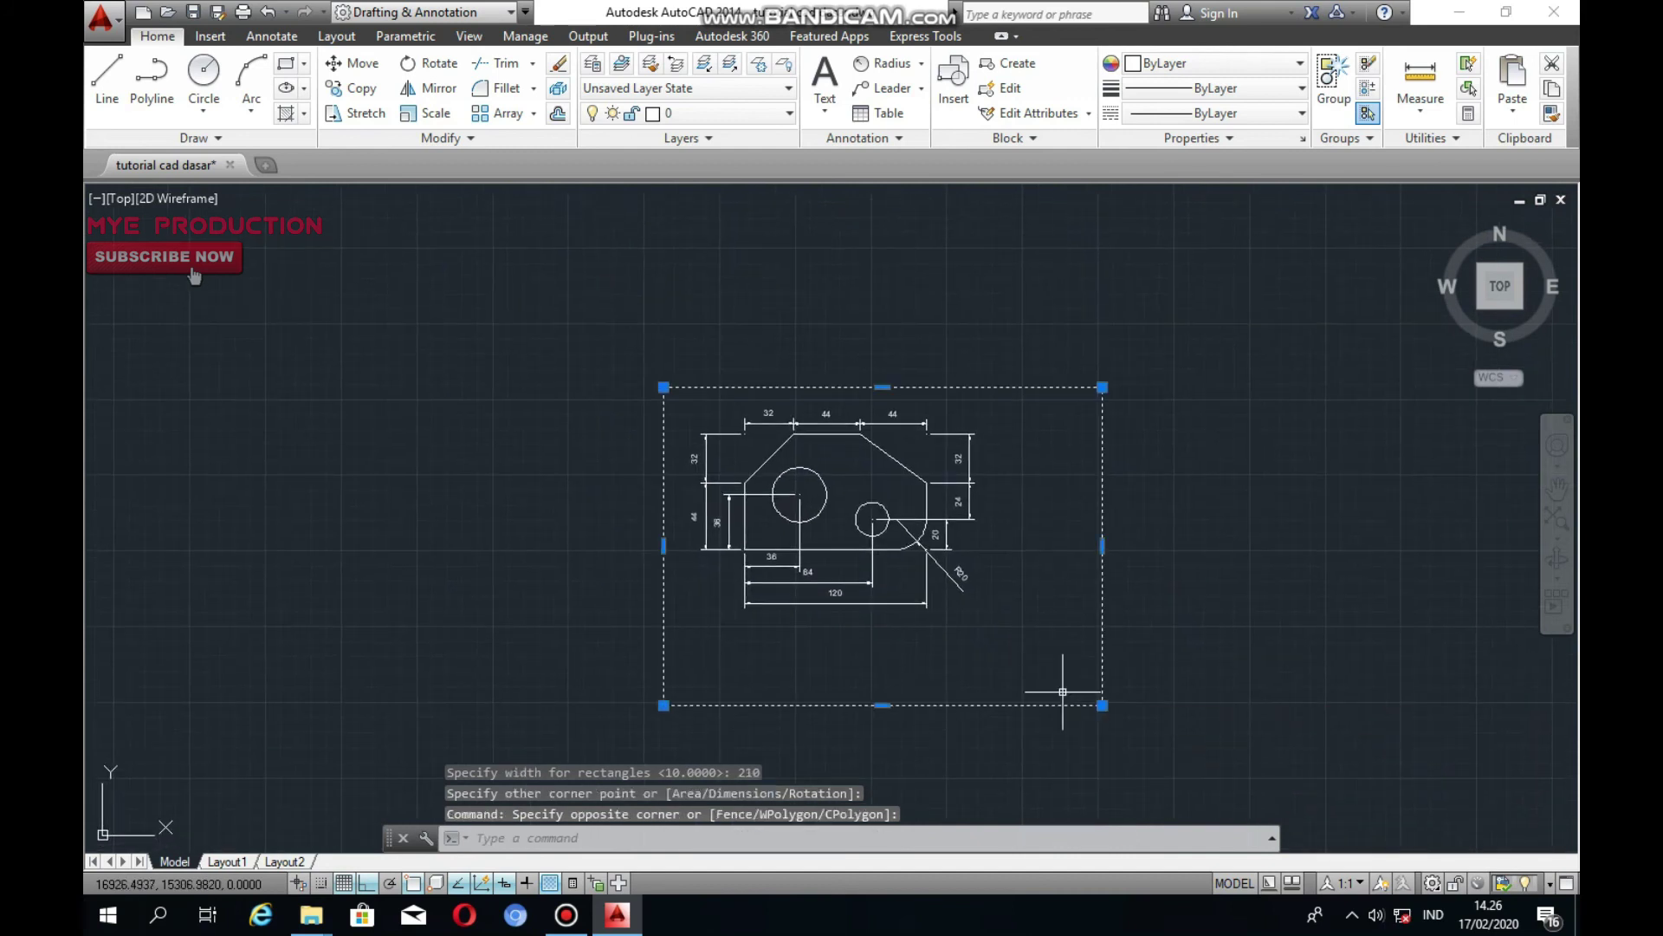
pyautogui.write('m')
pyautogui.press('Return')
pyautogui.click(1102, 704)
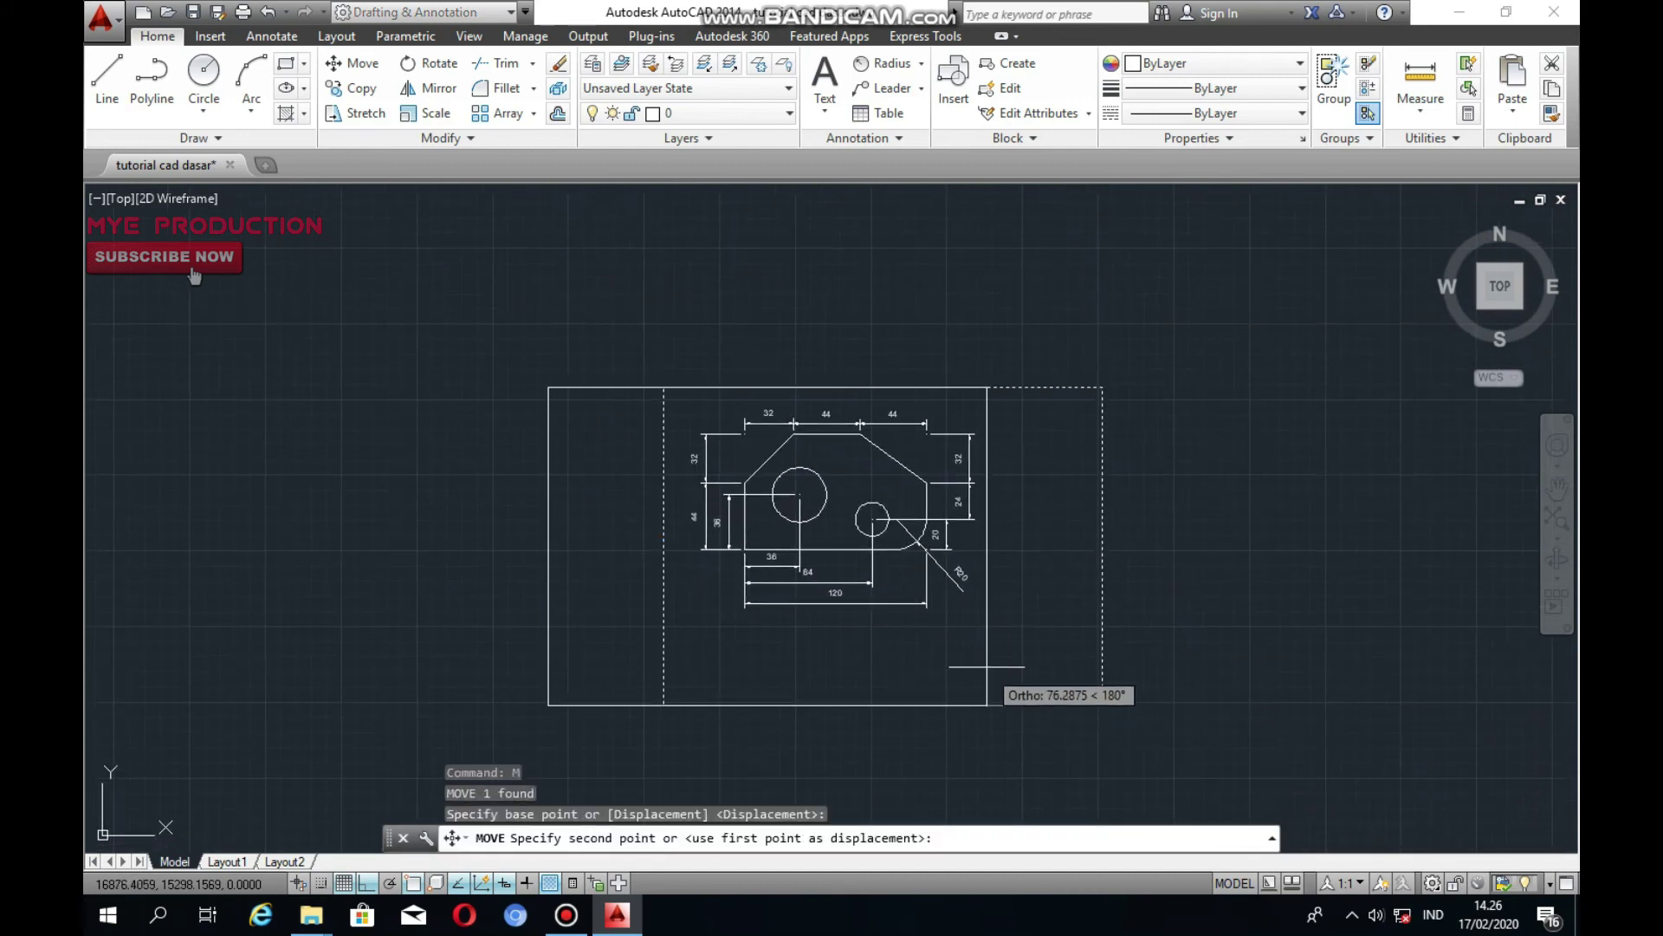
pyautogui.press('F8')
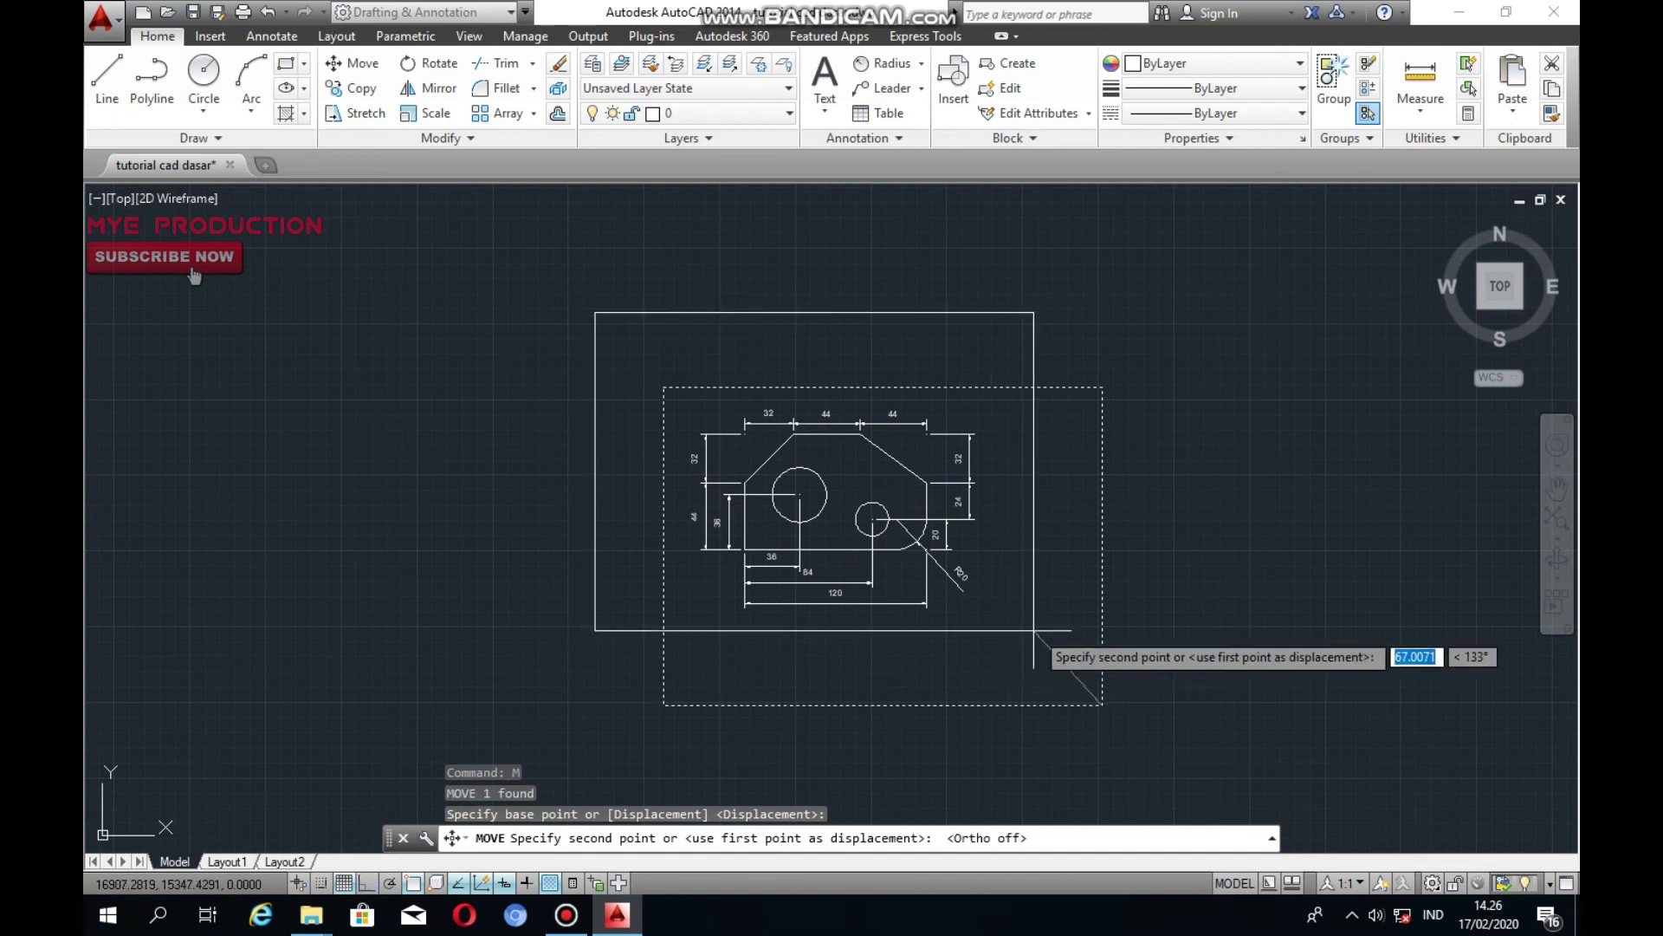
pyautogui.click(1057, 667)
# Offset the frame rectangle inward by 10 to create an inner border
pyautogui.click(1068, 678)
pyautogui.click(1038, 651)
pyautogui.write('o')
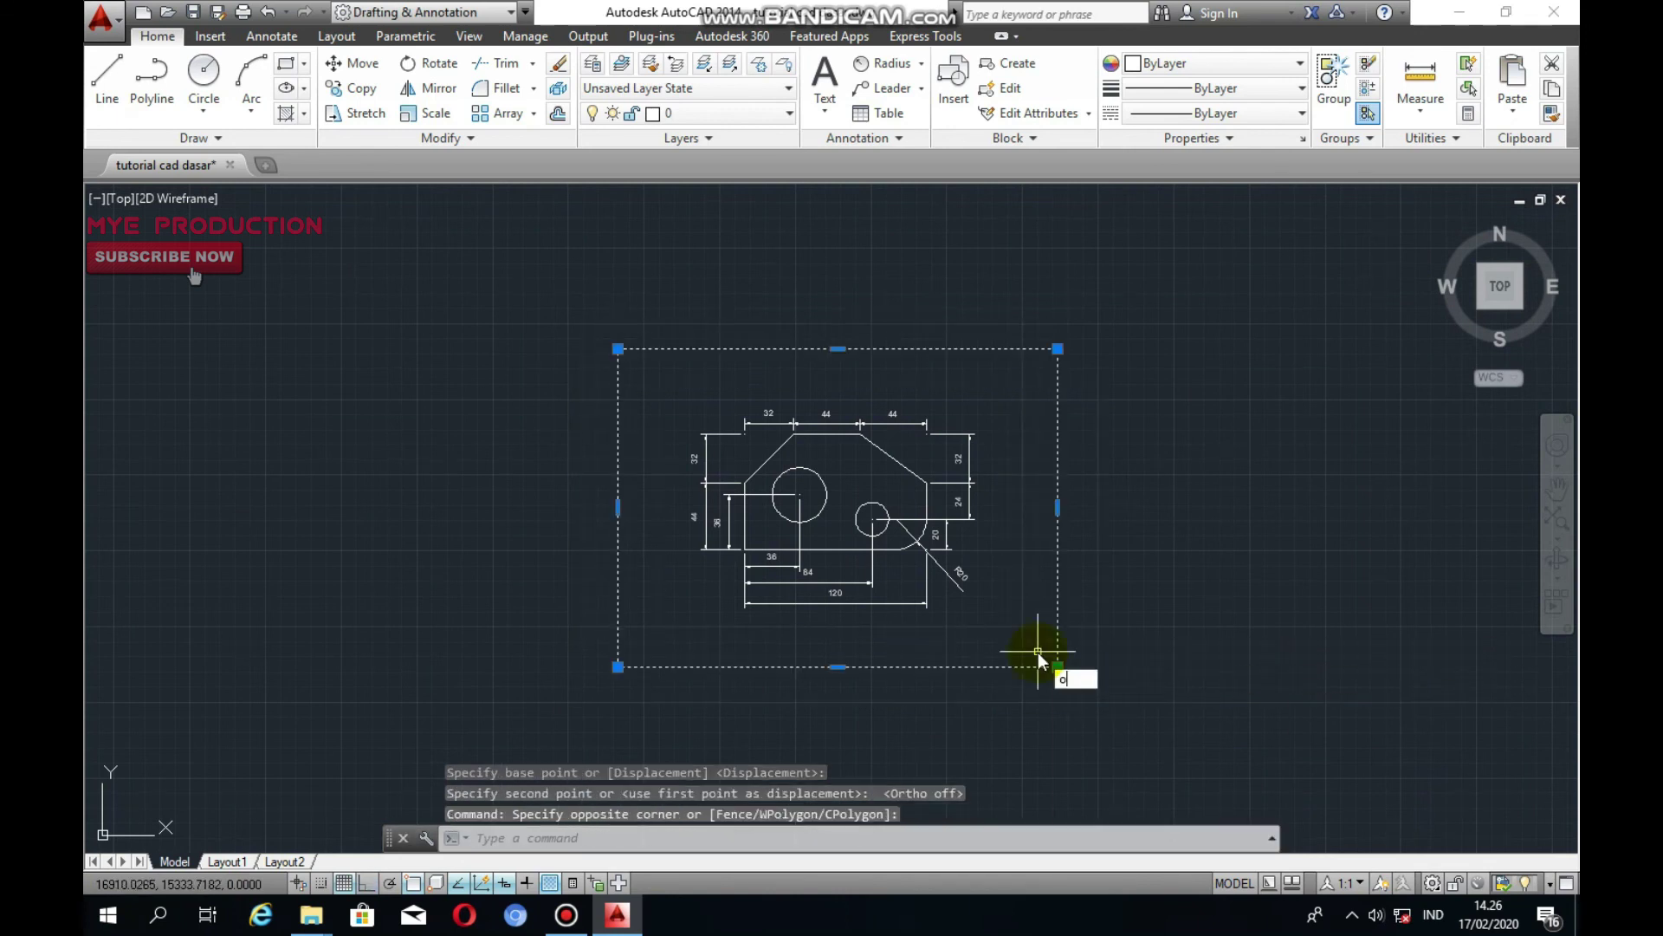
pyautogui.press('Return')
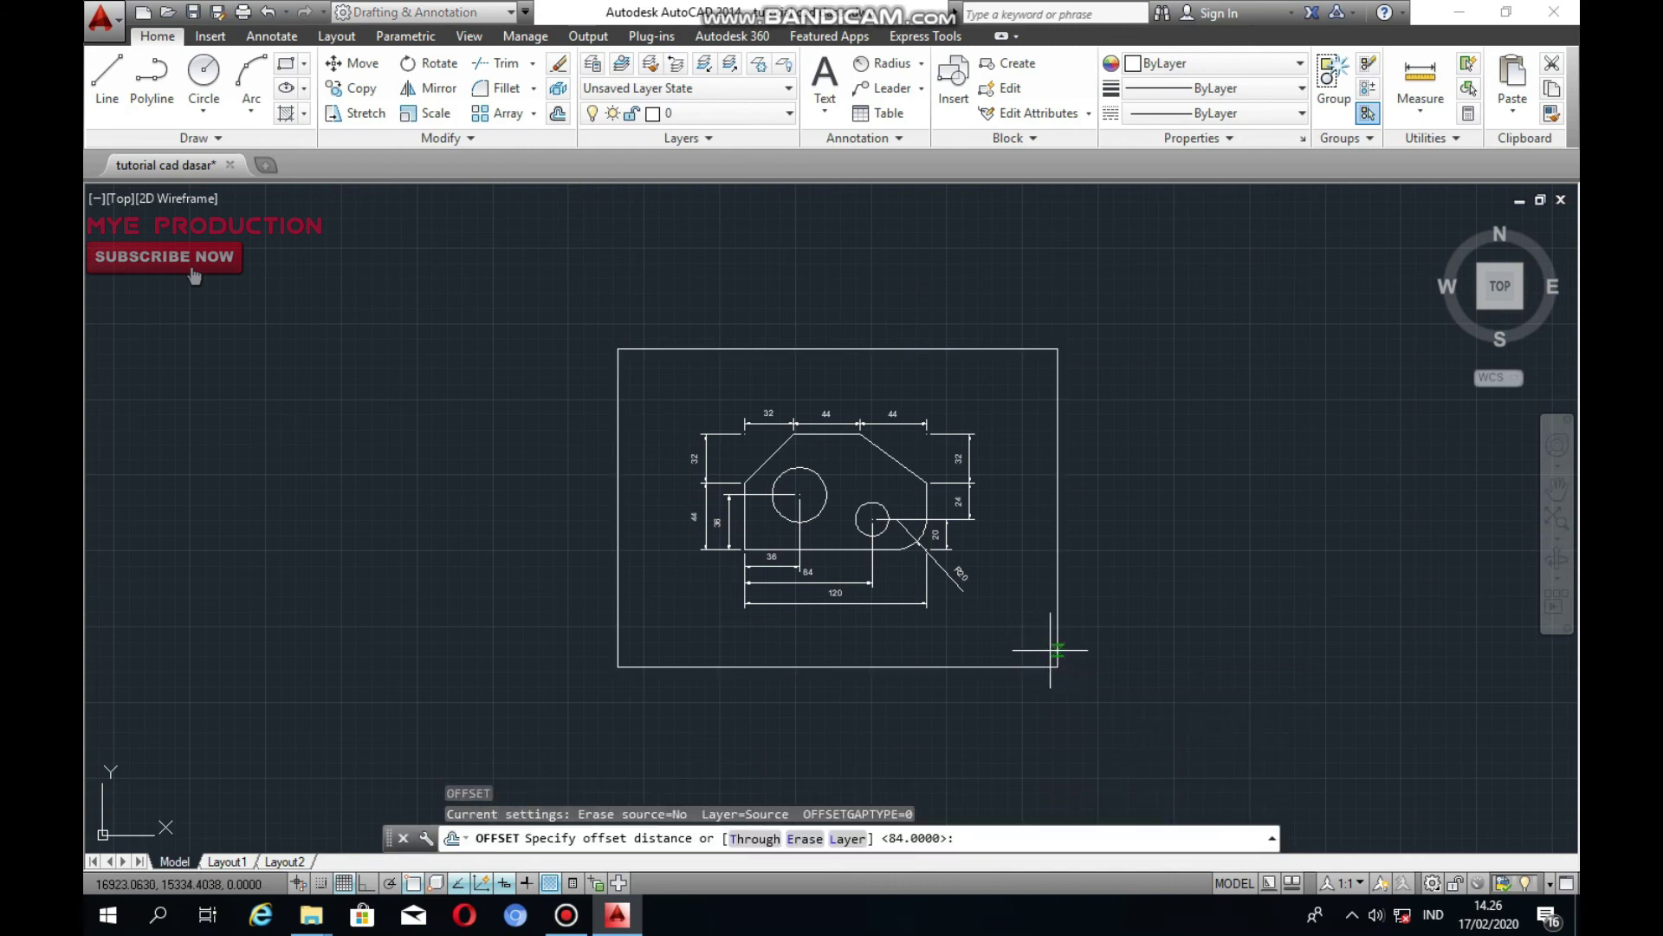
pyautogui.write('1')
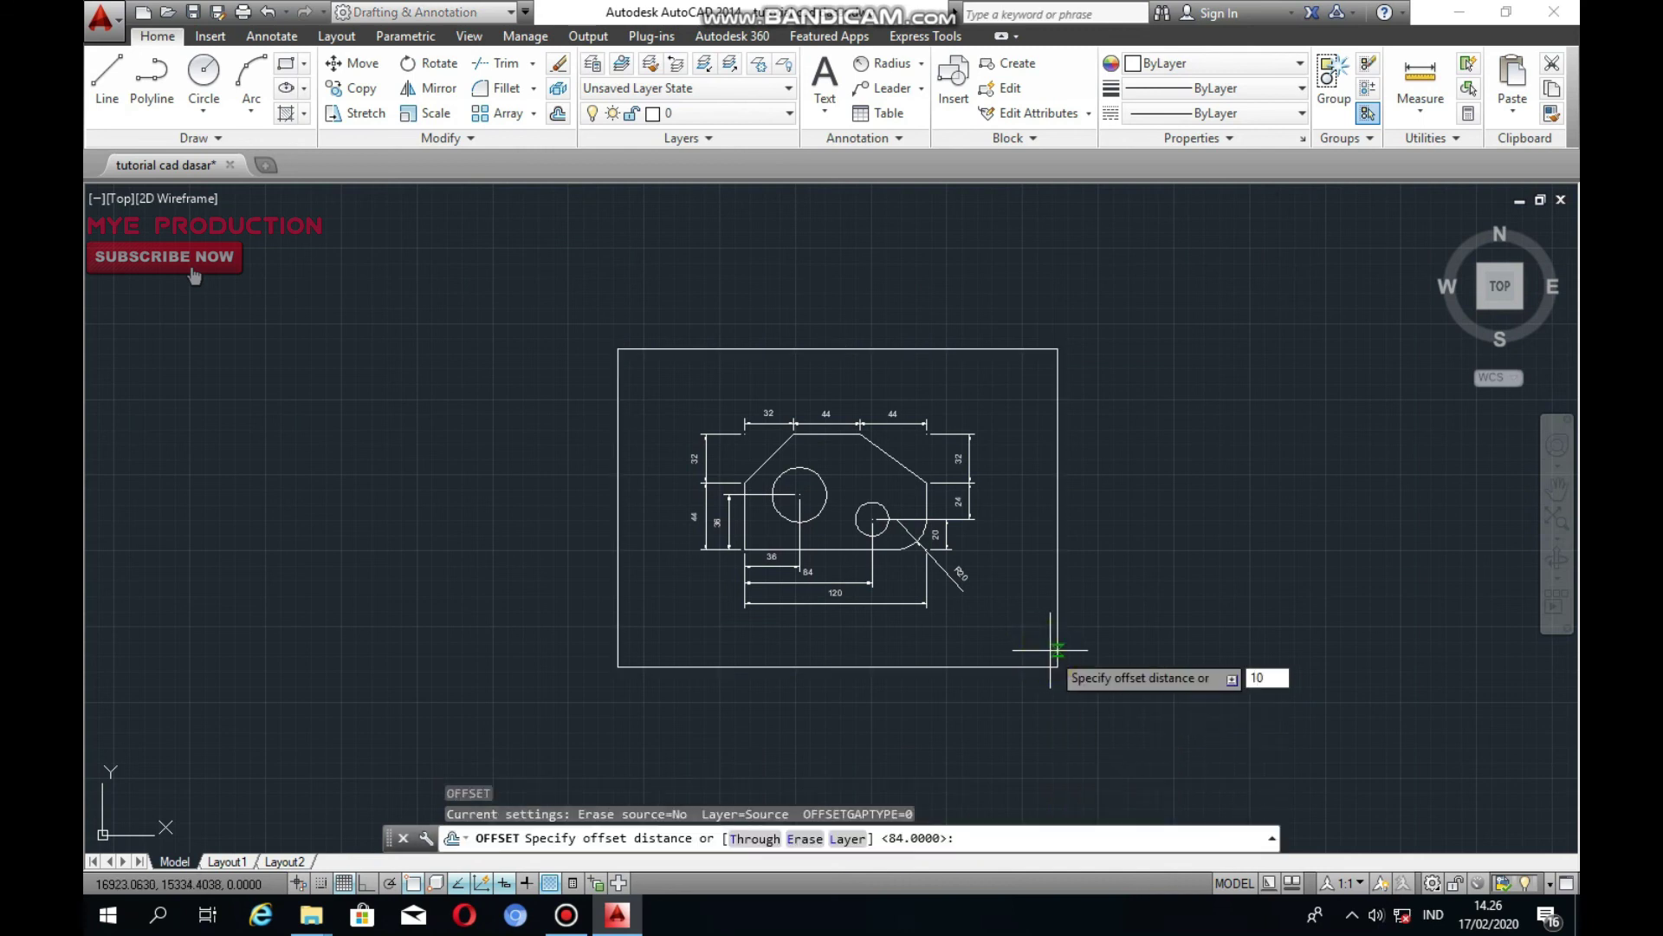
pyautogui.write('0')
pyautogui.press('Return')
pyautogui.click(1002, 624)
pyautogui.scroll(2, 883, 611)
pyautogui.moveTo(883, 611); pyautogui.dragTo(882, 647, button='middle')
pyautogui.press('Escape')
pyautogui.scroll(2, 882, 646)
pyautogui.scroll(-2, 885, 644)
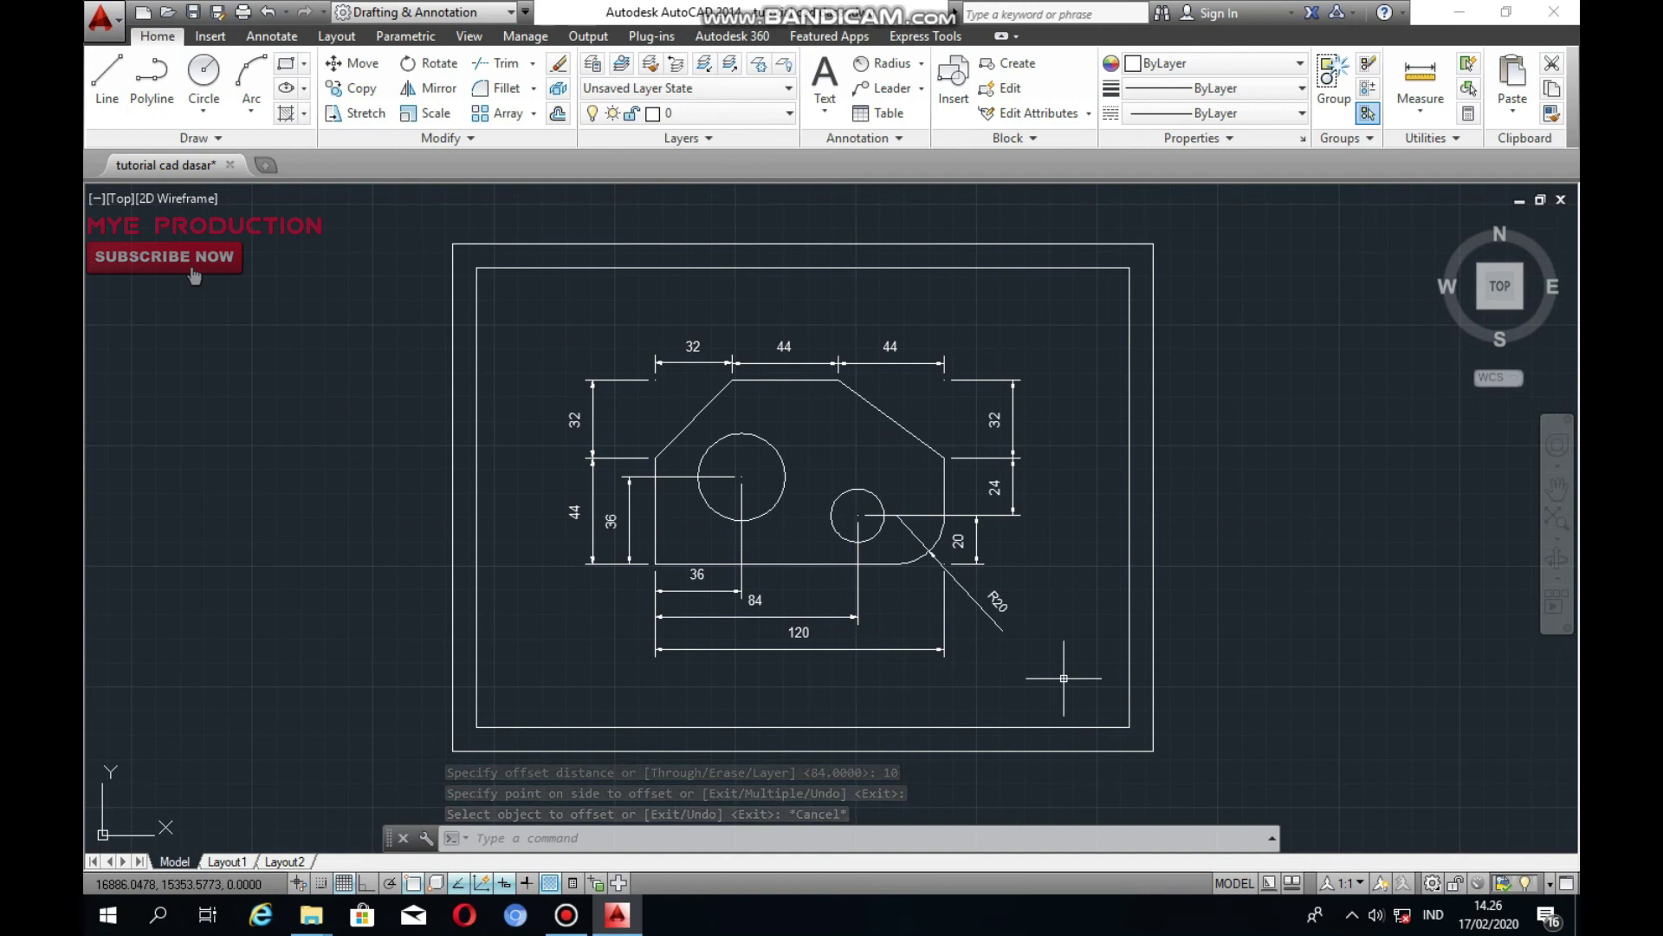
# Start a plot and define its window from the outer frame's upper-left corner to its lower-right corner
pyautogui.hotkey('ctrl', 'p')
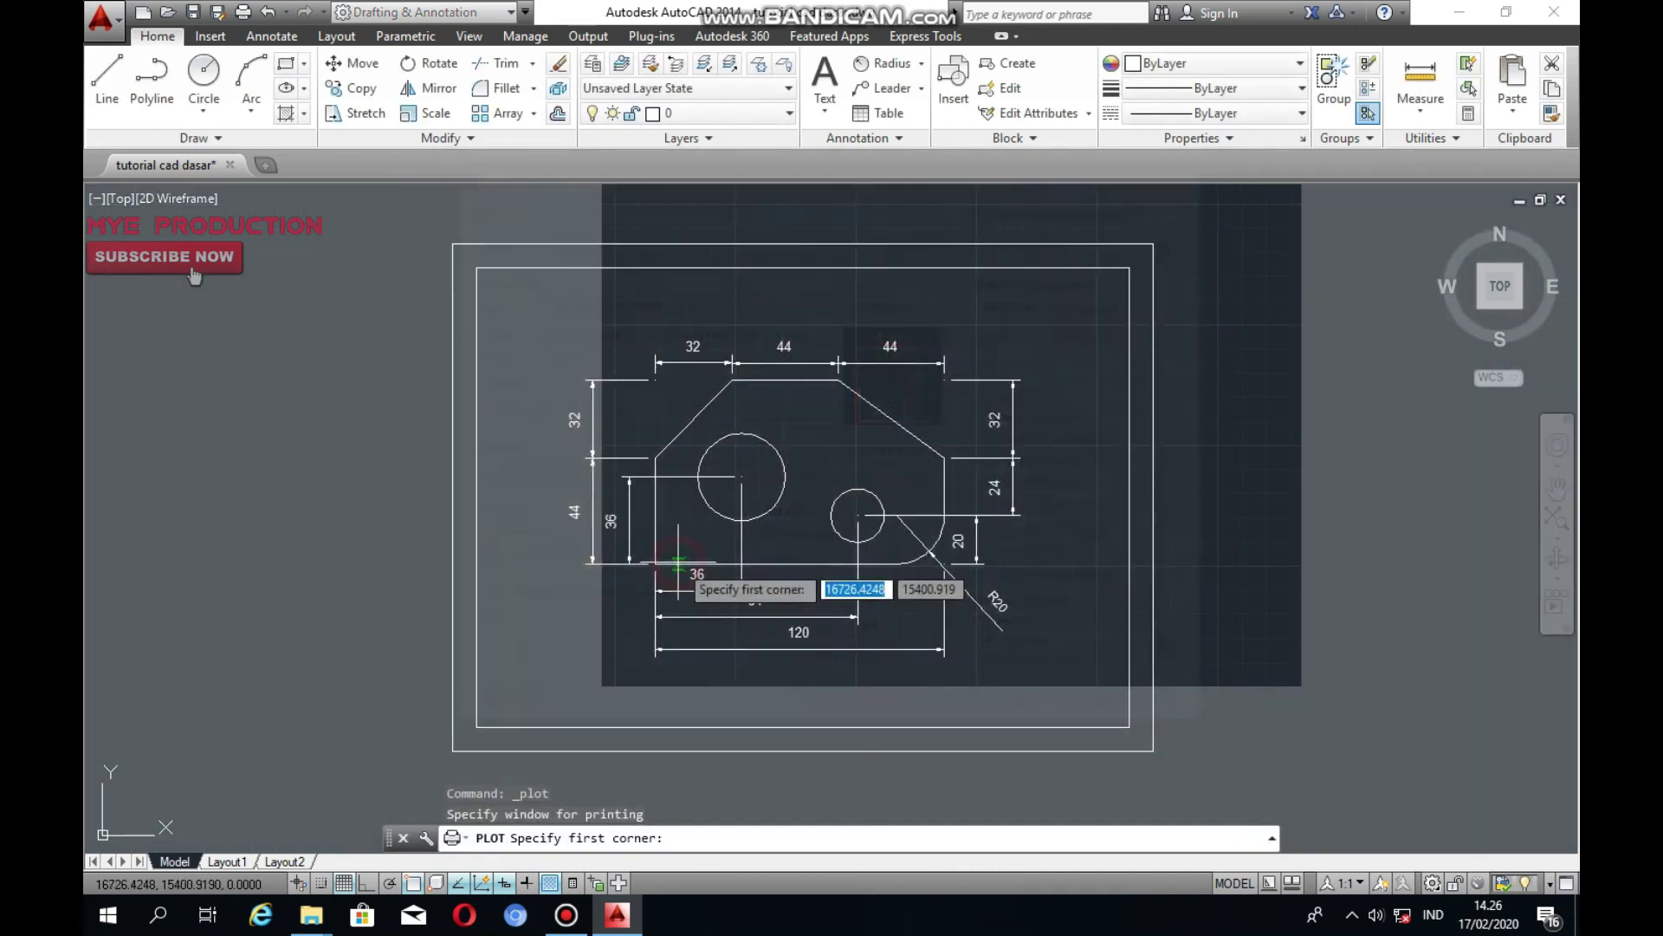
pyautogui.click(675, 570)
pyautogui.click(452, 244)
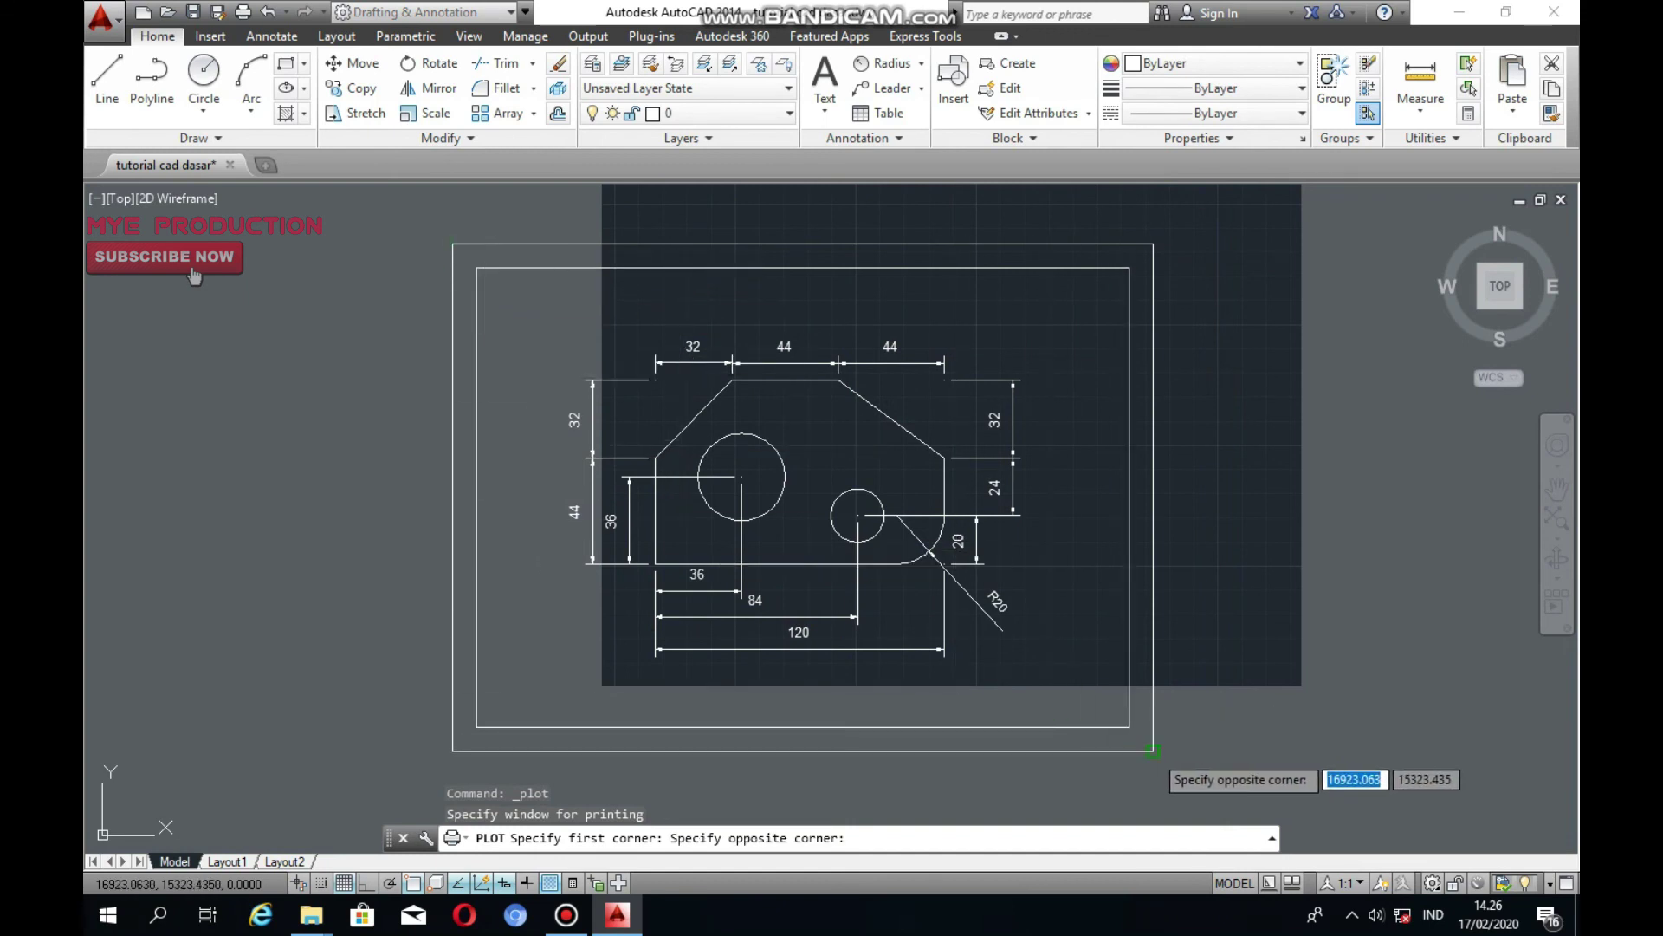
pyautogui.click(1153, 750)
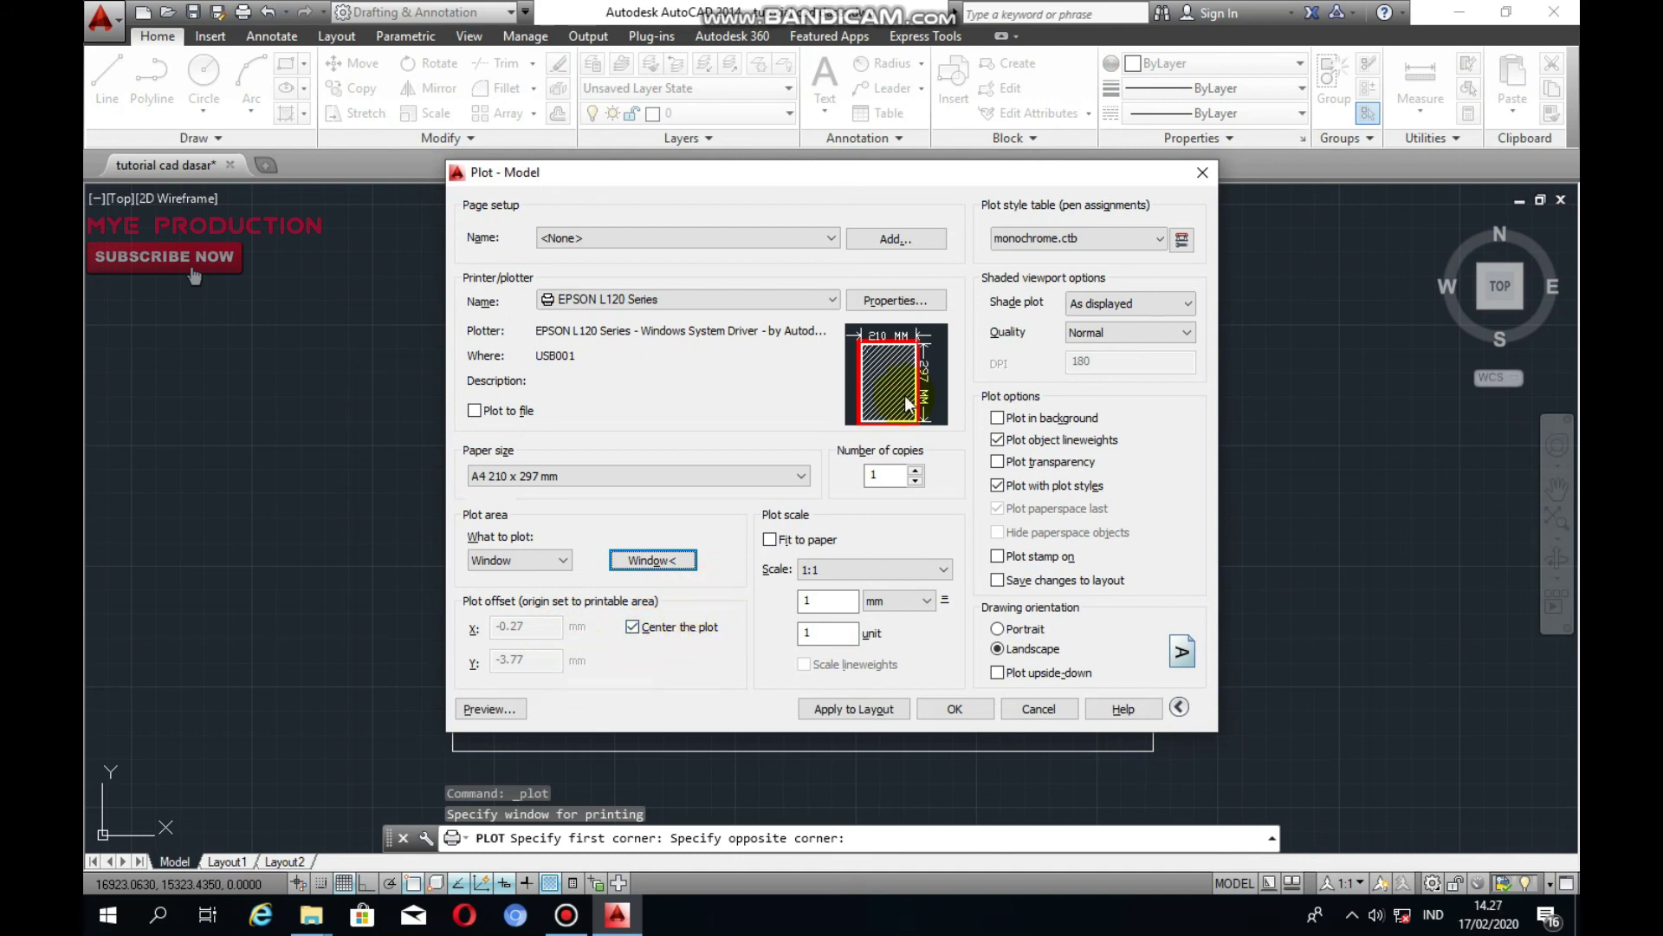
# Choose the monochrome.ctb plot style table and assign it to all layouts
pyautogui.click(1159, 237)
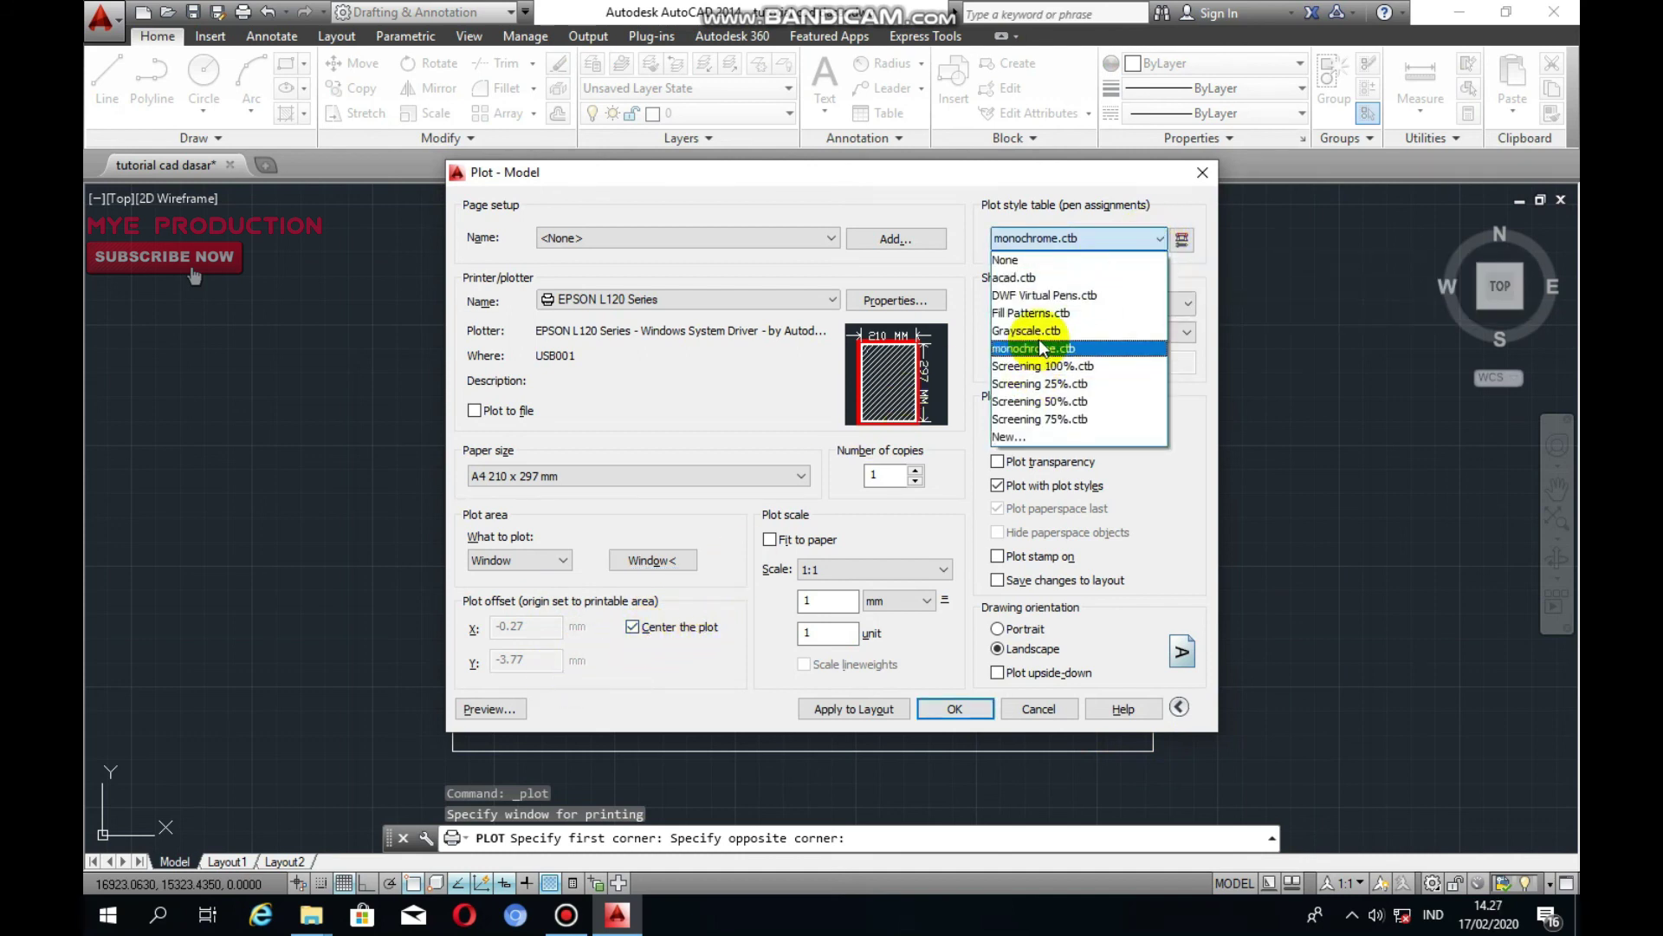
pyautogui.click(1035, 348)
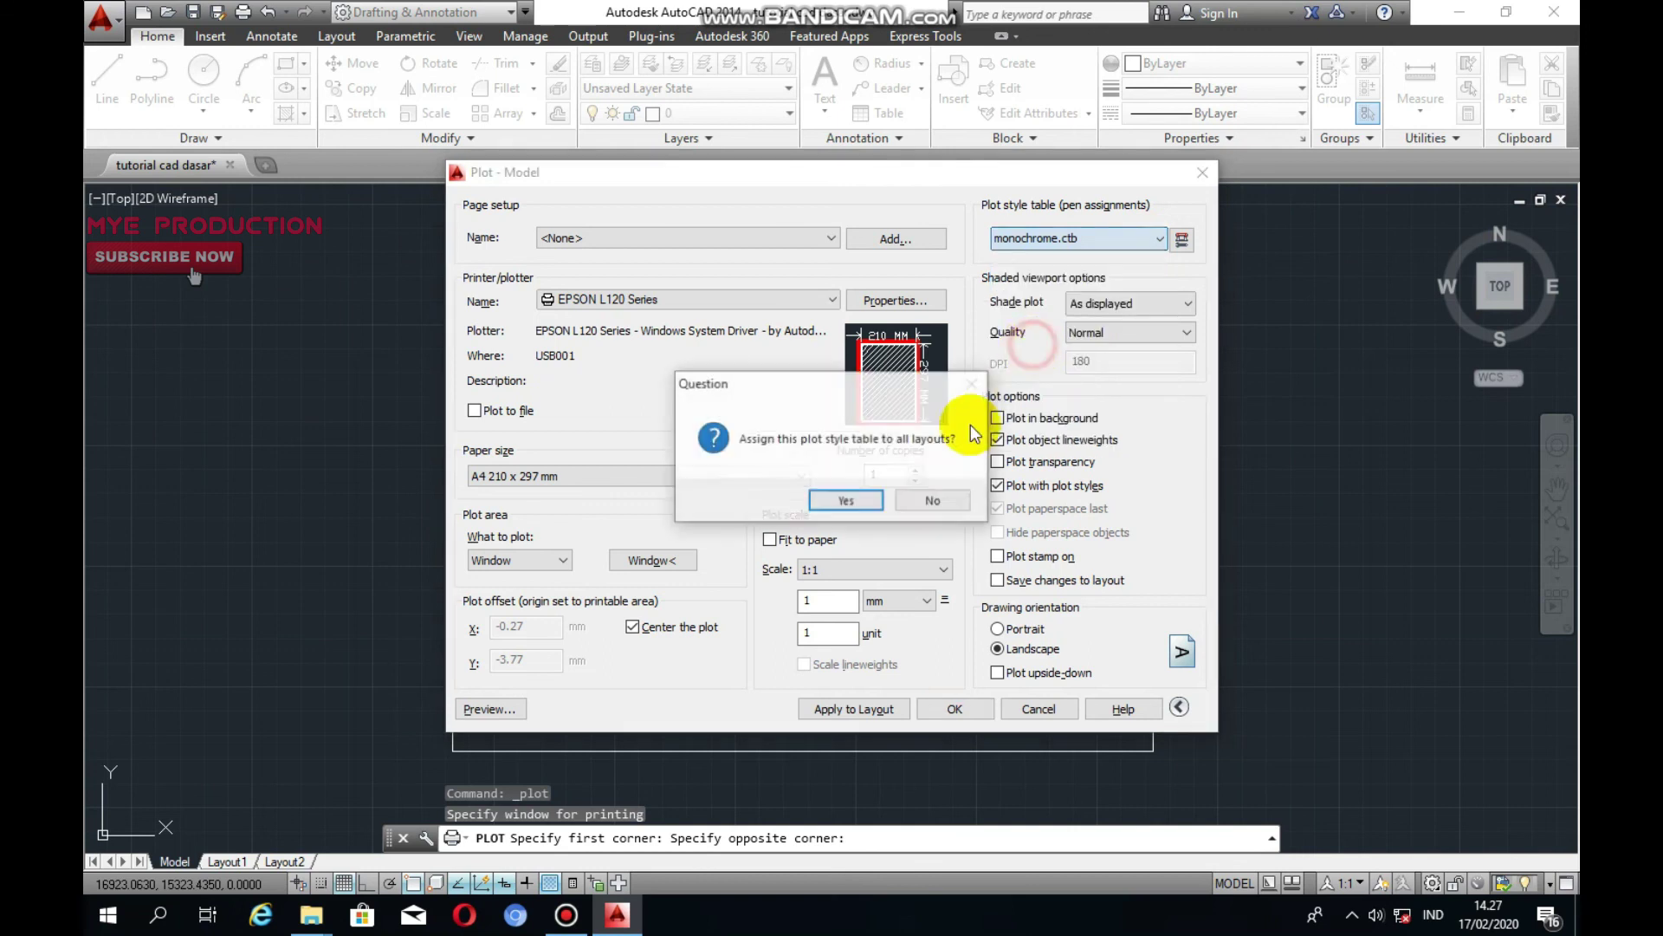
pyautogui.click(847, 501)
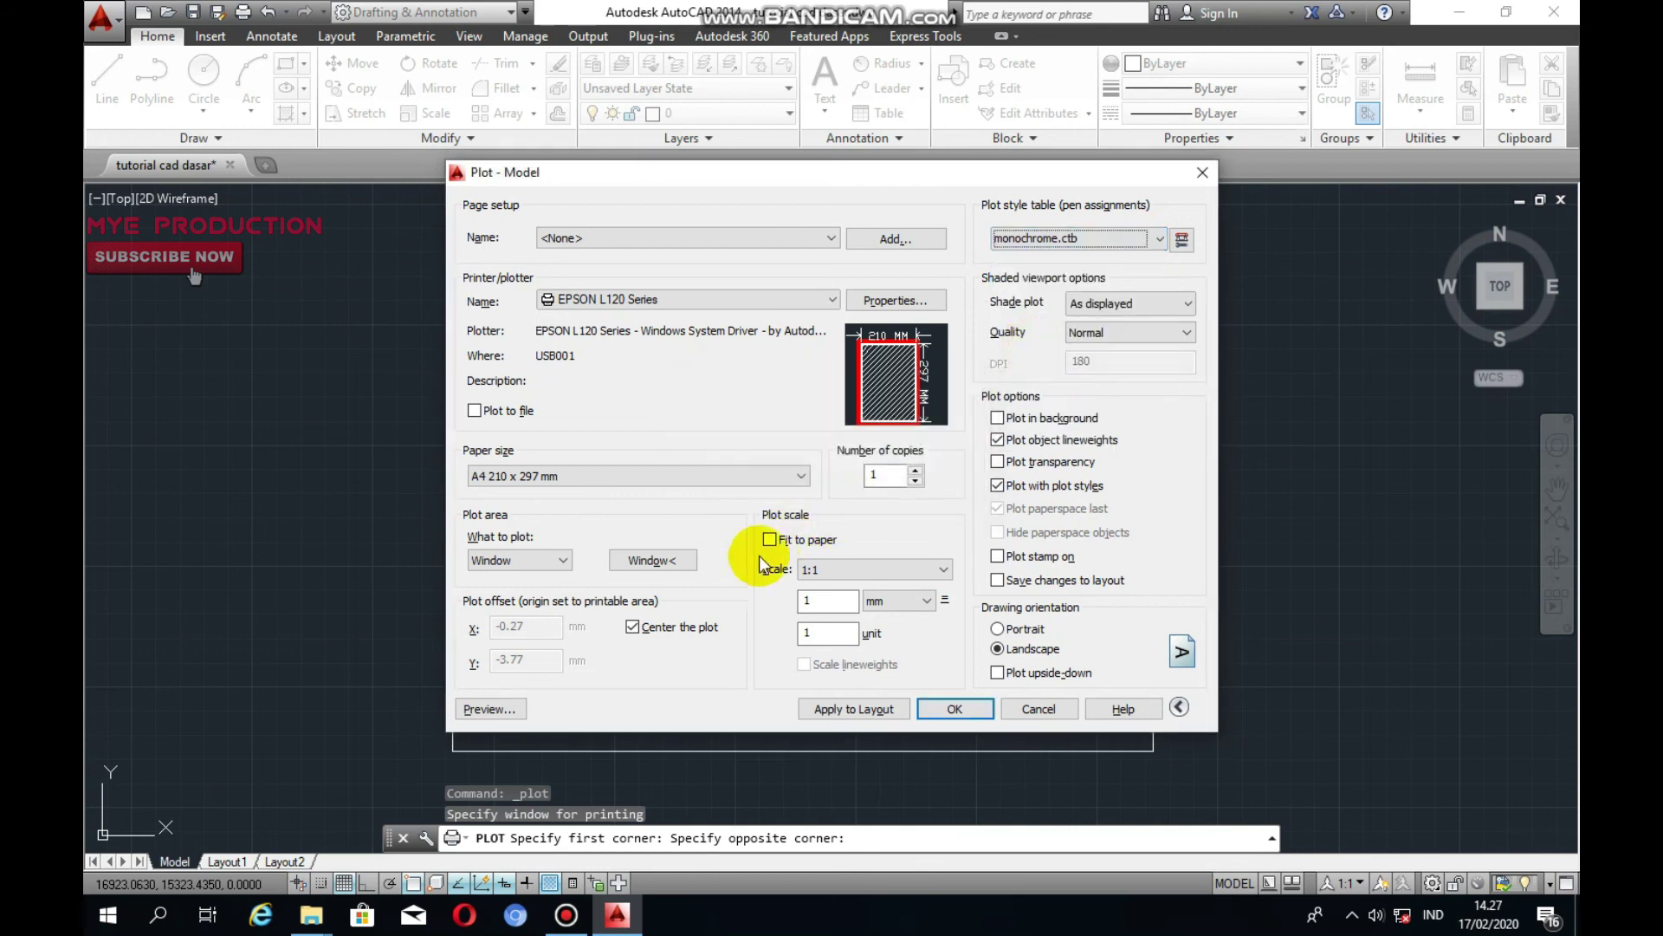
# Preview the plot and print the drawing with the settings applied to the layout
pyautogui.click(490, 710)
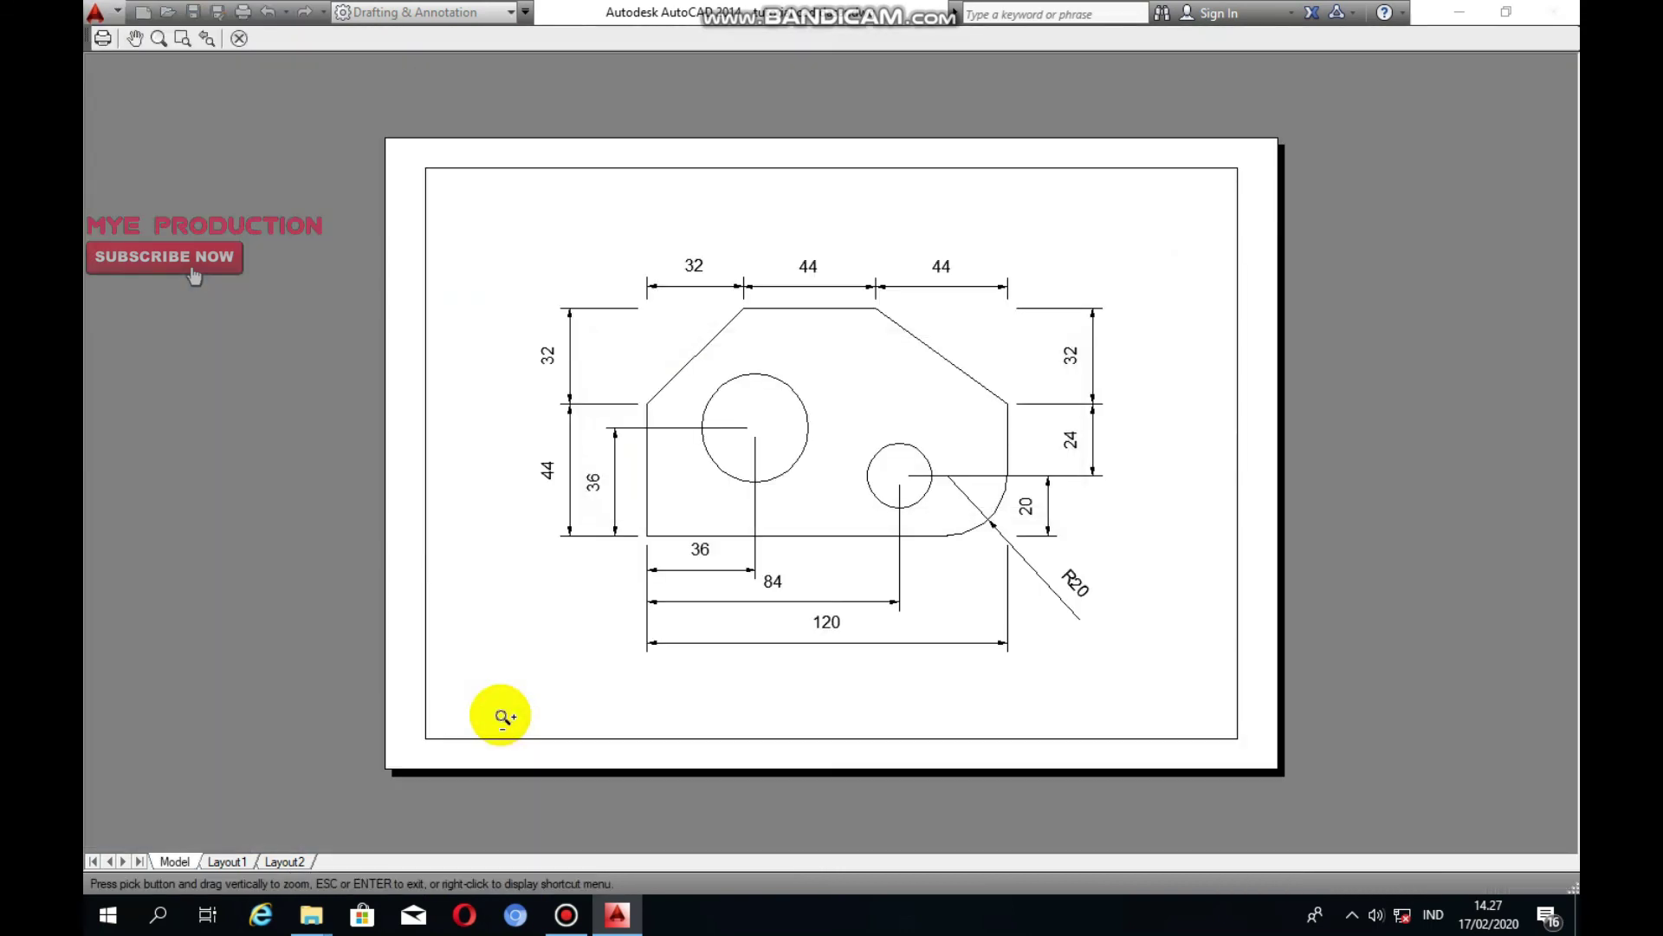
pyautogui.press('Escape')
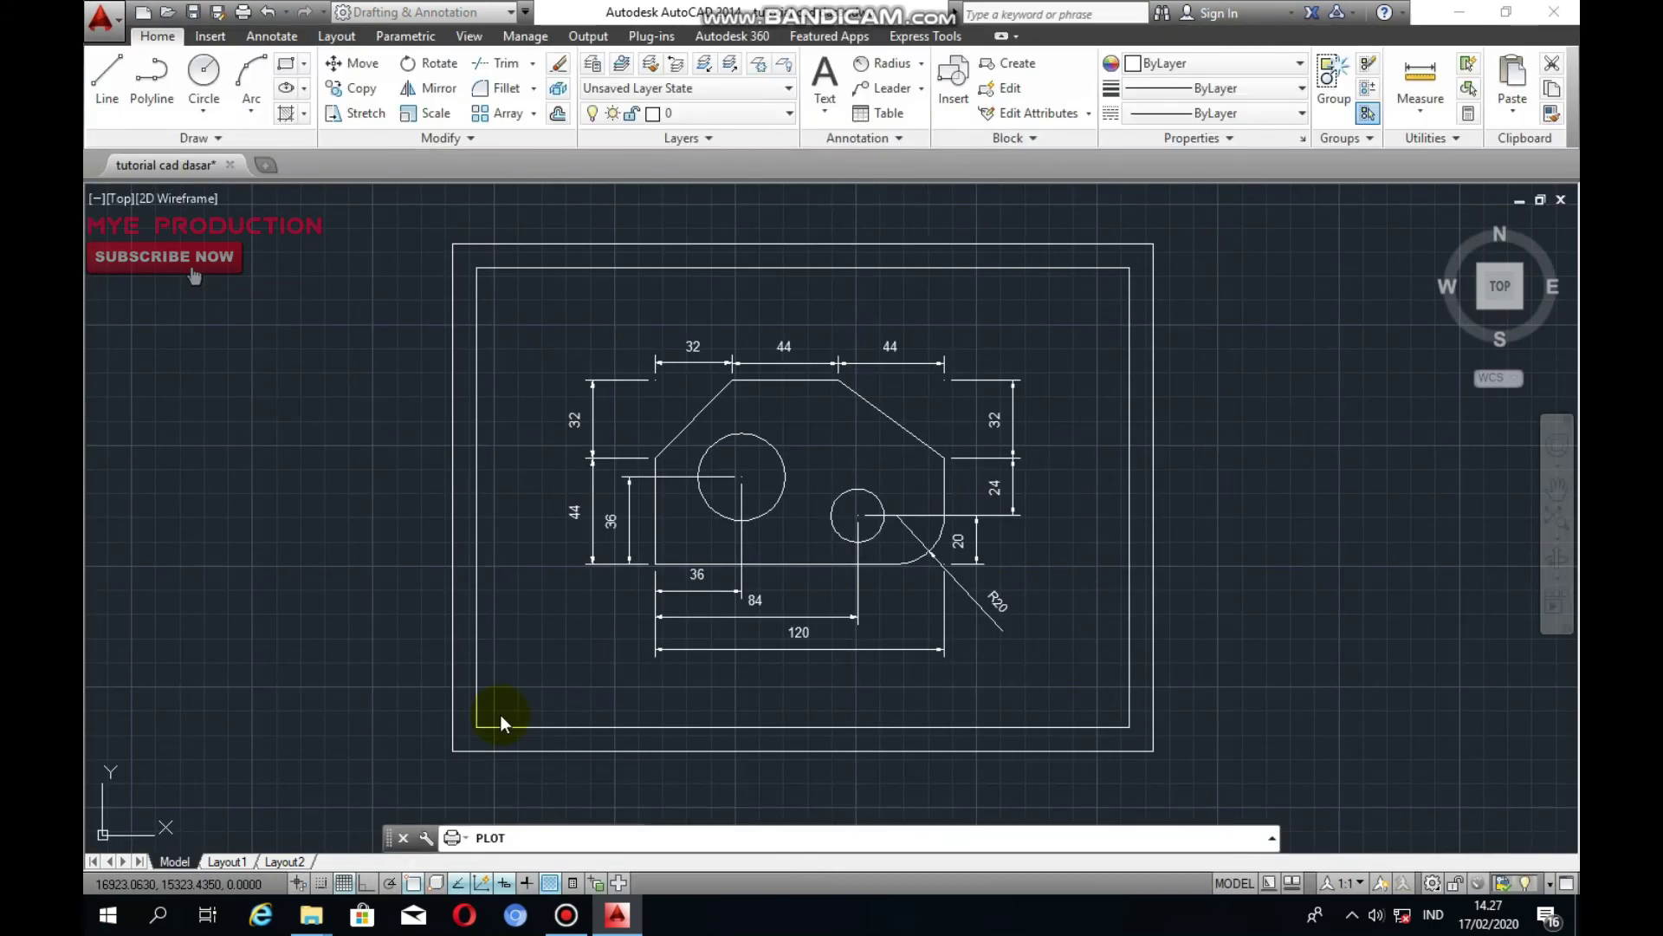
pyautogui.click(865, 712)
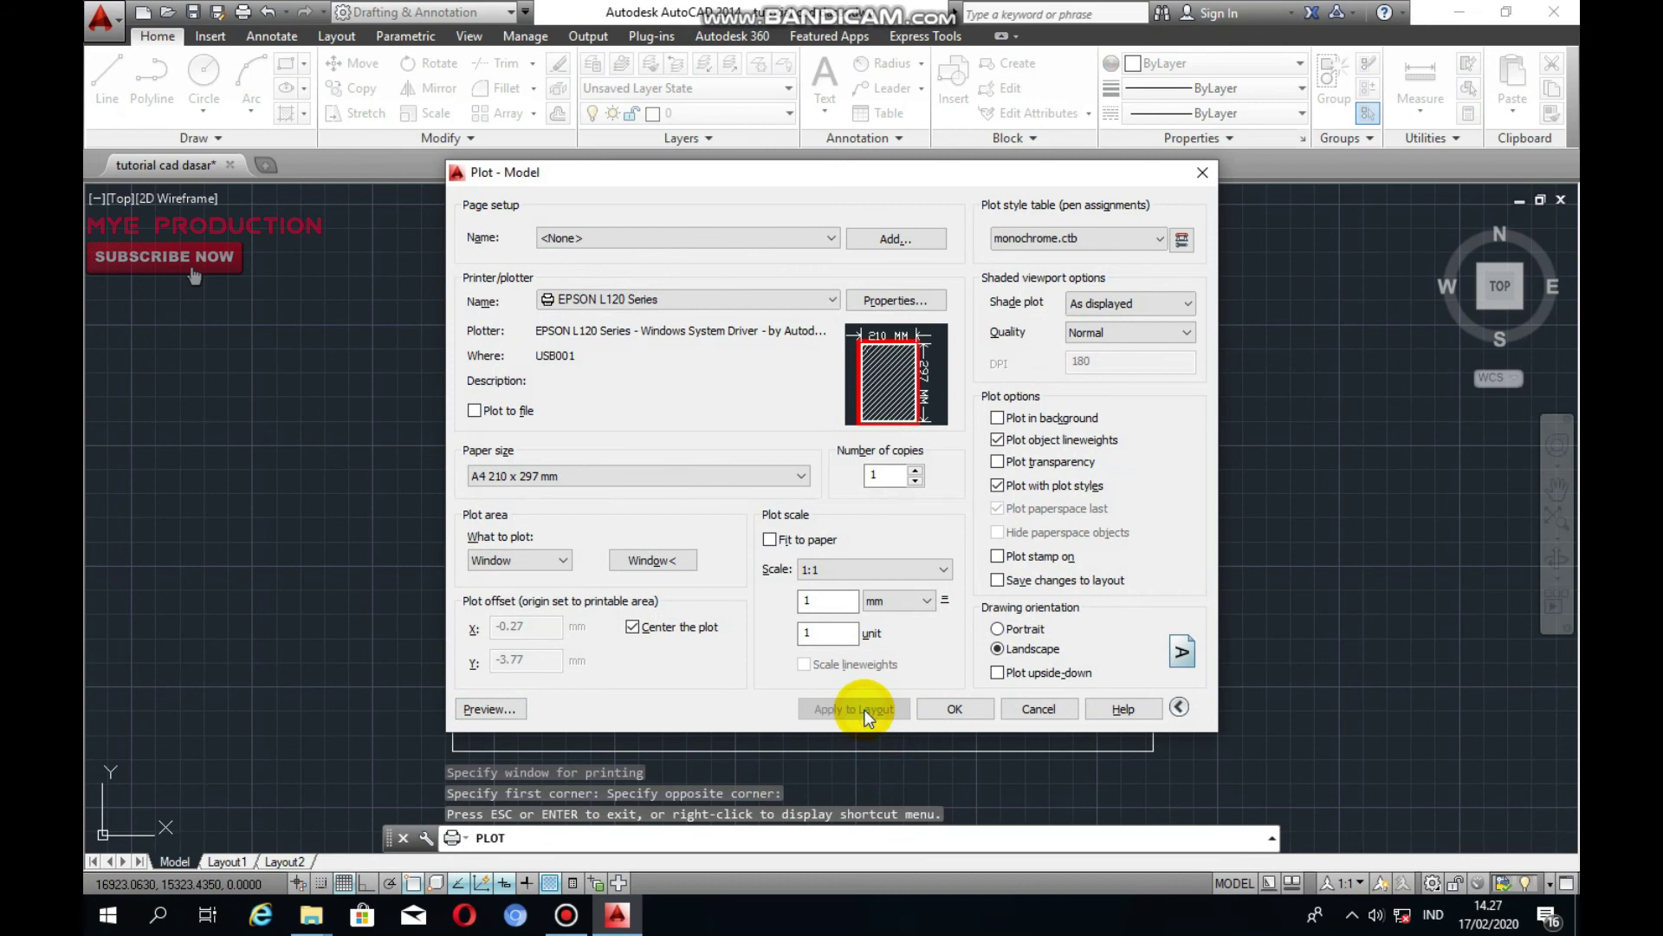
pyautogui.click(956, 709)
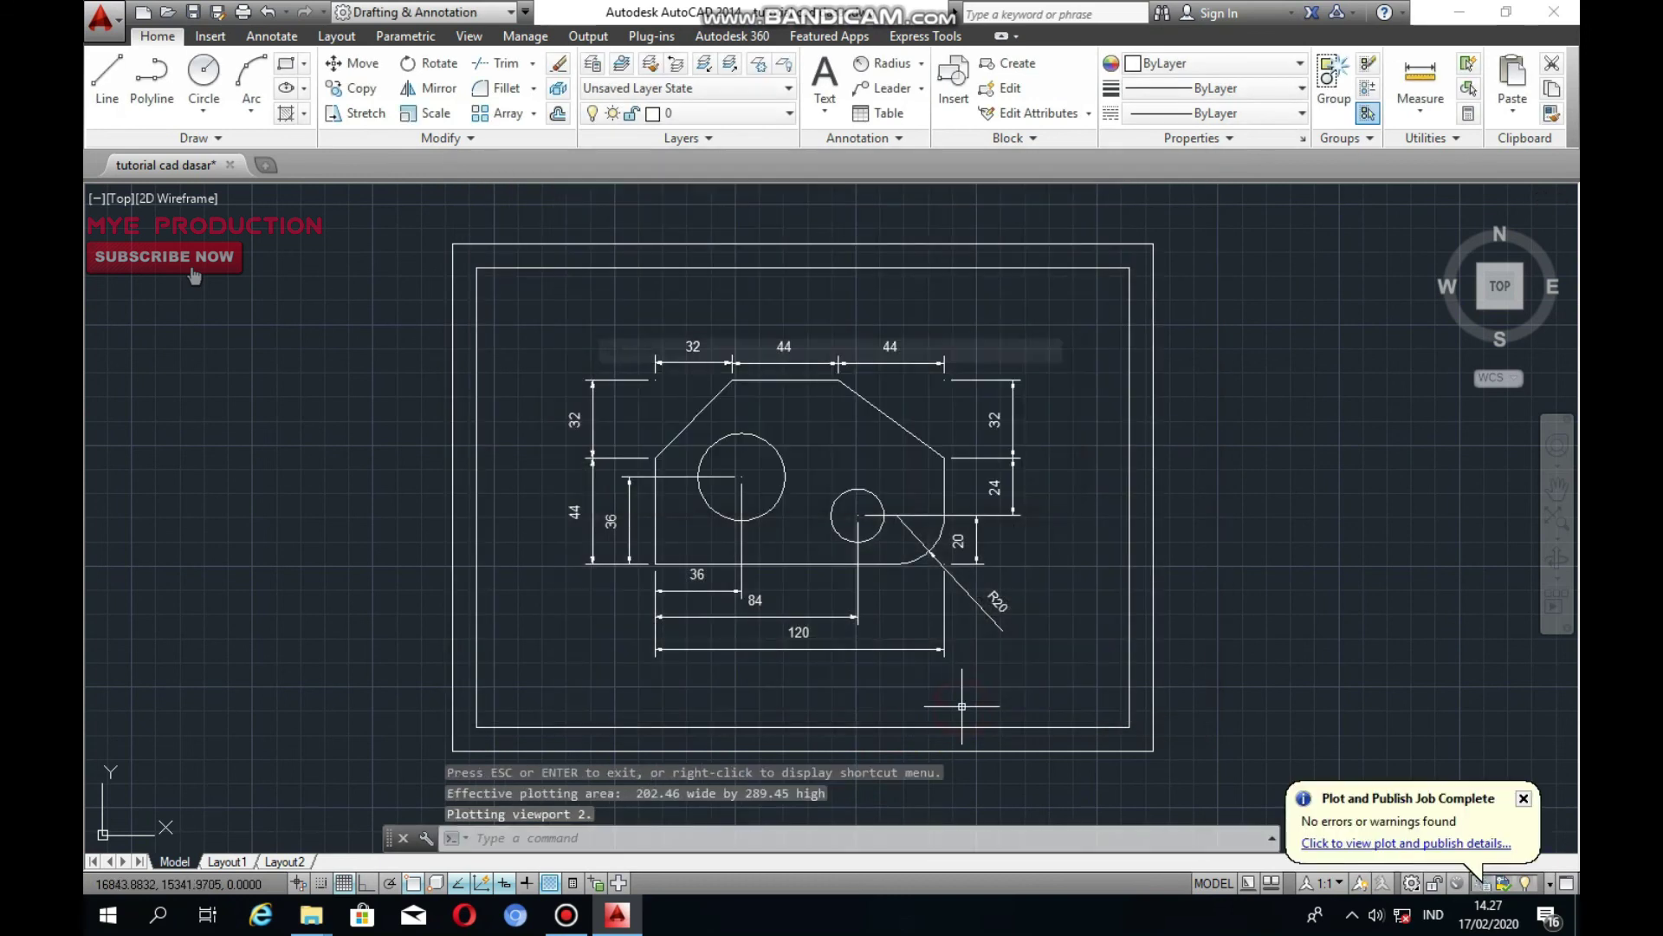